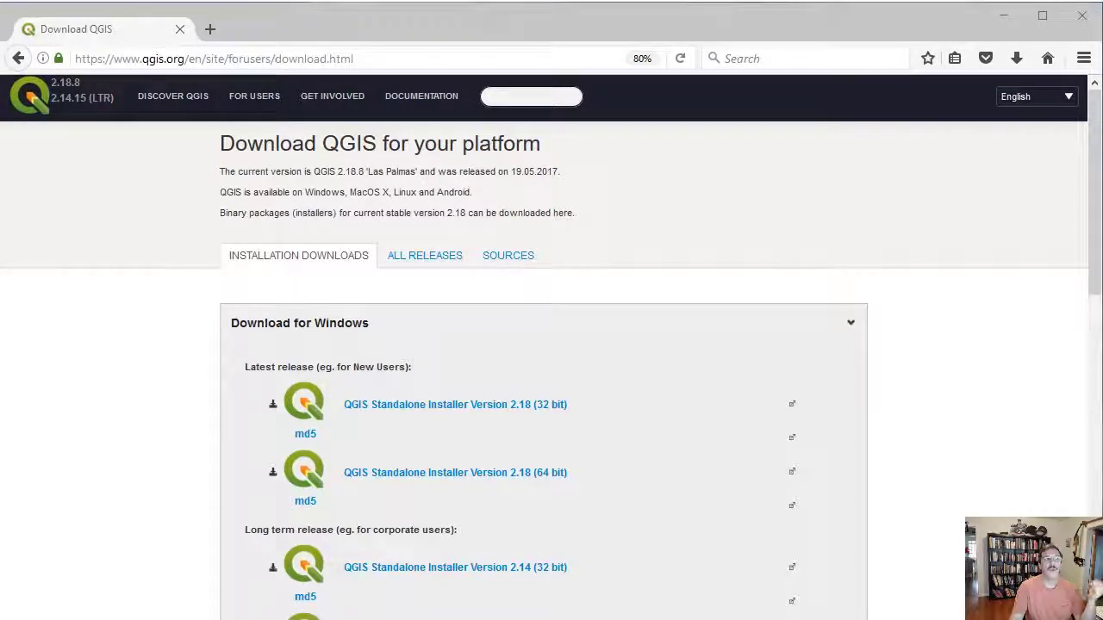
# Step: Download and save the OSGeo4W Network Installer (64 bit) from the Windows section of the QGIS download page
pyautogui.moveTo(552, 600)
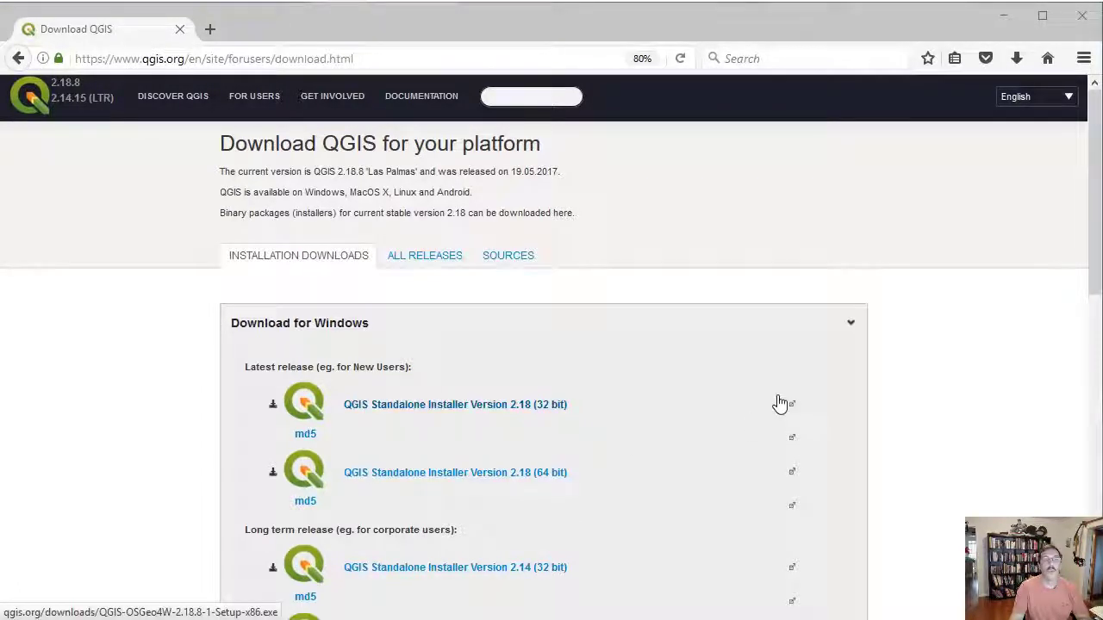
pyautogui.moveTo(1096, 282); pyautogui.dragTo(1095, 516)
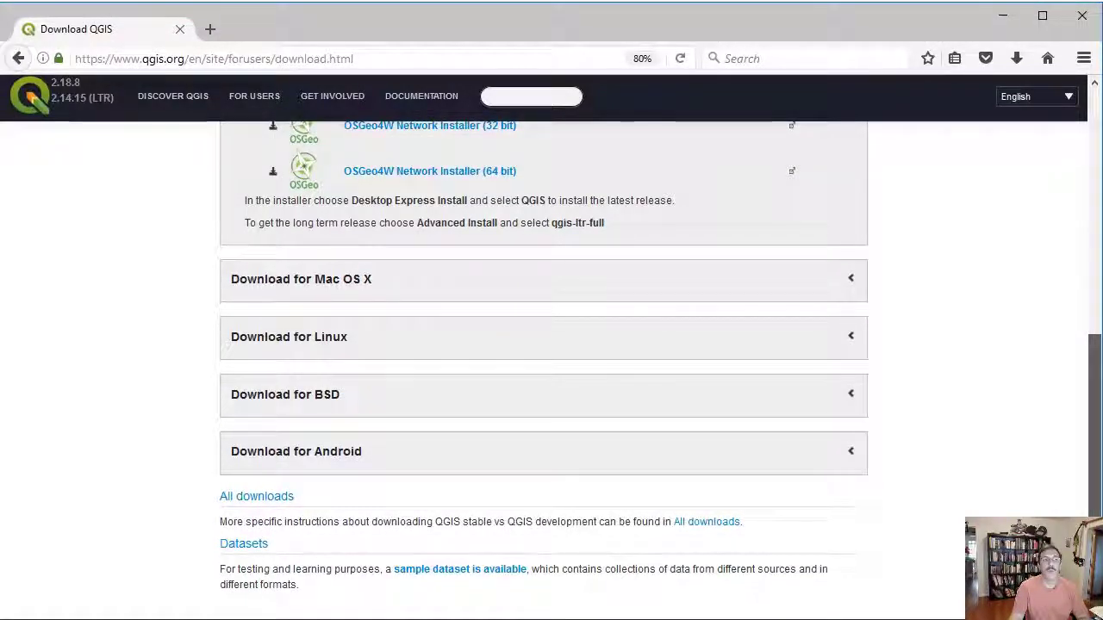
pyautogui.moveTo(1095, 513); pyautogui.dragTo(1091, 357)
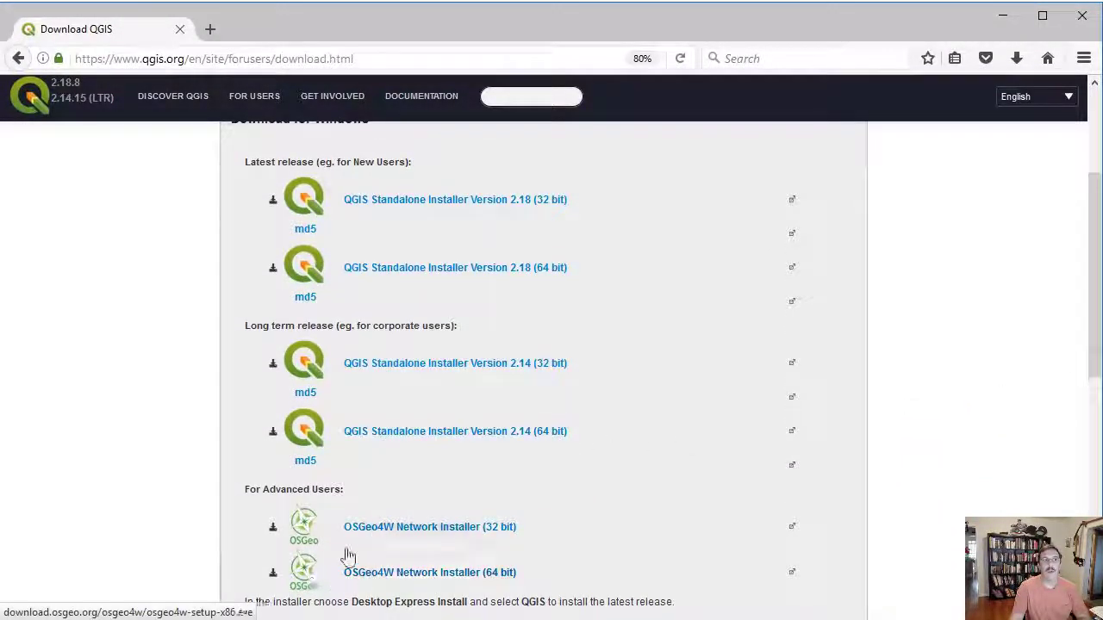
pyautogui.click(403, 575)
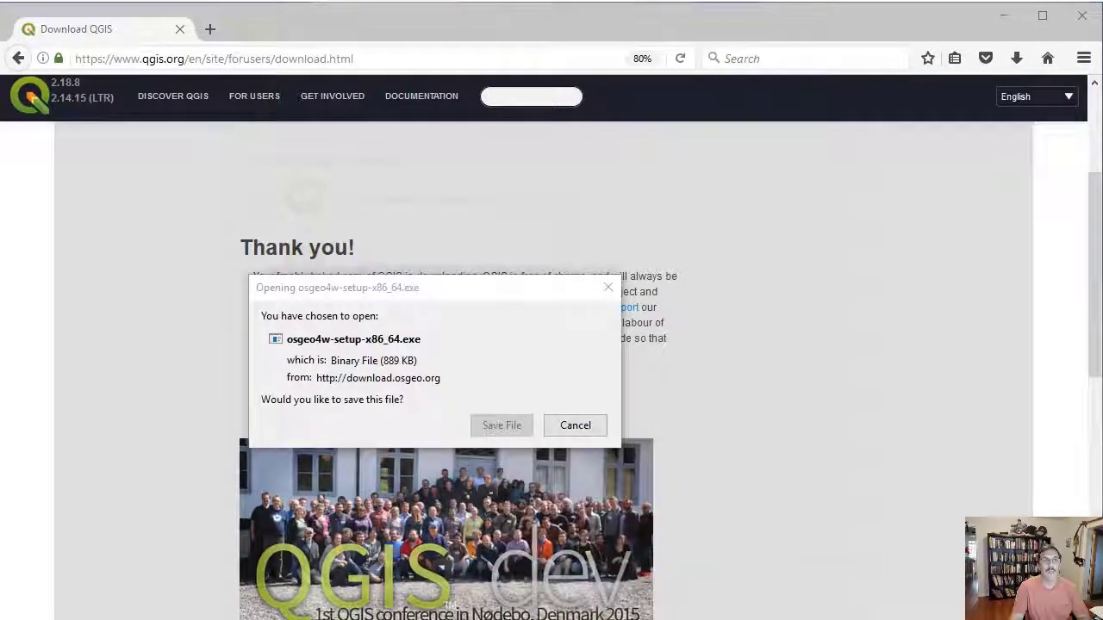
pyautogui.click(504, 425)
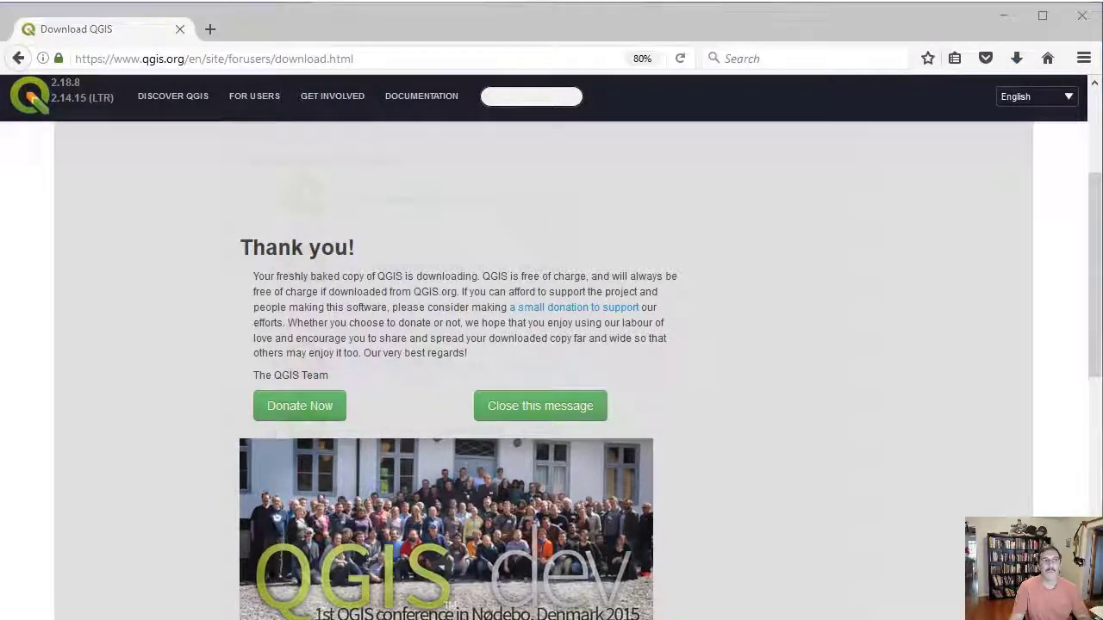
# Step: Run the downloaded osgeo4w-setup-x86_64 installer and choose Advanced Install as the installation type
pyautogui.click(1015, 58)
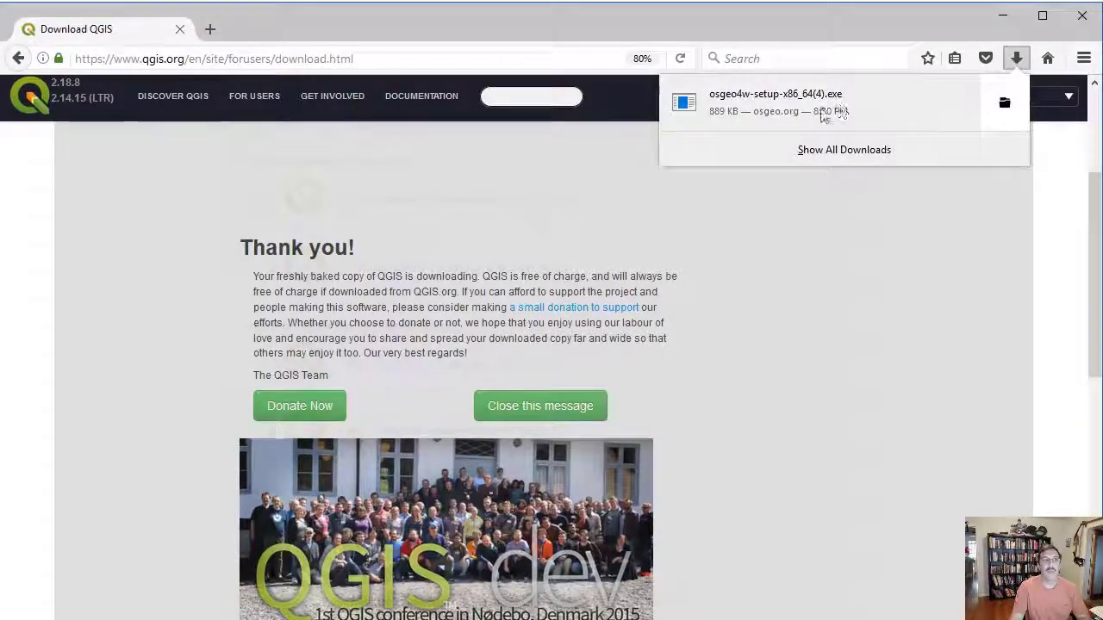
pyautogui.click(804, 101)
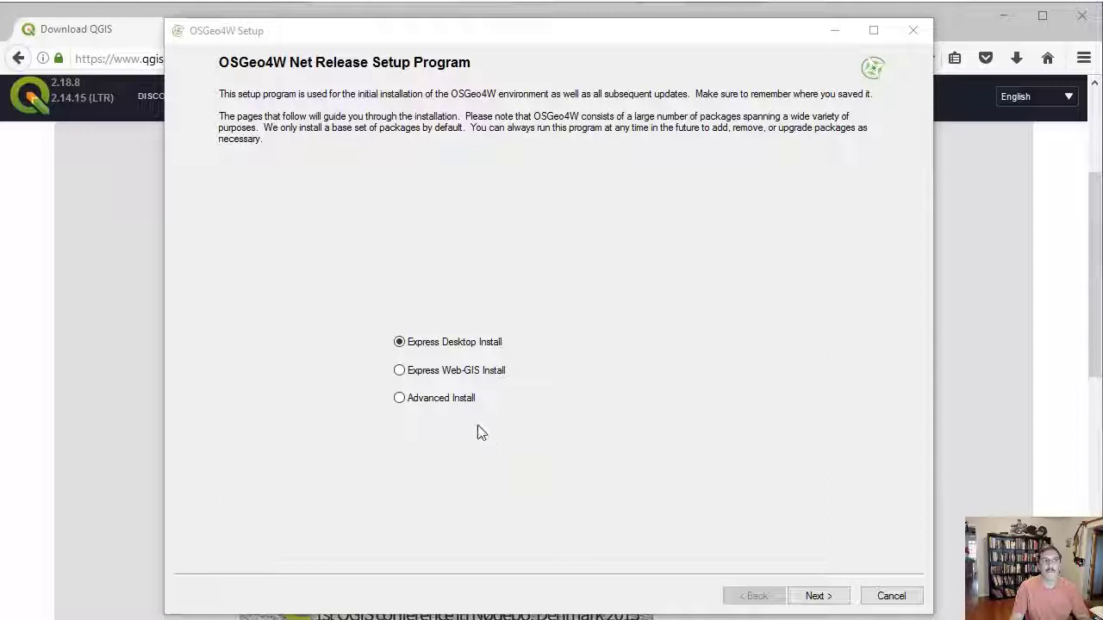
pyautogui.click(399, 398)
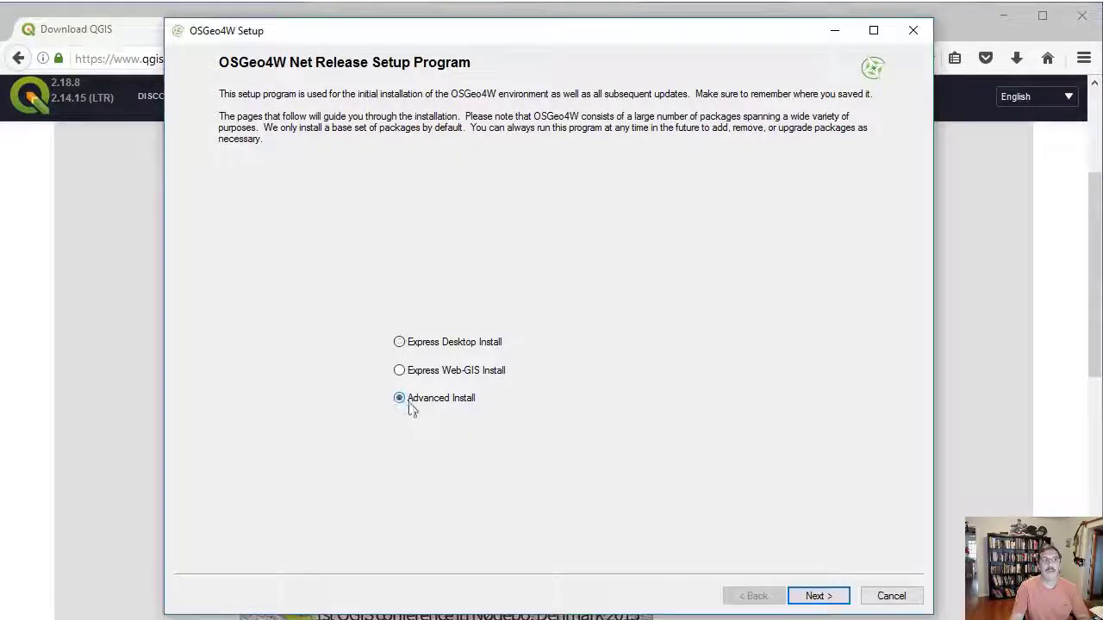
pyautogui.click(823, 597)
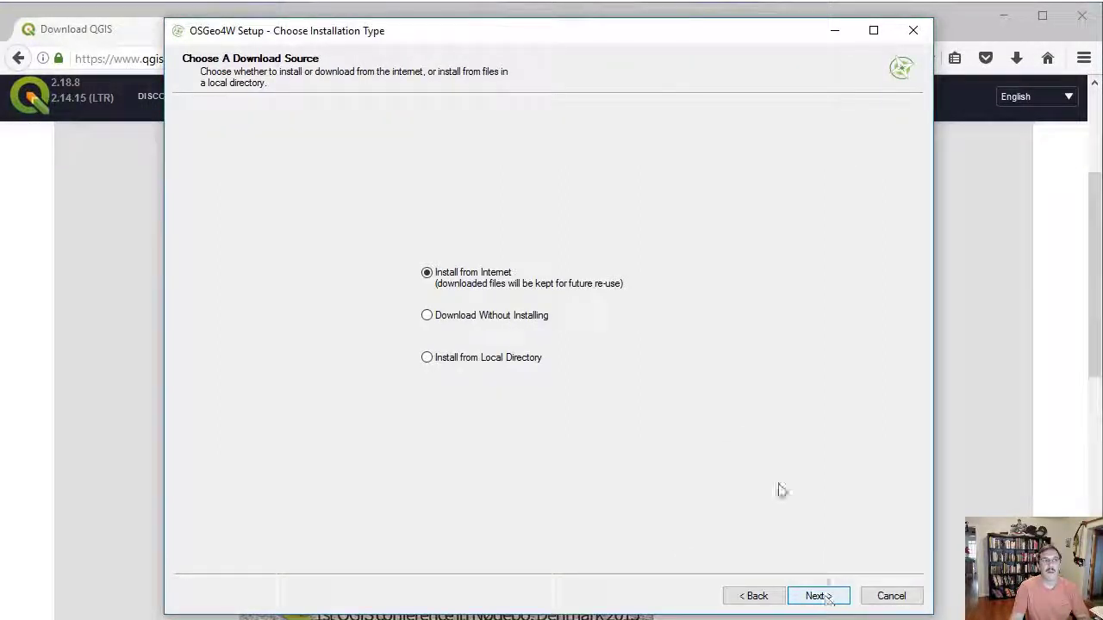
# Step: Choose Install from Internet, keep the root directory C:\OSGeo4W64 for all users, and enable creating a desktop icon
pyautogui.click(818, 596)
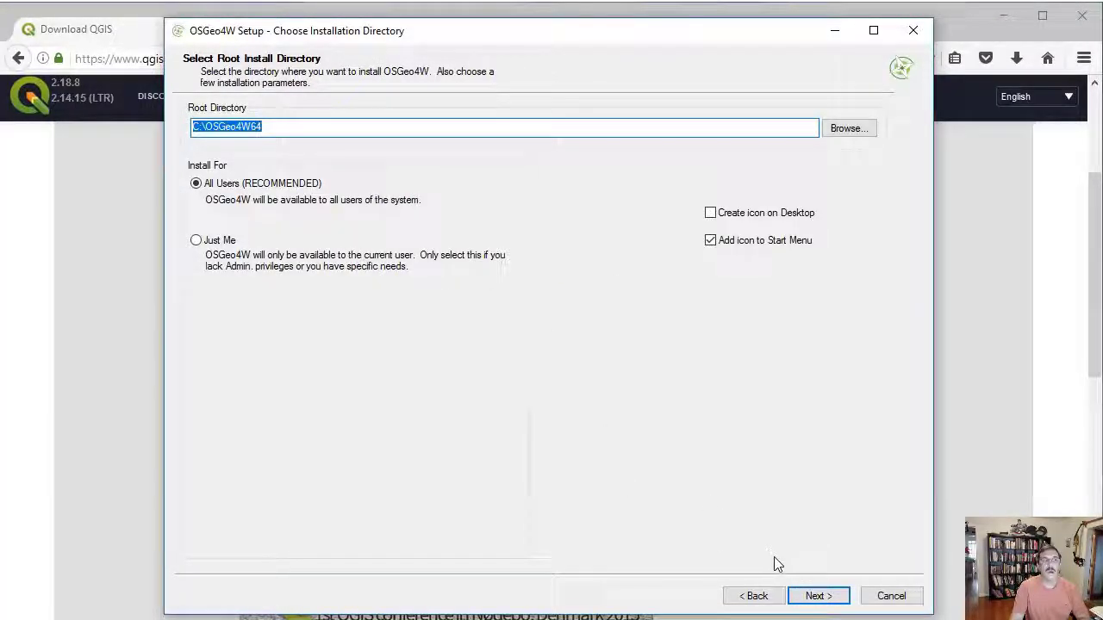
pyautogui.click(710, 214)
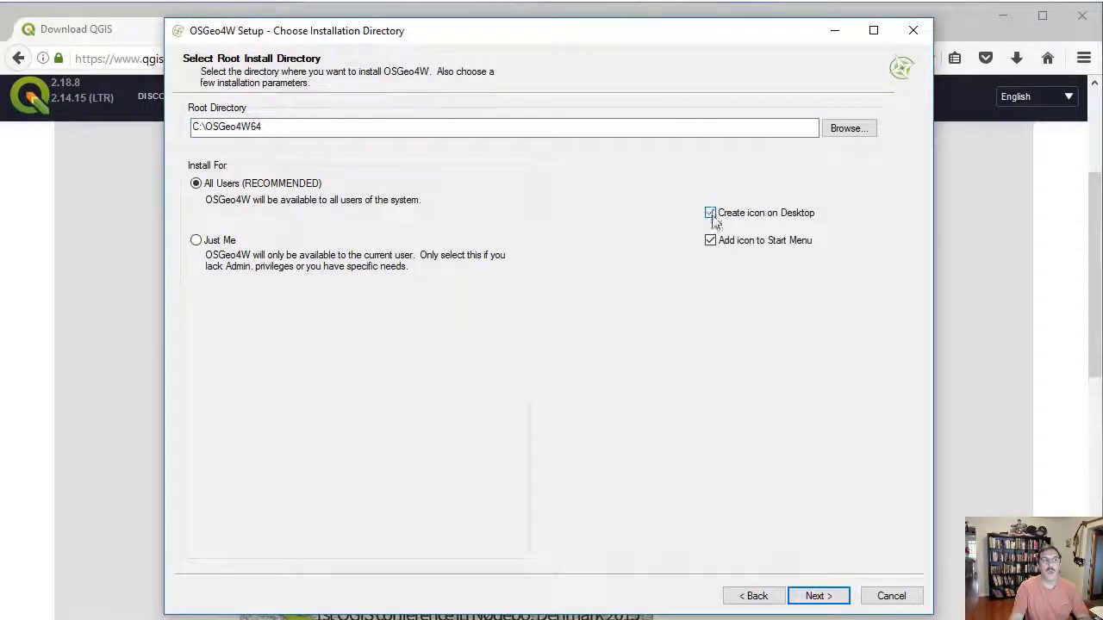
pyautogui.click(816, 596)
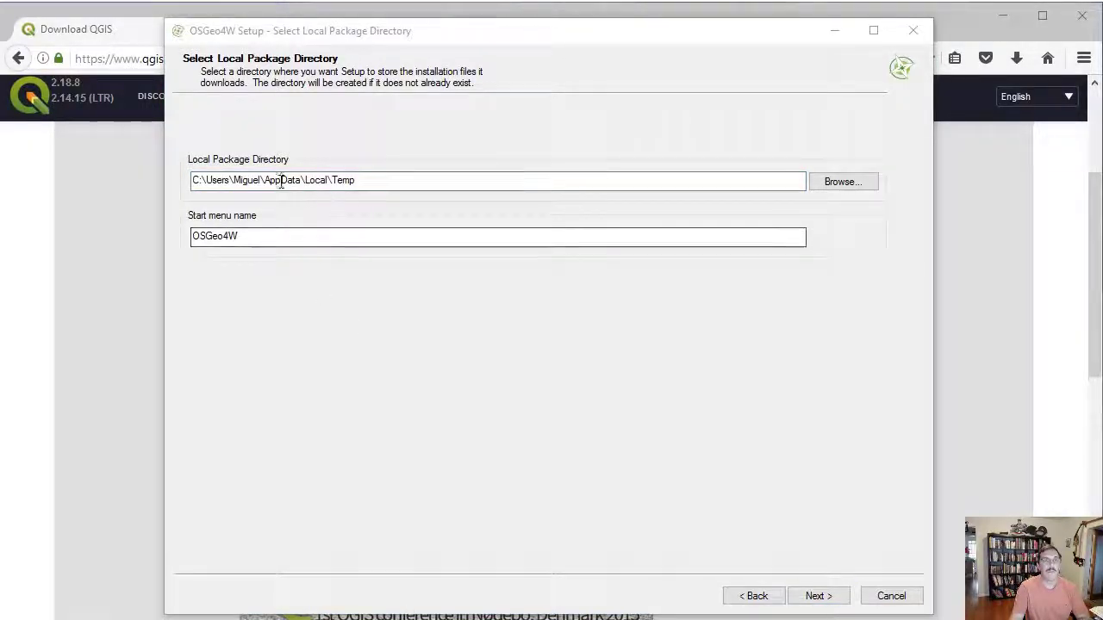
pyautogui.click(816, 596)
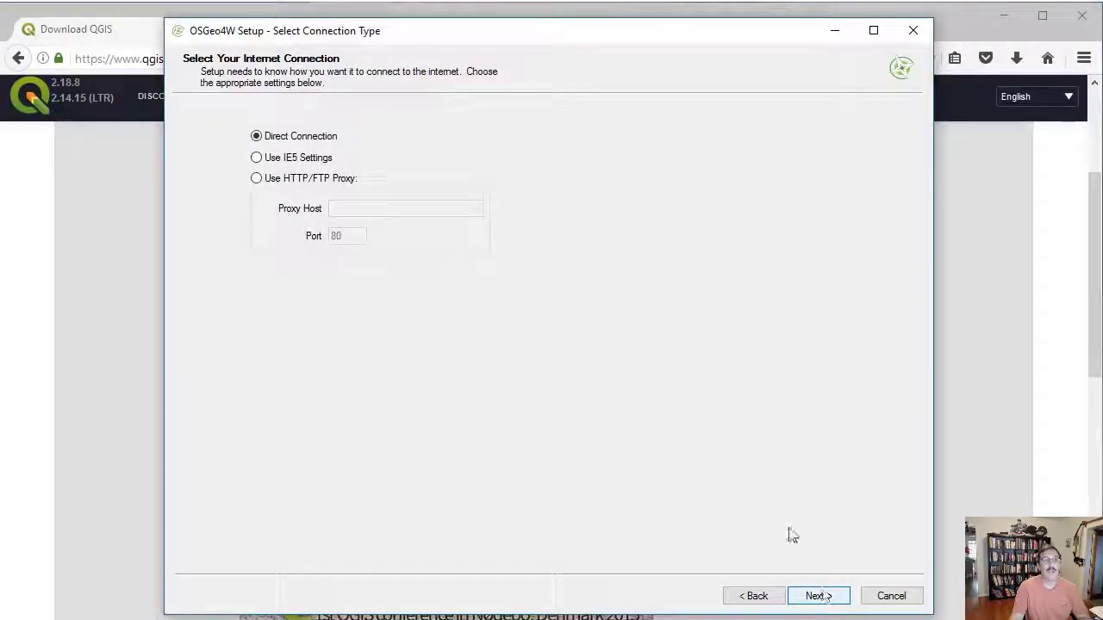
pyautogui.click(823, 598)
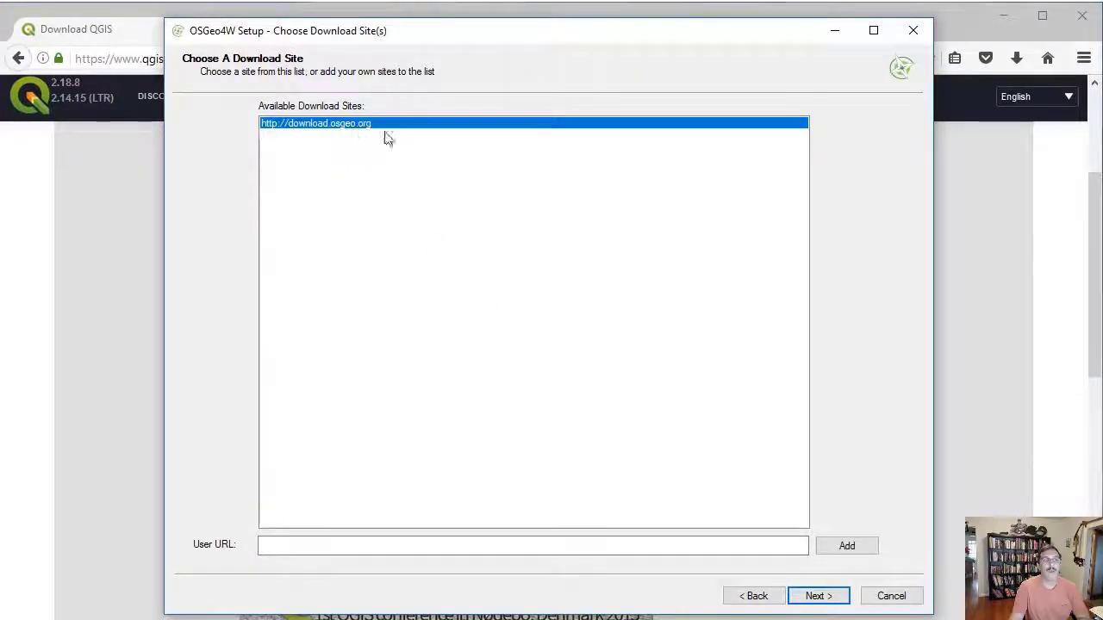
pyautogui.click(815, 596)
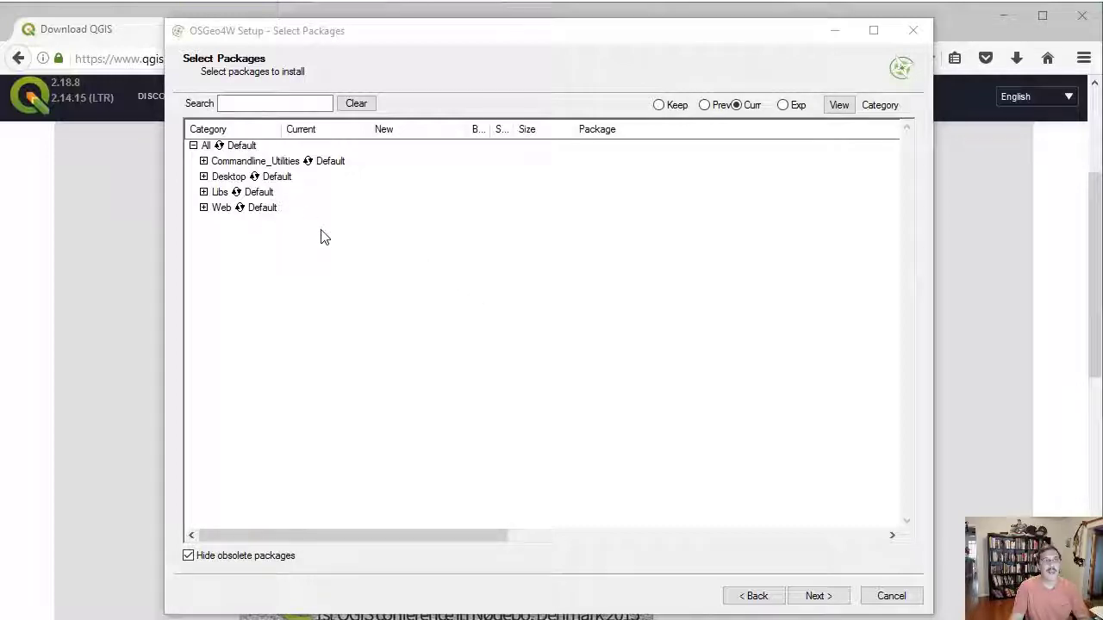
# Step: Set all packages to Install and expand the Web, Libs, Desktop and Commandline_Utilities categories to review them
pyautogui.click(243, 147)
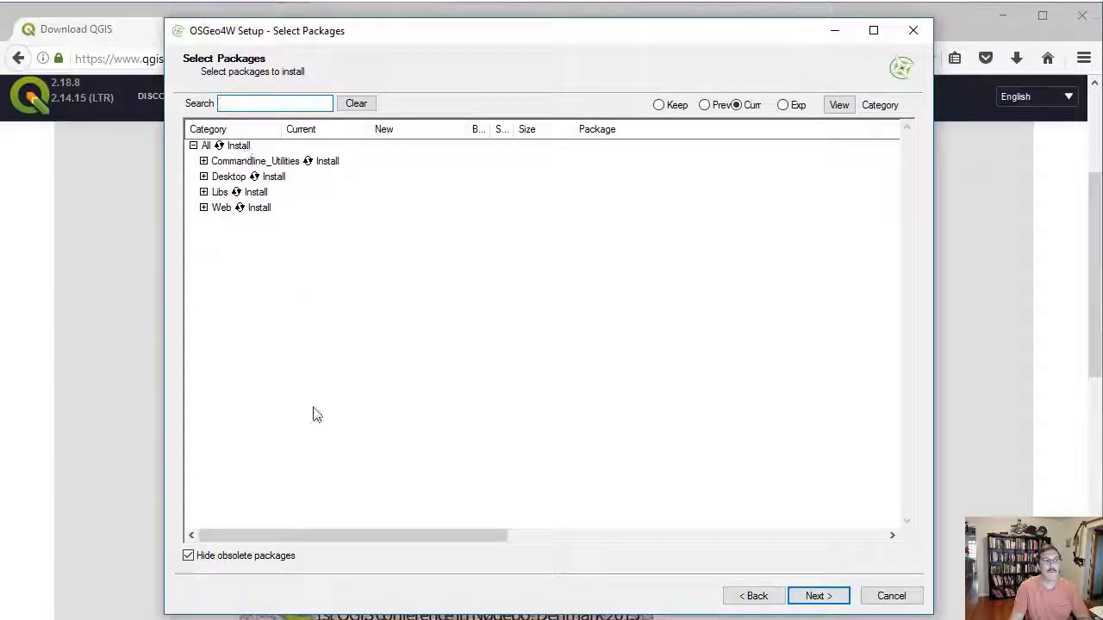
pyautogui.click(350, 618)
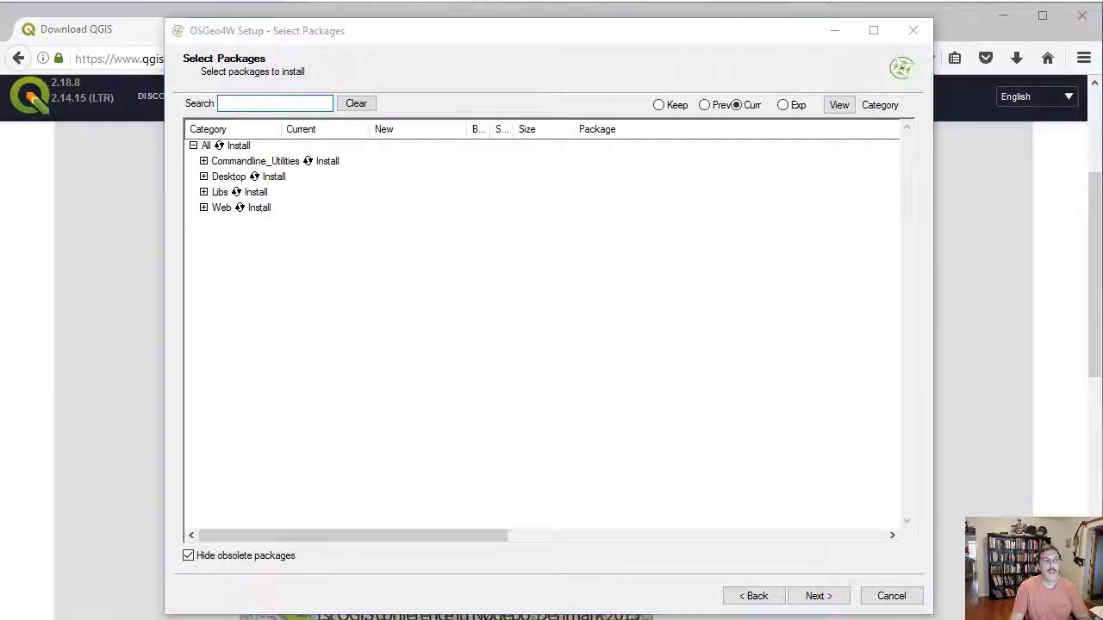
pyautogui.click(204, 208)
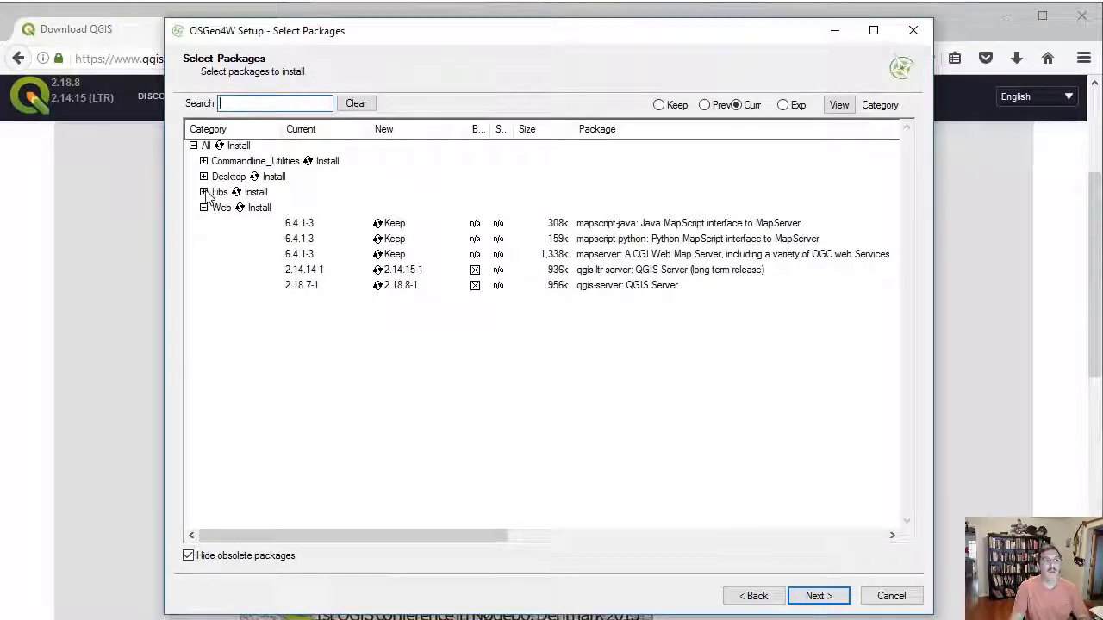
pyautogui.click(204, 192)
pyautogui.click(204, 176)
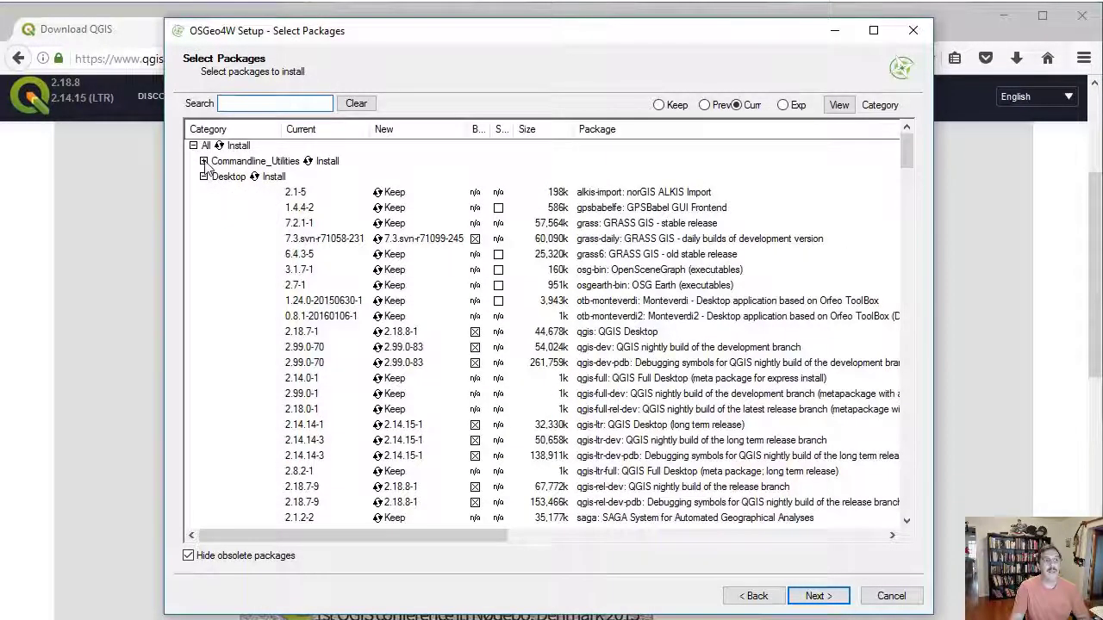
pyautogui.click(203, 161)
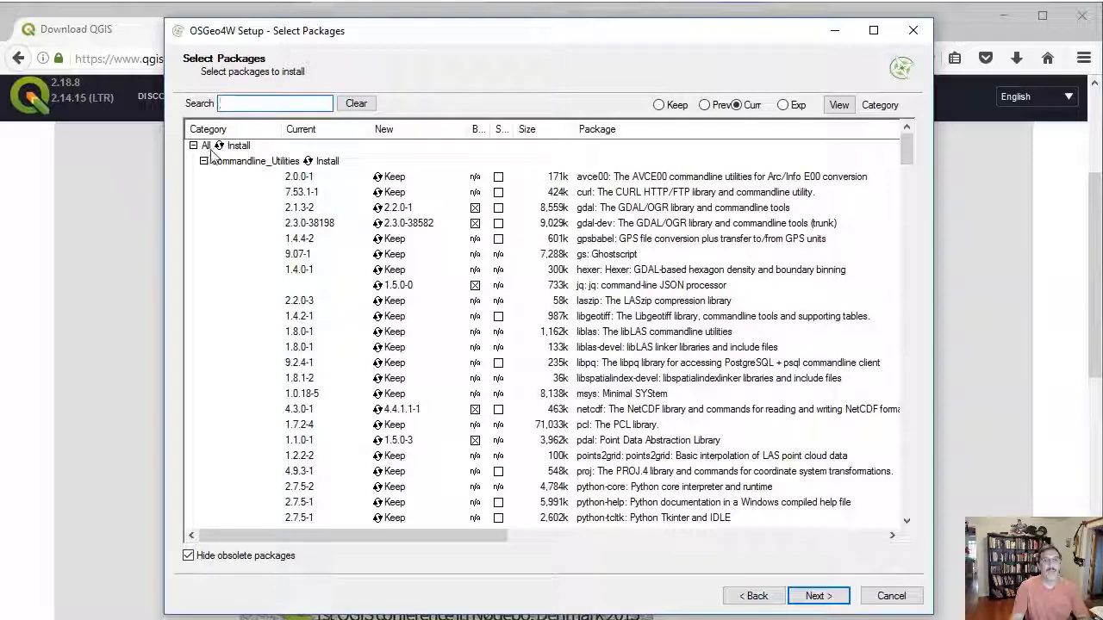
# Step: Confirm the package selection and agree to the ECW Raster Plugin license terms to continue the installation
pyautogui.click(818, 596)
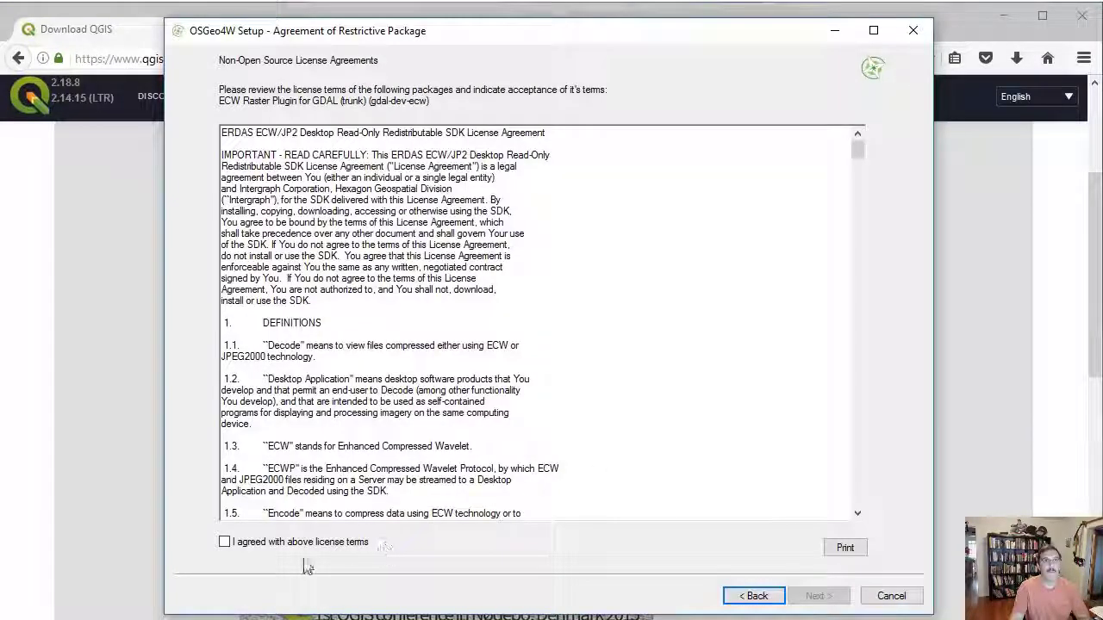
pyautogui.click(226, 546)
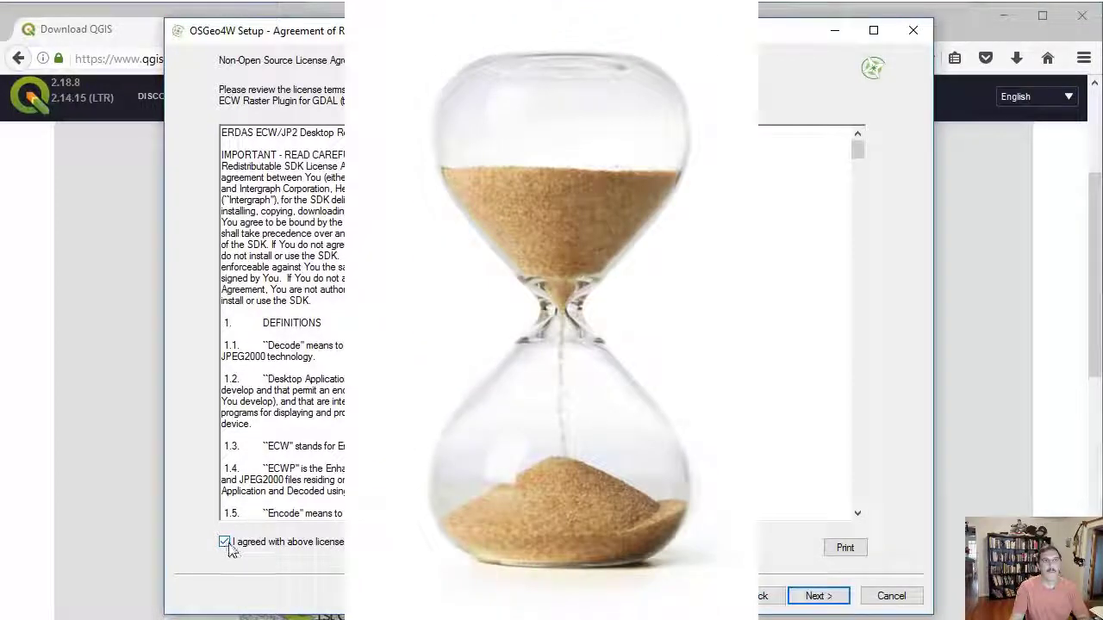
pyautogui.click(806, 593)
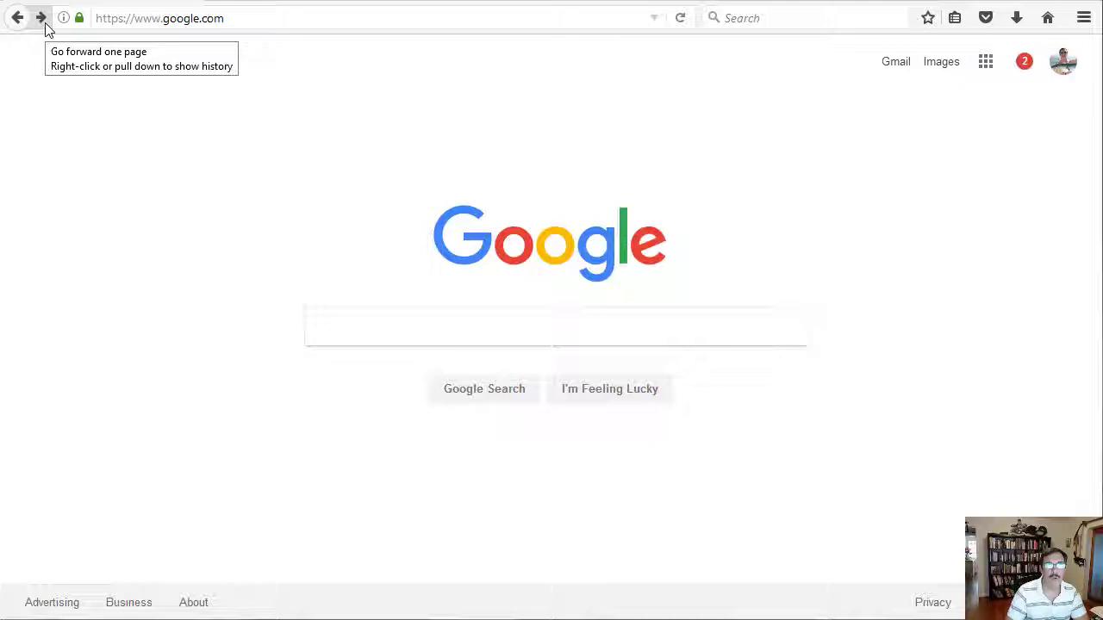
# Step: Go to the USGS EarthExplorer site and log in to the user account
pyautogui.click(41, 18)
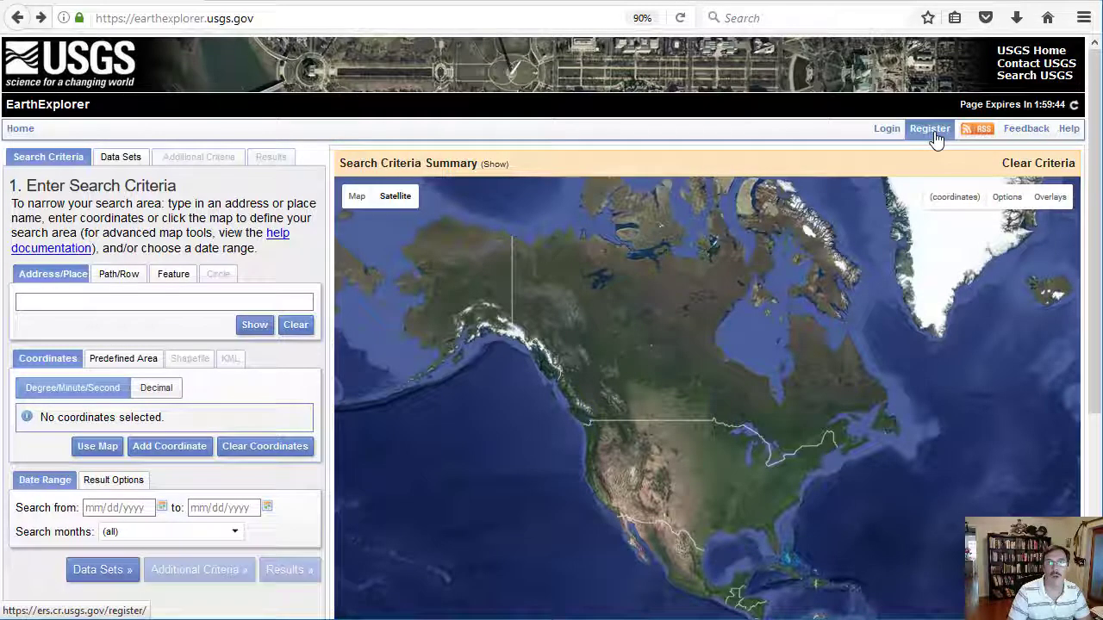
pyautogui.click(887, 131)
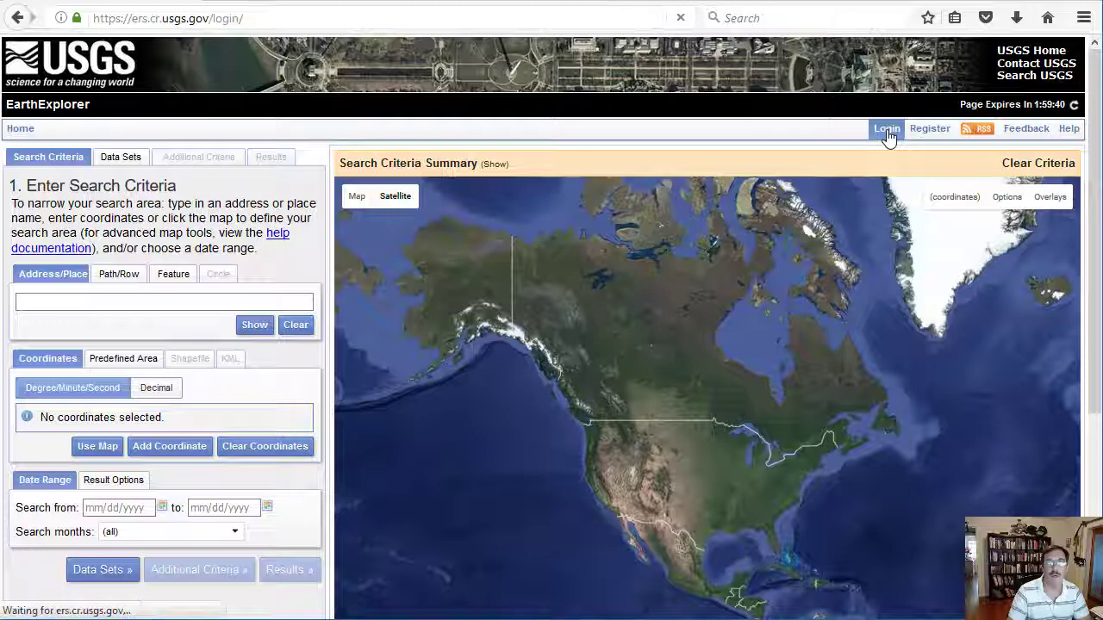
pyautogui.click(569, 379)
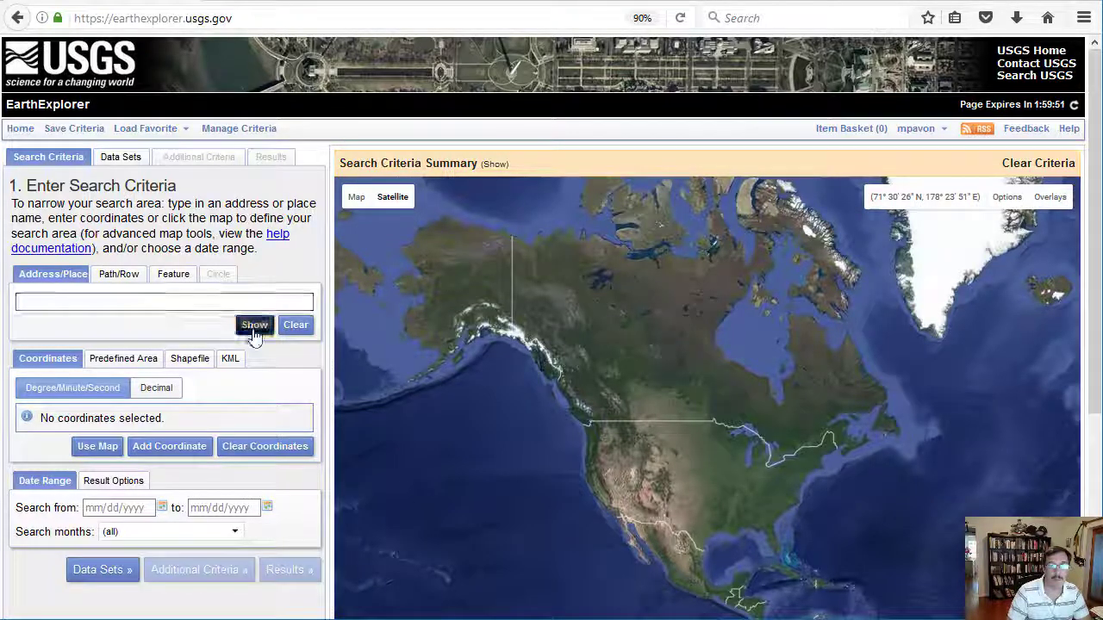
# Step: Frame the El Paso and Ciudad Juarez area on the map and use the map extent as the search coordinates
pyautogui.moveTo(665, 527); pyautogui.dragTo(649, 380)
pyautogui.scroll(3, 652, 376)
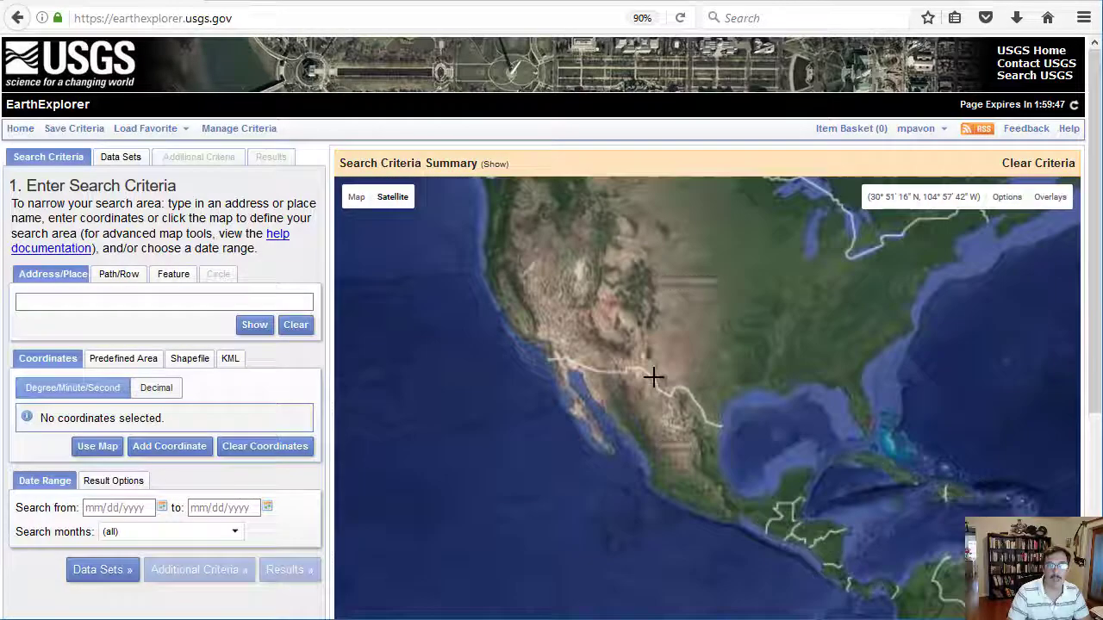
pyautogui.scroll(3, 598, 347)
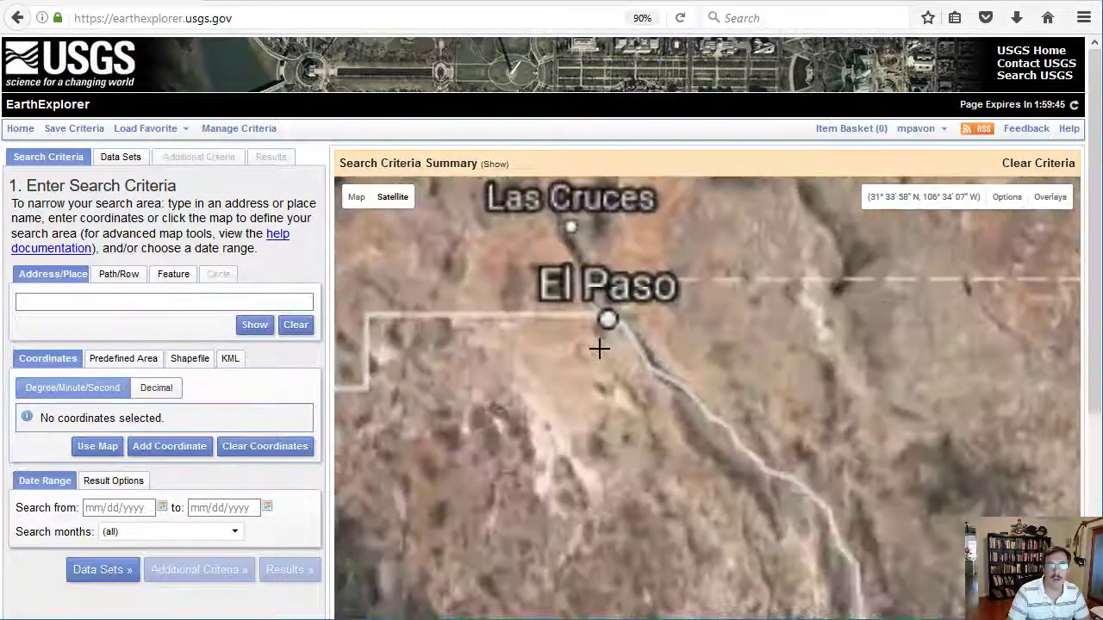
pyautogui.moveTo(624, 321); pyautogui.dragTo(660, 387)
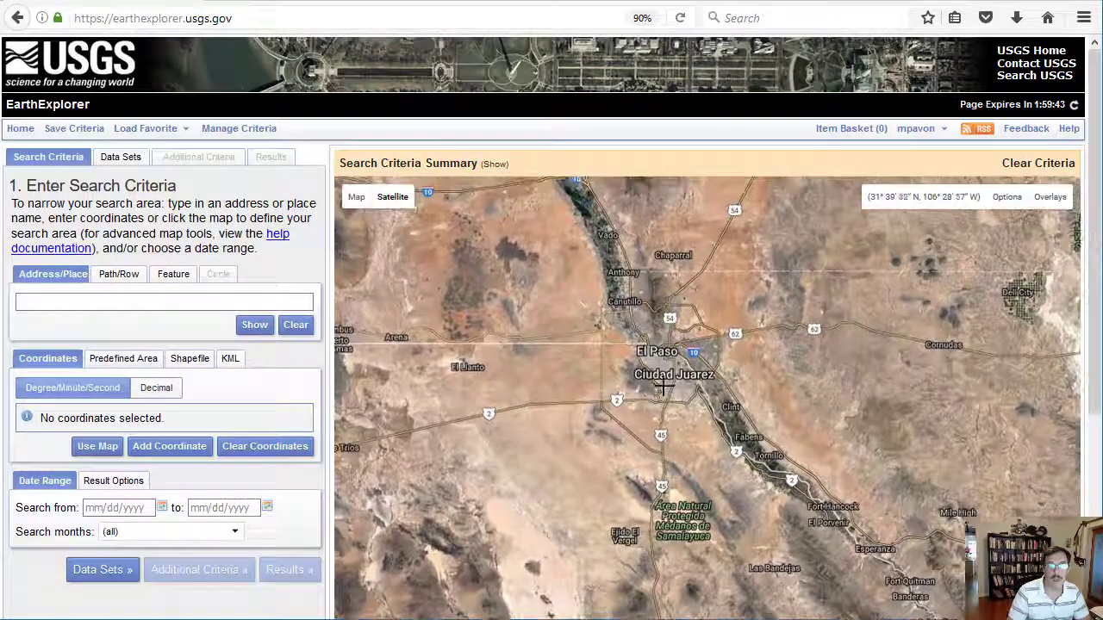
pyautogui.scroll(1, 664, 384)
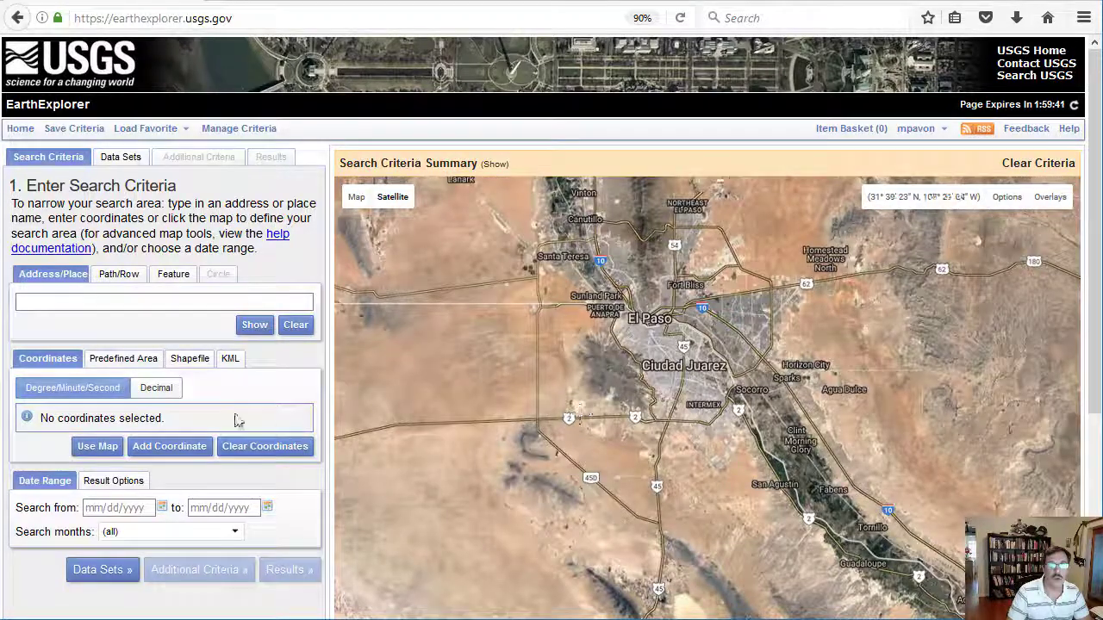
pyautogui.click(98, 446)
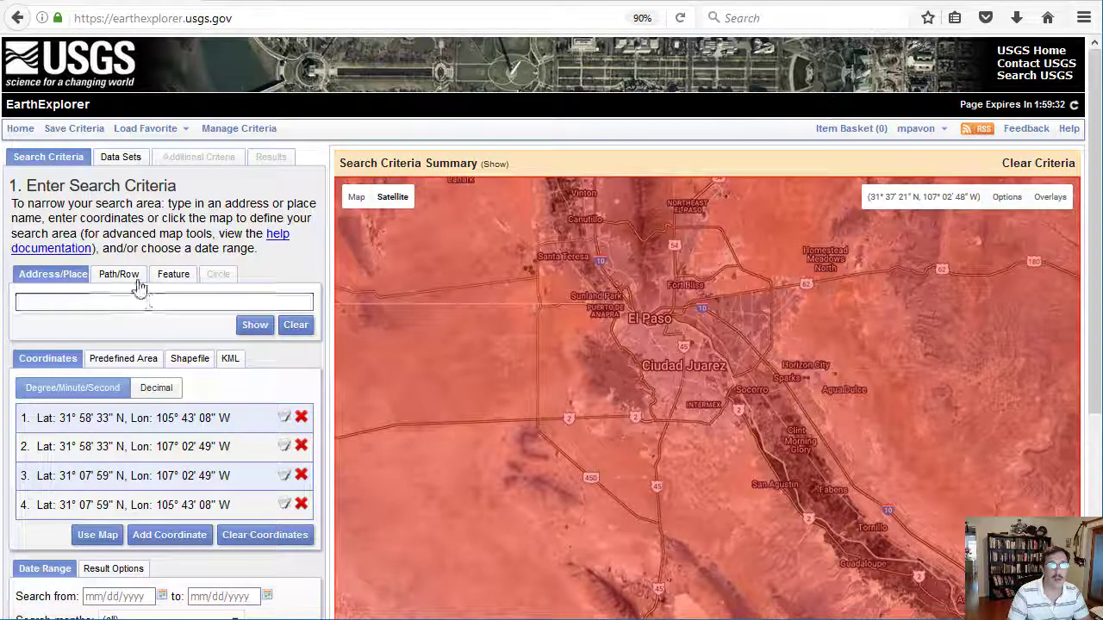
# Step: Select the L8 OLI/TIRS C1 Level-1 data set under Landsat Archive, Collection 1 Level-1, for the search
pyautogui.click(121, 158)
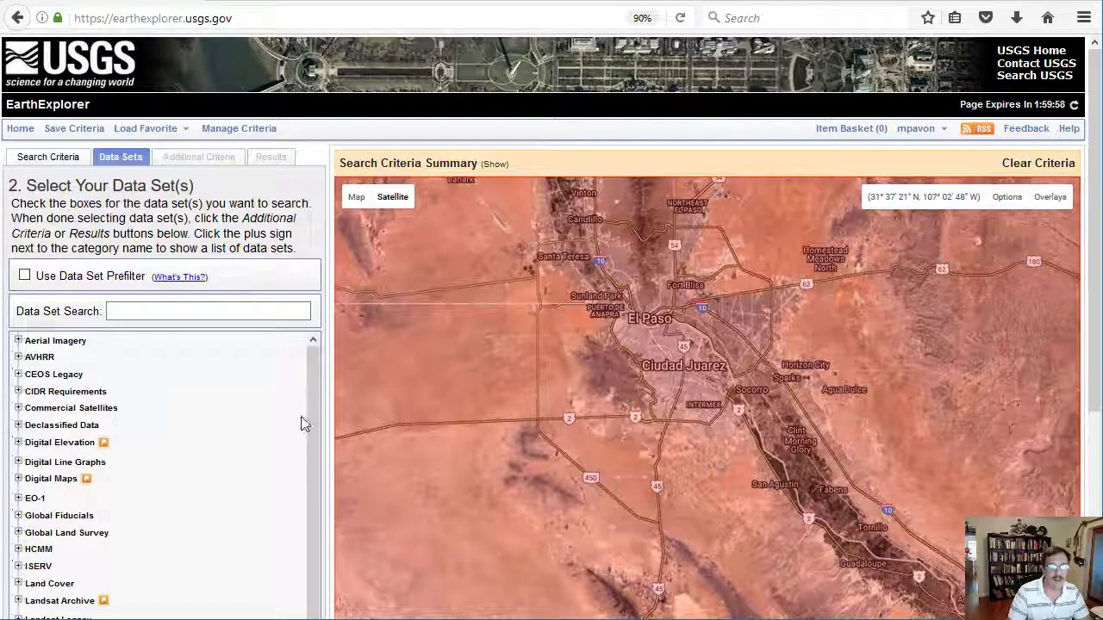
pyautogui.scroll(-1, 313, 405)
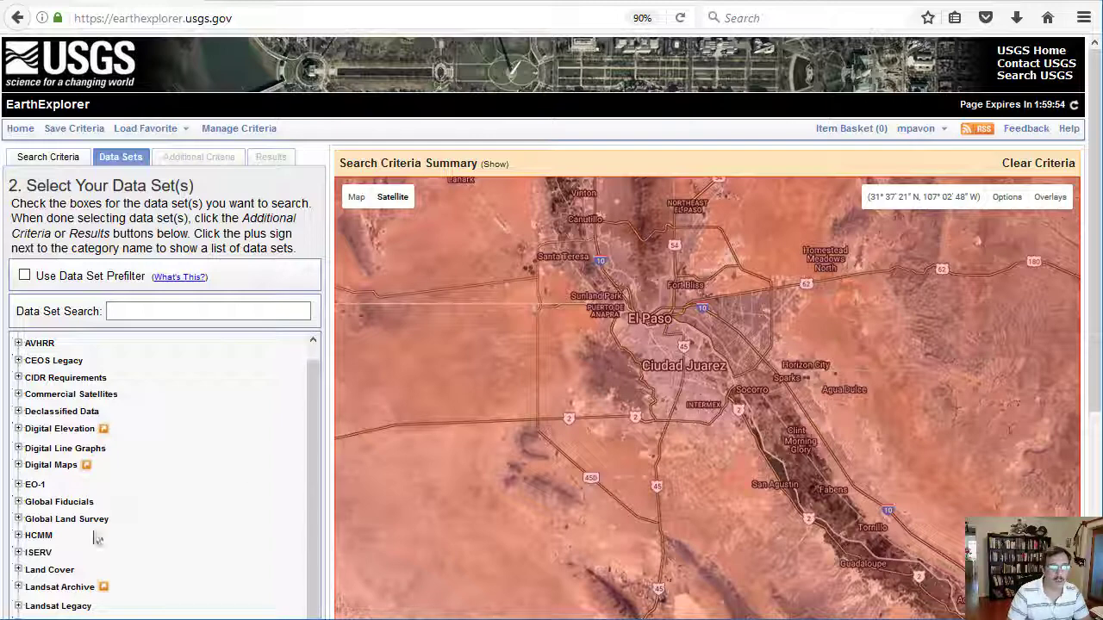
pyautogui.click(18, 587)
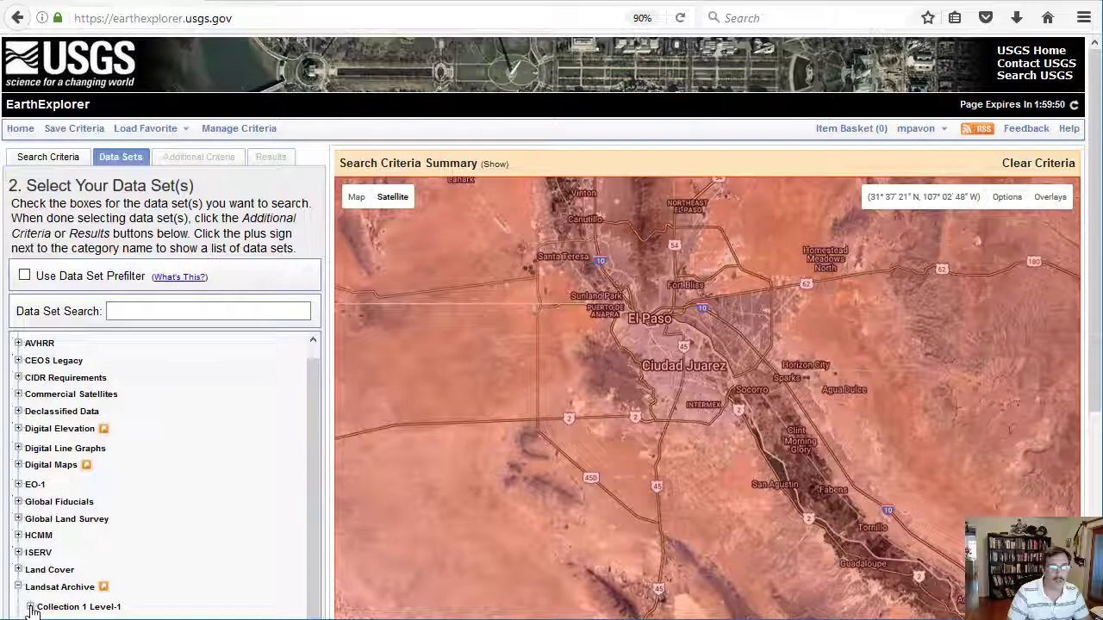
pyautogui.click(31, 607)
pyautogui.scroll(-2, 221, 576)
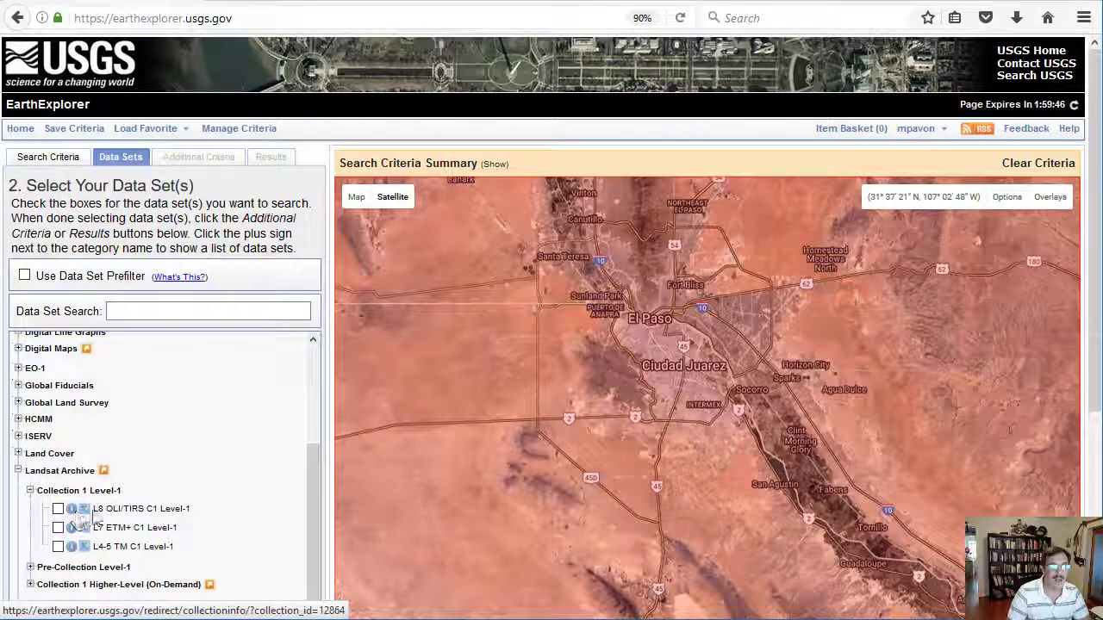
pyautogui.click(57, 508)
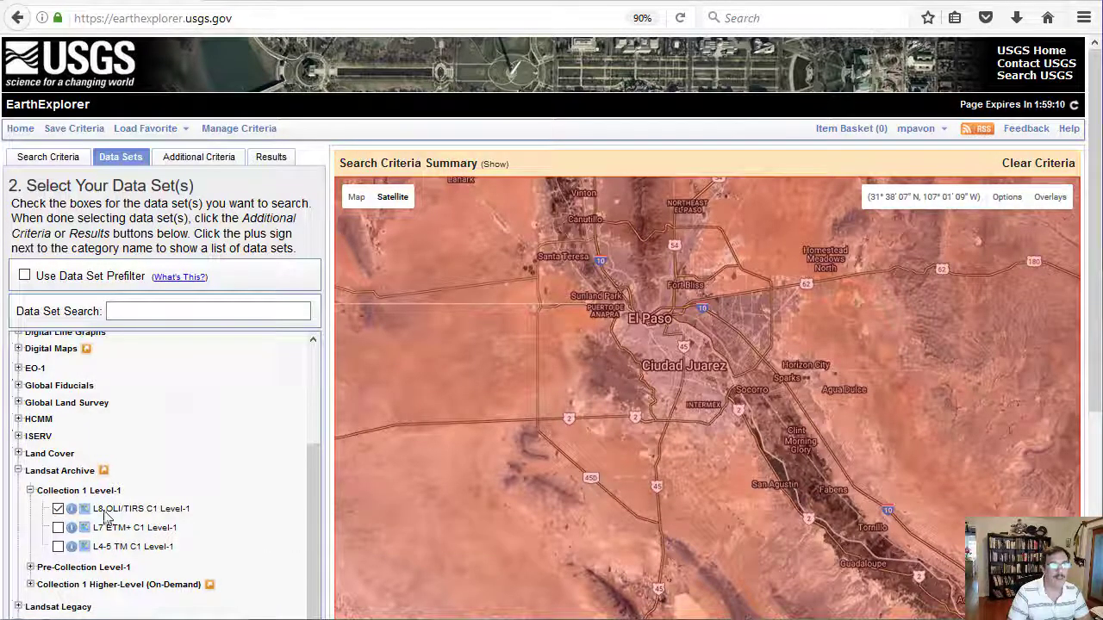
# Step: Limit both the land cloud cover and the scene cloud cover to Less than 10% in the additional criteria
pyautogui.click(193, 164)
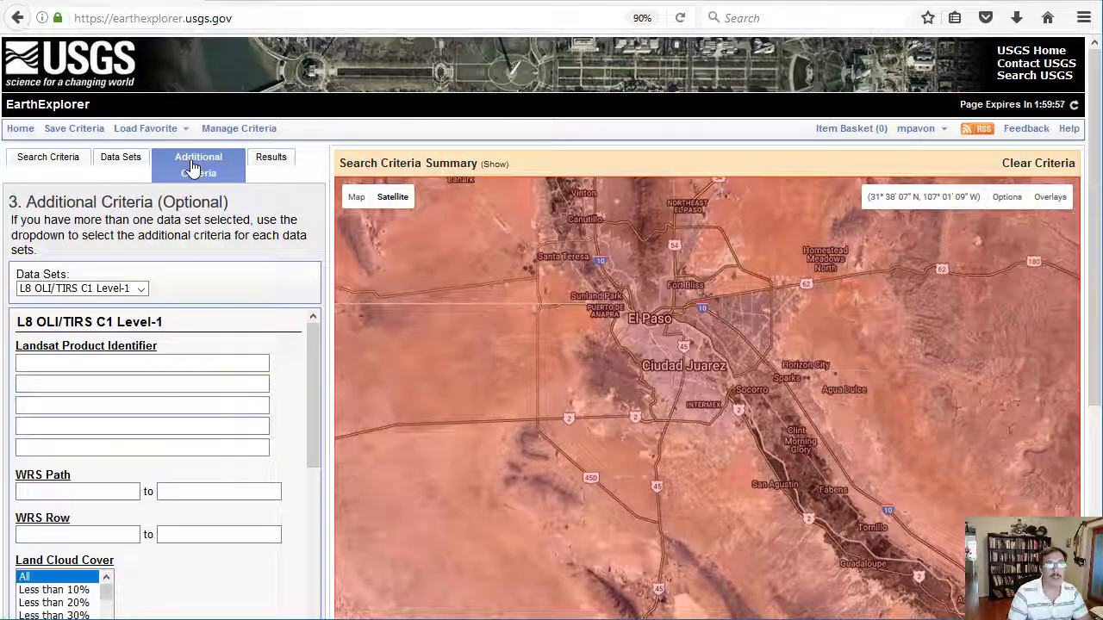
pyautogui.moveTo(313, 394); pyautogui.dragTo(313, 449)
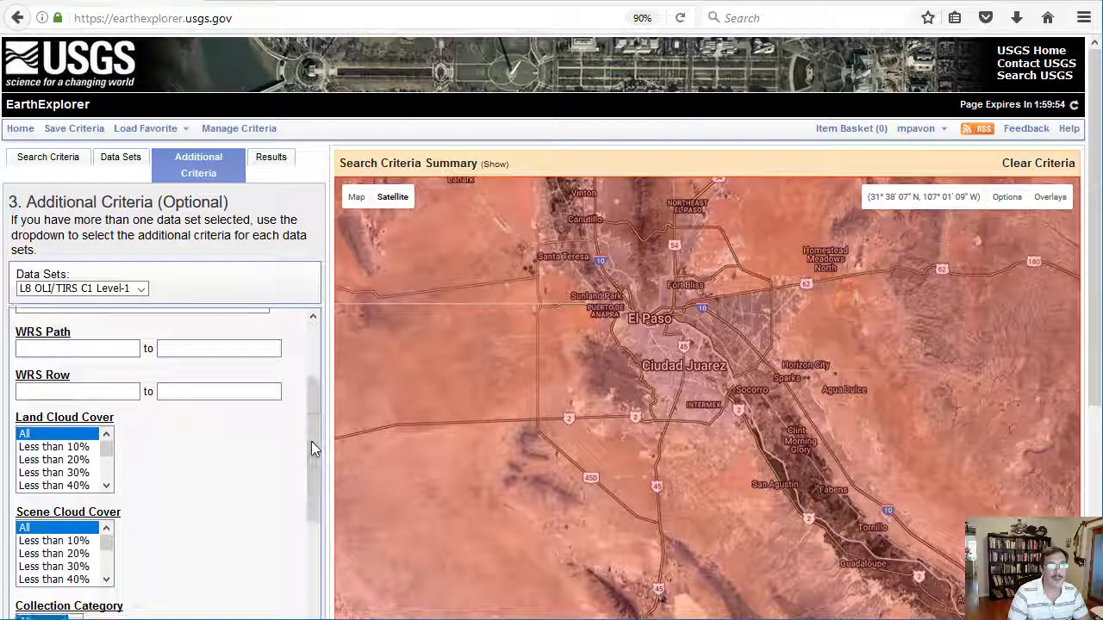
pyautogui.click(59, 447)
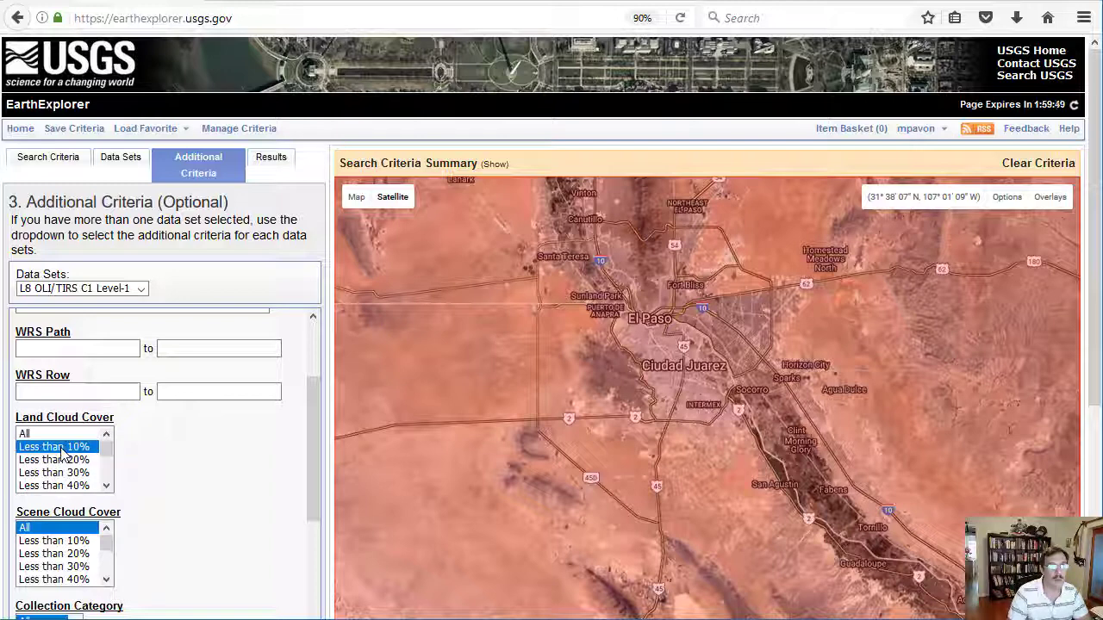
pyautogui.click(76, 541)
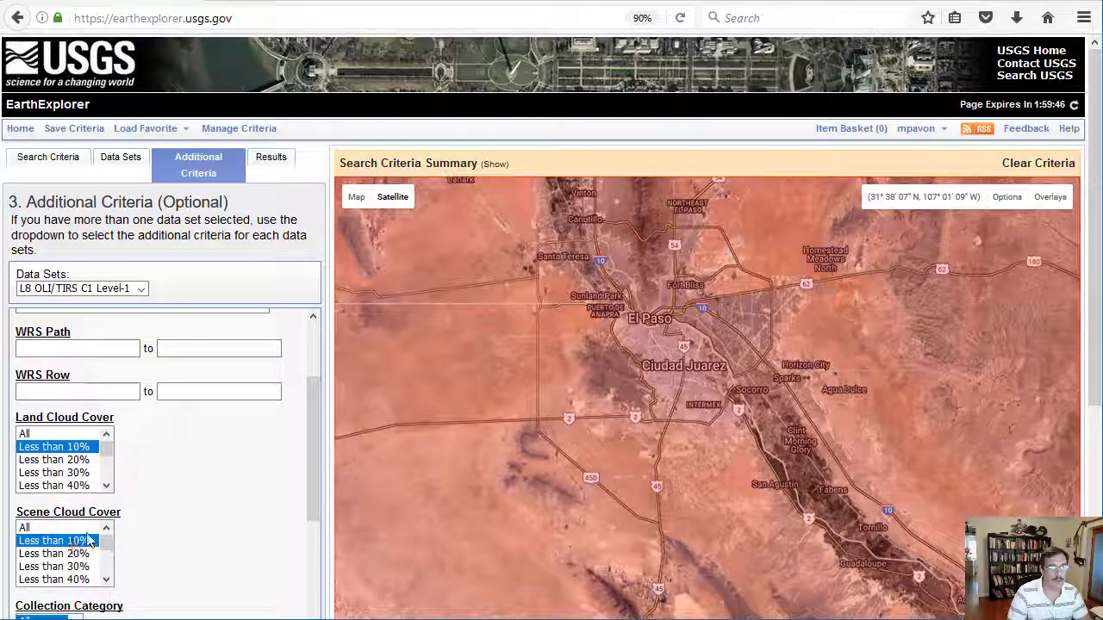
pyautogui.moveTo(313, 470); pyautogui.dragTo(313, 515)
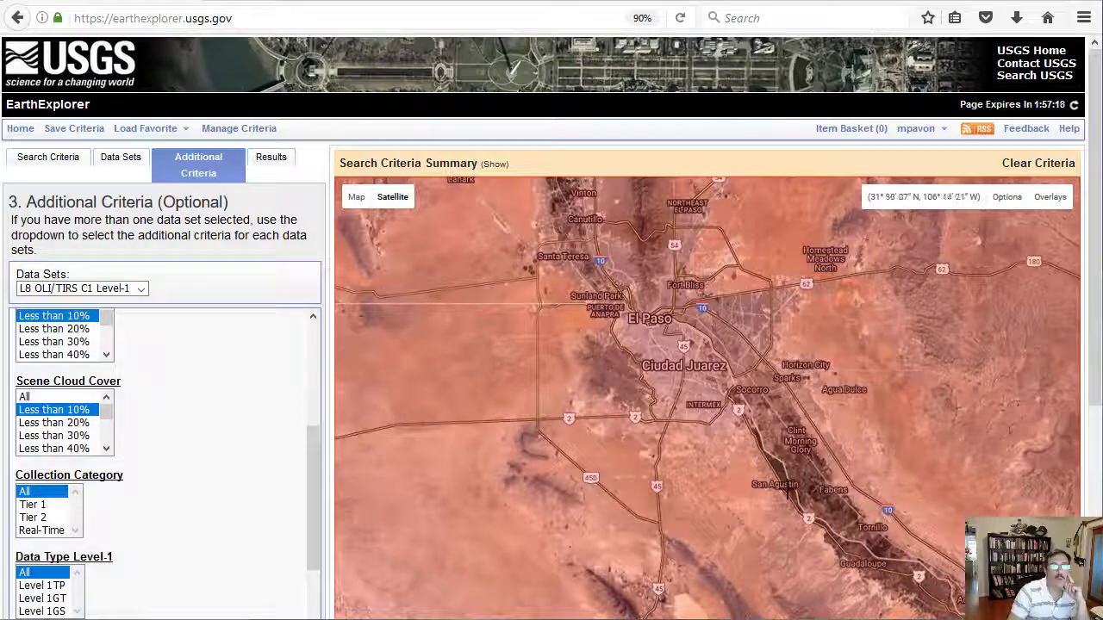
# Step: Run the search and look through the acquisition dates, paths and rows of the listed Landsat 8 scenes
pyautogui.click(270, 168)
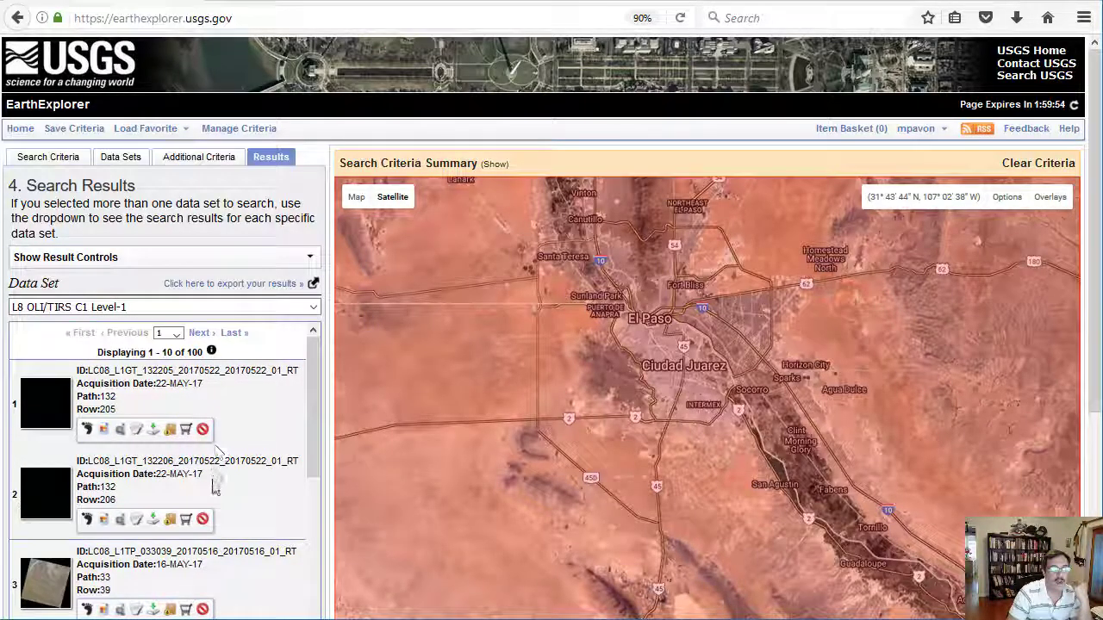
pyautogui.scroll(-1, 313, 435)
pyautogui.scroll(-3, 313, 435)
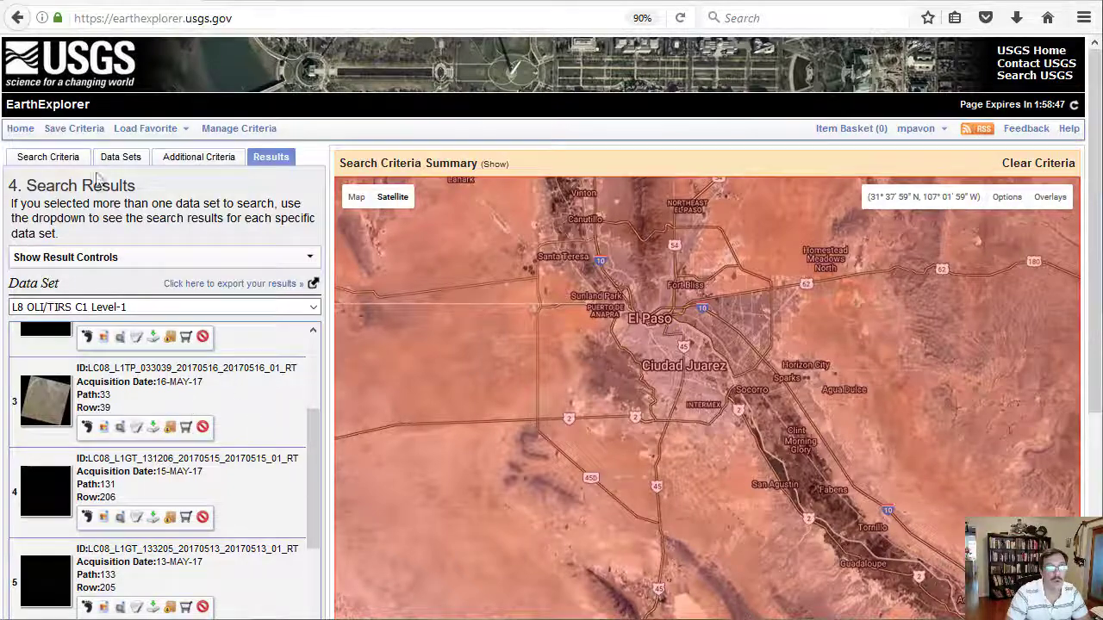
# Step: Return to the search criteria and set the start of the date range to 05/01/2016
pyautogui.click(31, 162)
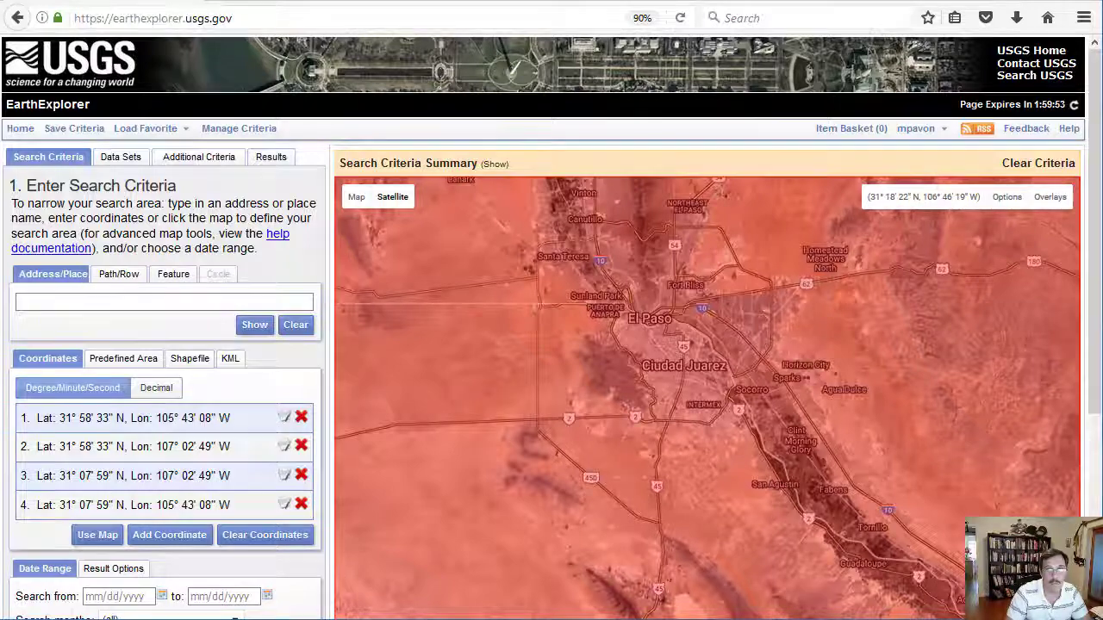
pyautogui.scroll(-3, 551, 345)
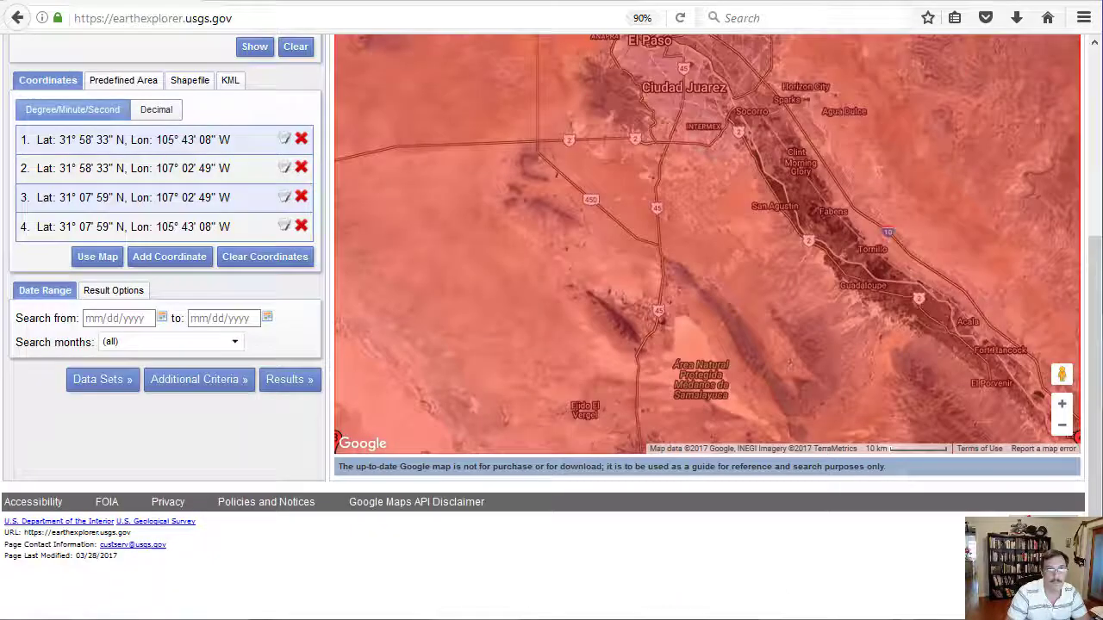
pyautogui.click(162, 318)
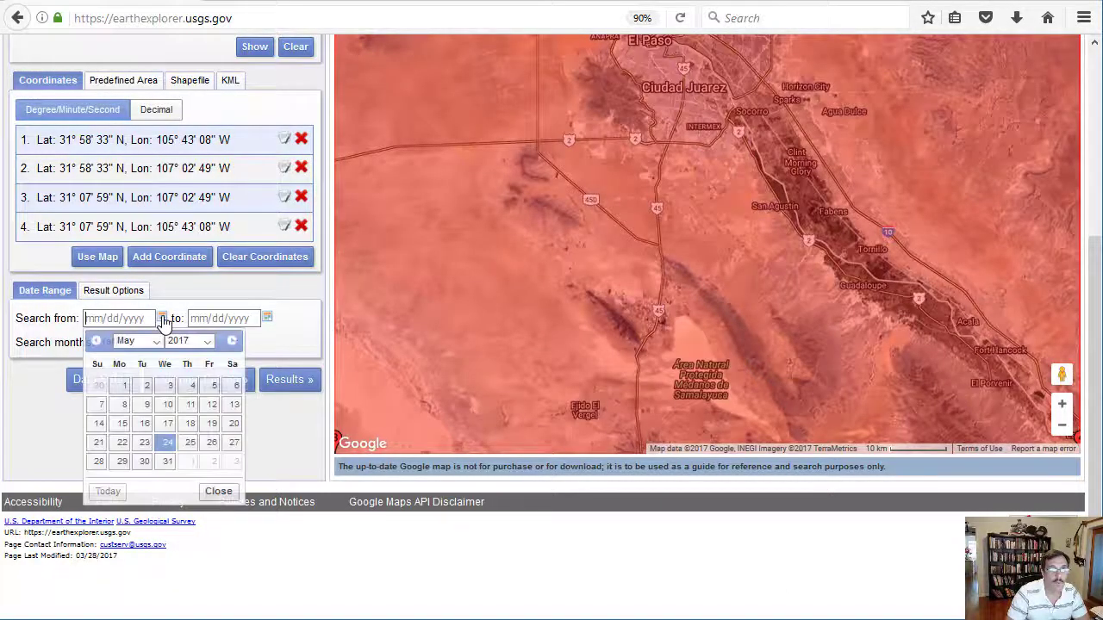
pyautogui.click(198, 341)
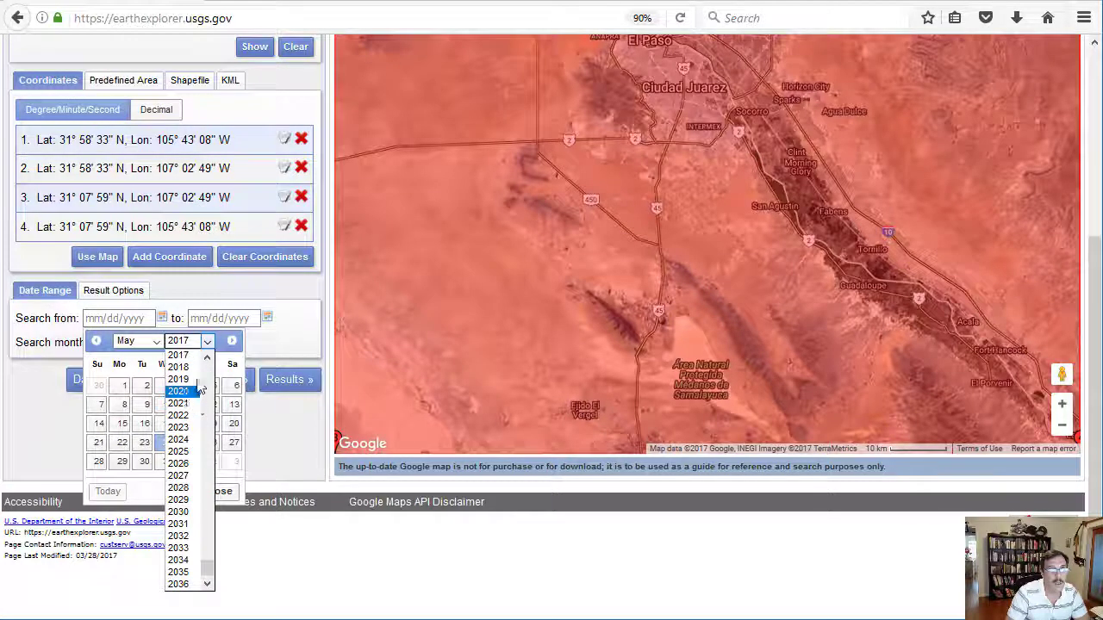
pyautogui.scroll(6, 200, 440)
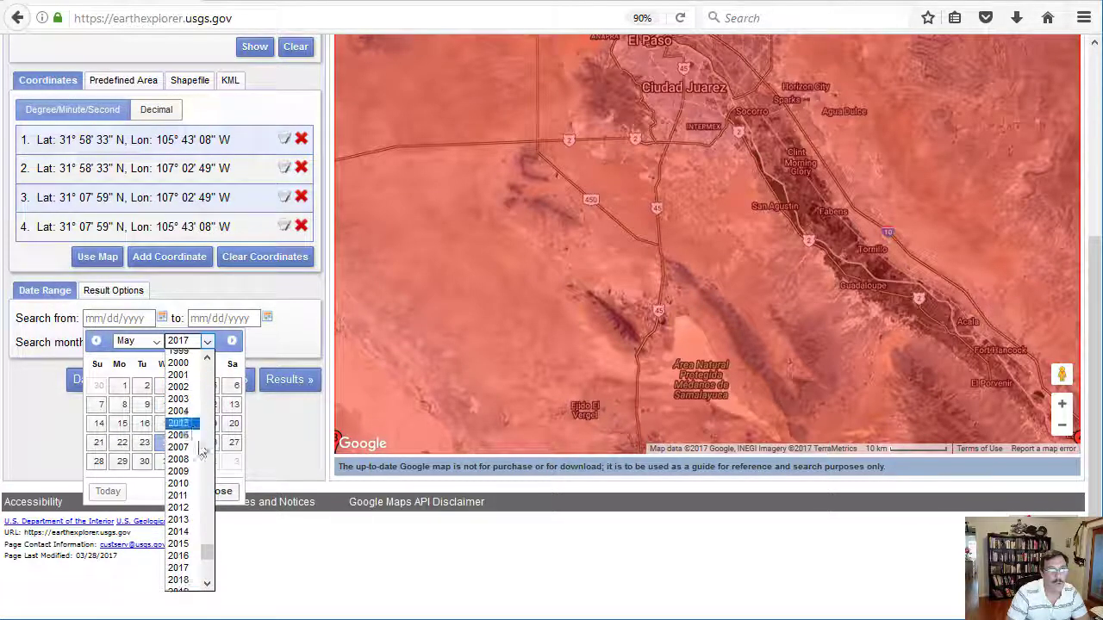
pyautogui.click(181, 556)
pyautogui.click(99, 387)
# Step: Set the end of the date range to 06/30/2016 and run the search again
pyautogui.click(267, 319)
pyautogui.click(268, 319)
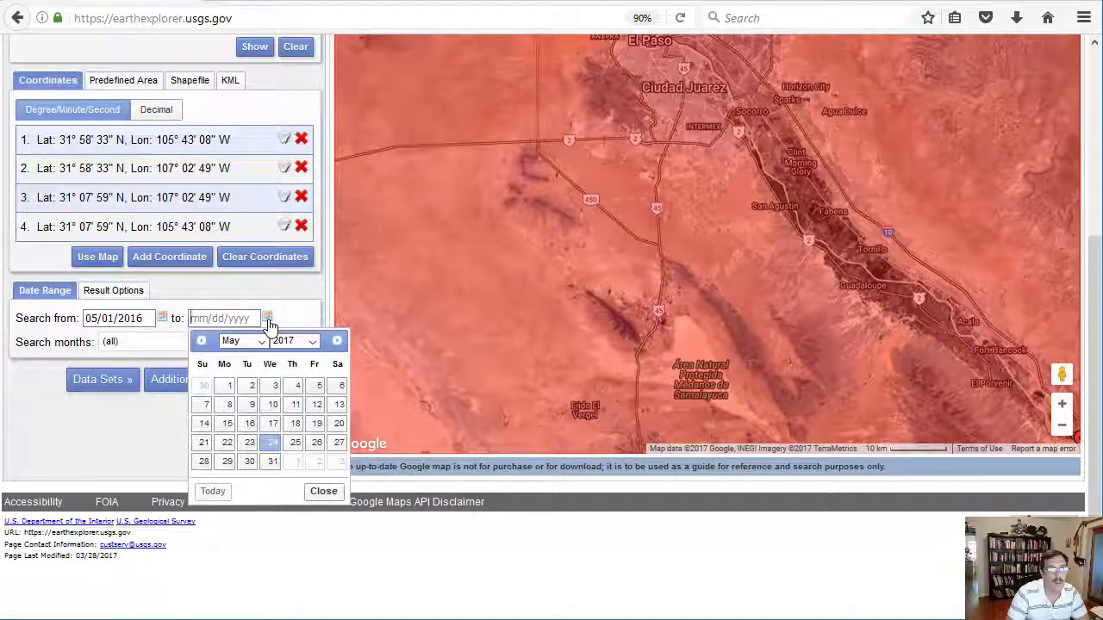
pyautogui.click(258, 341)
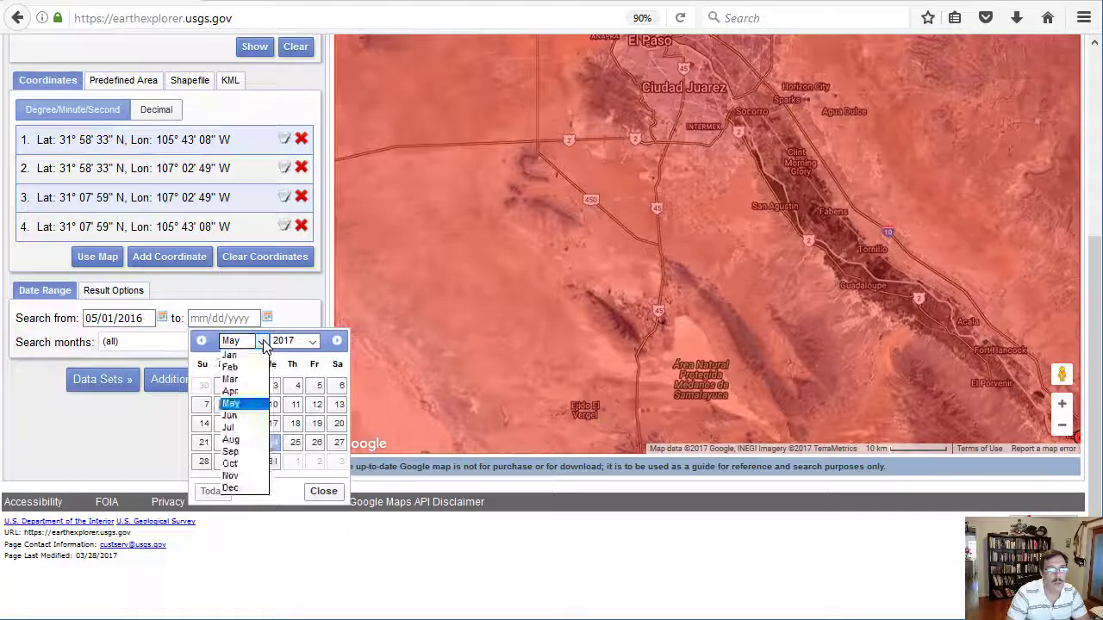
pyautogui.click(242, 420)
pyautogui.click(317, 463)
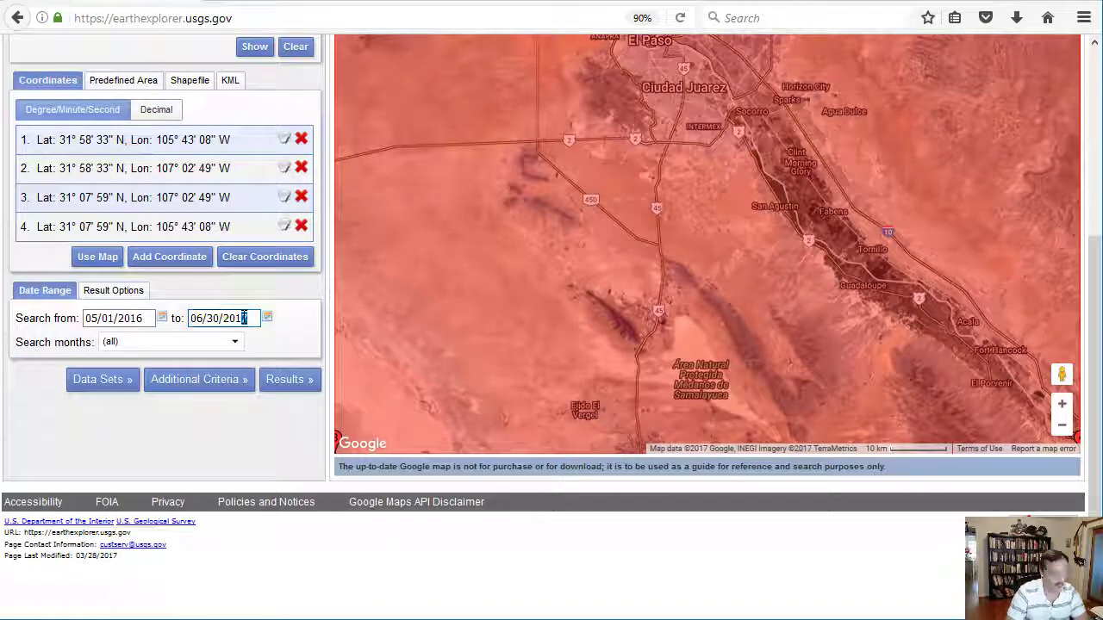
pyautogui.press('BackSpace')
pyautogui.write('6')
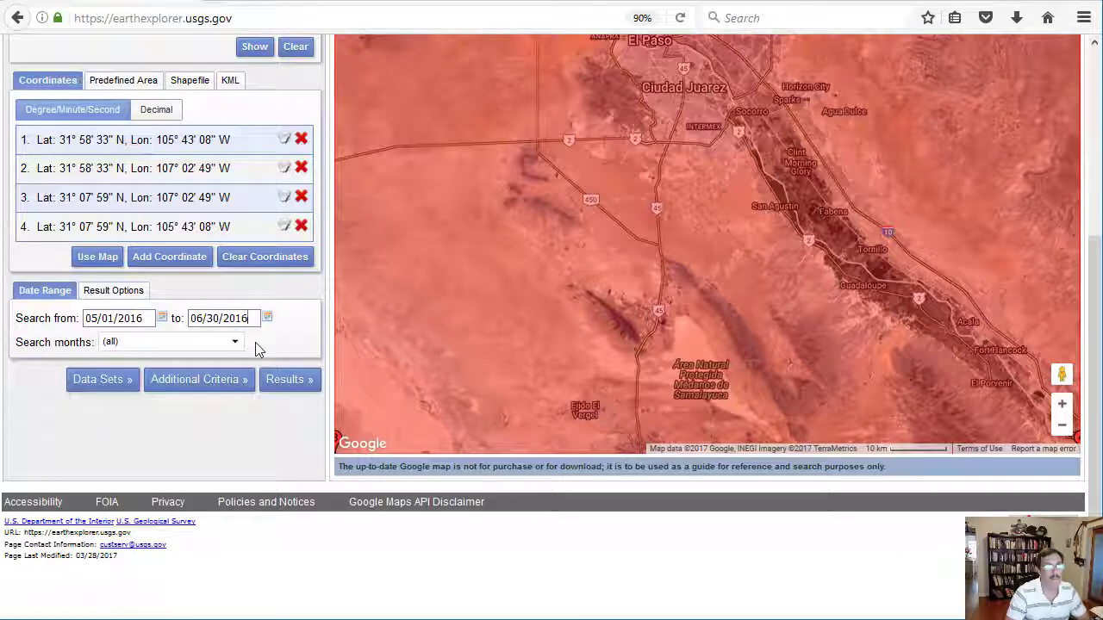
pyautogui.click(113, 381)
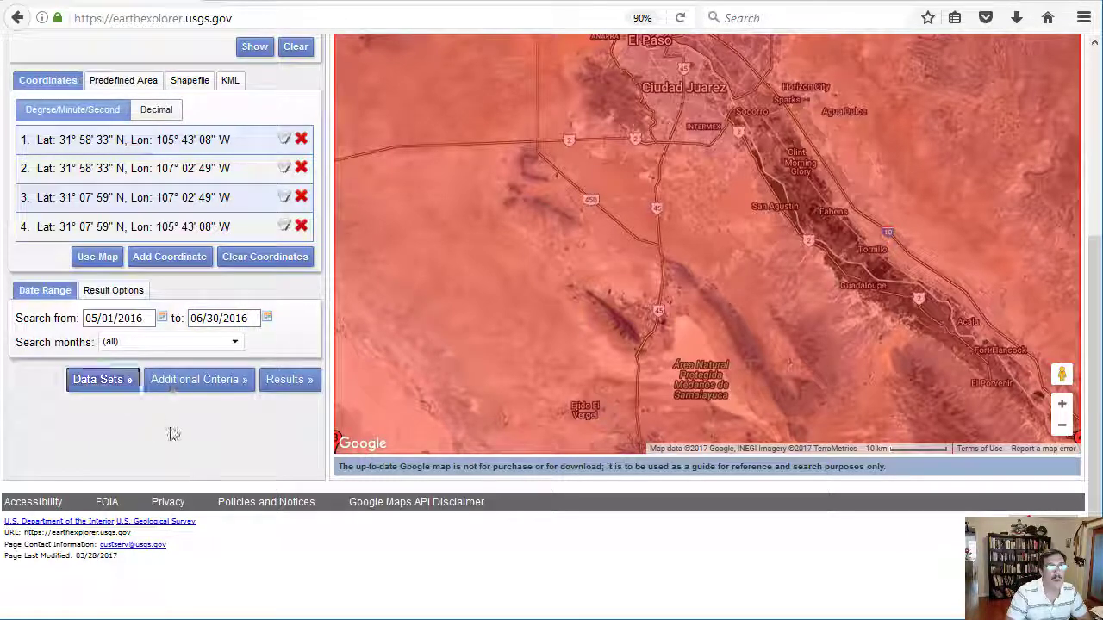
pyautogui.click(284, 387)
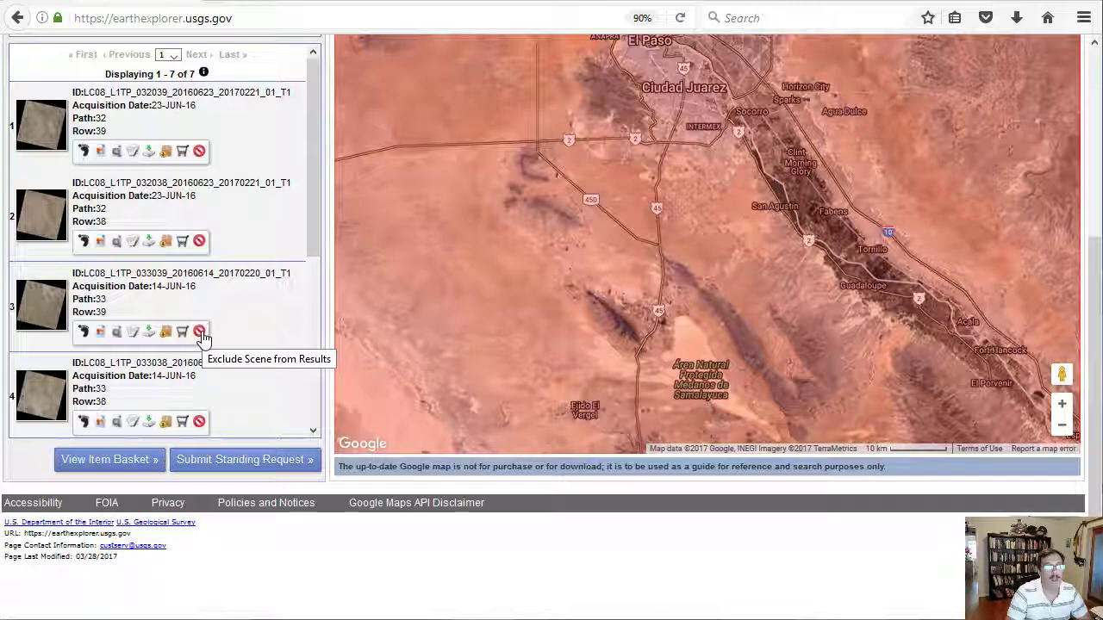
# Step: Download the Level-1 GeoTIFF Data Product of the 14-JUN-16 scene at path 33, row 39, opening it with Windows Explorer
pyautogui.click(149, 336)
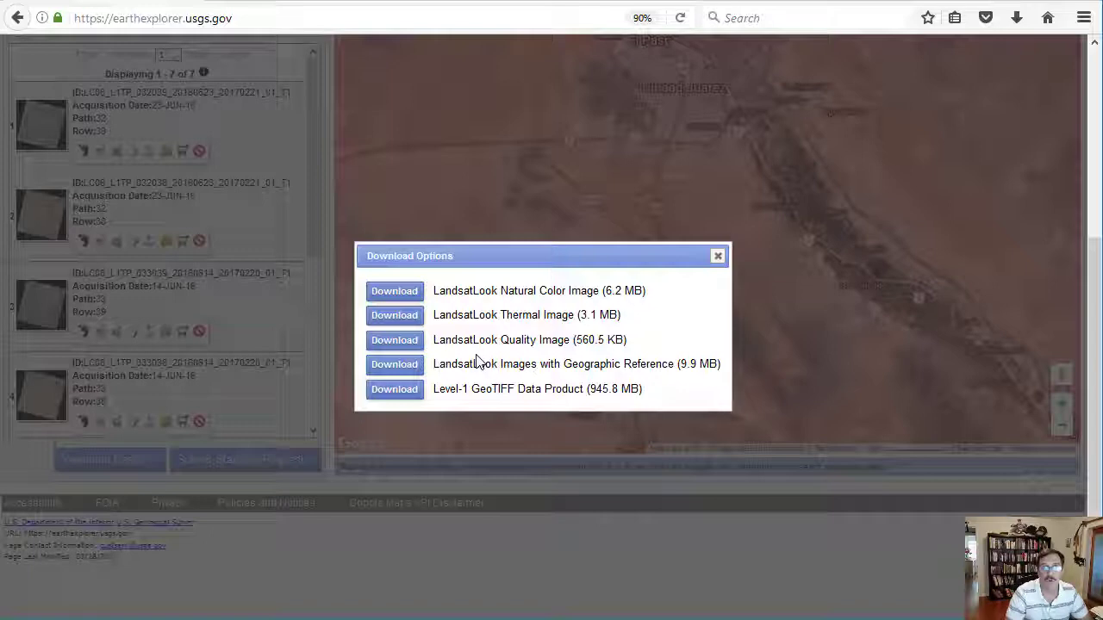
pyautogui.click(414, 392)
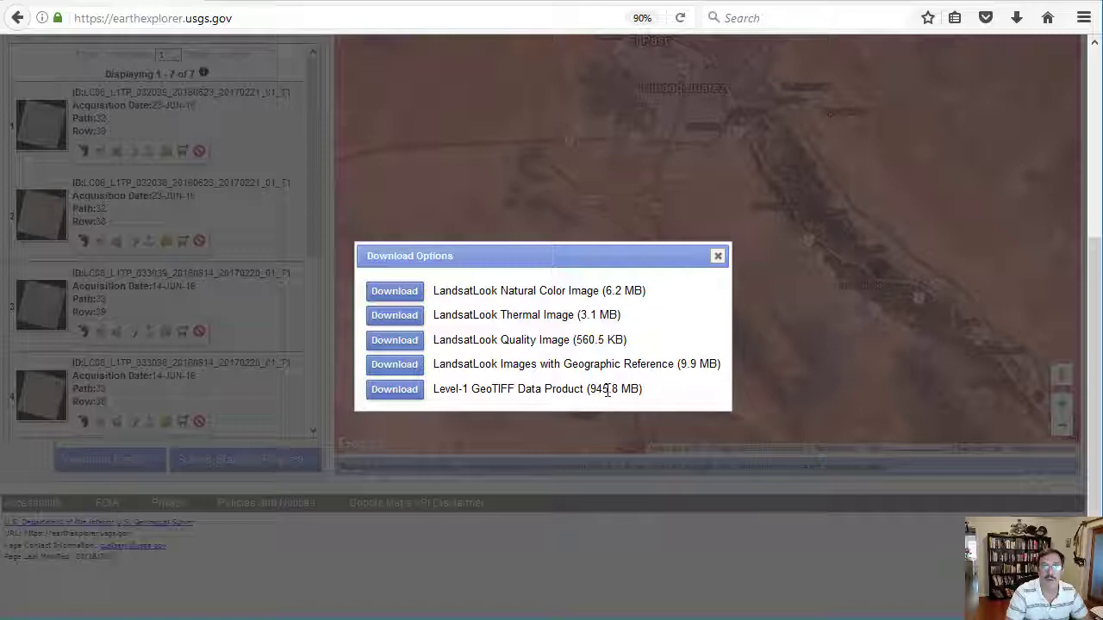
pyautogui.click(395, 393)
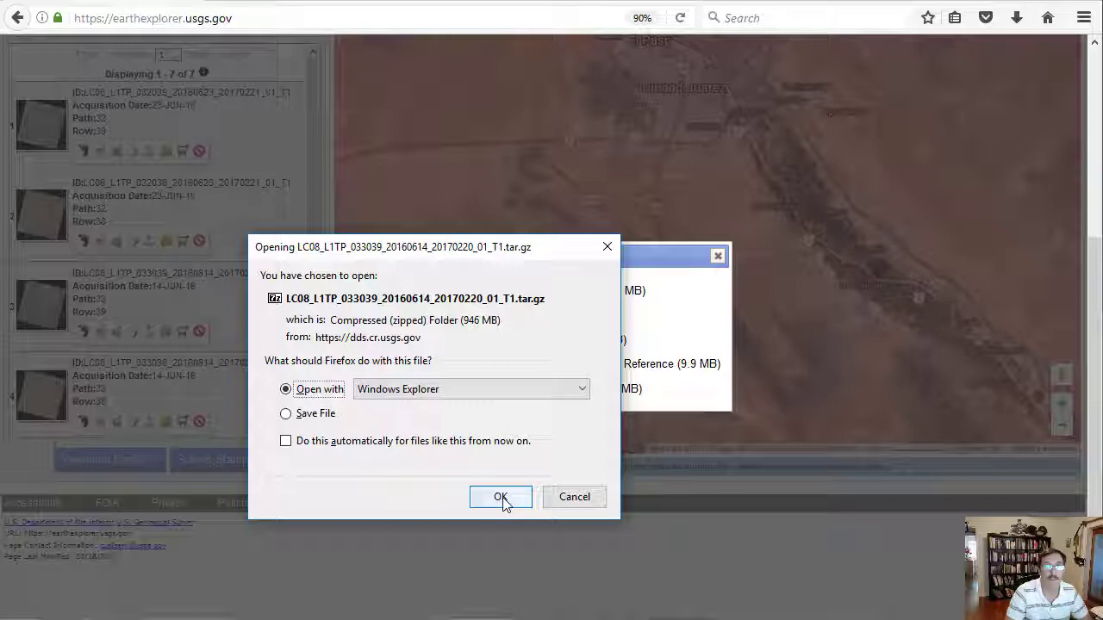
pyautogui.click(501, 498)
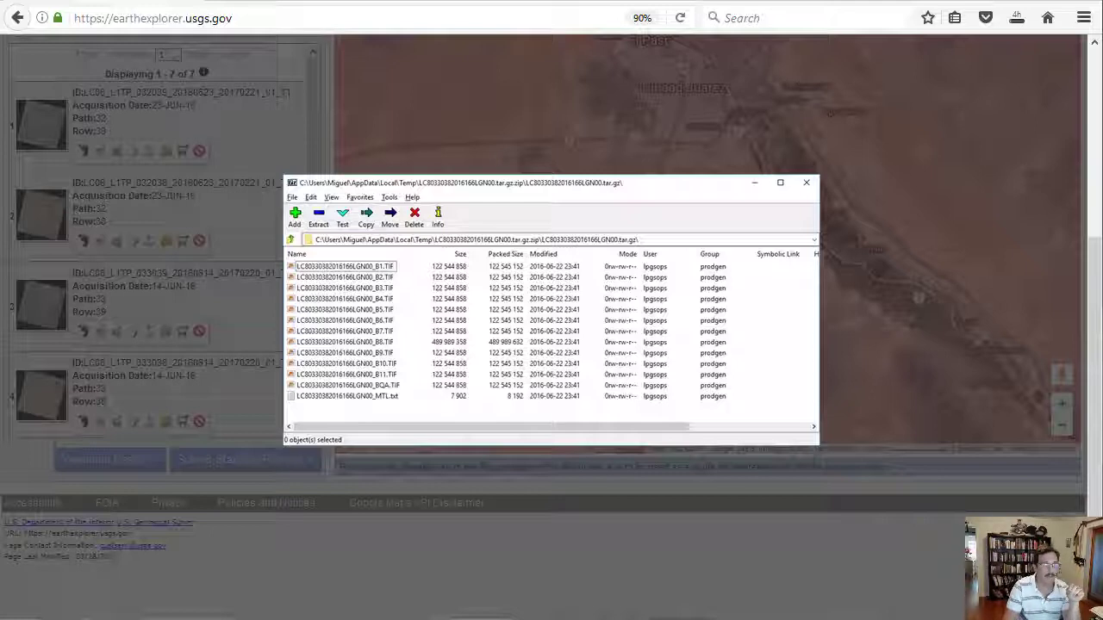
pyautogui.hotkey('ctrl', 'a')
pyautogui.press('F5')
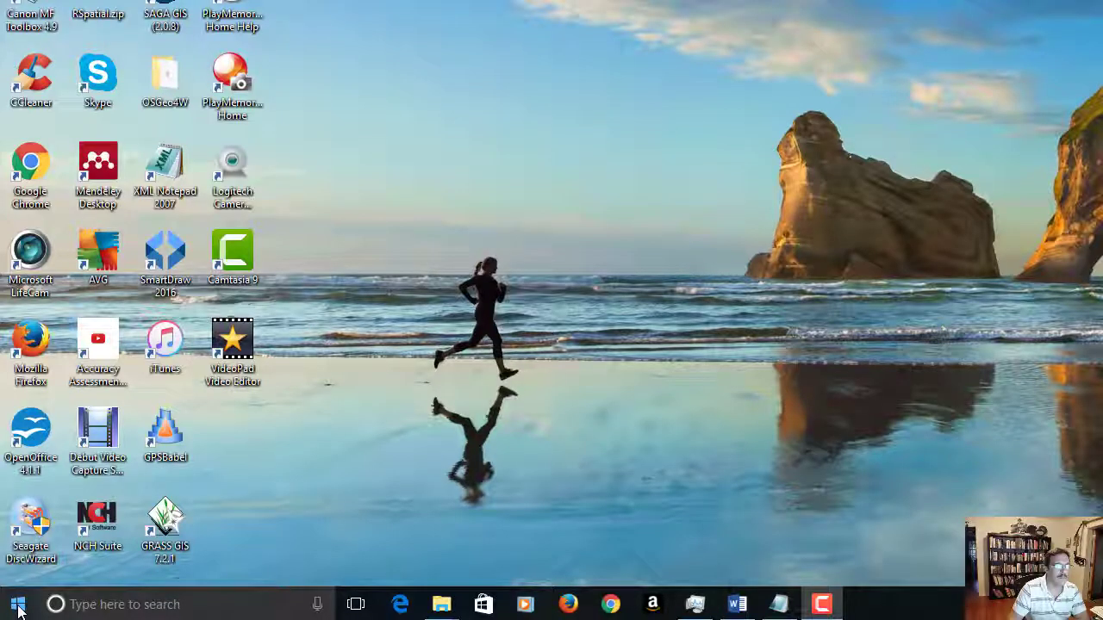
# Step: Search Windows for QGIS and launch QGIS Desktop 2.18.7
pyautogui.click(18, 608)
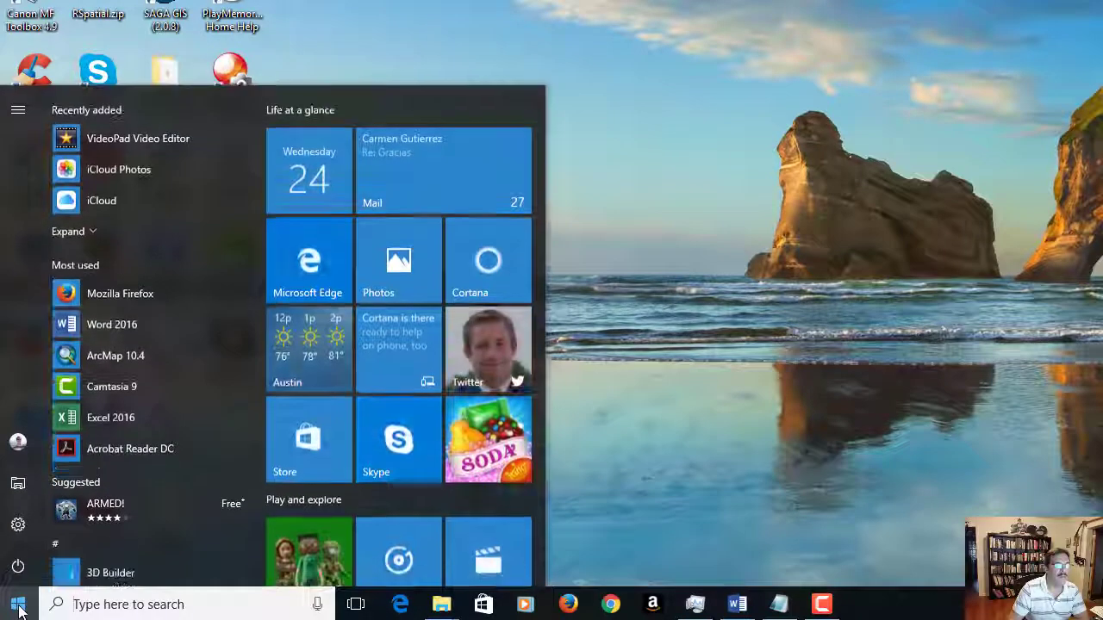
pyautogui.click(95, 605)
pyautogui.write('q')
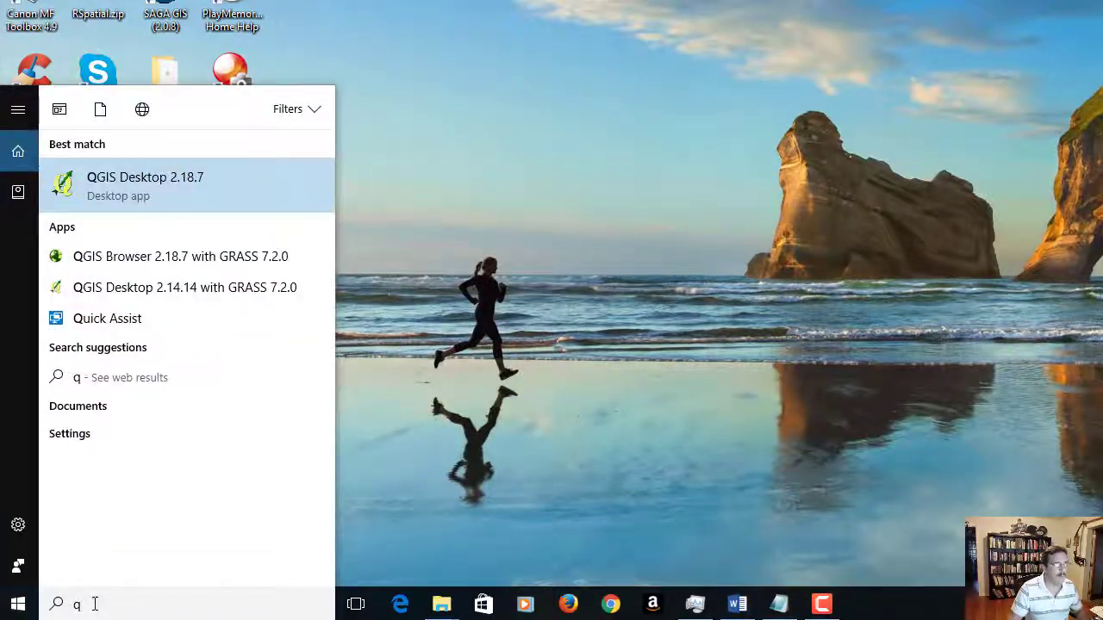
pyautogui.click(150, 187)
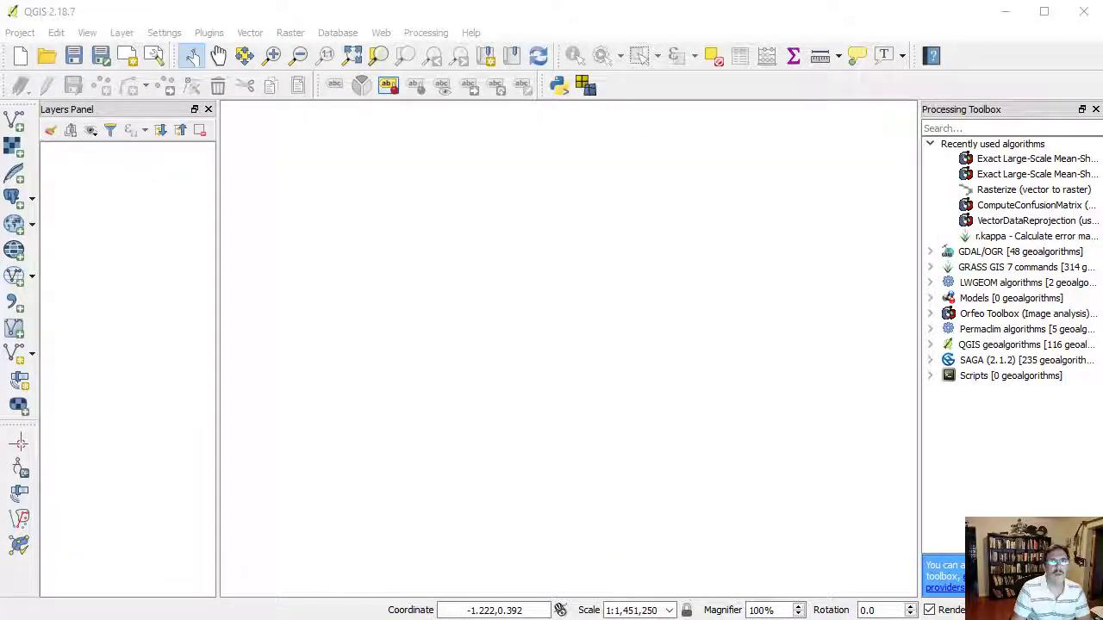
# Step: Expand the Orfeo Toolbox and its Segmentation group in the Processing Toolbox to review the available algorithms
pyautogui.click(929, 315)
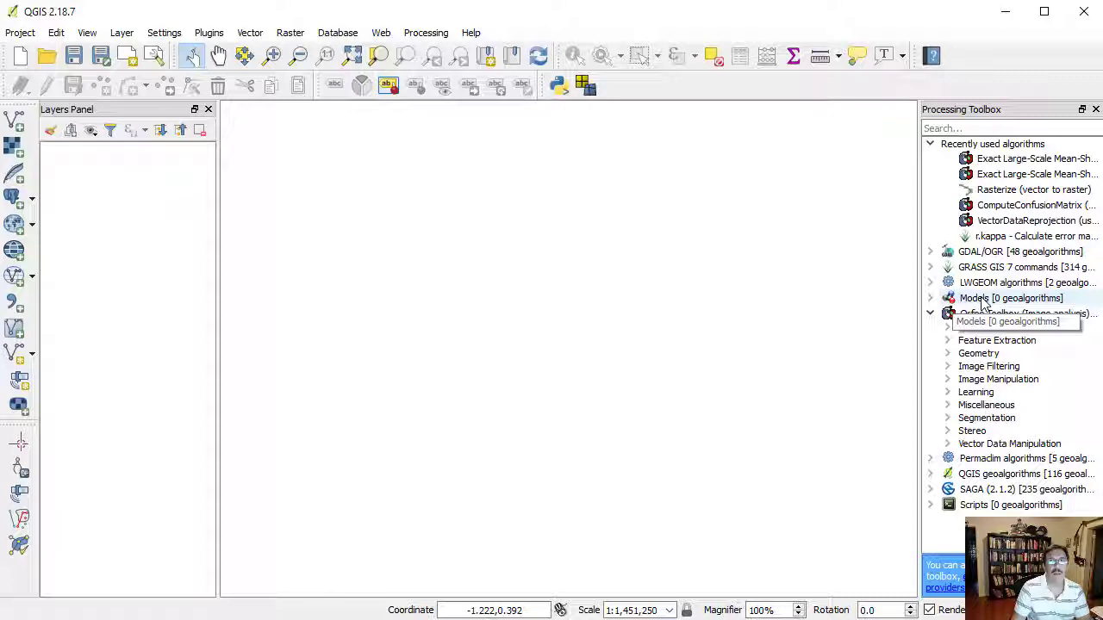
pyautogui.click(947, 418)
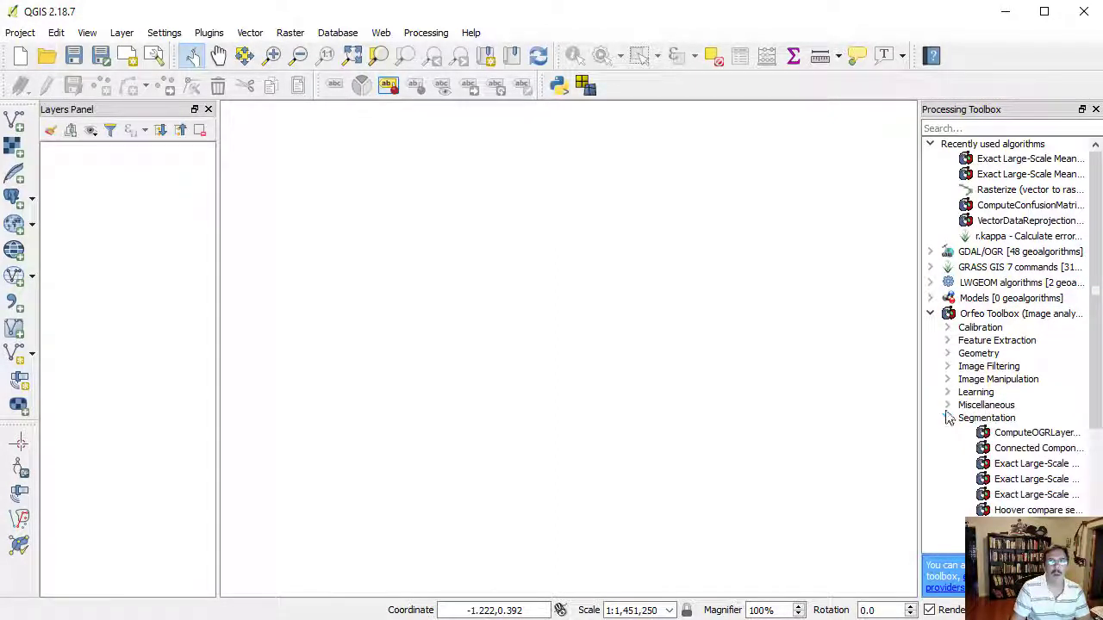
pyautogui.scroll(-4, 965, 409)
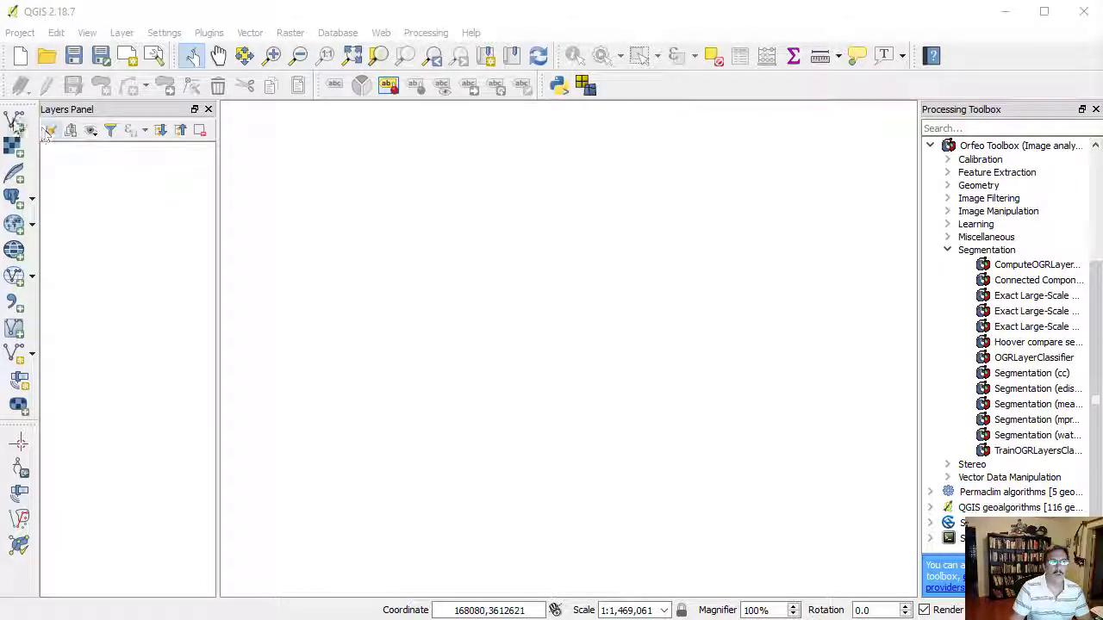
# Step: Add the El_Paso_Training_poly file from the project data as a vector layer
pyautogui.click(15, 122)
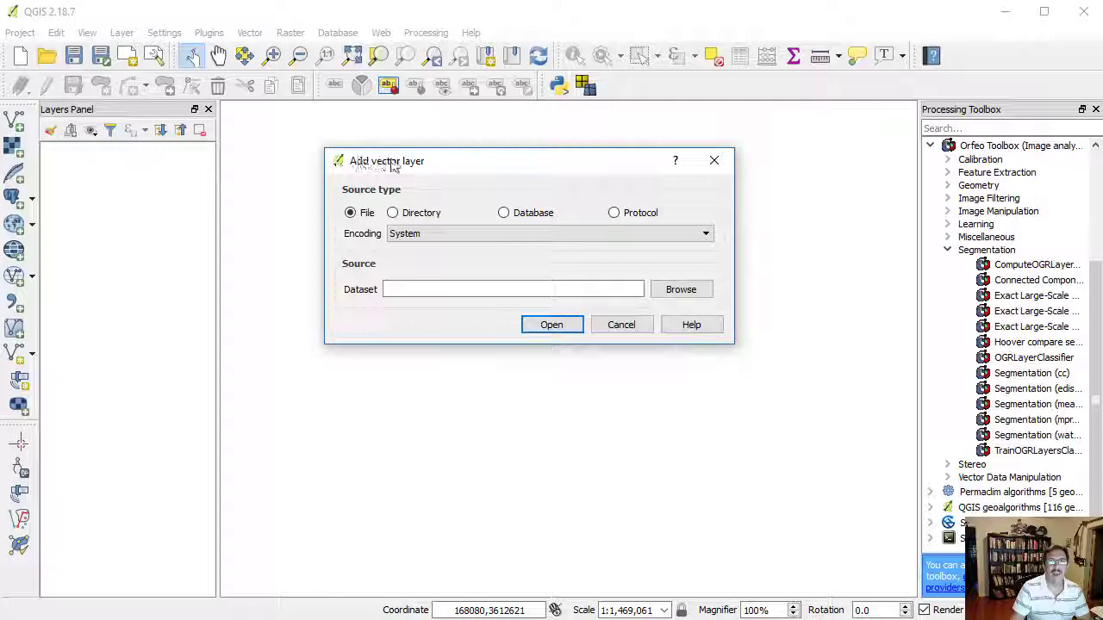
pyautogui.click(695, 290)
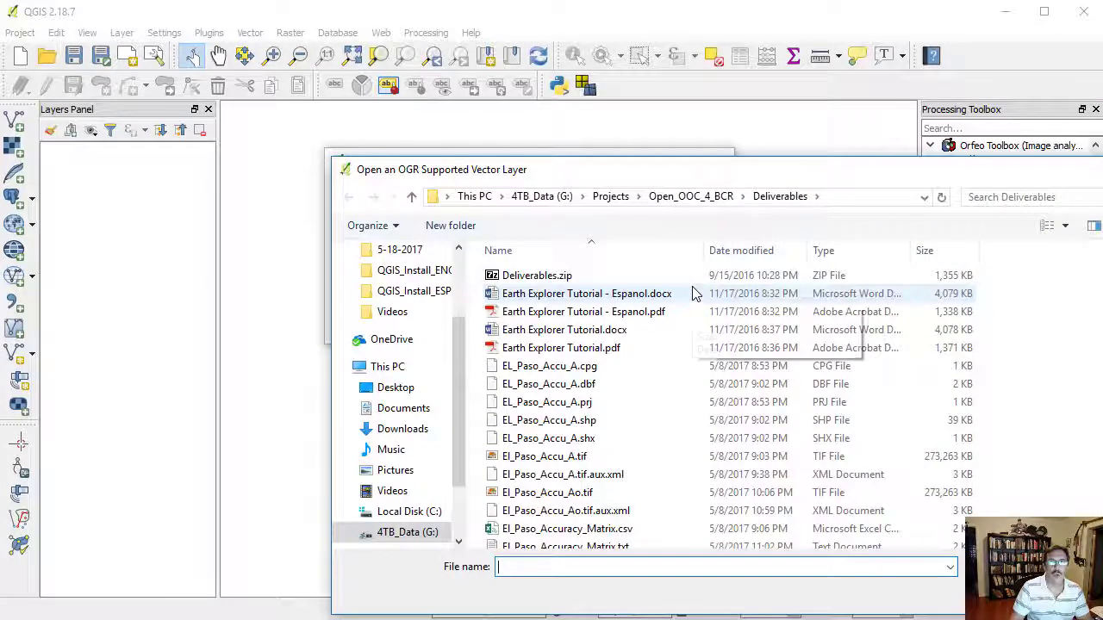
pyautogui.moveTo(700, 178); pyautogui.dragTo(698, 173)
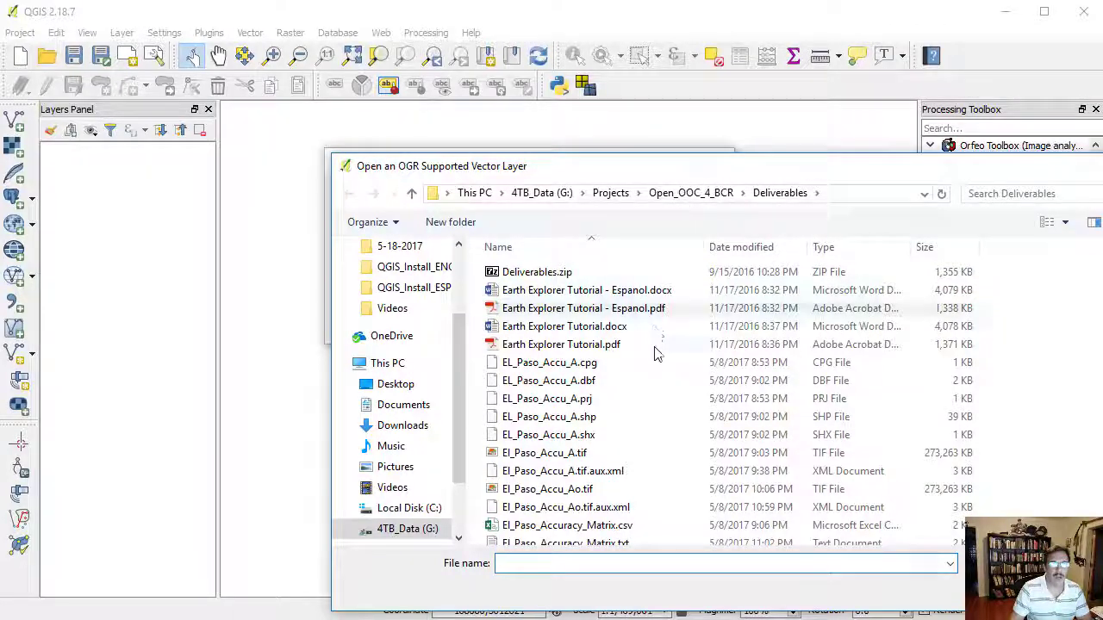
pyautogui.scroll(-4, 653, 352)
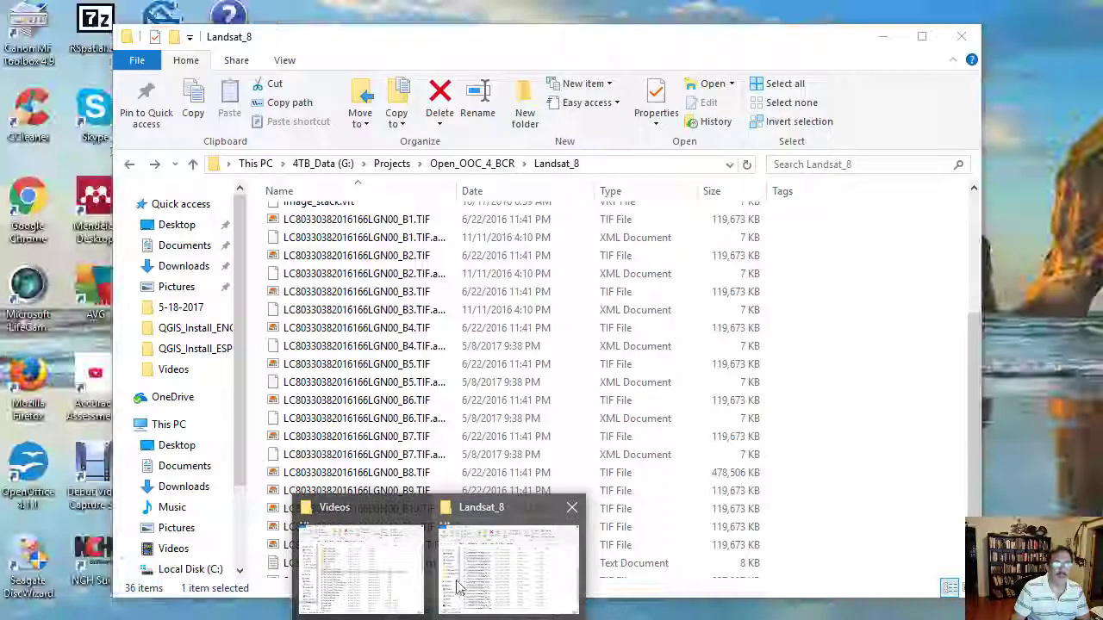
pyautogui.click(457, 586)
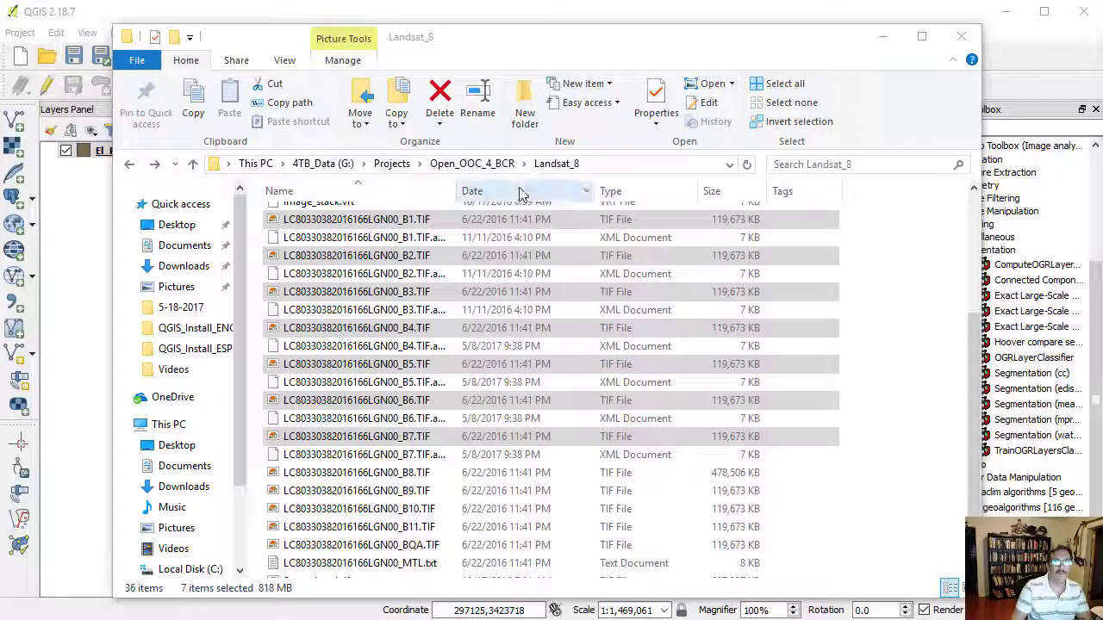
pyautogui.moveTo(405, 222); pyautogui.dragTo(82, 233)
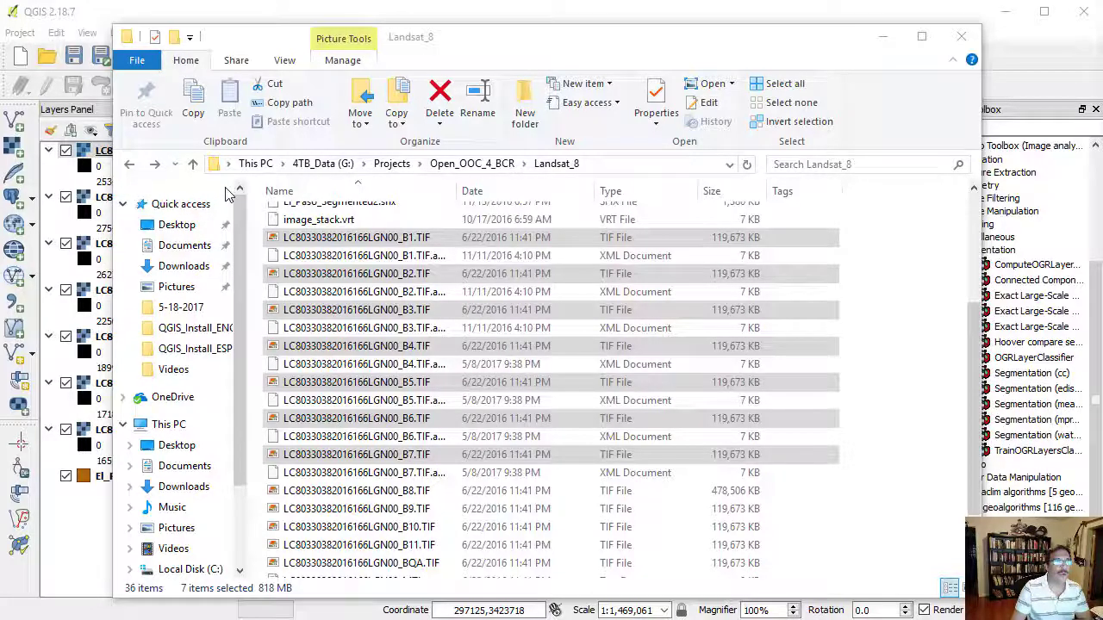
pyautogui.click(884, 40)
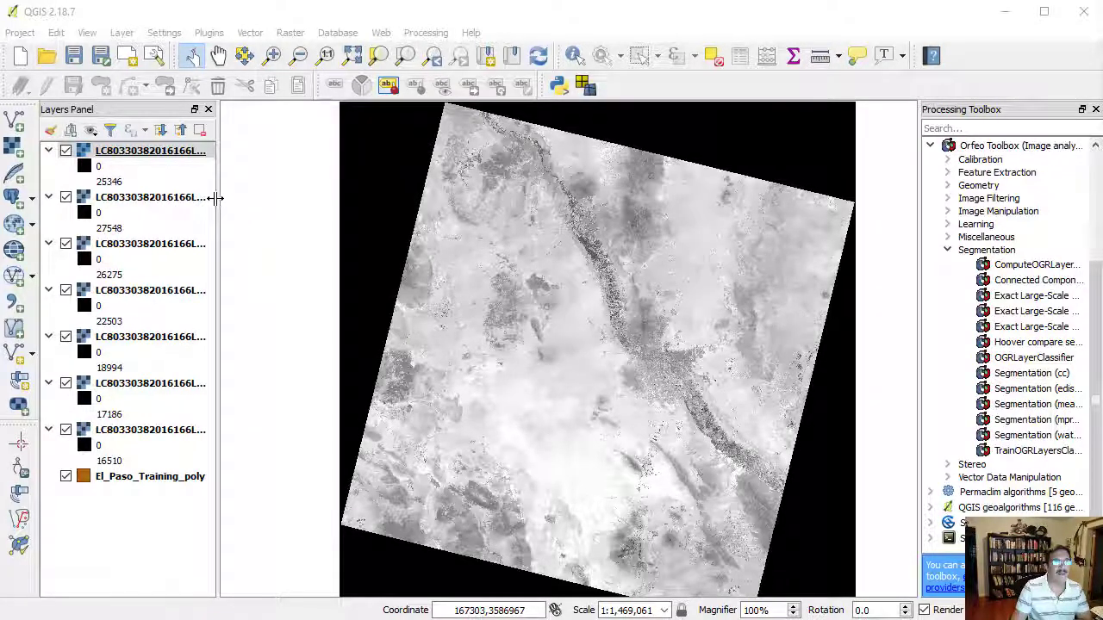
pyautogui.moveTo(216, 197); pyautogui.dragTo(271, 198)
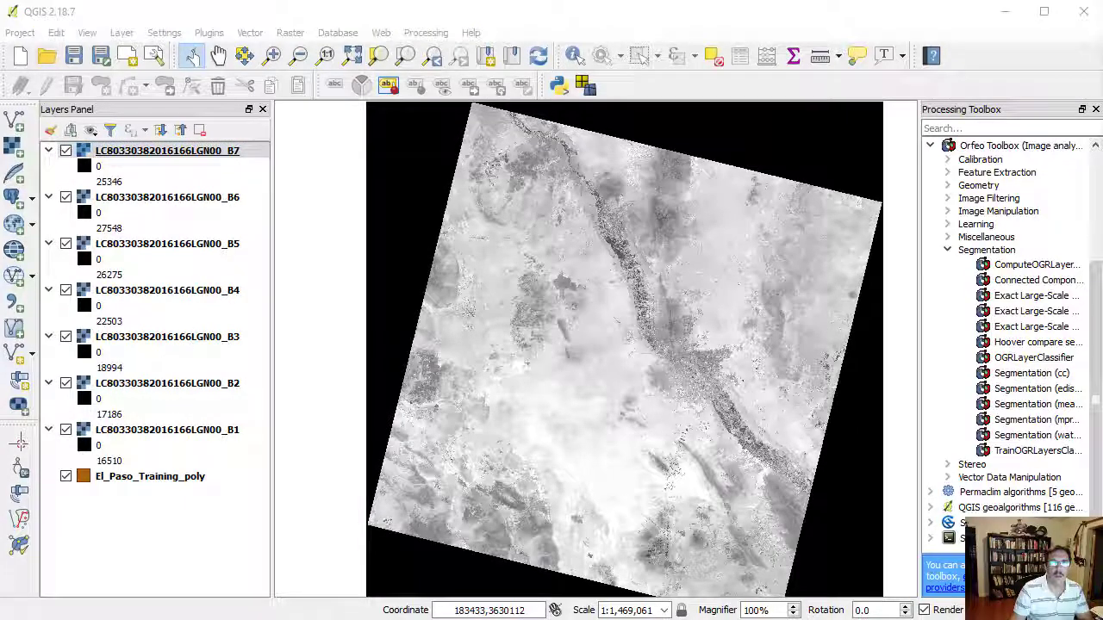
pyautogui.doubleClick(206, 153)
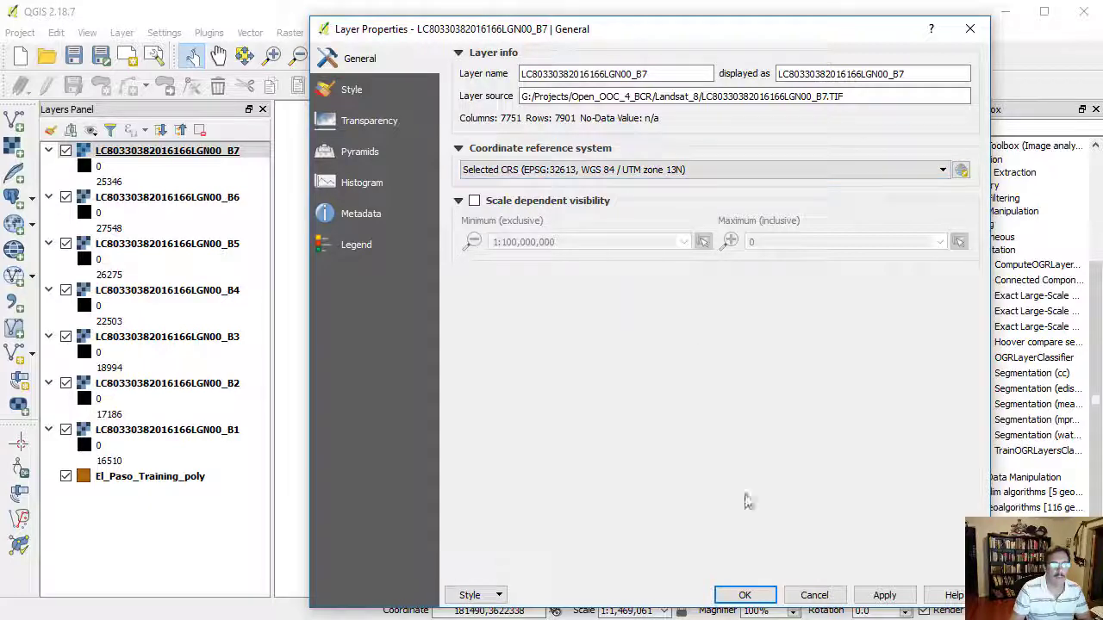
pyautogui.click(752, 597)
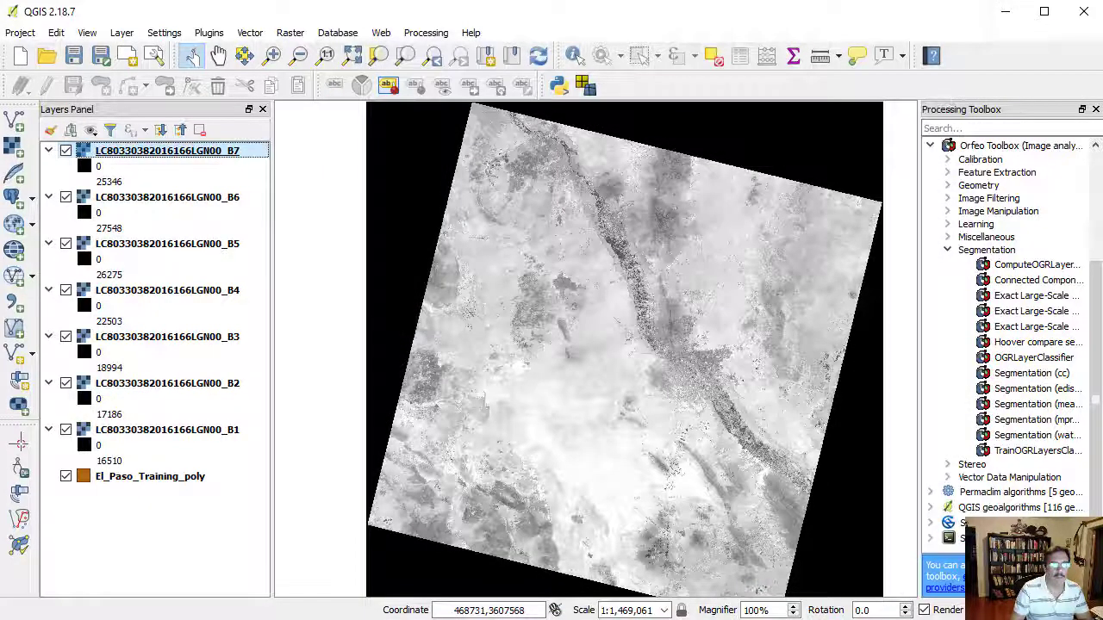
# Step: Set up a virtual raster build that uses the visible raster layers, enables a target SRS and outputs to El_Paso_L8_7B.tif
pyautogui.click(289, 34)
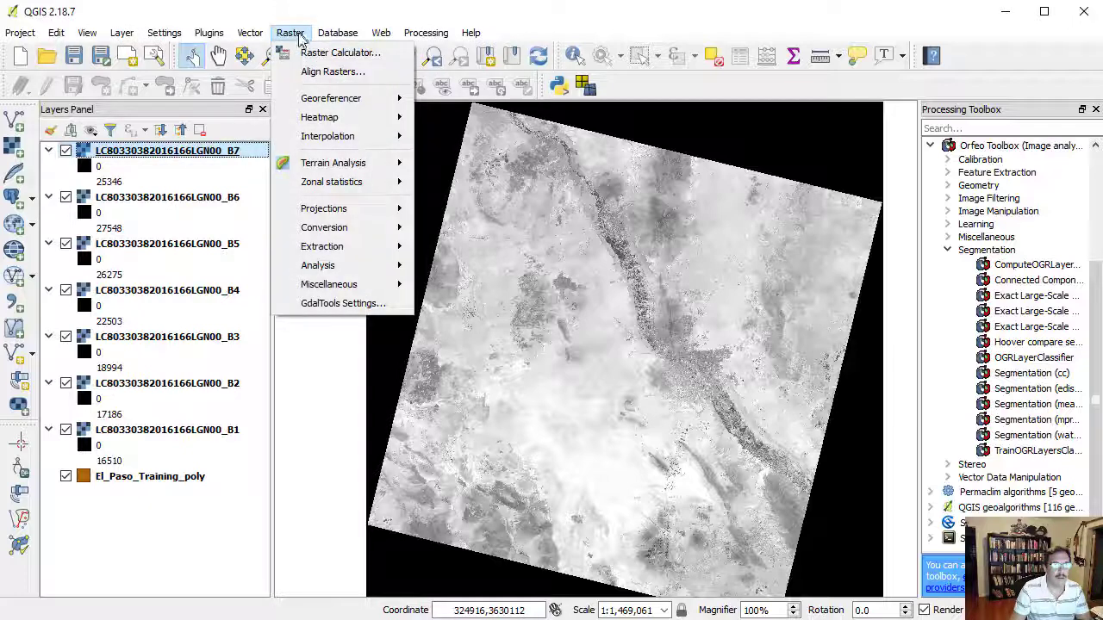
pyautogui.moveTo(331, 287)
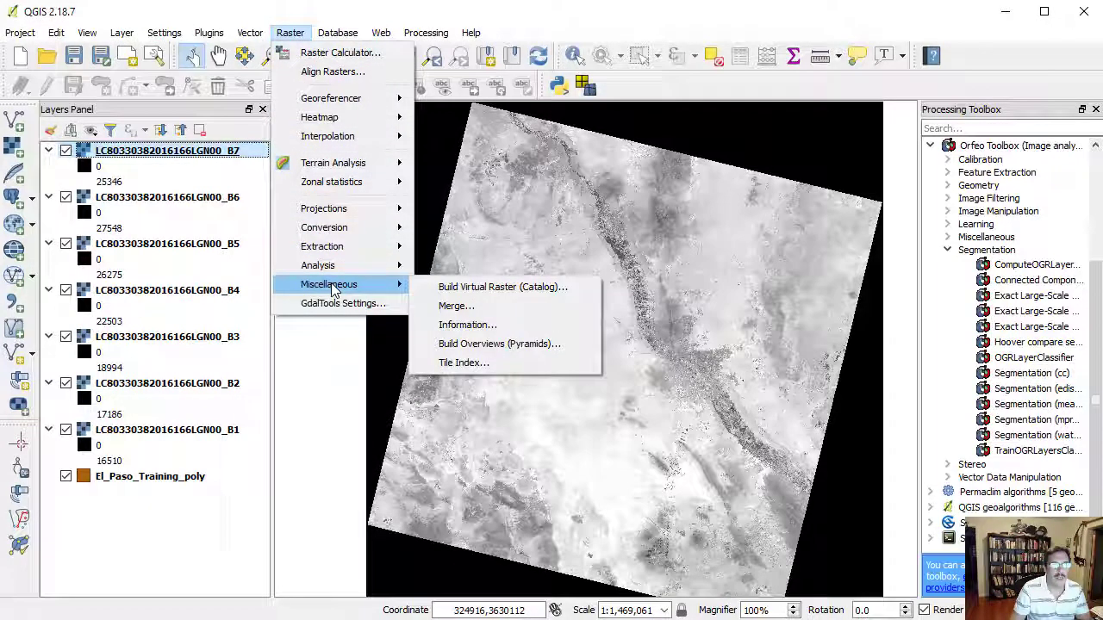
pyautogui.click(458, 293)
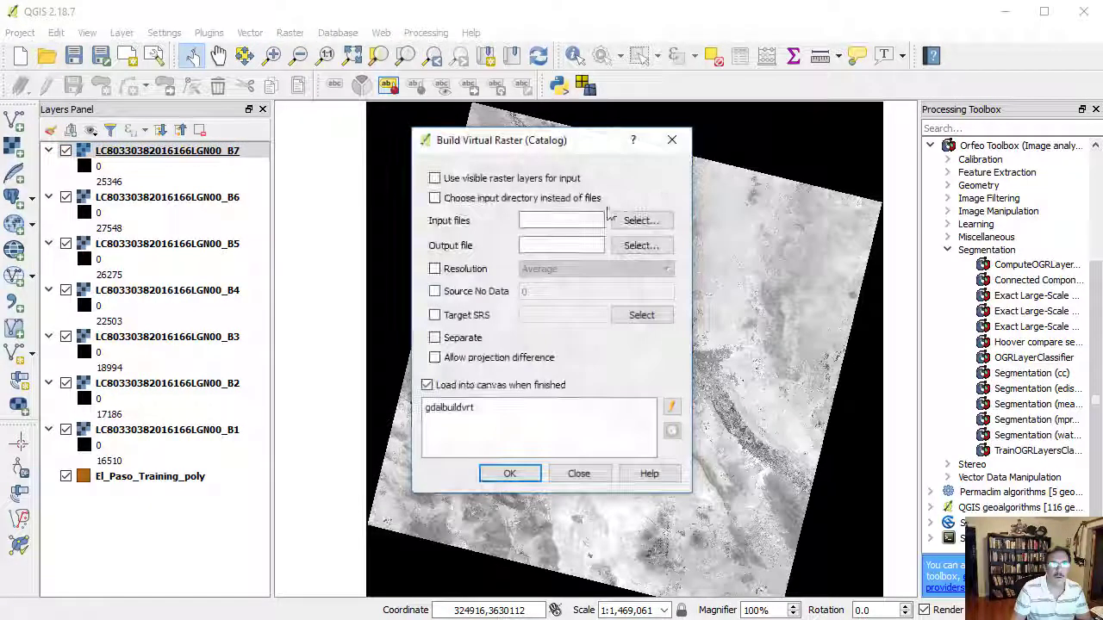
pyautogui.click(434, 316)
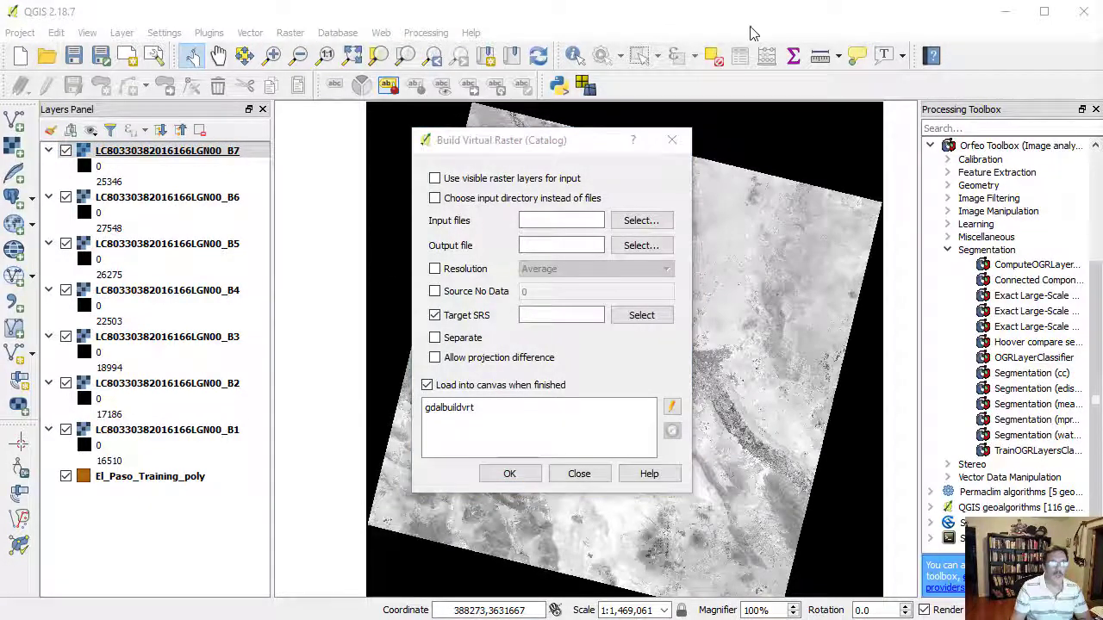
pyautogui.click(435, 179)
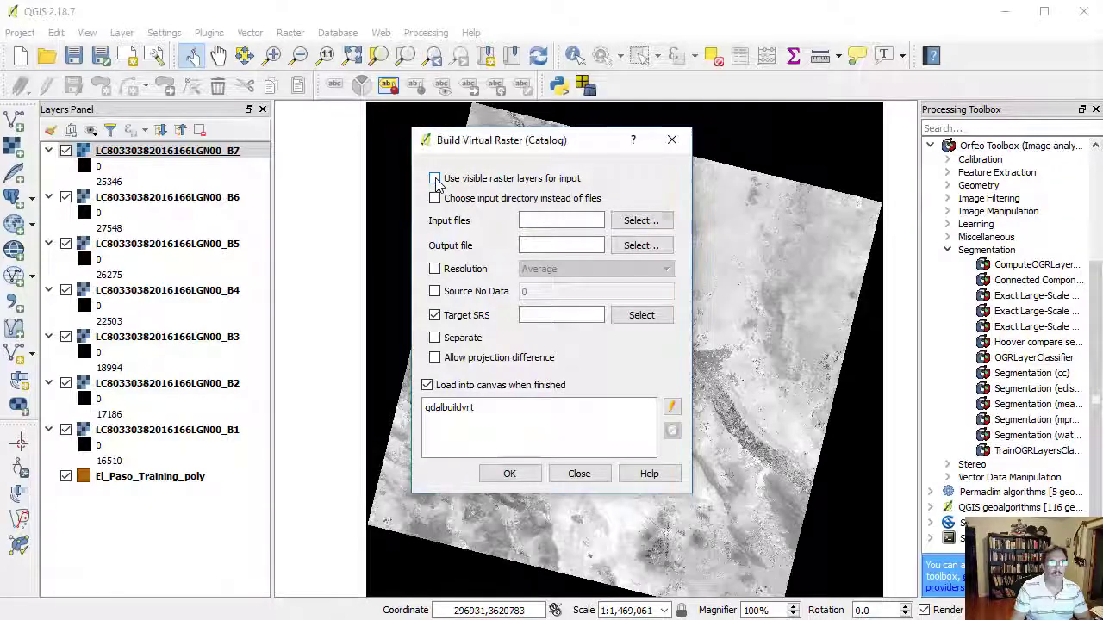
pyautogui.click(542, 245)
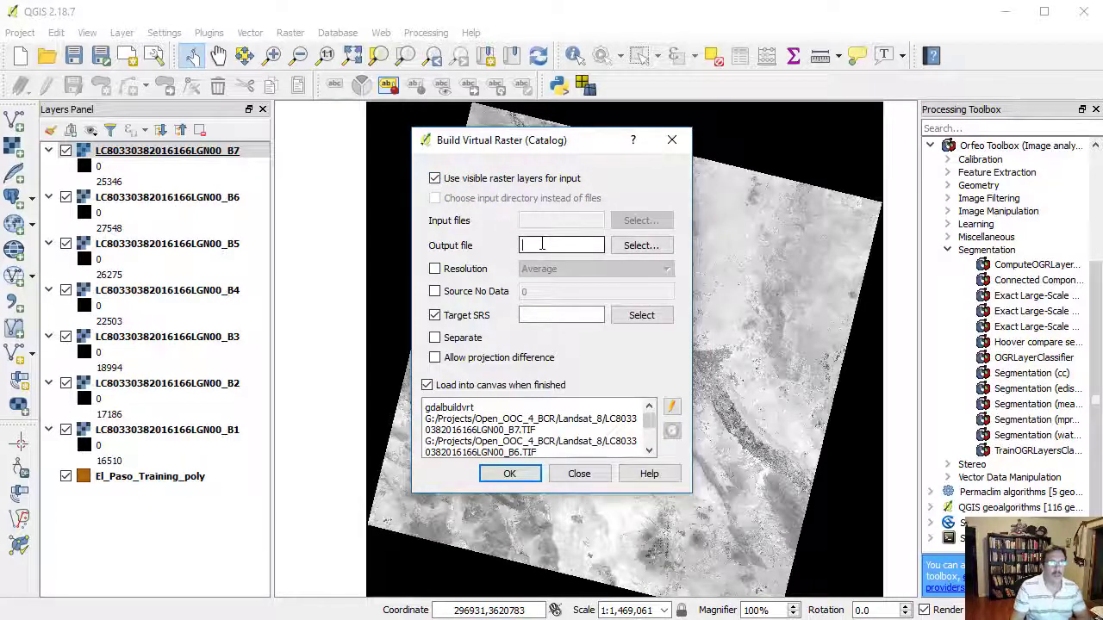
pyautogui.write('El_Paso_L8_7B.tif')
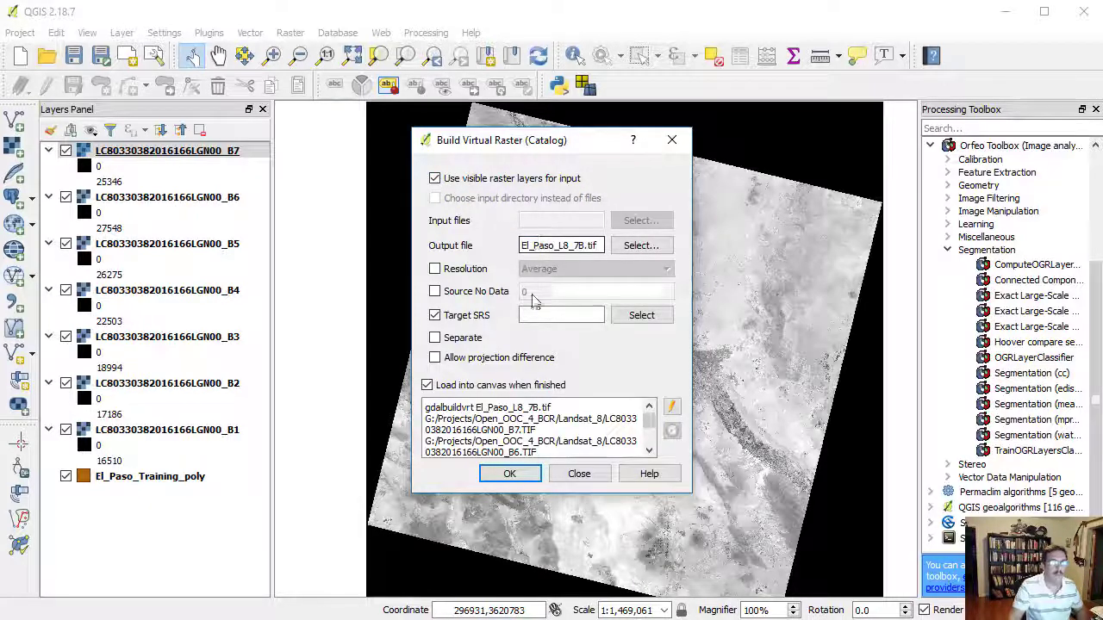
# Step: Filter the coordinate systems by UTM and set the virtual raster's target SRS to EPSG:32613
pyautogui.click(641, 315)
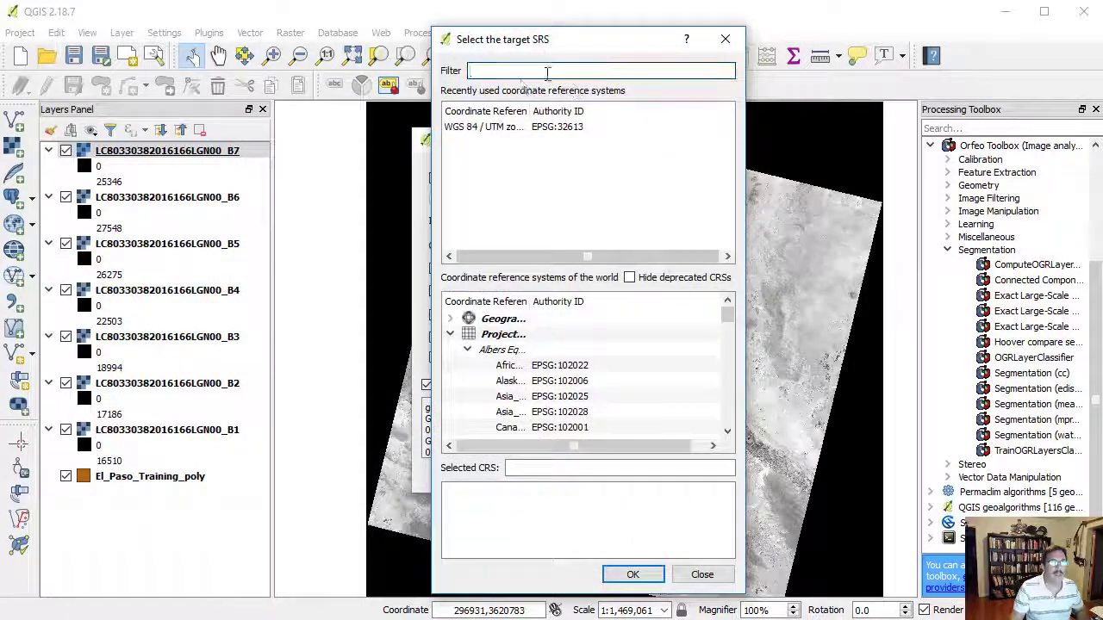
pyautogui.write('UTM')
pyautogui.click(517, 126)
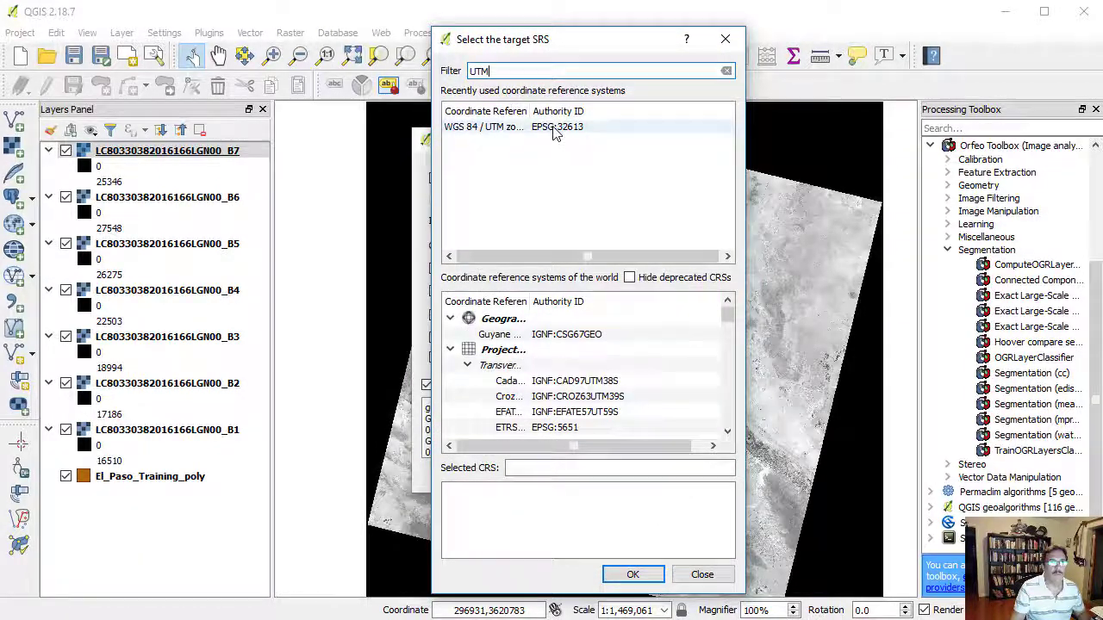
pyautogui.click(633, 575)
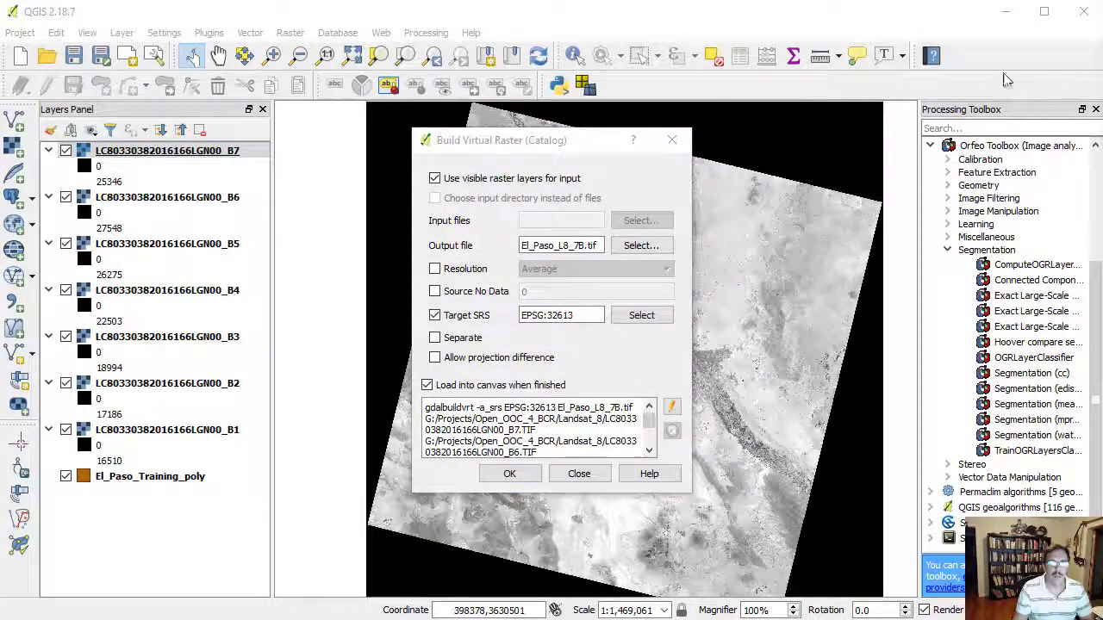
# Step: Enable the Separate option, build the virtual raster into the canvas, and close the finished tool
pyautogui.click(435, 337)
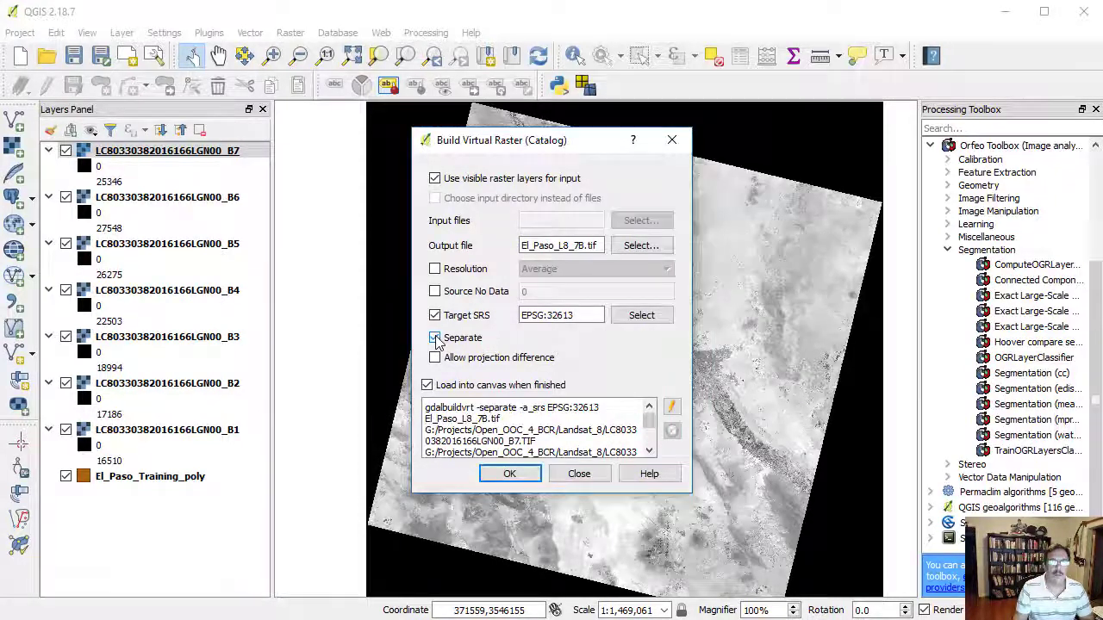
pyautogui.click(521, 479)
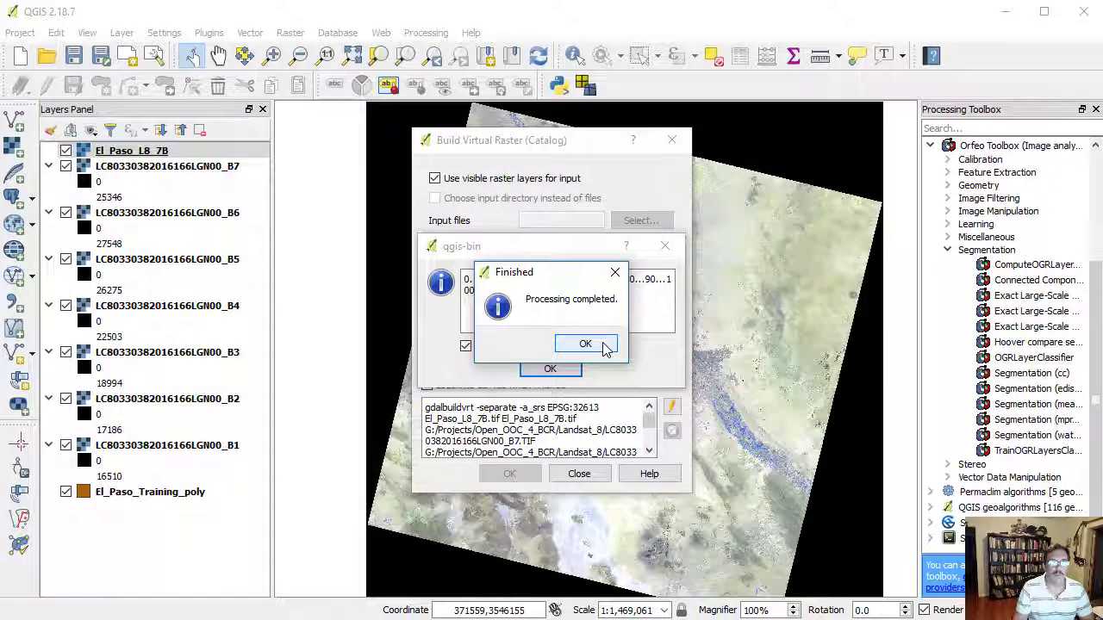
pyautogui.click(586, 344)
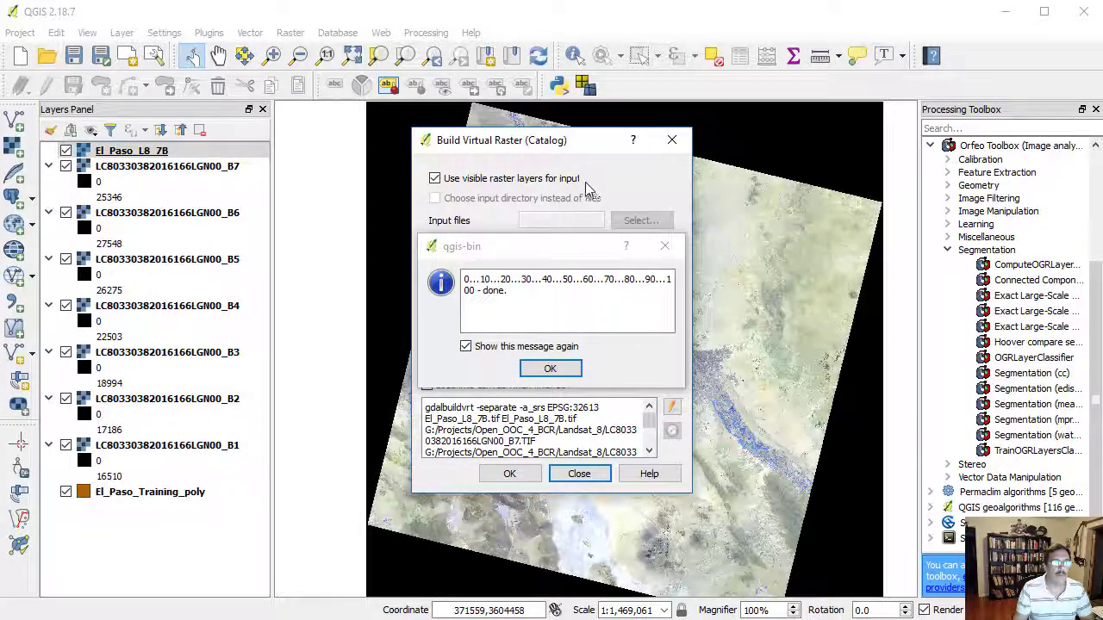
pyautogui.click(550, 368)
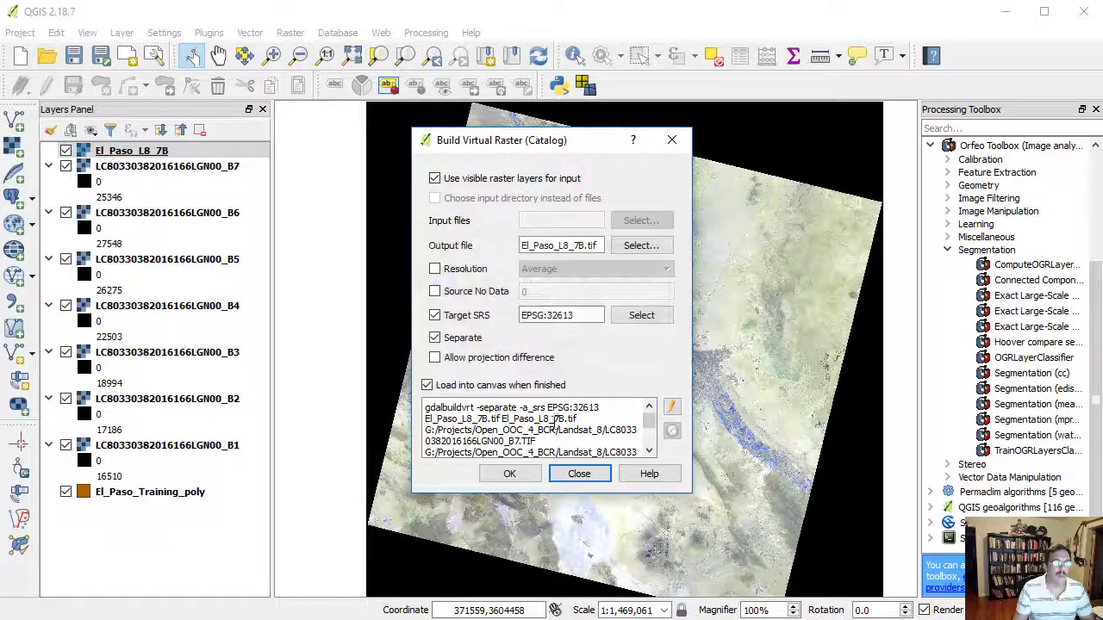
pyautogui.click(579, 474)
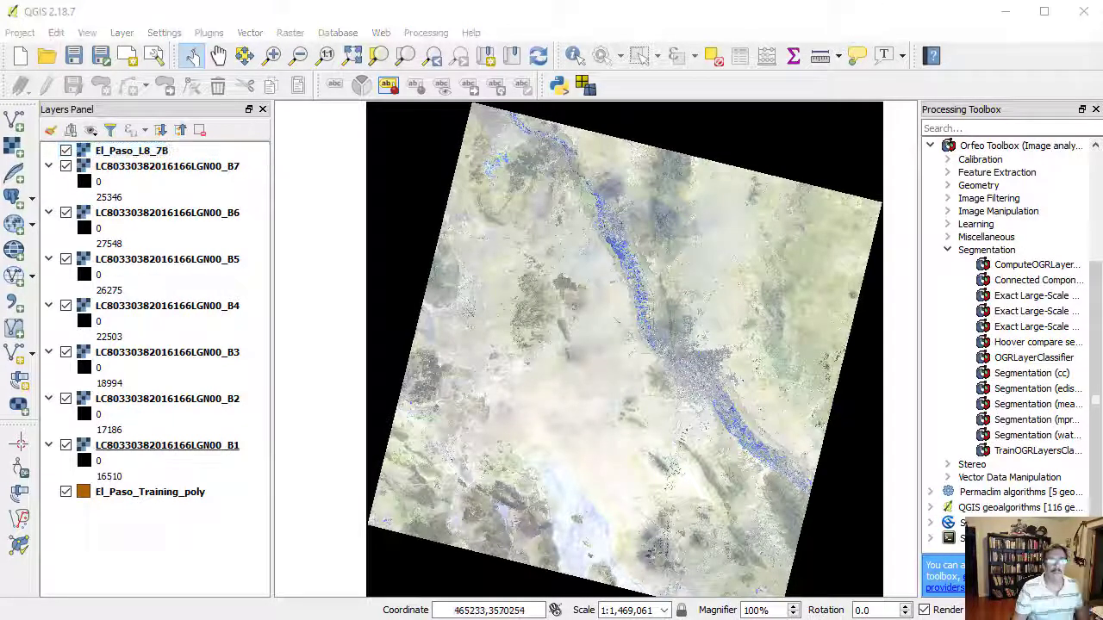
pyautogui.click(217, 168)
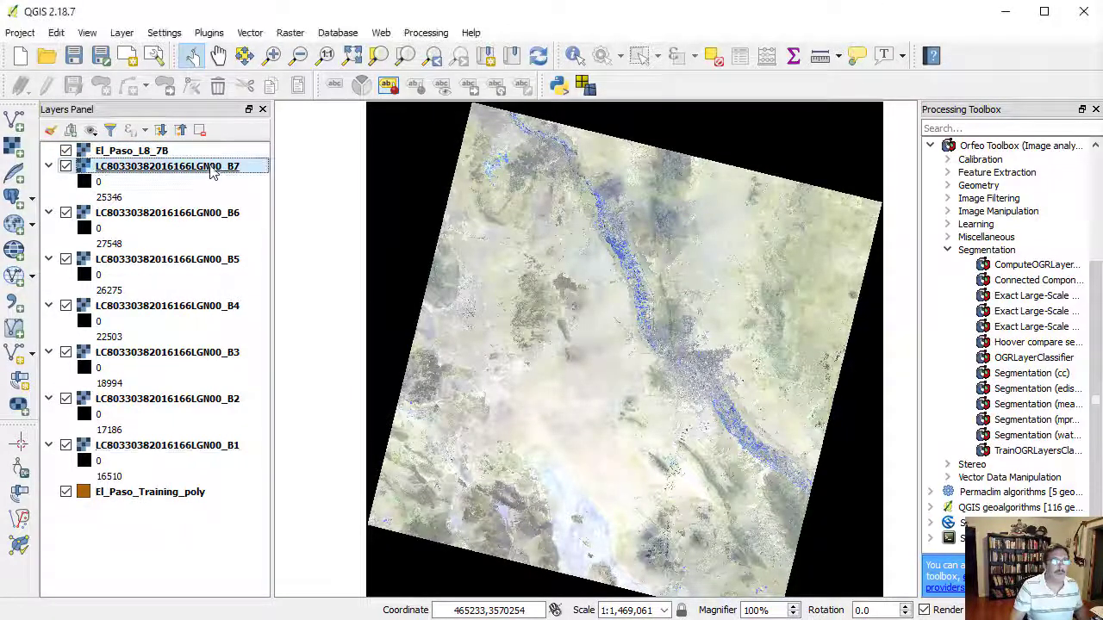
pyautogui.keyDown('shift'); pyautogui.click(207, 450); pyautogui.keyUp('shift')
pyautogui.rightClick(206, 455)
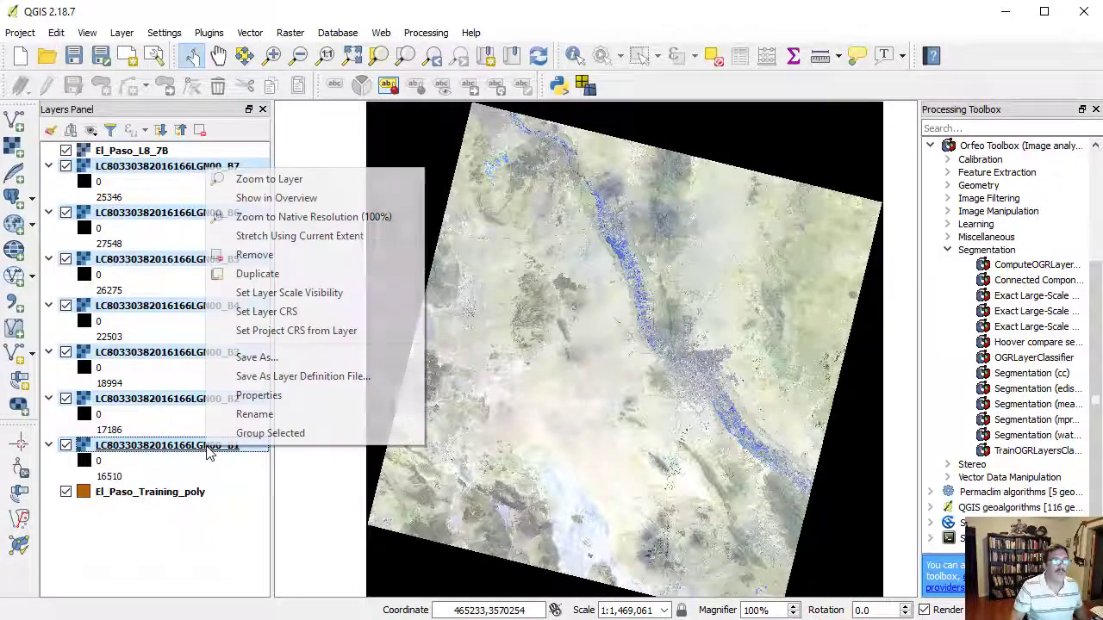
pyautogui.click(251, 255)
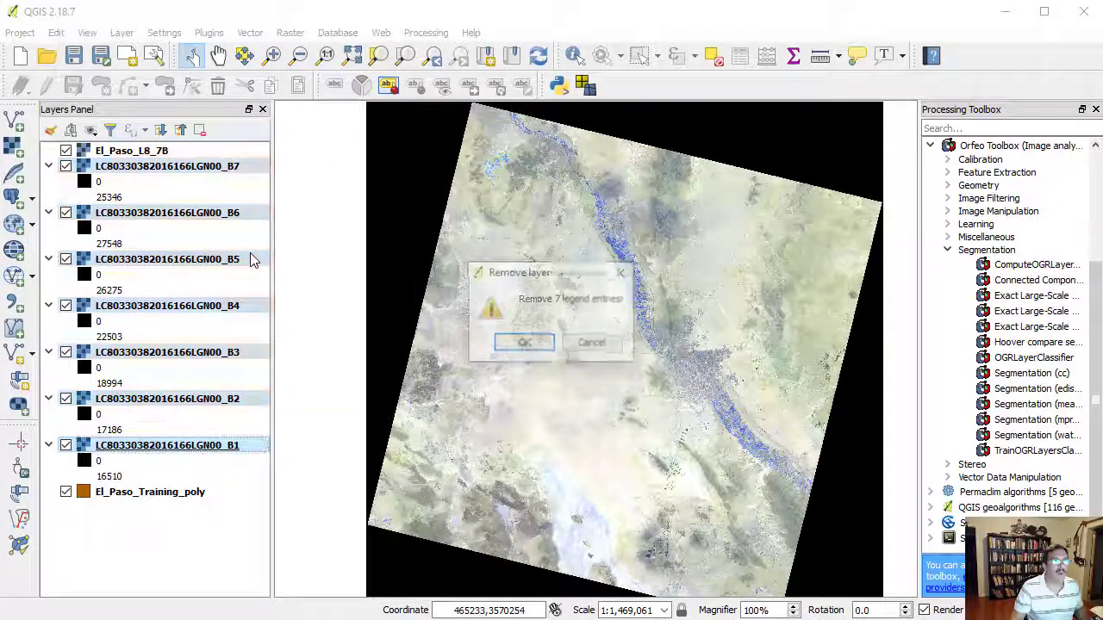
pyautogui.click(526, 345)
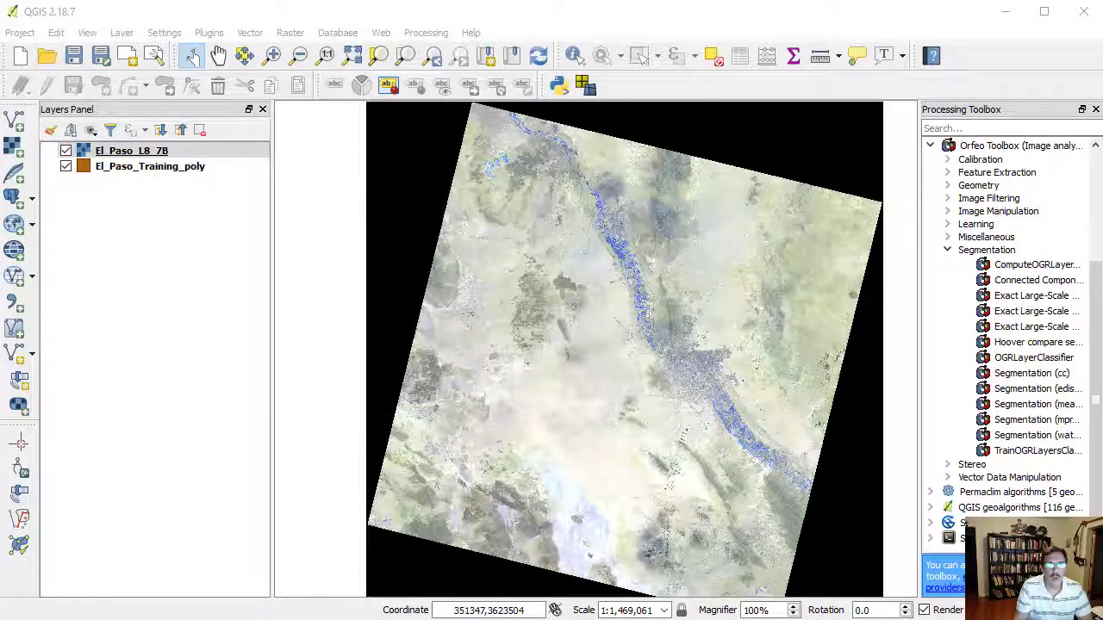
# Step: In the El_Paso_L8_7B layer's style, assign Band 4 to red, Band 3 to green and Band 2 to blue
pyautogui.click(156, 152)
pyautogui.doubleClick(156, 152)
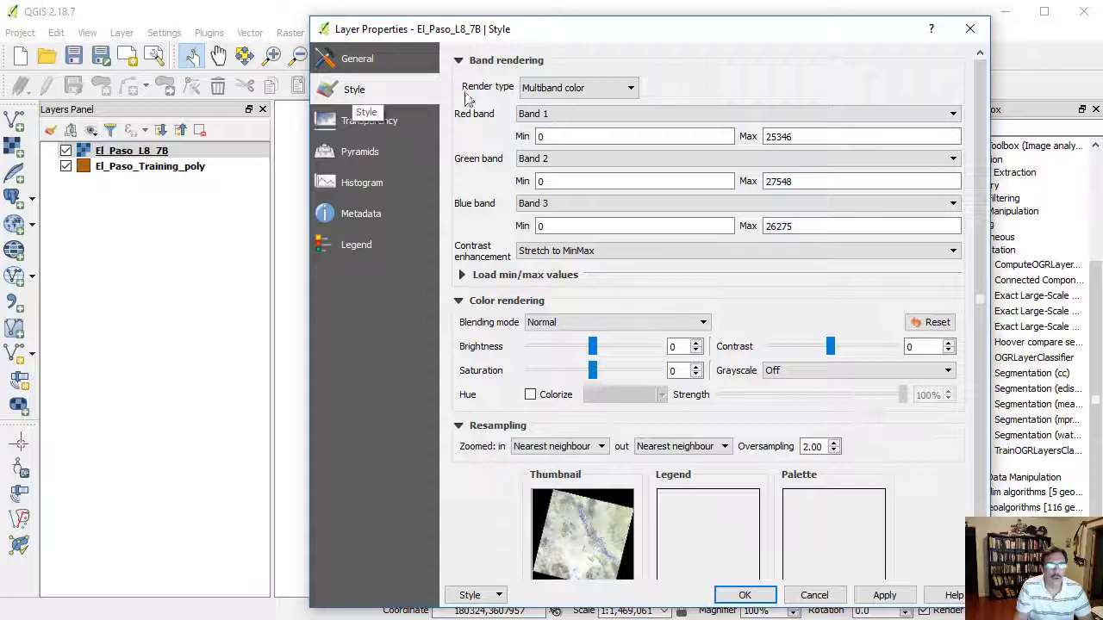
pyautogui.click(564, 115)
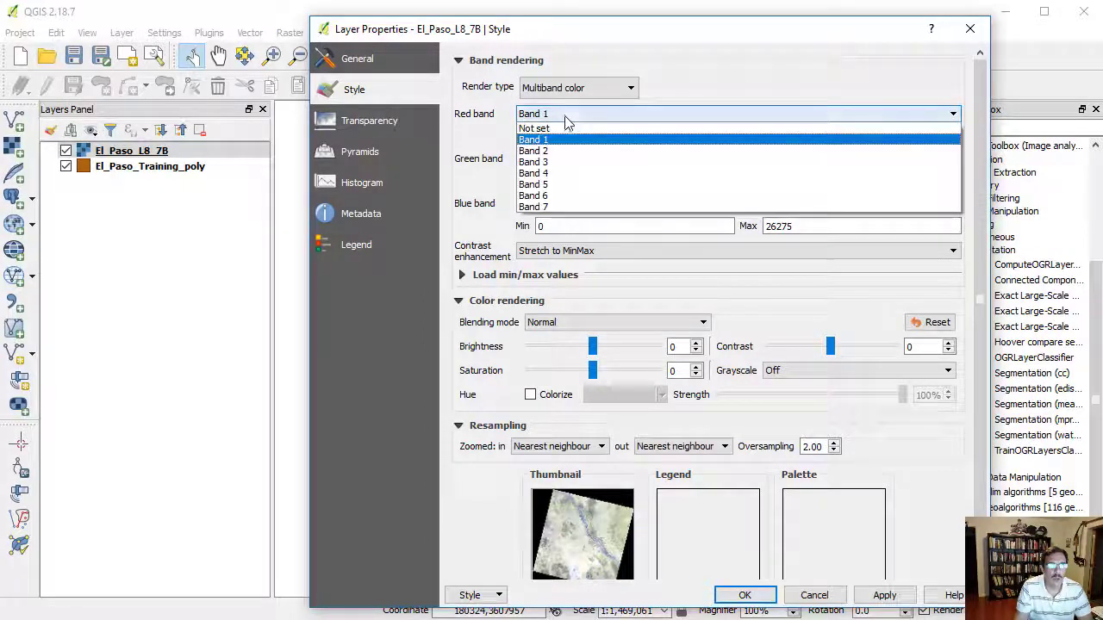
pyautogui.click(557, 175)
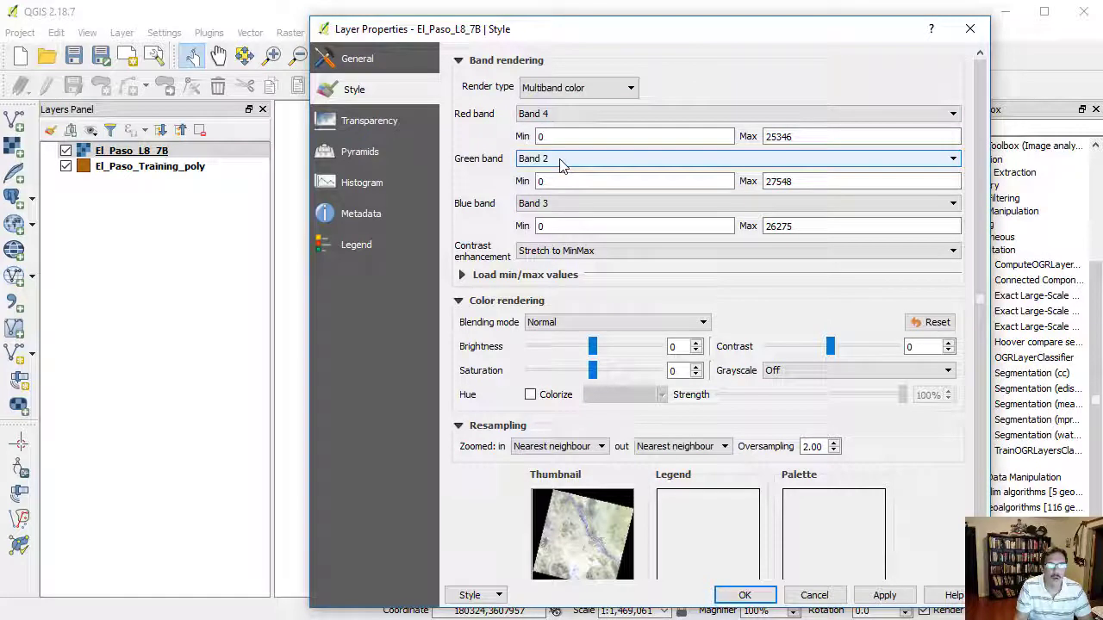
pyautogui.click(559, 164)
pyautogui.click(549, 212)
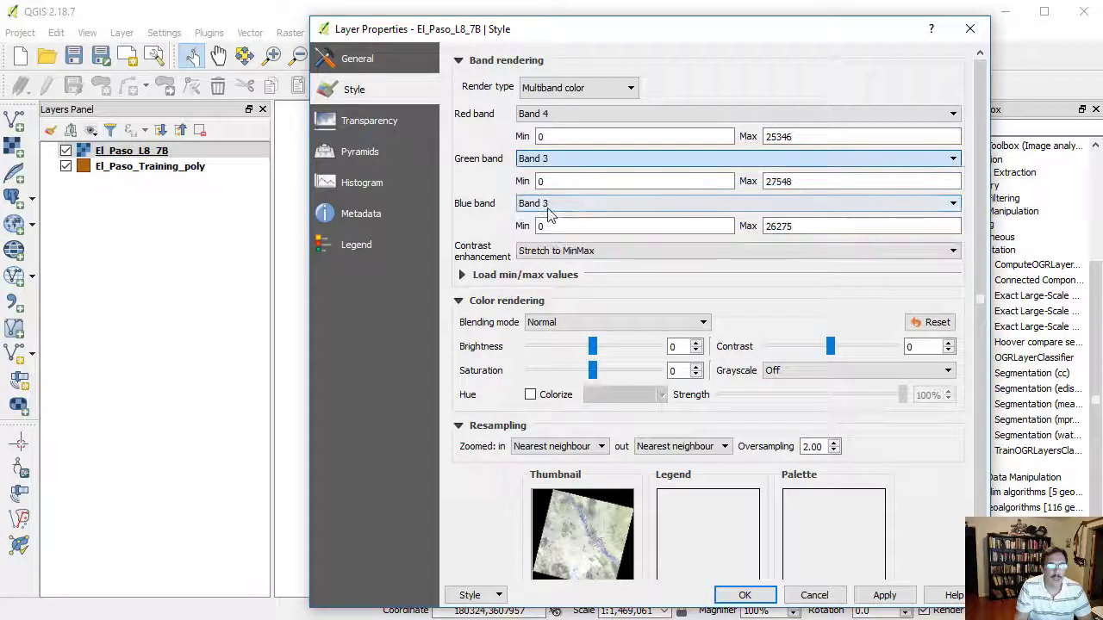
pyautogui.click(550, 207)
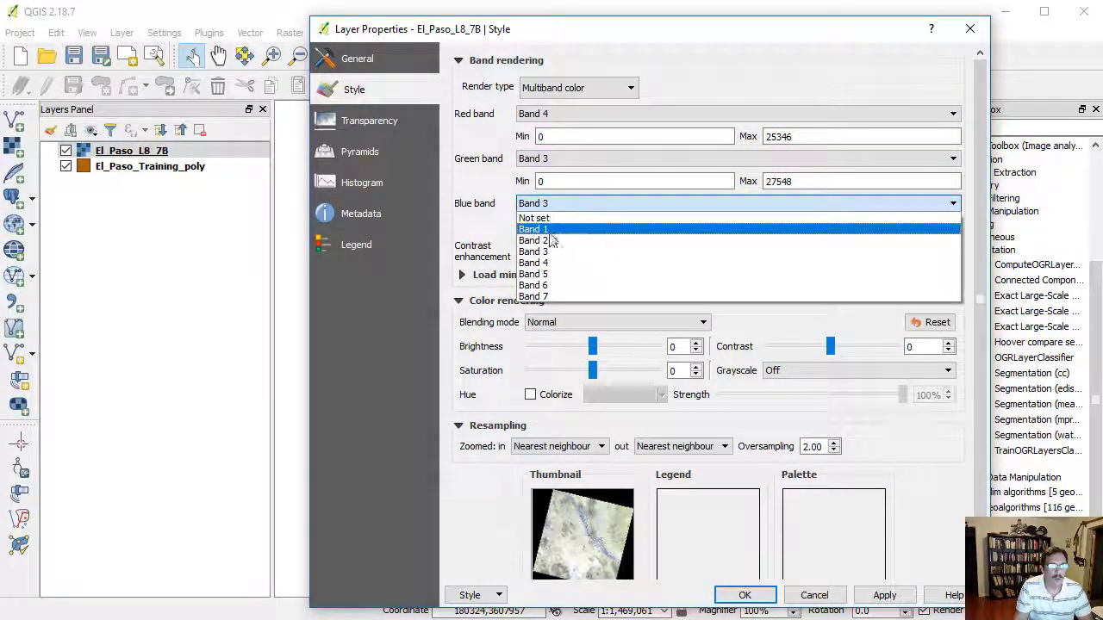
pyautogui.click(551, 241)
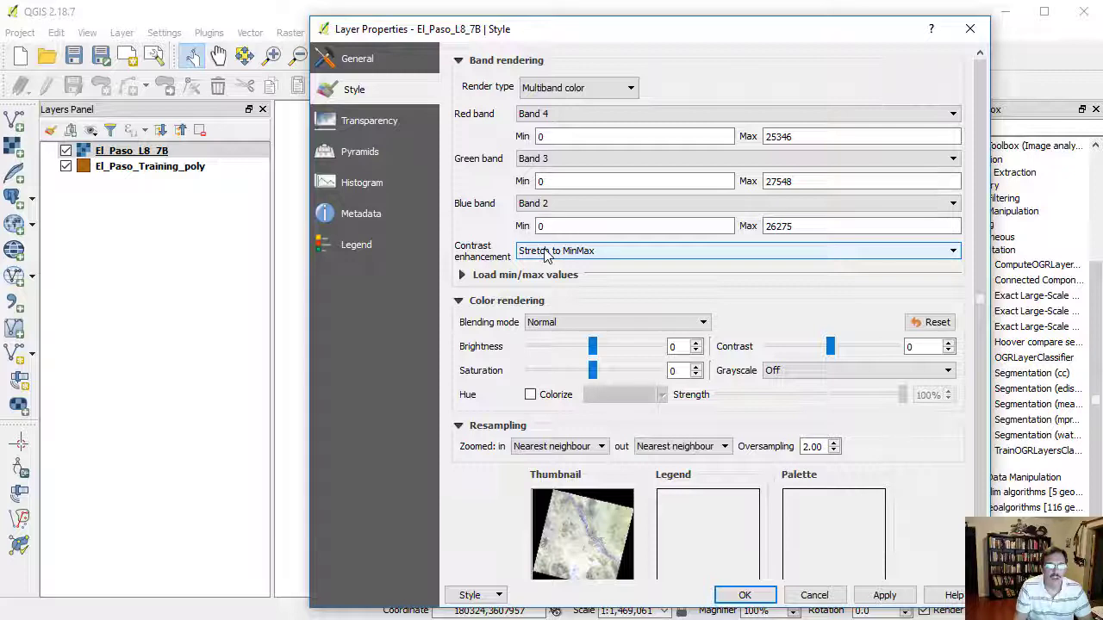
# Step: Keep Stretch to MinMax as the contrast enhancement, load band limits from a 2.0–98.0% cumulative count cut, and accept the style
pyautogui.click(568, 253)
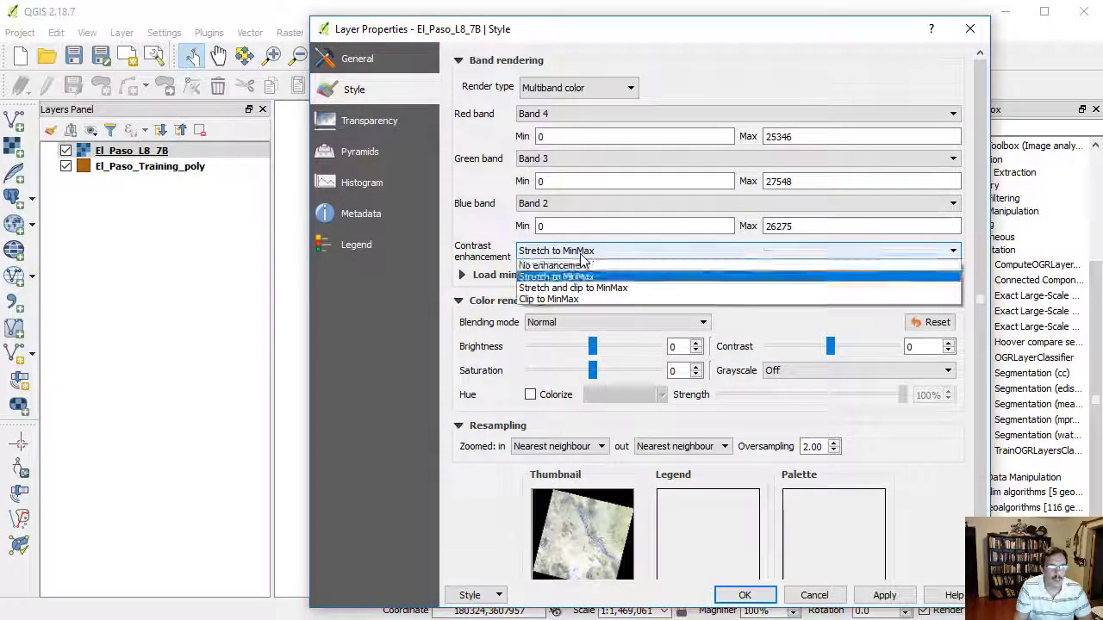
pyautogui.click(576, 280)
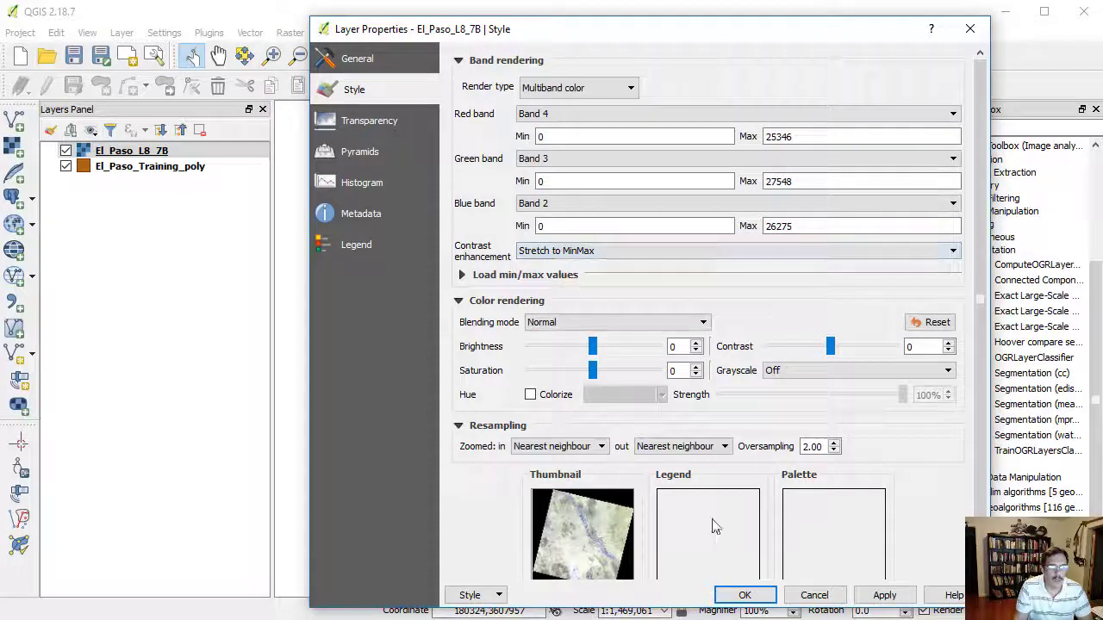
pyautogui.click(743, 595)
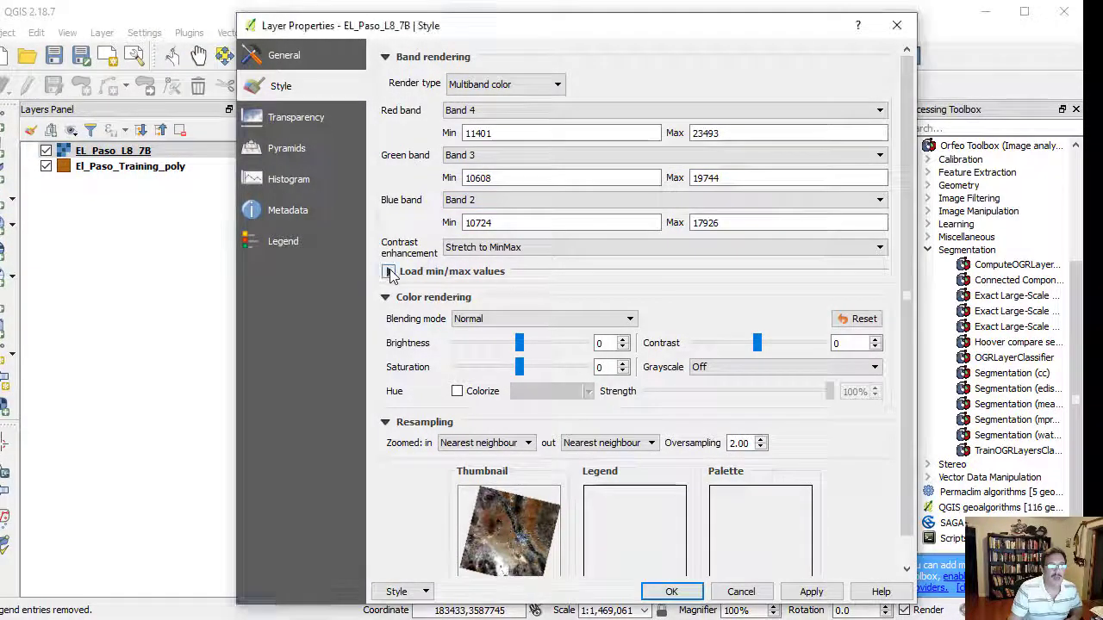
pyautogui.click(389, 272)
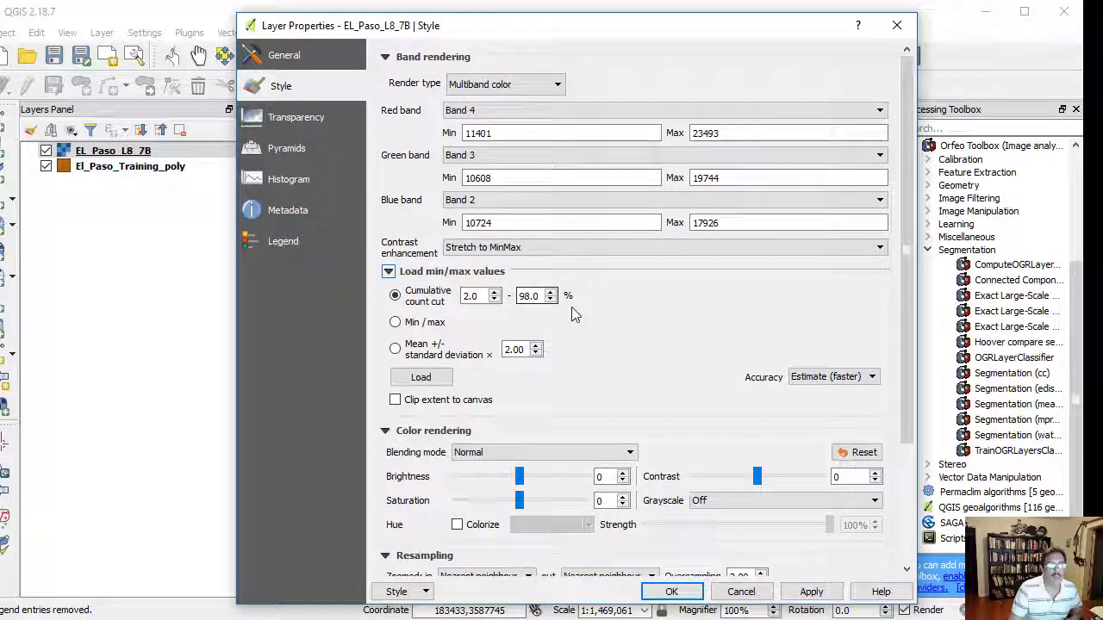
pyautogui.click(421, 376)
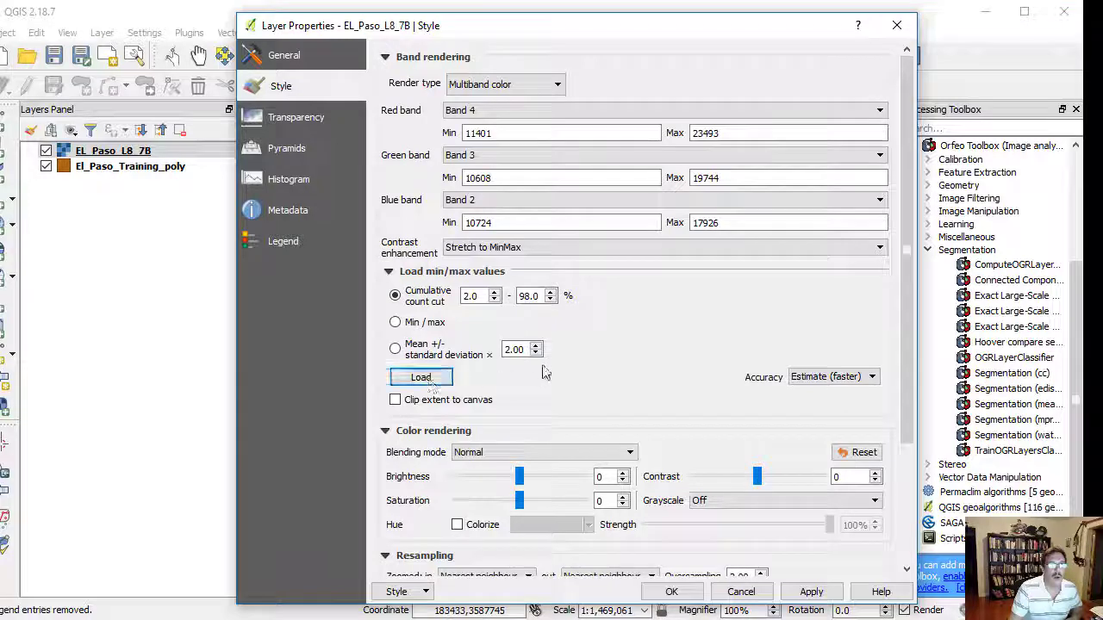
pyautogui.click(672, 592)
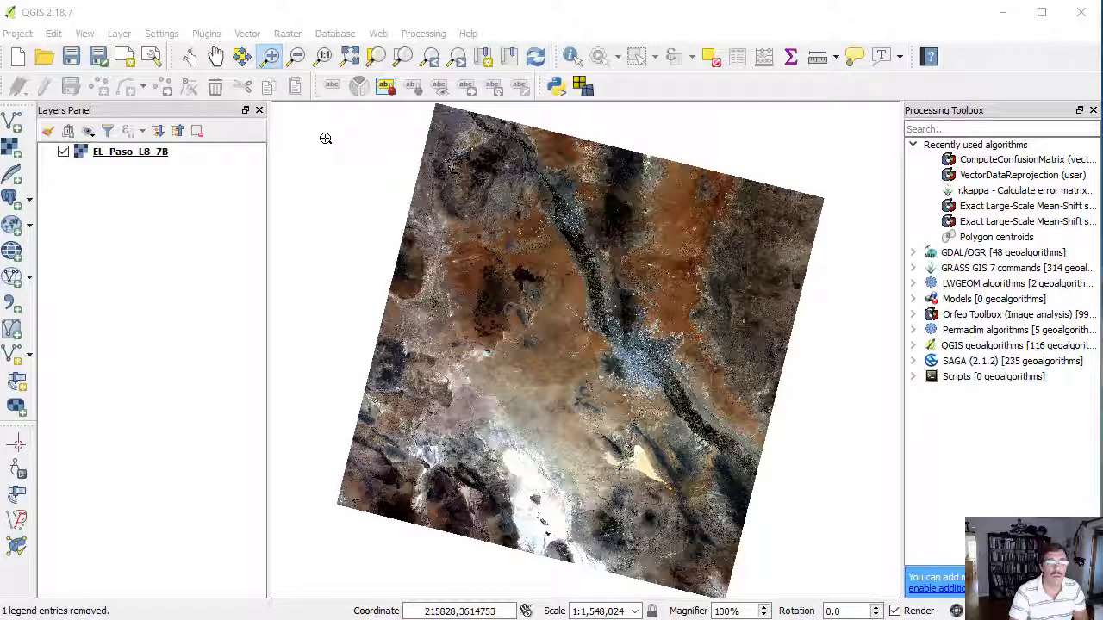
# Step: Add the vector layer El_Paso_Training_GPS.shp from the Output for videos folder to the project
pyautogui.click(15, 122)
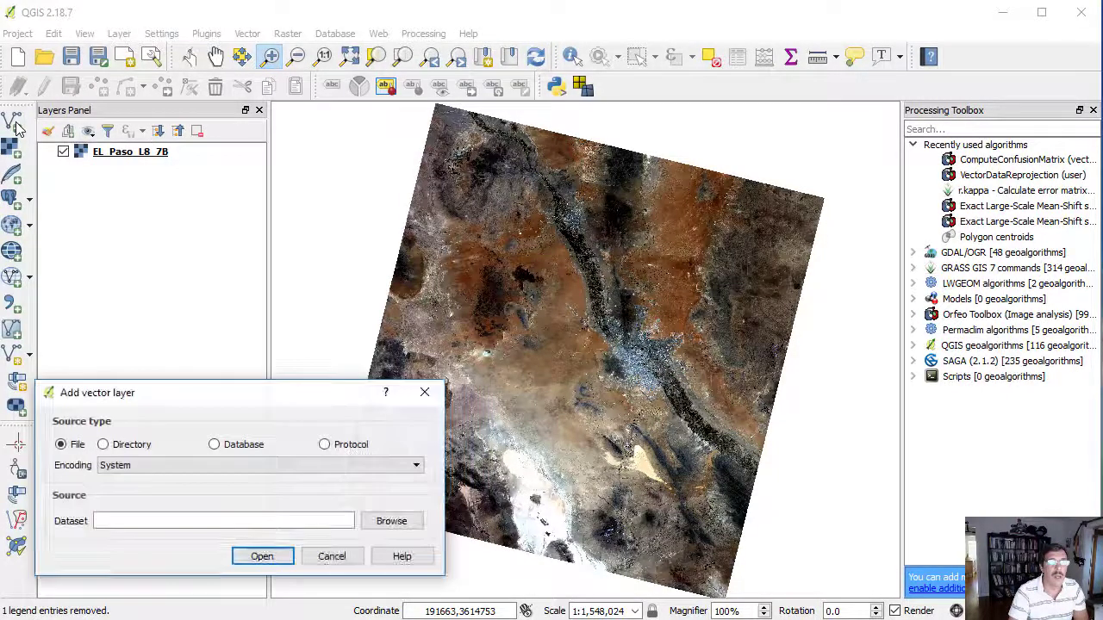
pyautogui.click(390, 522)
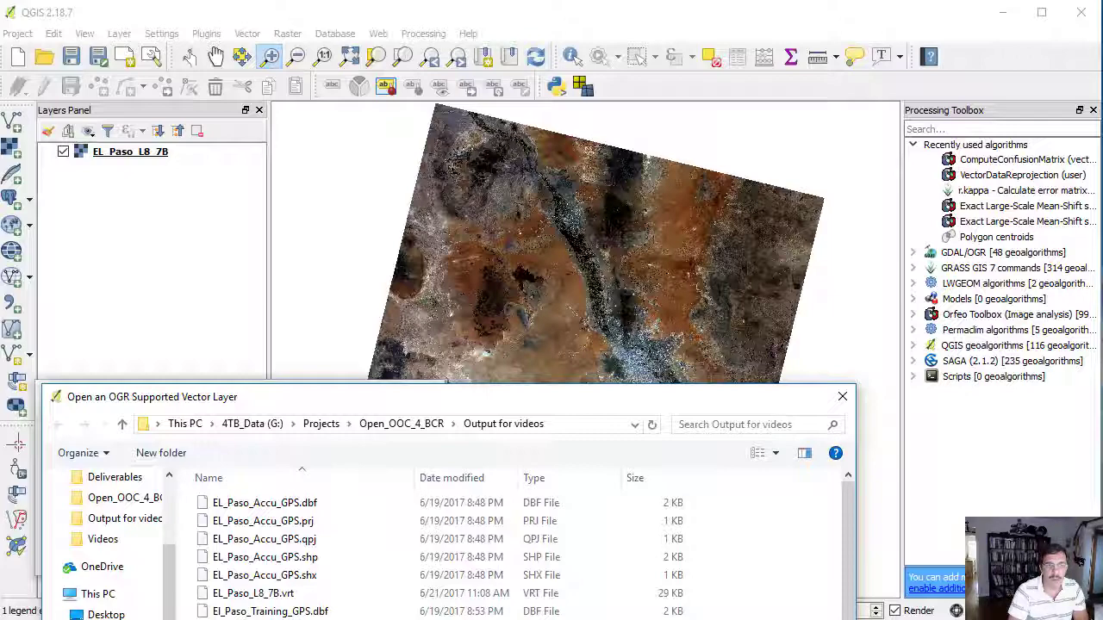
pyautogui.press('Return')
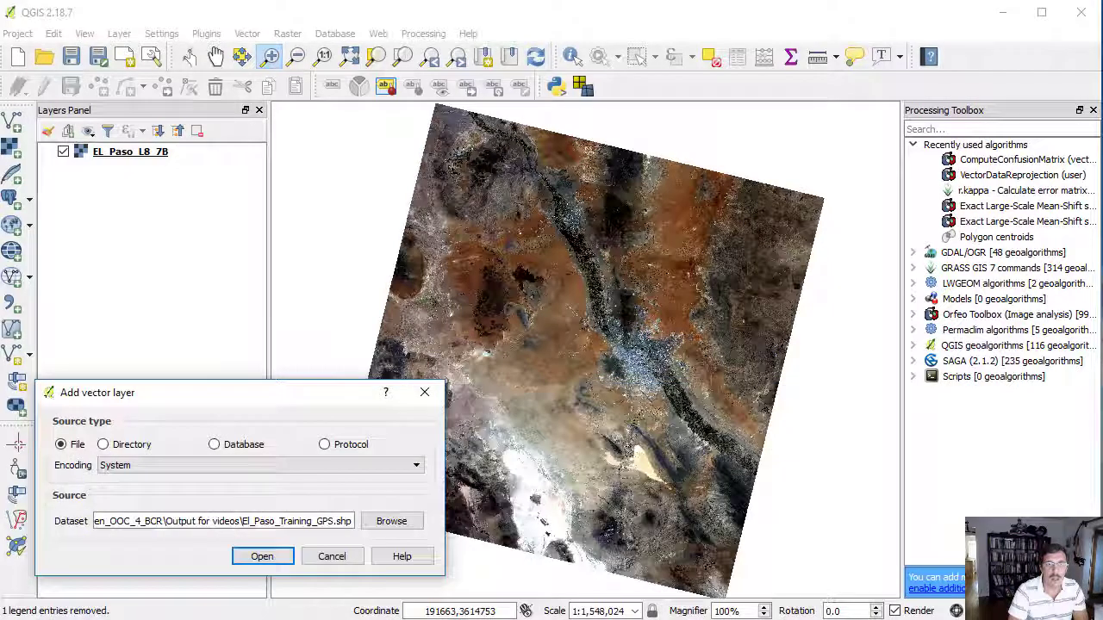
pyautogui.click(262, 557)
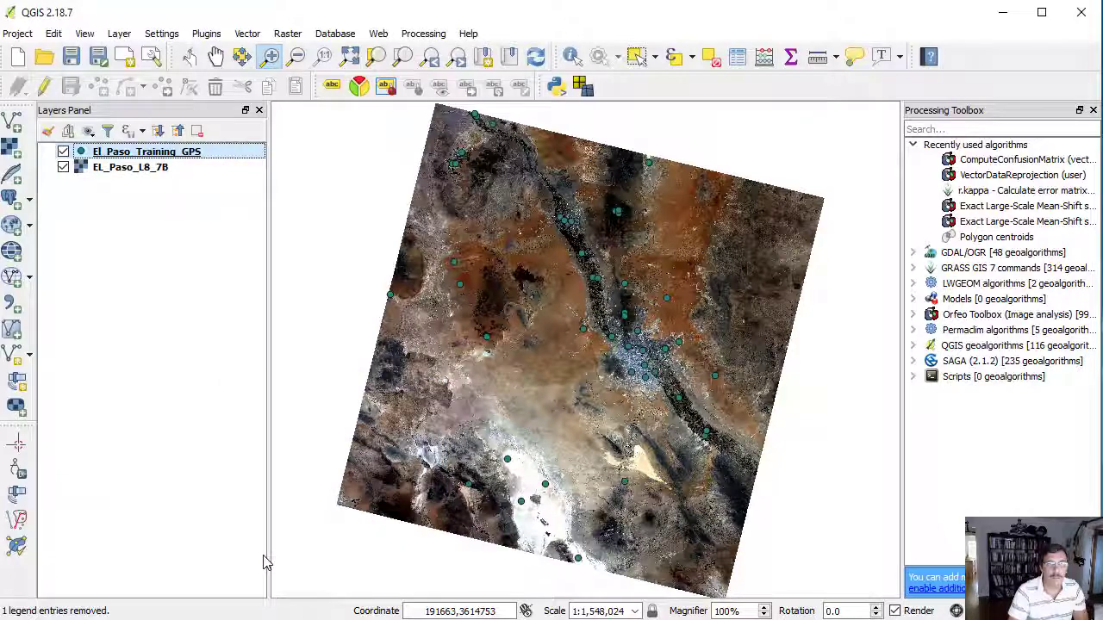
# Step: Open the El_Paso_Training_GPS attribute table and select the Developed records in rows 6 to 12 to locate them on the map
pyautogui.rightClick(121, 155)
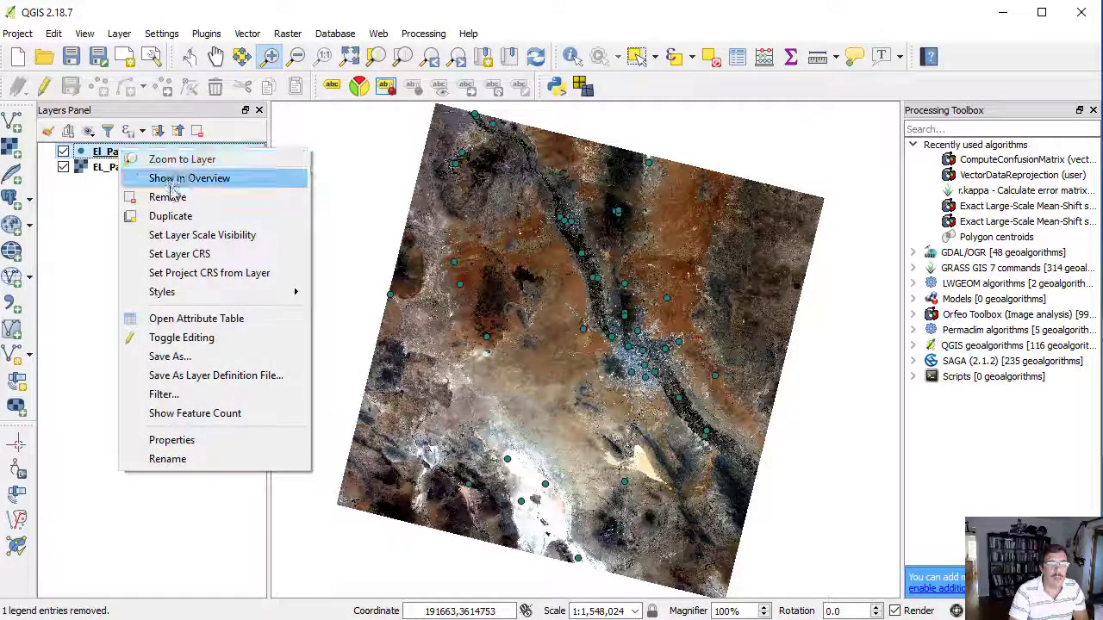
pyautogui.click(186, 325)
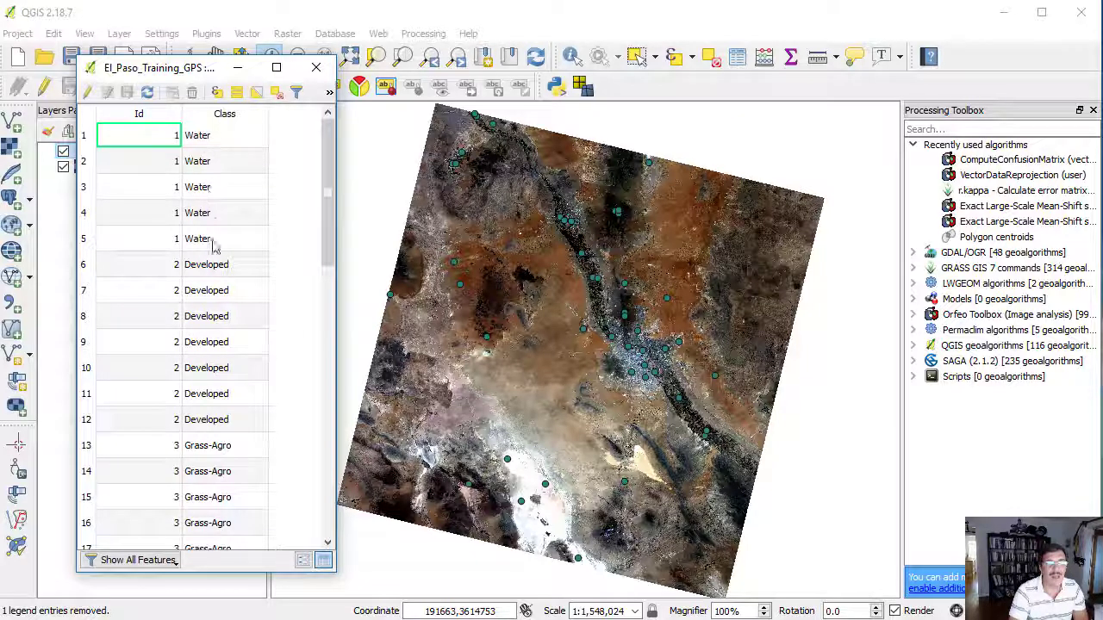
pyautogui.click(86, 266)
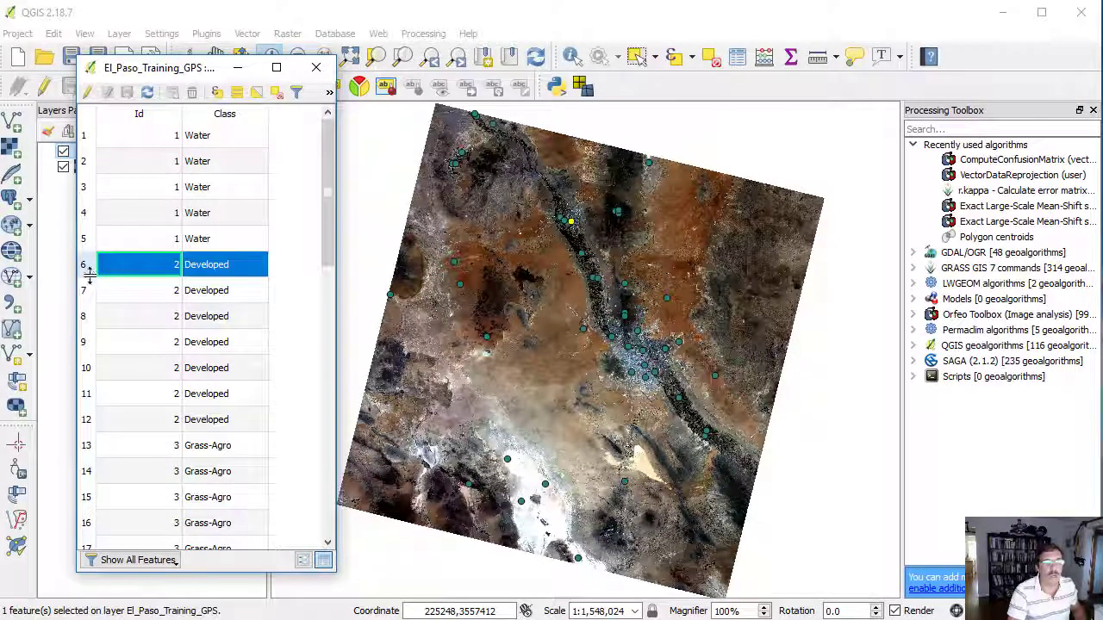
pyautogui.keyDown('shift'); pyautogui.click(88, 422); pyautogui.keyUp('shift')
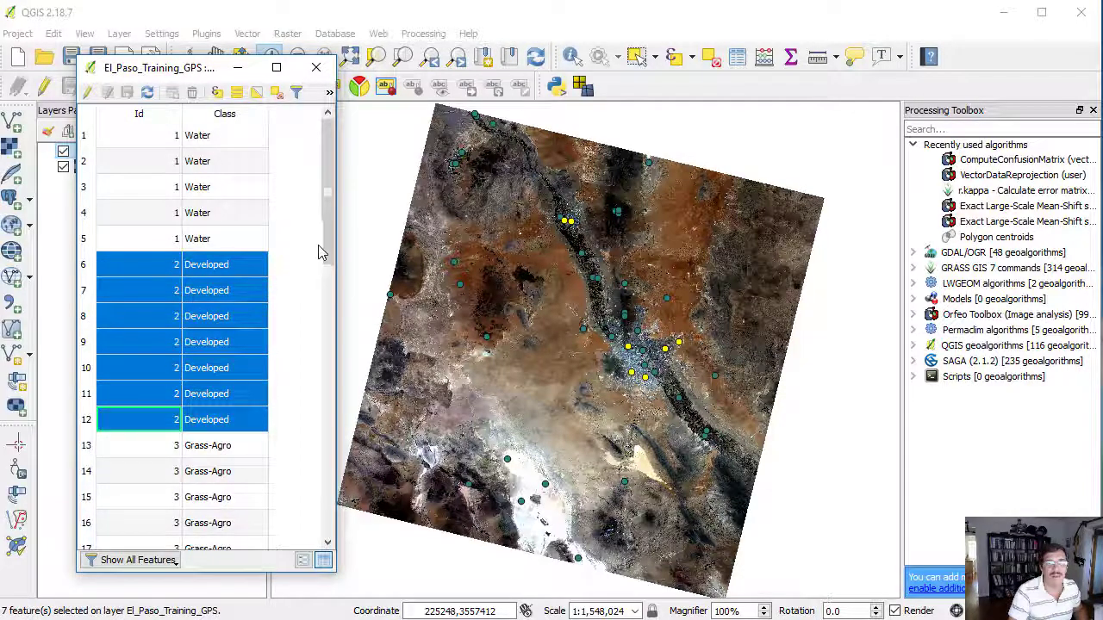
# Step: Select the Barren Land records in rows 32 to 39, close the attribute table, and inspect a selected point in the image's northwest
pyautogui.moveTo(328, 248); pyautogui.dragTo(327, 469)
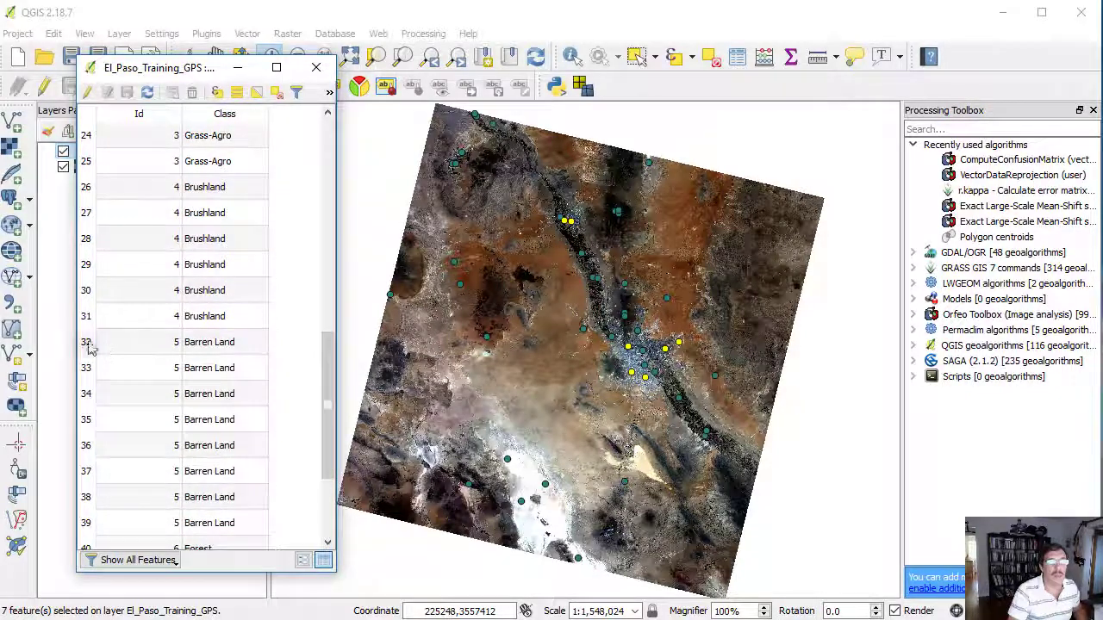
pyautogui.click(87, 343)
pyautogui.keyDown('shift'); pyautogui.click(87, 524); pyautogui.keyUp('shift')
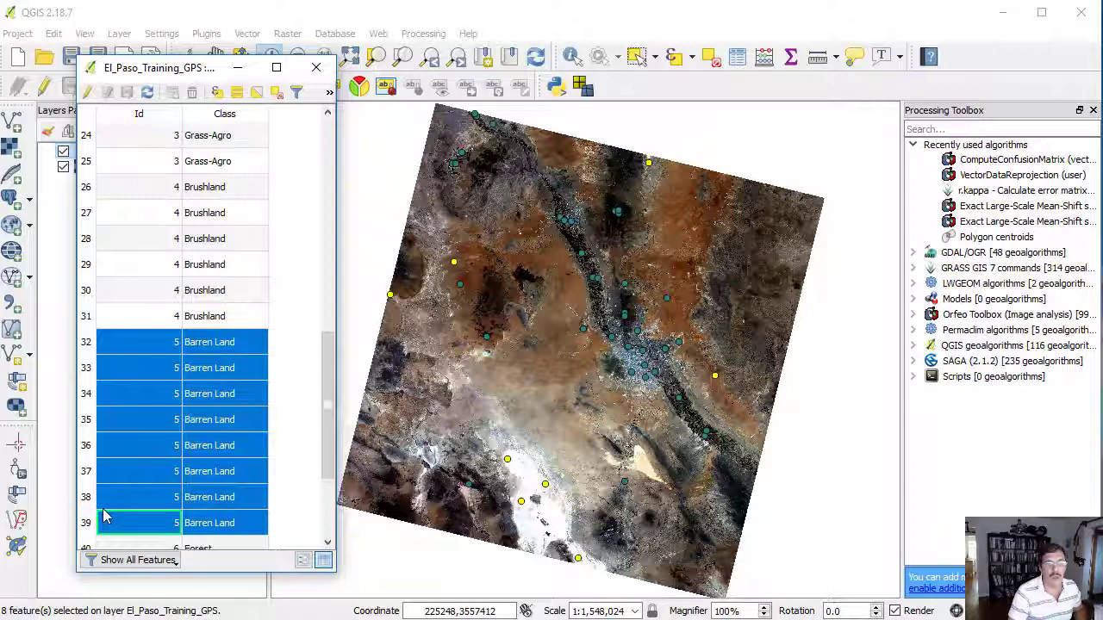
pyautogui.click(316, 67)
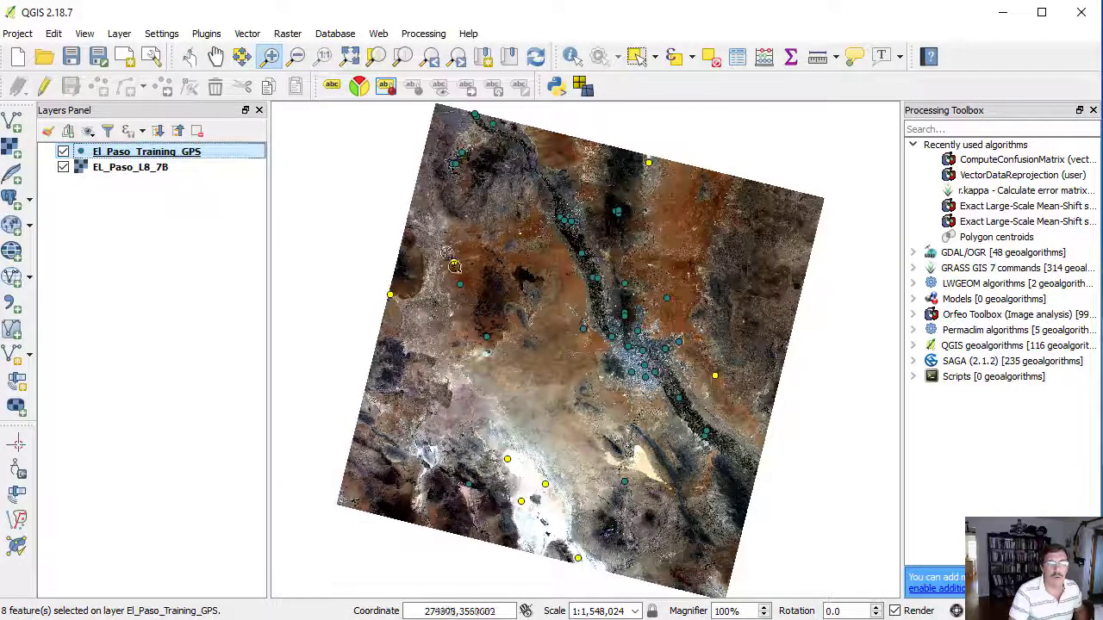
pyautogui.moveTo(444, 250); pyautogui.dragTo(461, 272)
pyautogui.moveTo(556, 315); pyautogui.dragTo(609, 363)
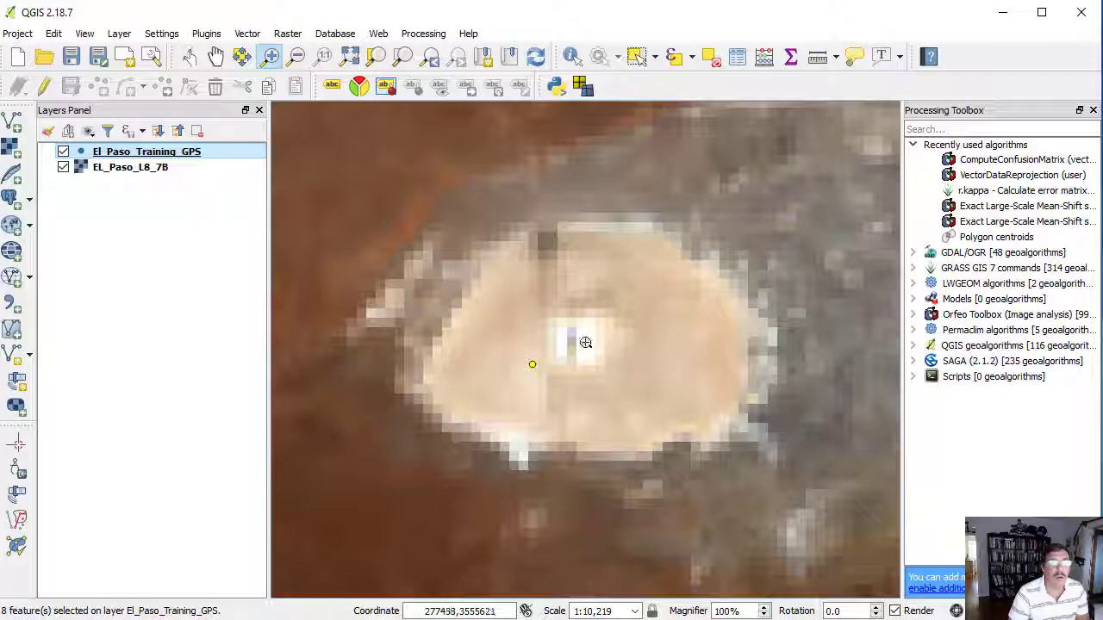
# Step: Start a new shapefile layer and set its geometry type to Polygon
pyautogui.click(119, 34)
pyautogui.moveTo(173, 54)
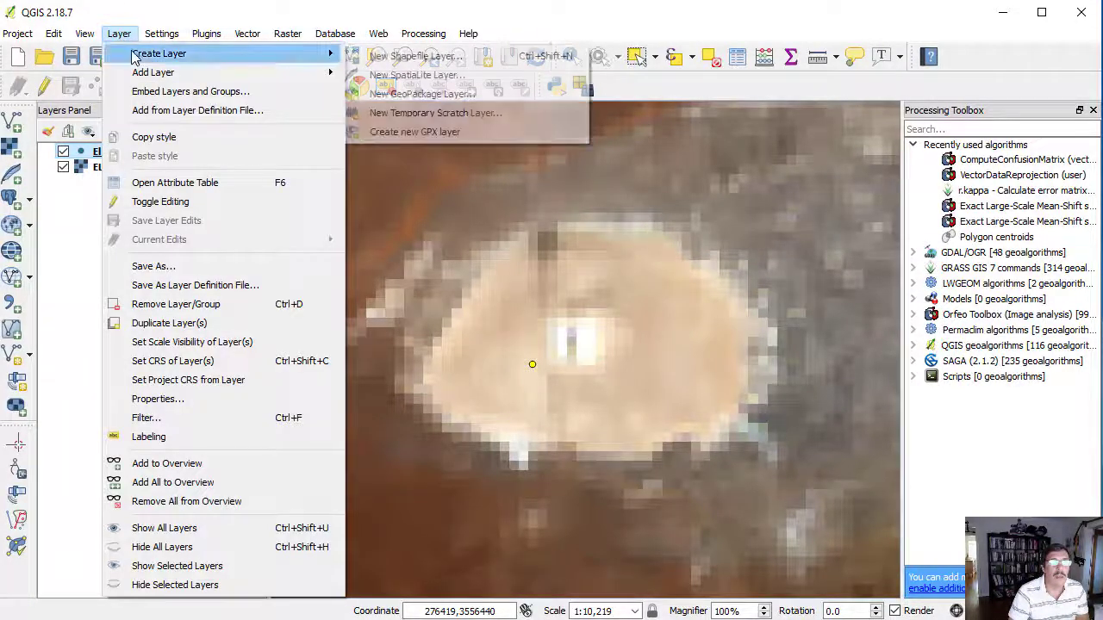
pyautogui.click(386, 57)
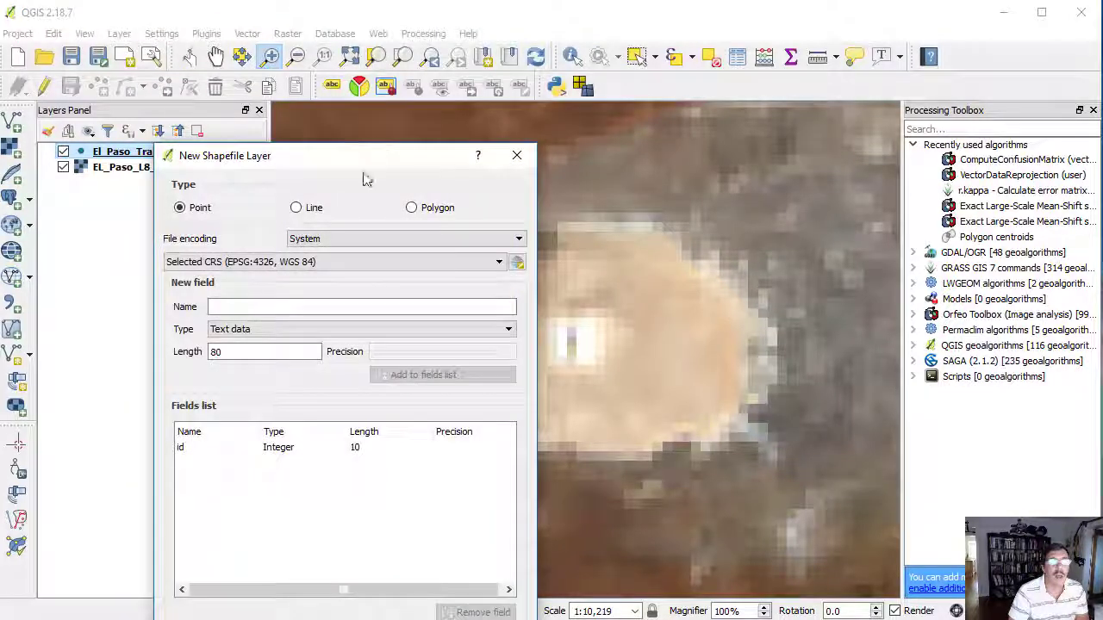
pyautogui.moveTo(410, 164); pyautogui.dragTo(423, 101)
pyautogui.click(423, 145)
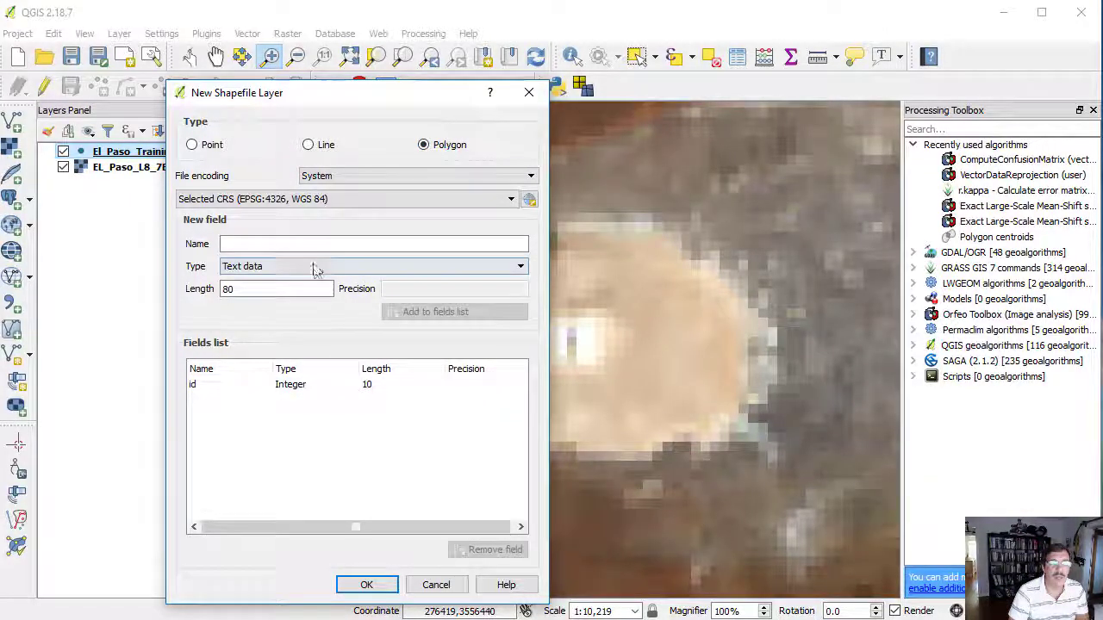
# Step: Add a whole number field named Class_ID with length 10 to the new shapefile's field list
pyautogui.write('Class')
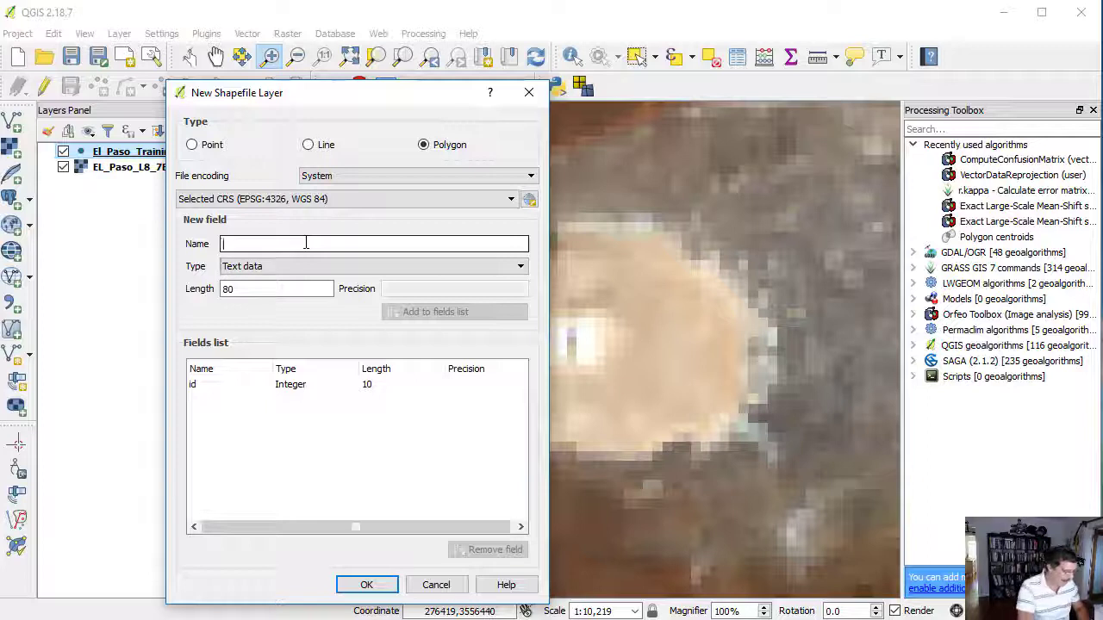
pyautogui.write('_ID')
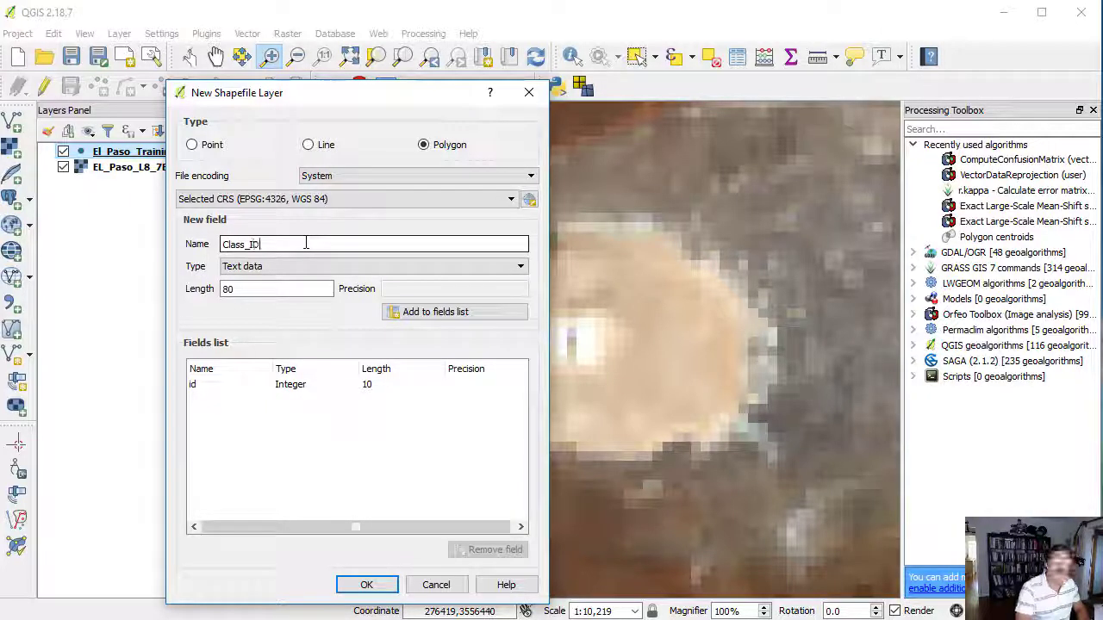
pyautogui.click(297, 267)
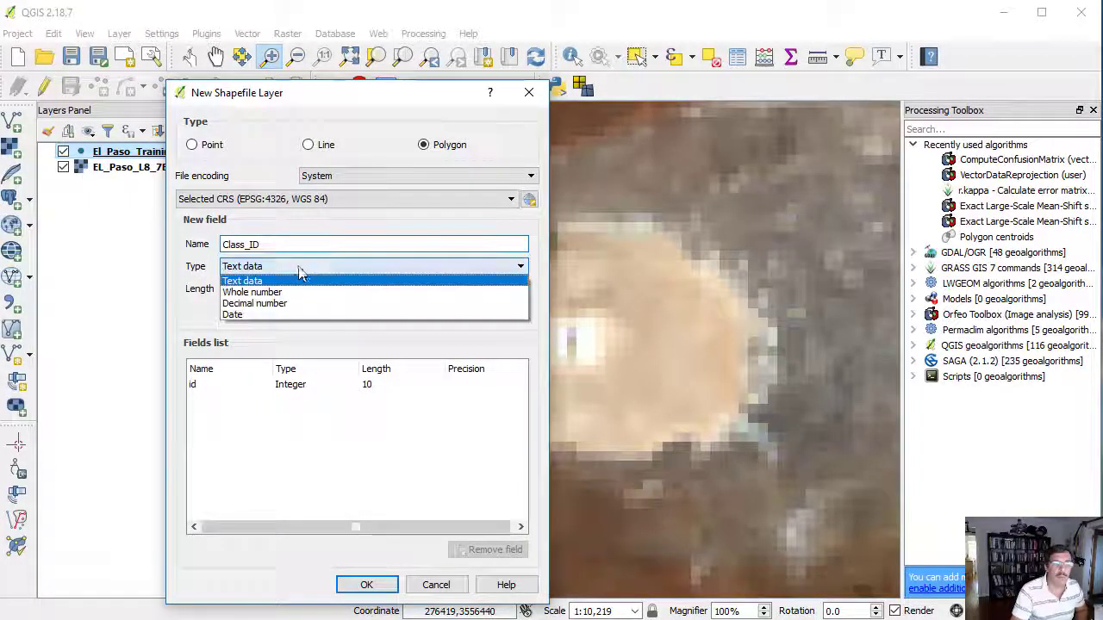
pyautogui.click(285, 294)
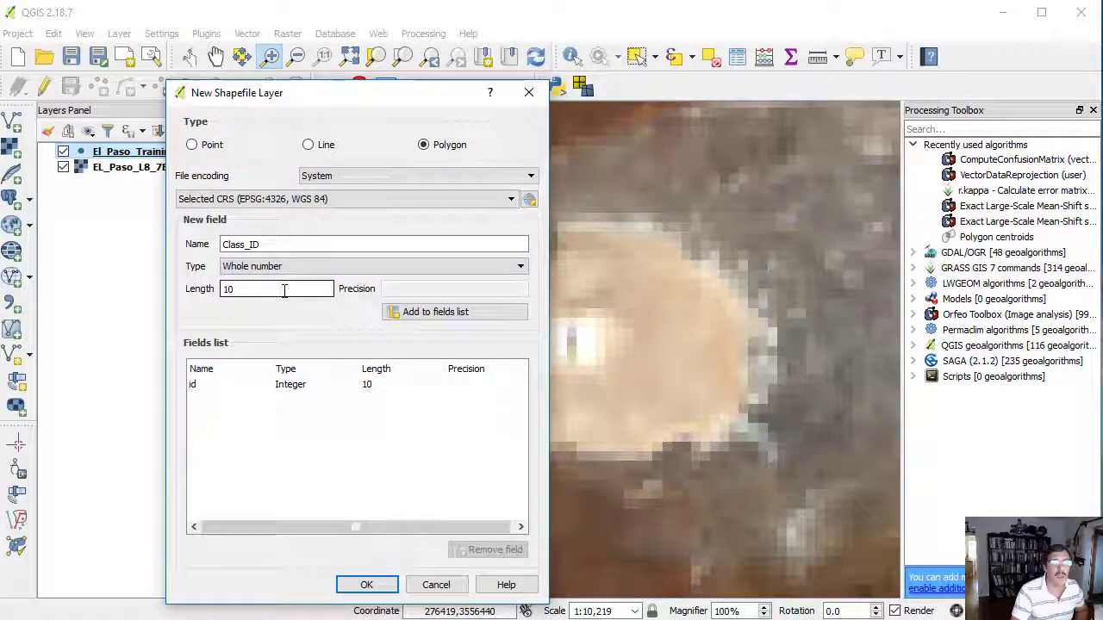
pyautogui.click(410, 312)
# Step: Add a text field named Class with length 20 to the new shapefile's field list
pyautogui.click(280, 245)
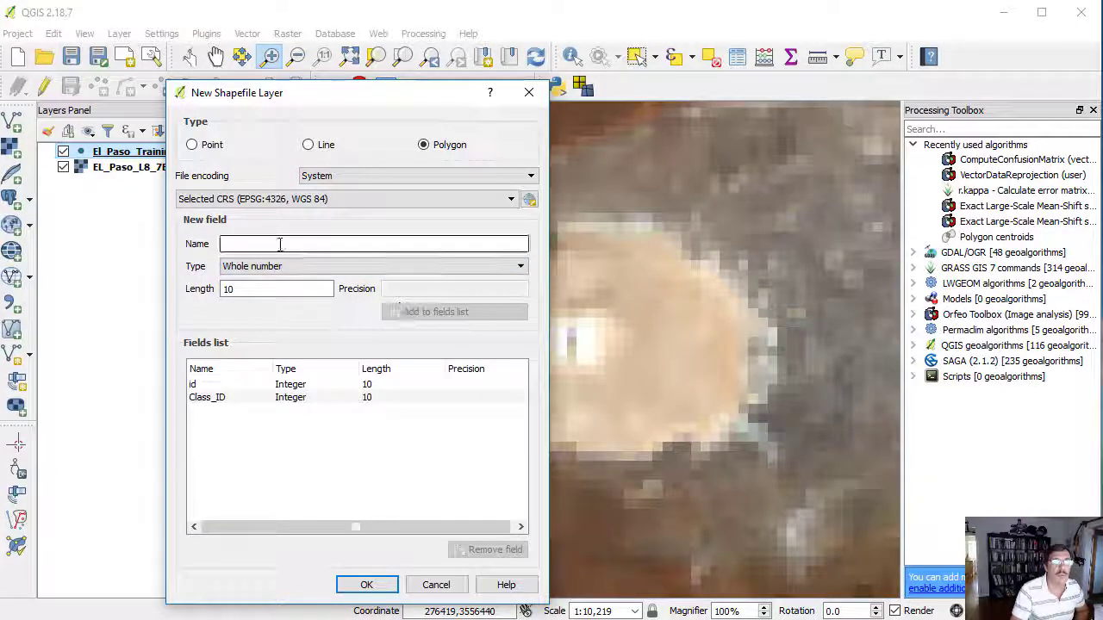
pyautogui.write('Class')
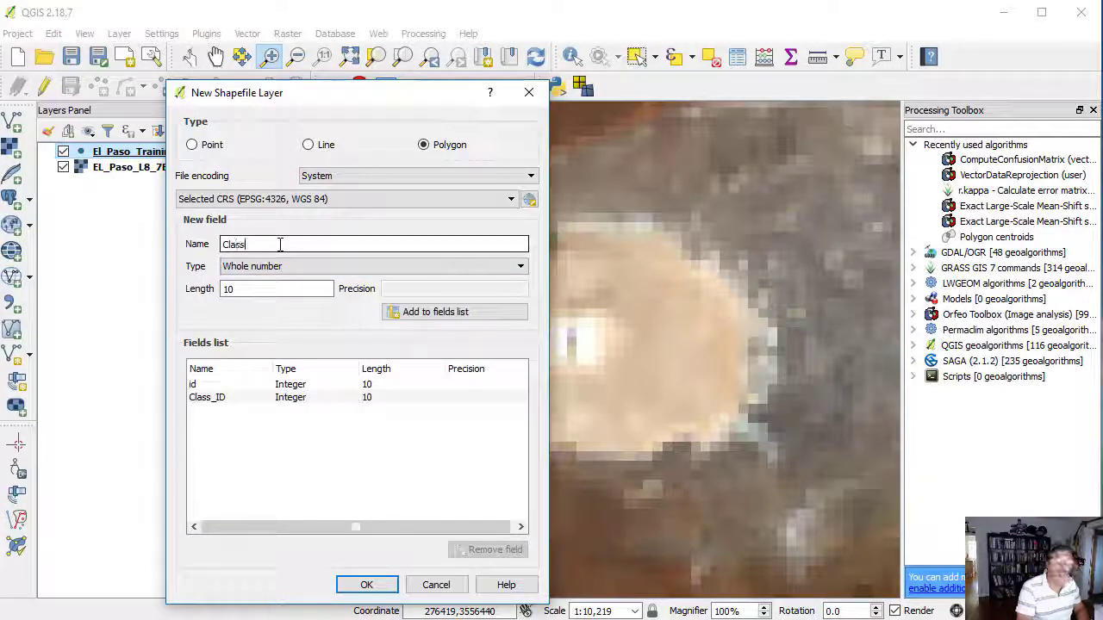
pyautogui.click(283, 268)
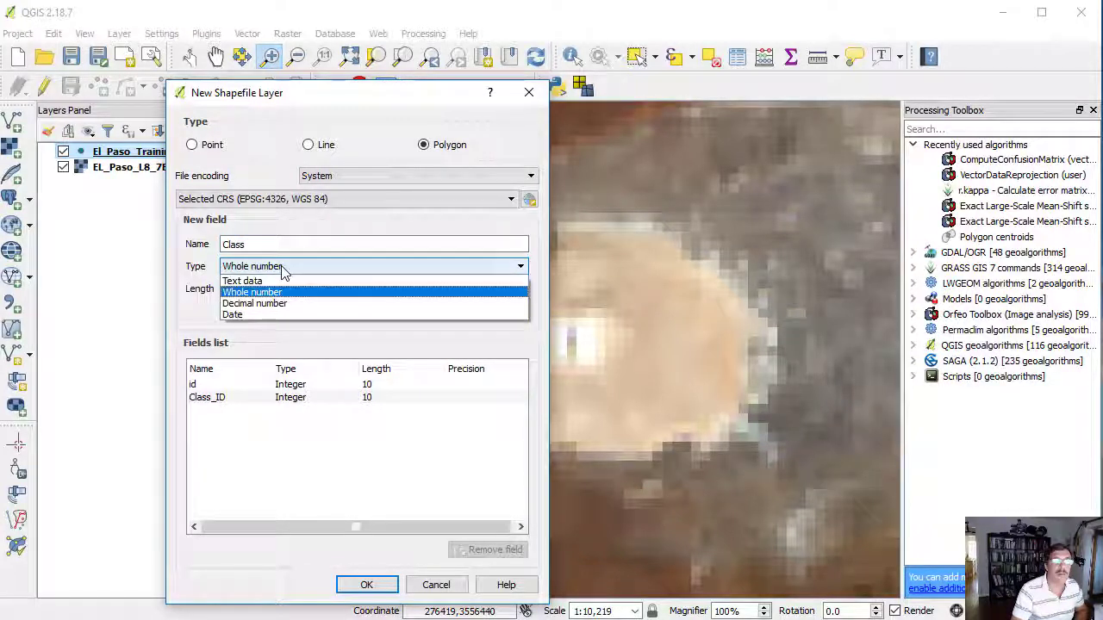
pyautogui.click(259, 282)
pyautogui.doubleClick(222, 290)
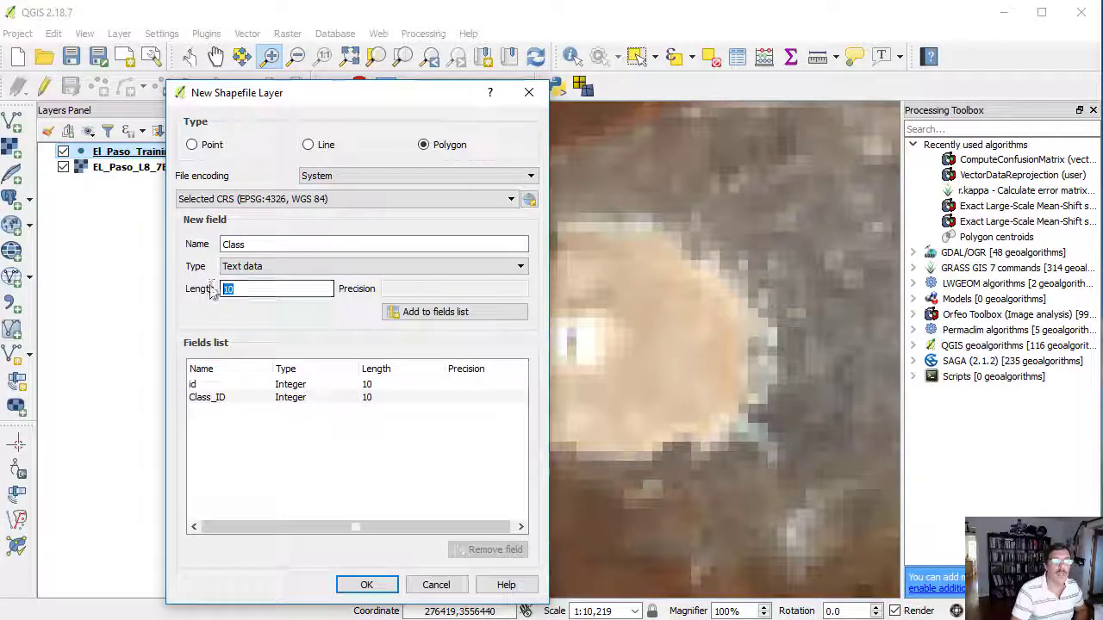
pyautogui.write('20')
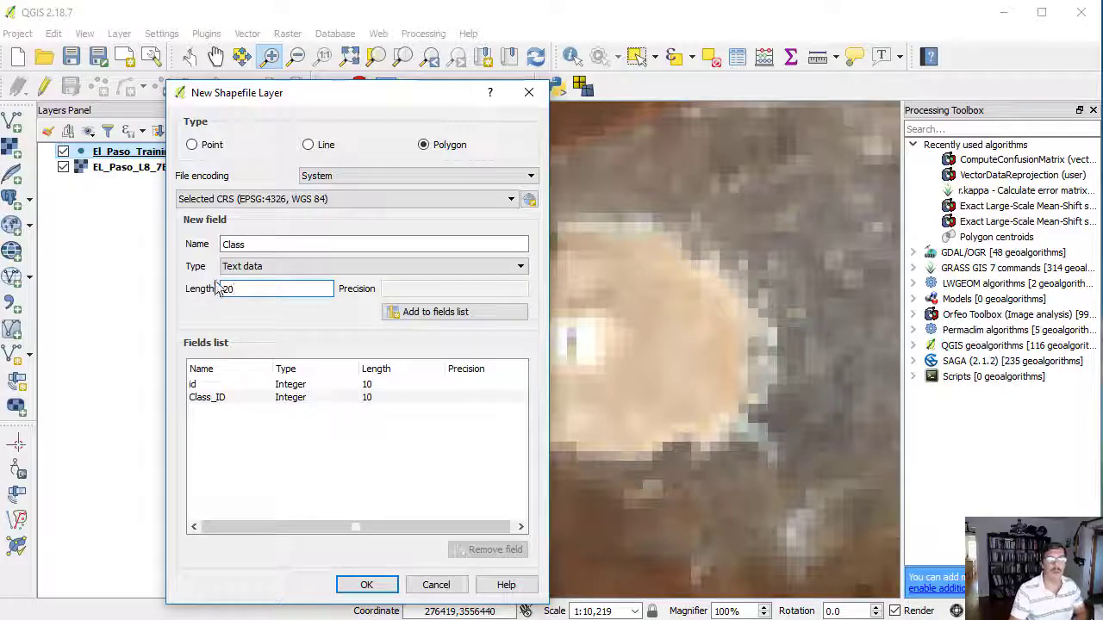
pyautogui.click(419, 312)
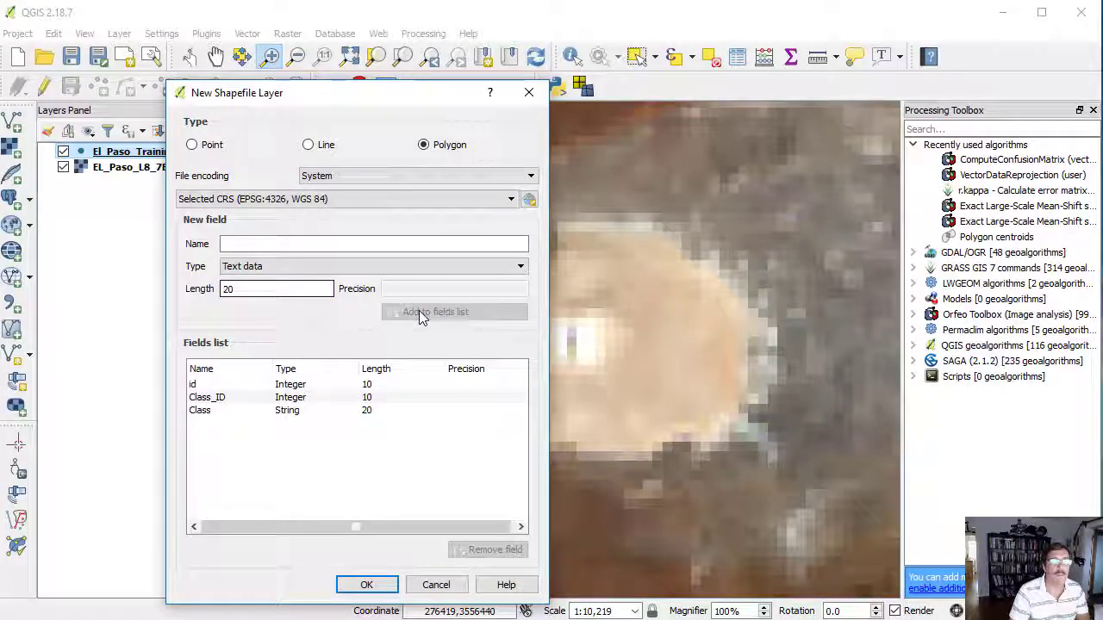
# Step: Create the polygon shapefile and save it as El_Paso_Training_Poly.shp in the Output for videos folder
pyautogui.click(369, 584)
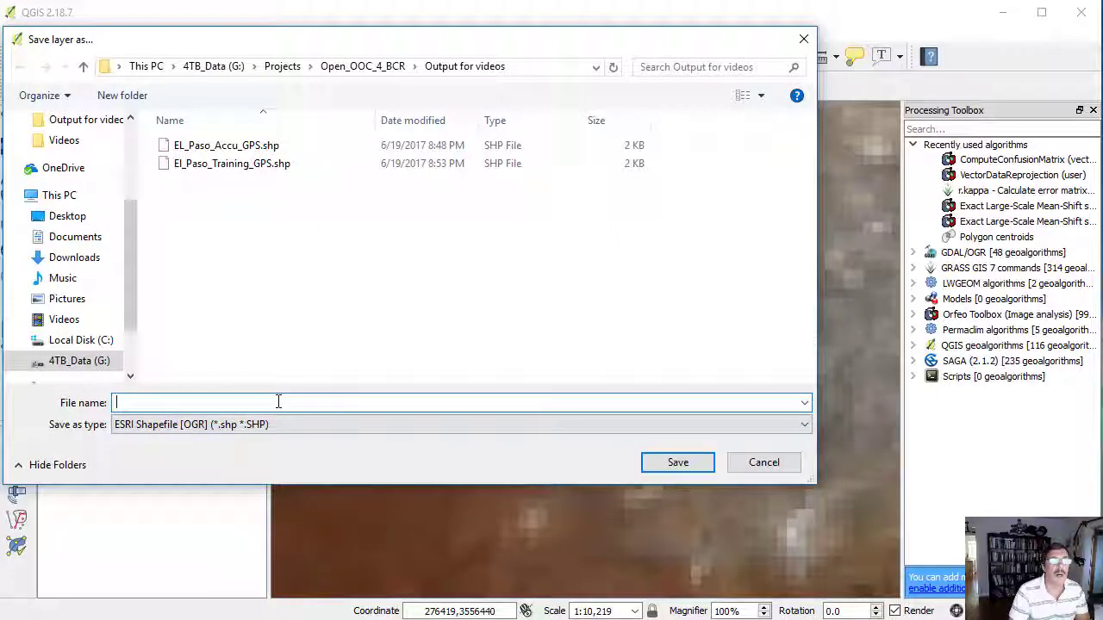
pyautogui.click(229, 164)
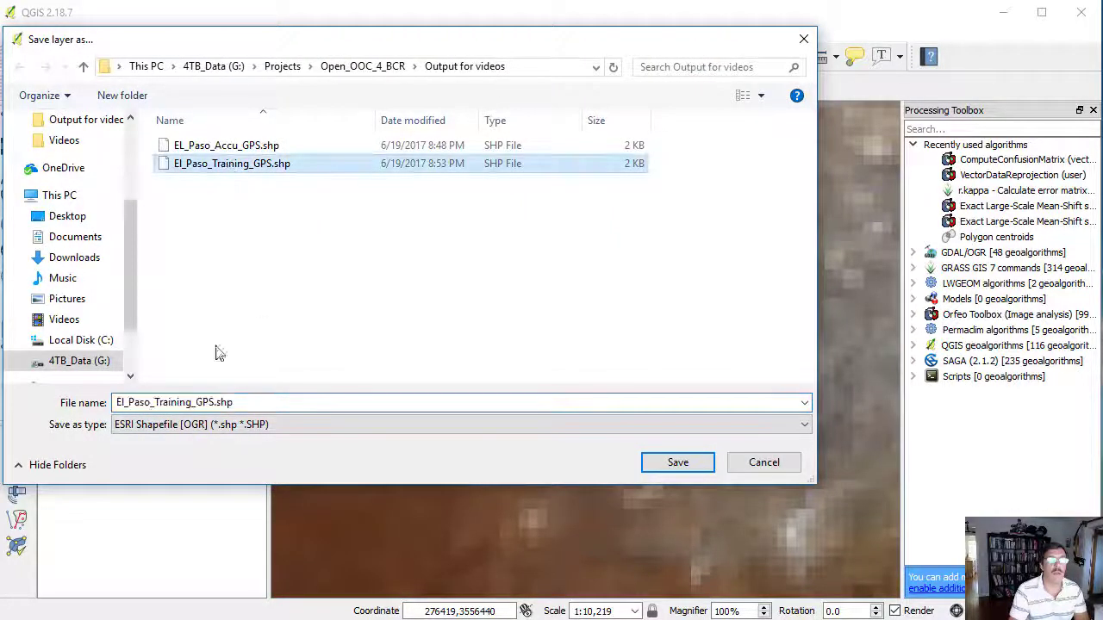
pyautogui.doubleClick(207, 403)
pyautogui.moveTo(200, 403); pyautogui.dragTo(210, 404)
pyautogui.write('Poly')
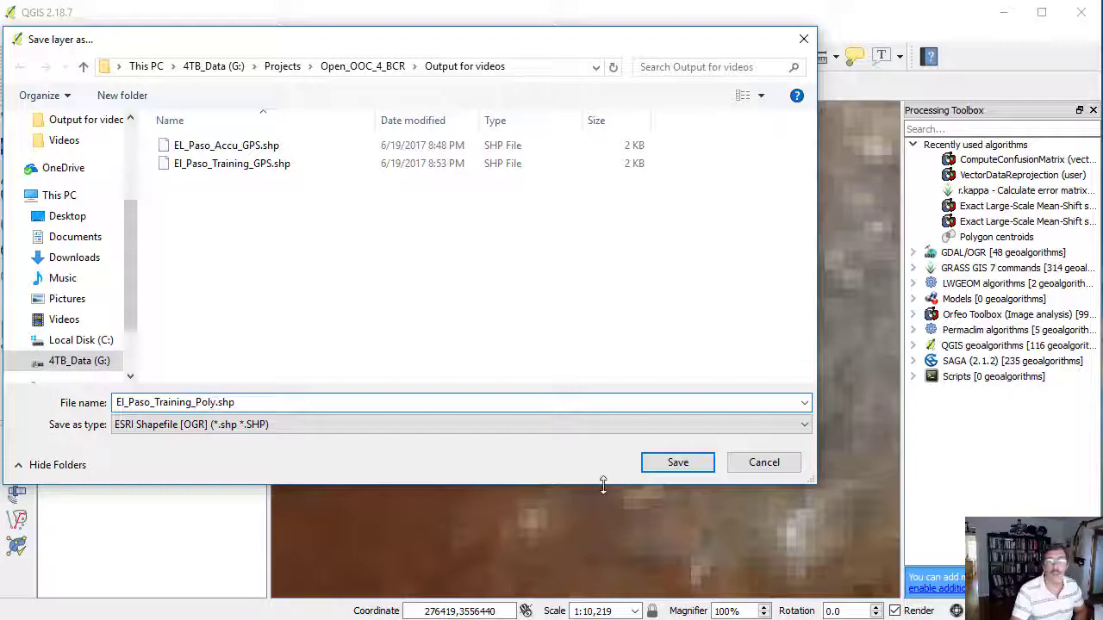
pyautogui.click(681, 462)
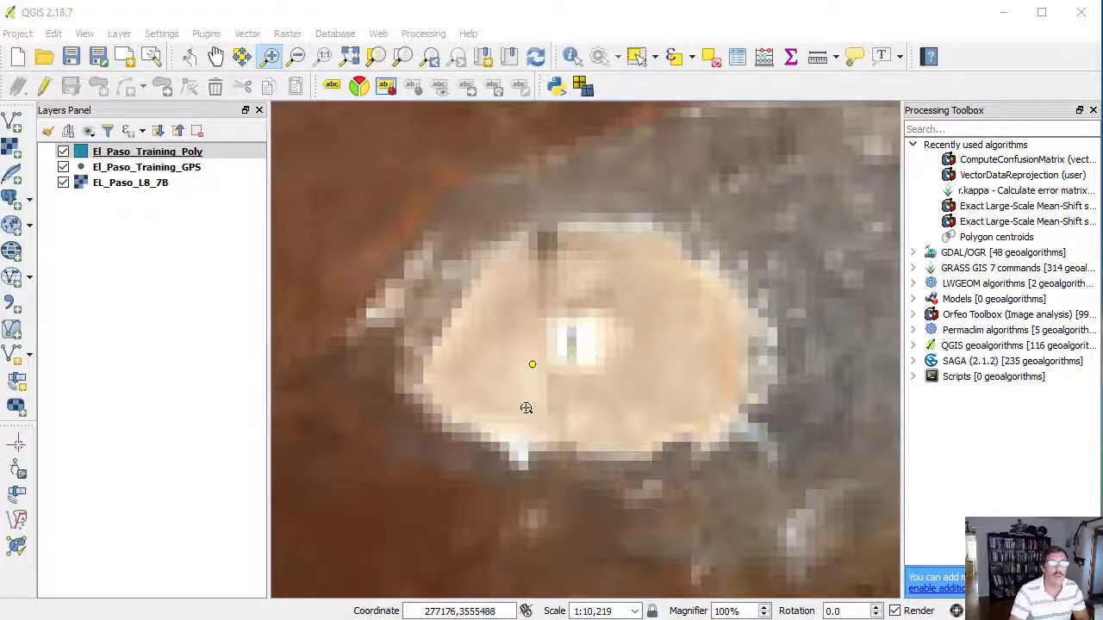
# Step: Enable editing on El_Paso_Training_Poly and digitize a polygon over the pale oval patch around the GPS point, notching out its upper dark strip
pyautogui.click(45, 88)
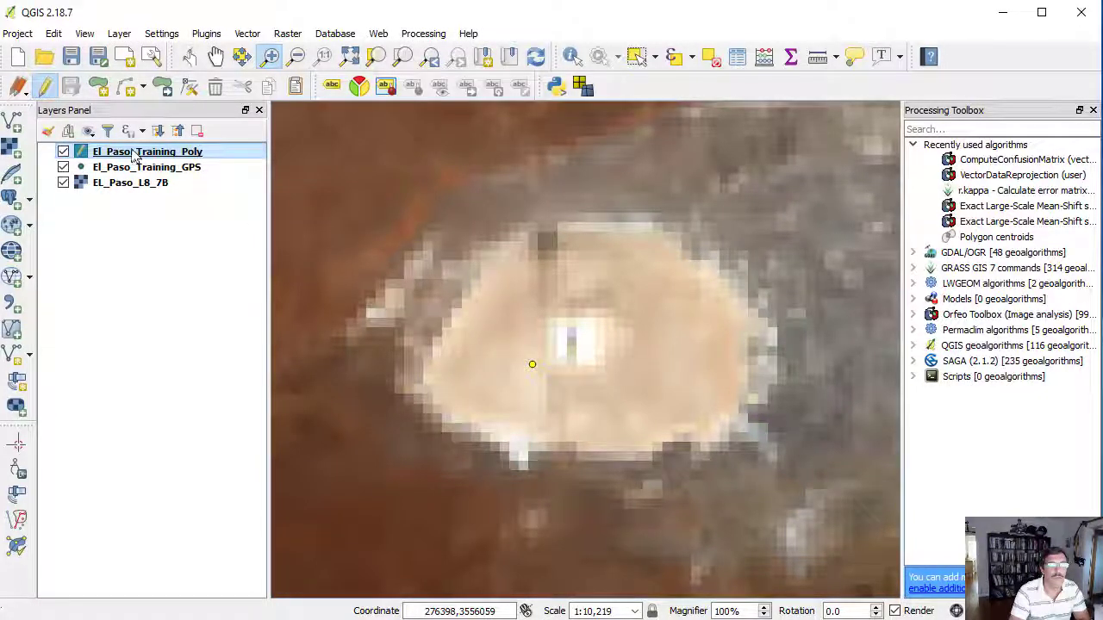
pyautogui.click(101, 89)
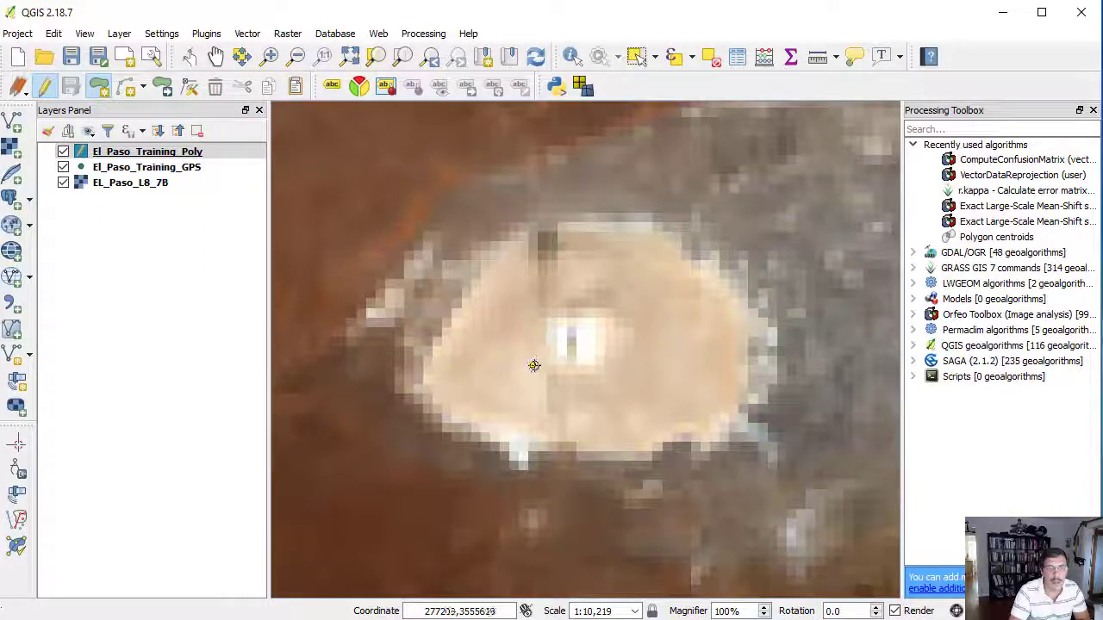
pyautogui.click(520, 259)
pyautogui.click(456, 329)
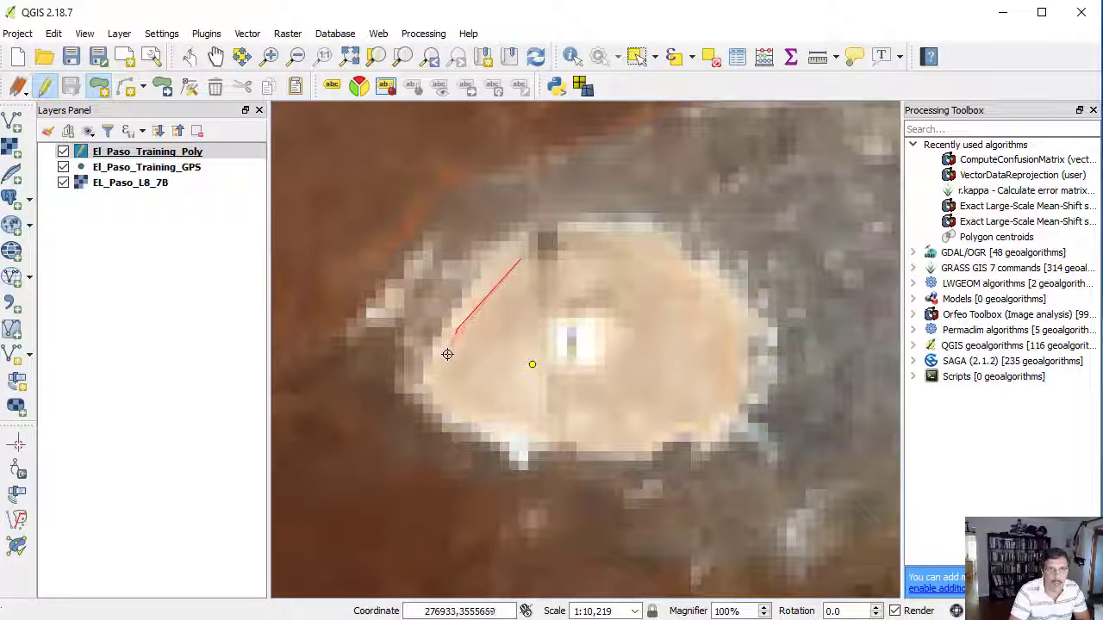
pyautogui.click(444, 382)
pyautogui.click(487, 415)
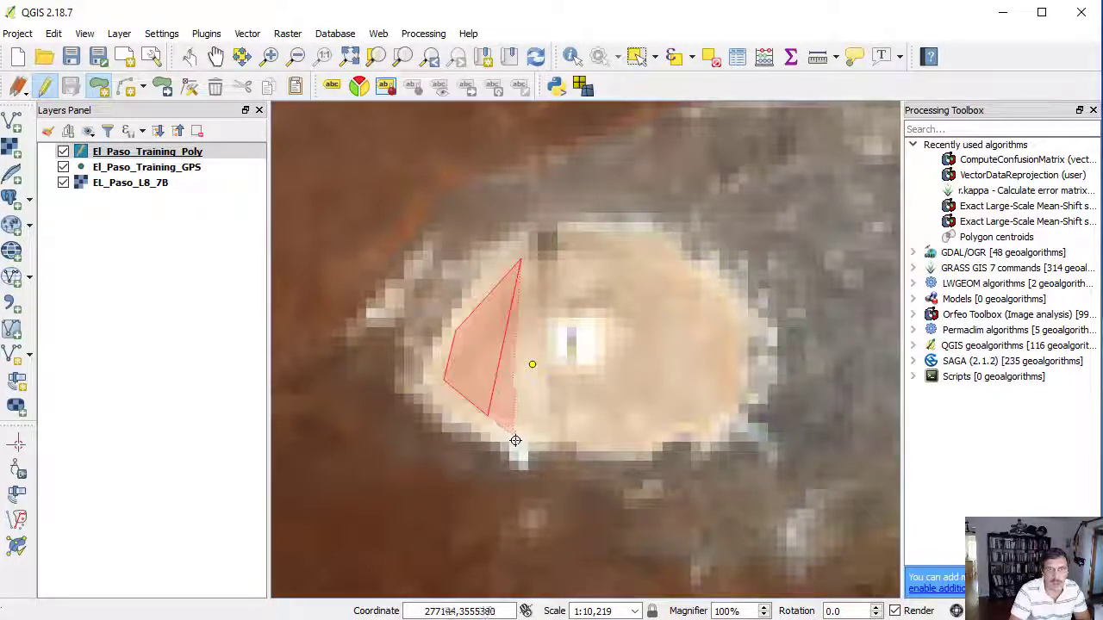
pyautogui.click(517, 440)
pyautogui.click(651, 444)
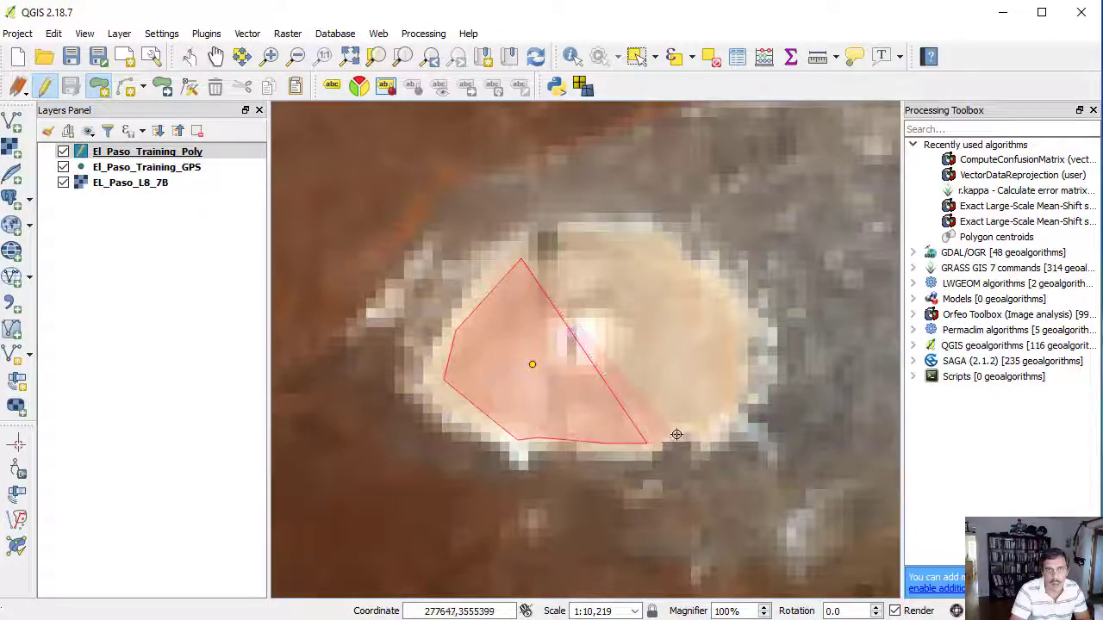
pyautogui.click(682, 434)
pyautogui.click(731, 385)
pyautogui.click(731, 323)
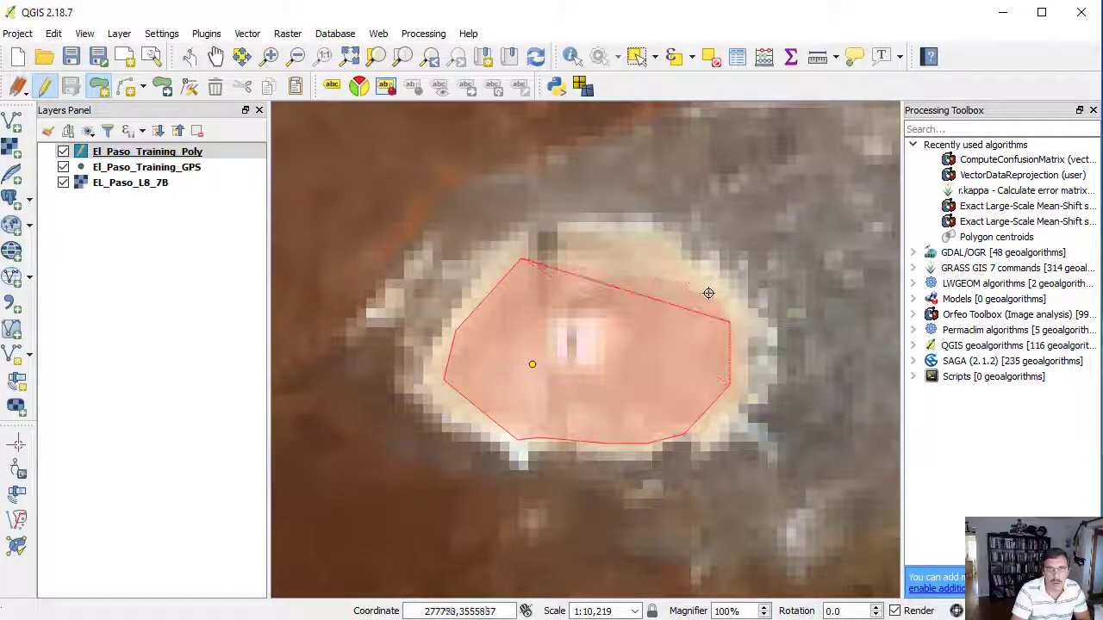
pyautogui.click(687, 277)
pyautogui.click(581, 237)
pyautogui.click(576, 267)
pyautogui.click(609, 285)
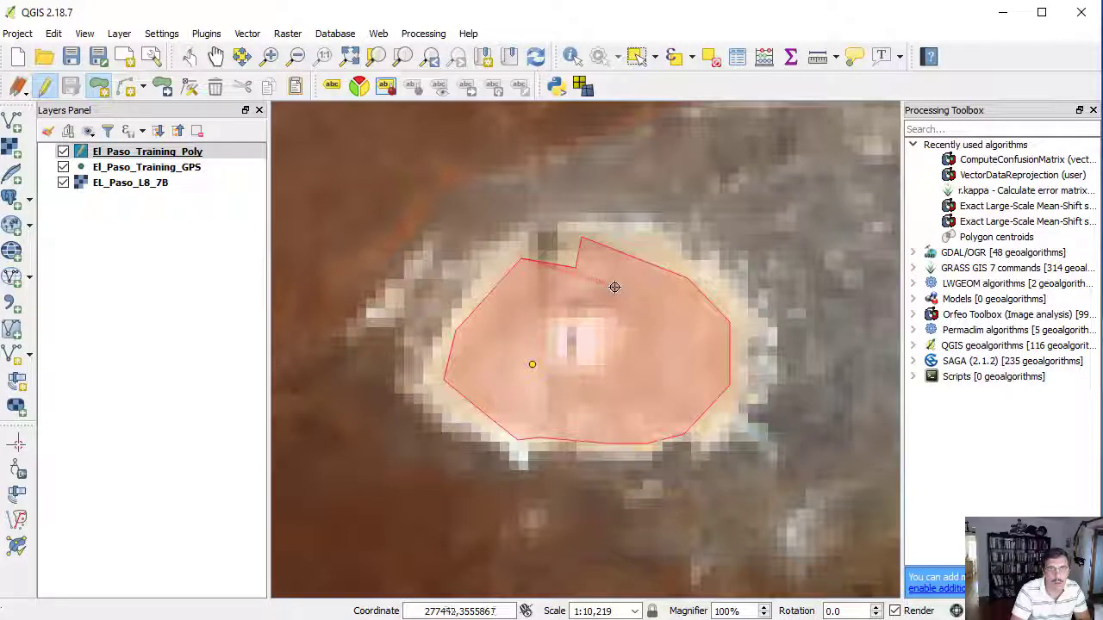
pyautogui.click(621, 319)
pyautogui.click(541, 320)
pyautogui.rightClick(540, 320)
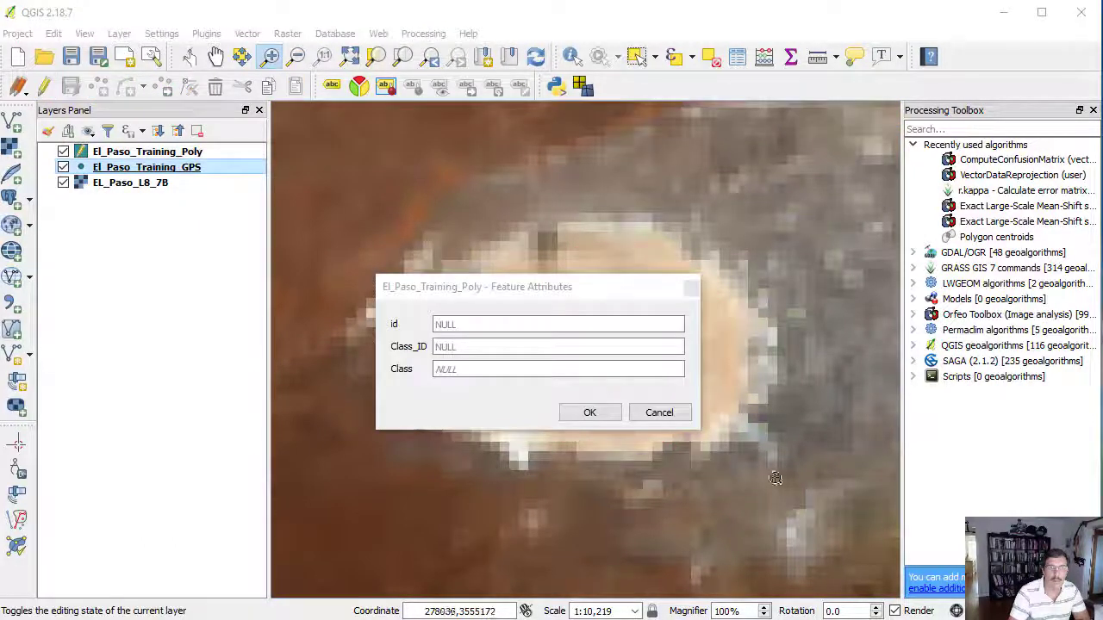
# Step: Give the pale-patch polygon id 1, Class_ID 5 and Class Barren Land, and save its attributes
pyautogui.click(489, 323)
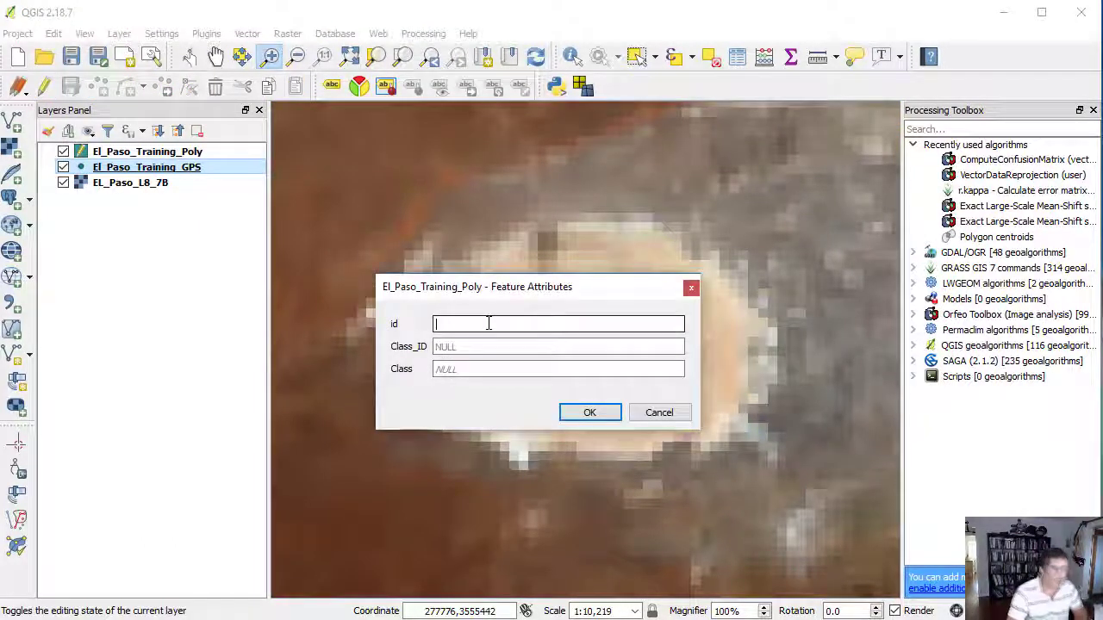
pyautogui.write('1')
pyautogui.click(479, 345)
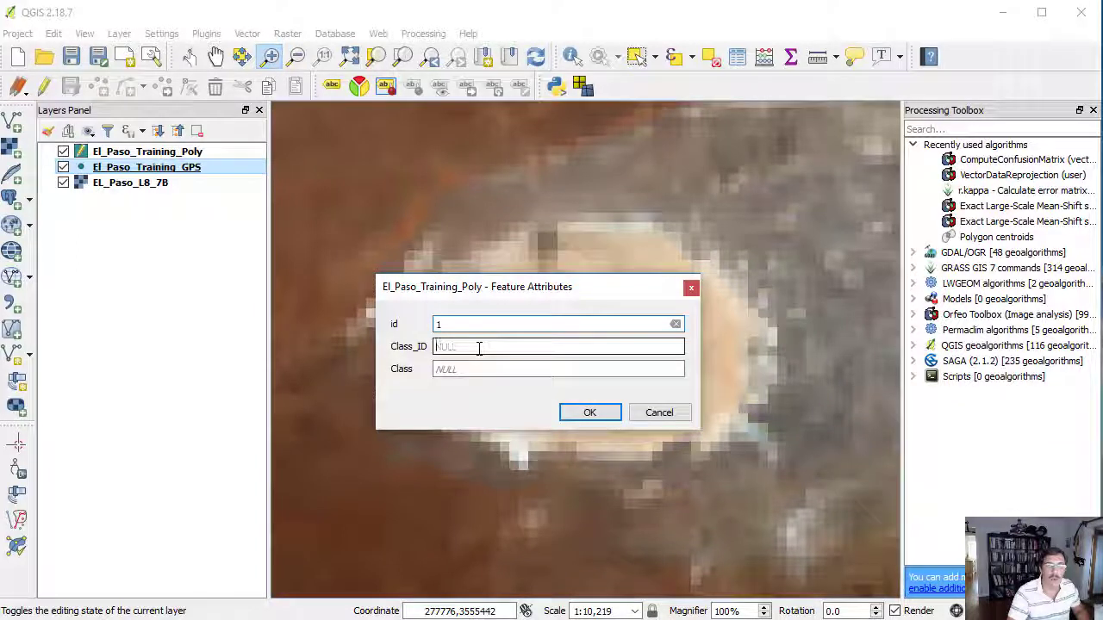
pyautogui.write('5')
pyautogui.write('Barren')
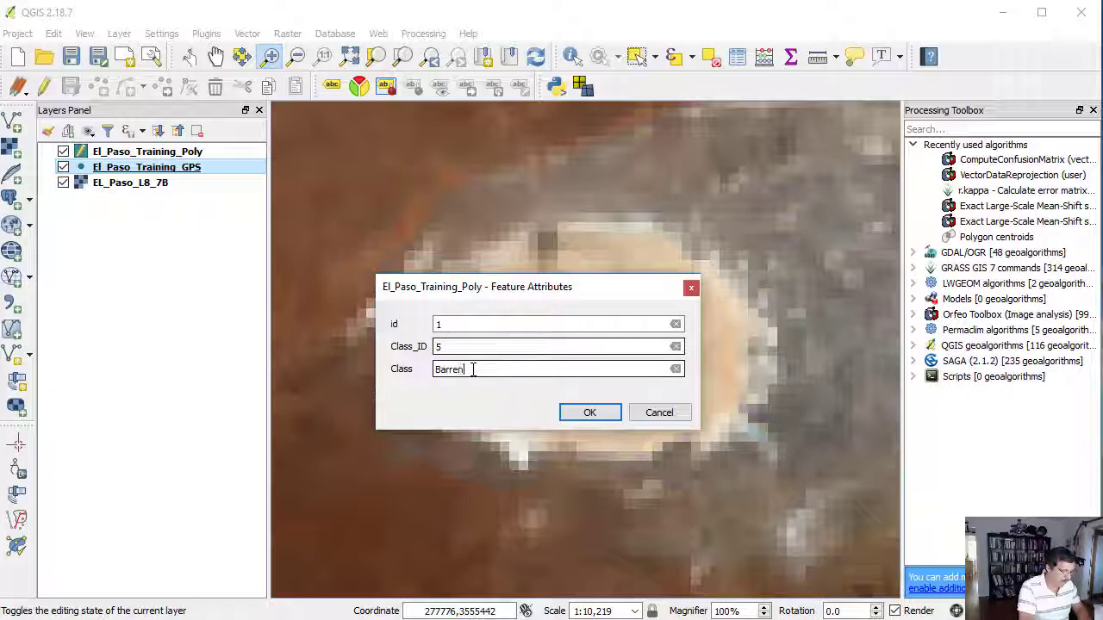
pyautogui.write(' Land')
pyautogui.click(591, 413)
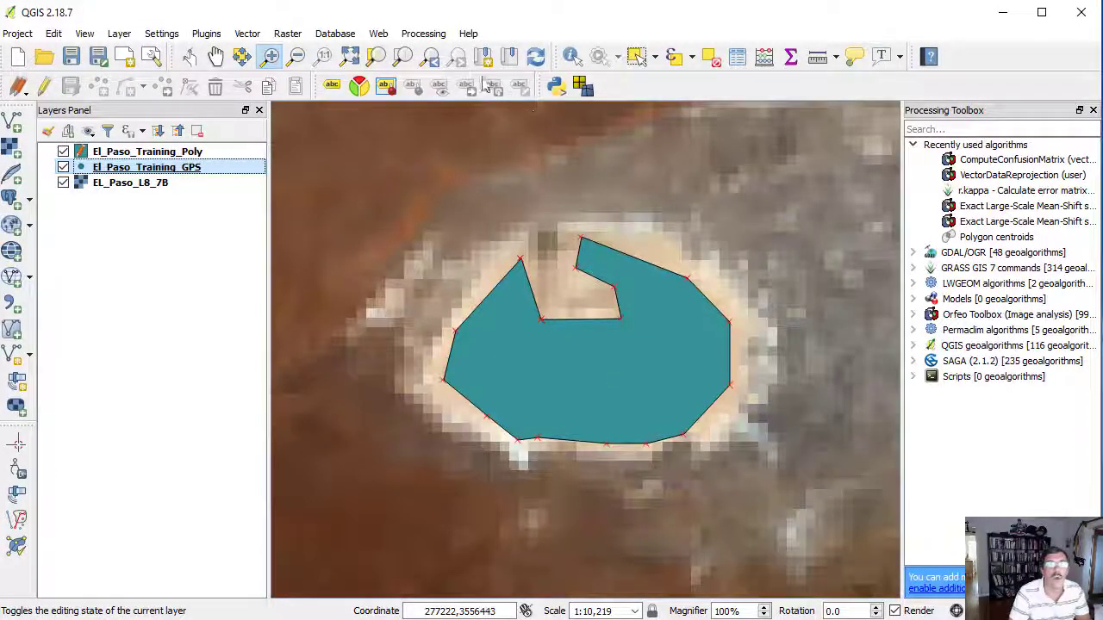
# Step: Digitize a second El_Paso_Training_Poly polygon around the northernmost selected GPS point in the white sand area in the scene's south
pyautogui.click(435, 66)
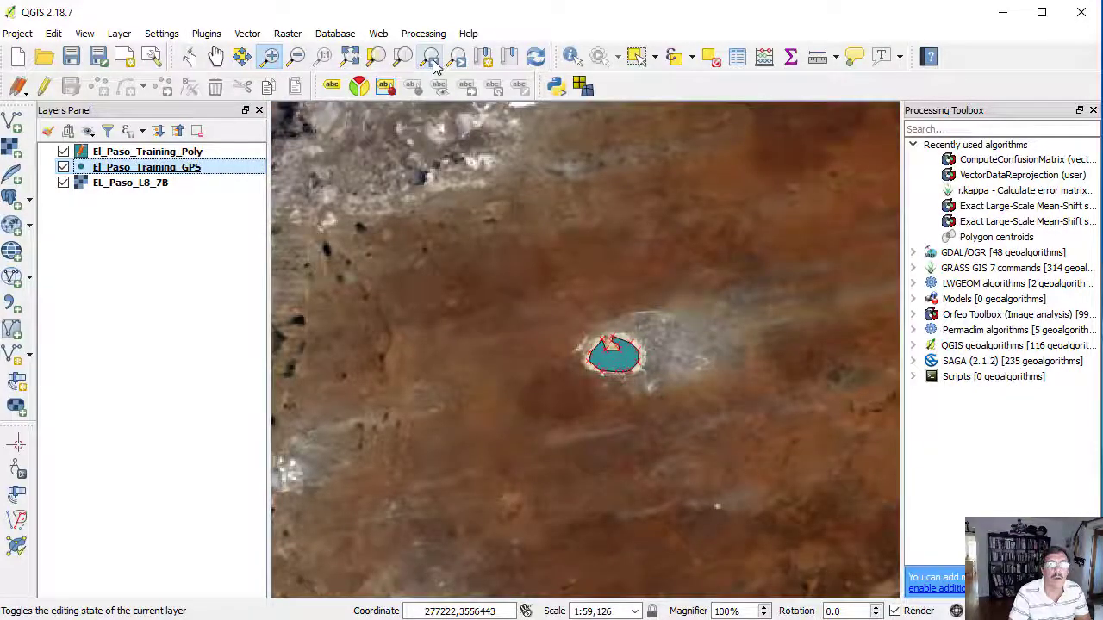
pyautogui.click(435, 66)
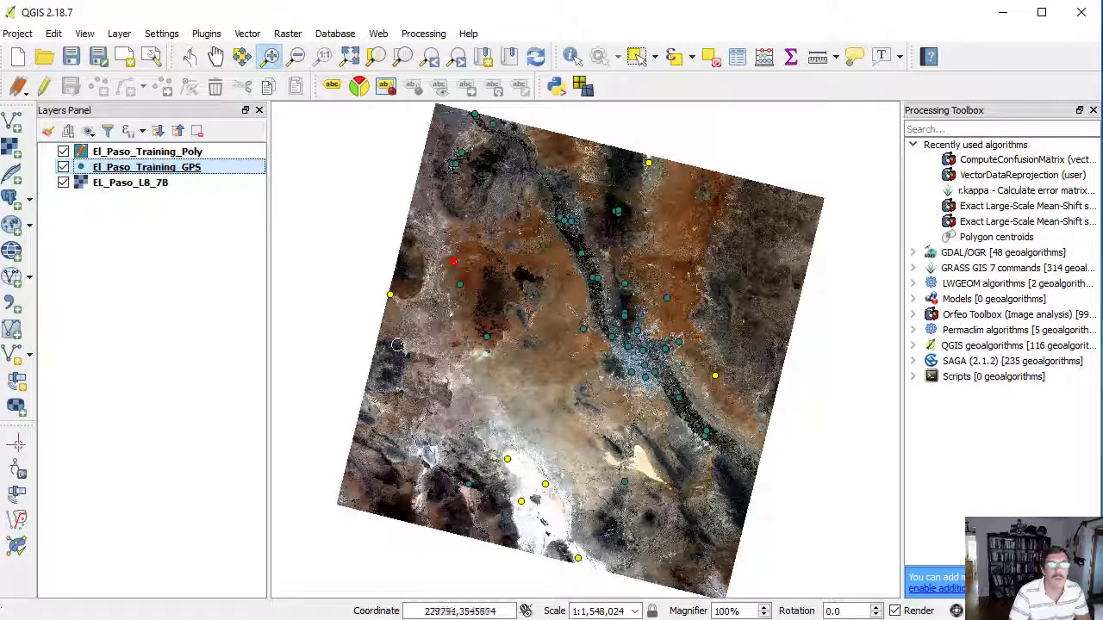
pyautogui.moveTo(500, 452); pyautogui.dragTo(523, 477)
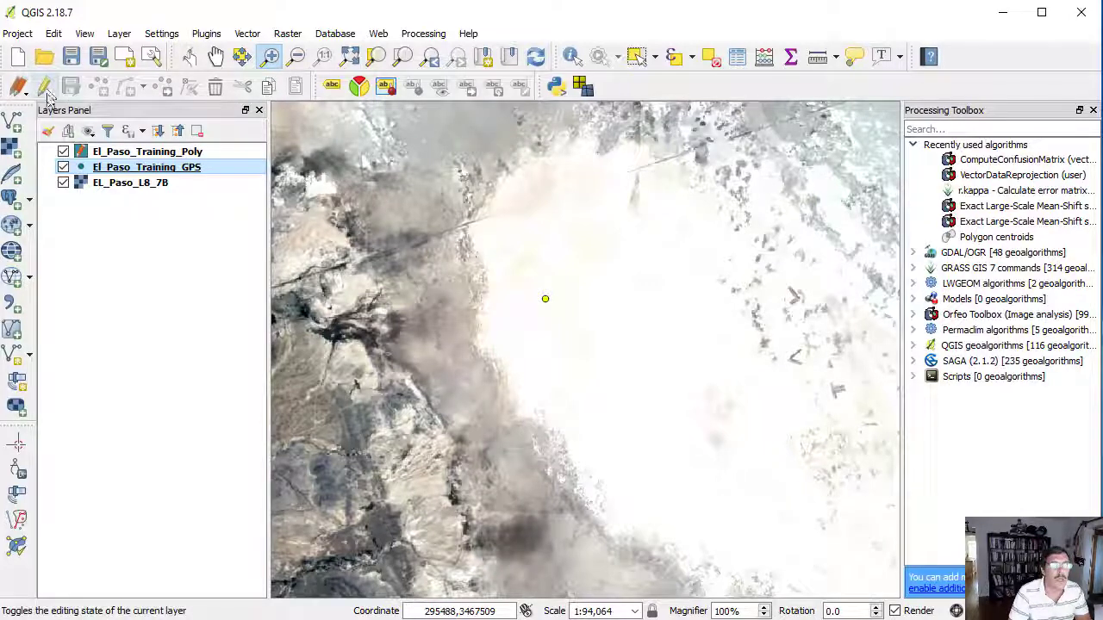
pyautogui.click(129, 151)
pyautogui.click(45, 86)
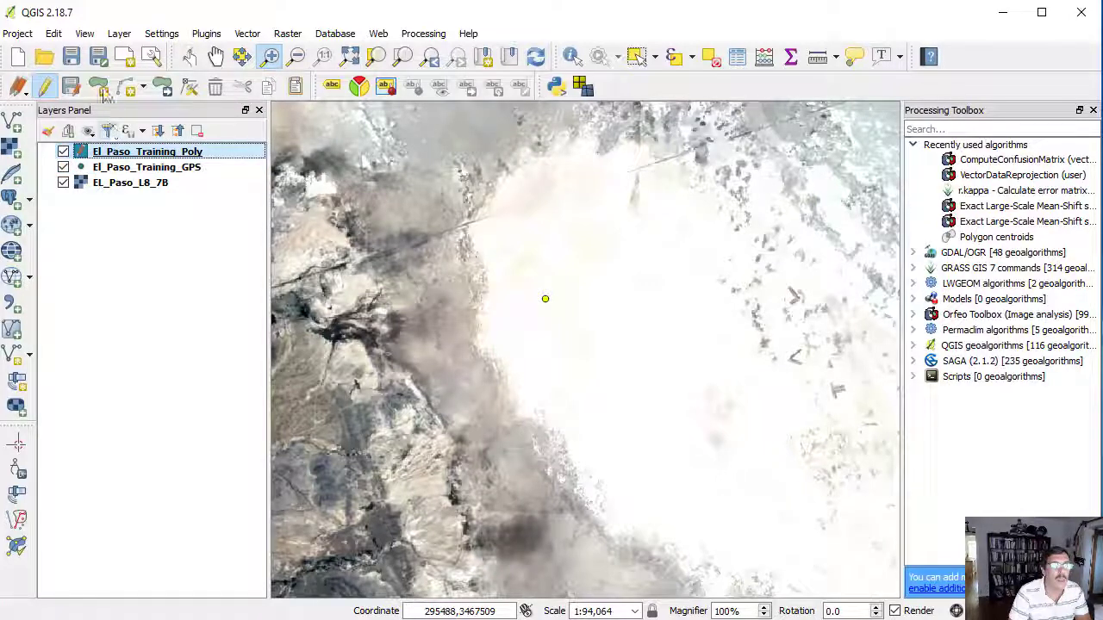
pyautogui.click(100, 87)
pyautogui.click(559, 227)
pyautogui.click(503, 248)
pyautogui.click(491, 292)
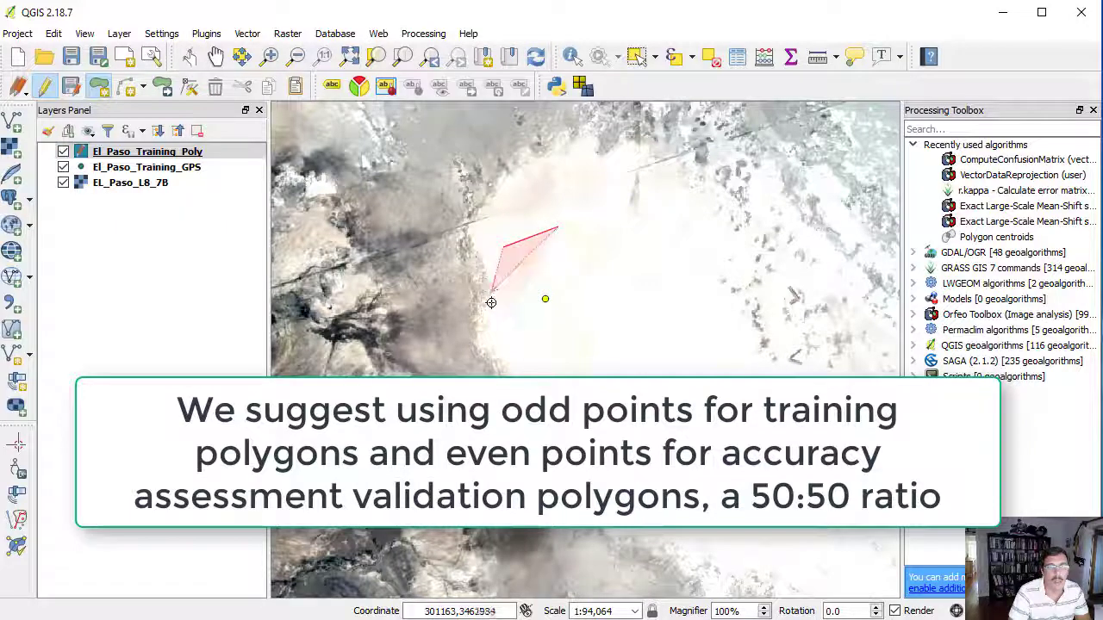
pyautogui.click(517, 368)
pyautogui.click(554, 400)
pyautogui.click(631, 423)
pyautogui.click(653, 406)
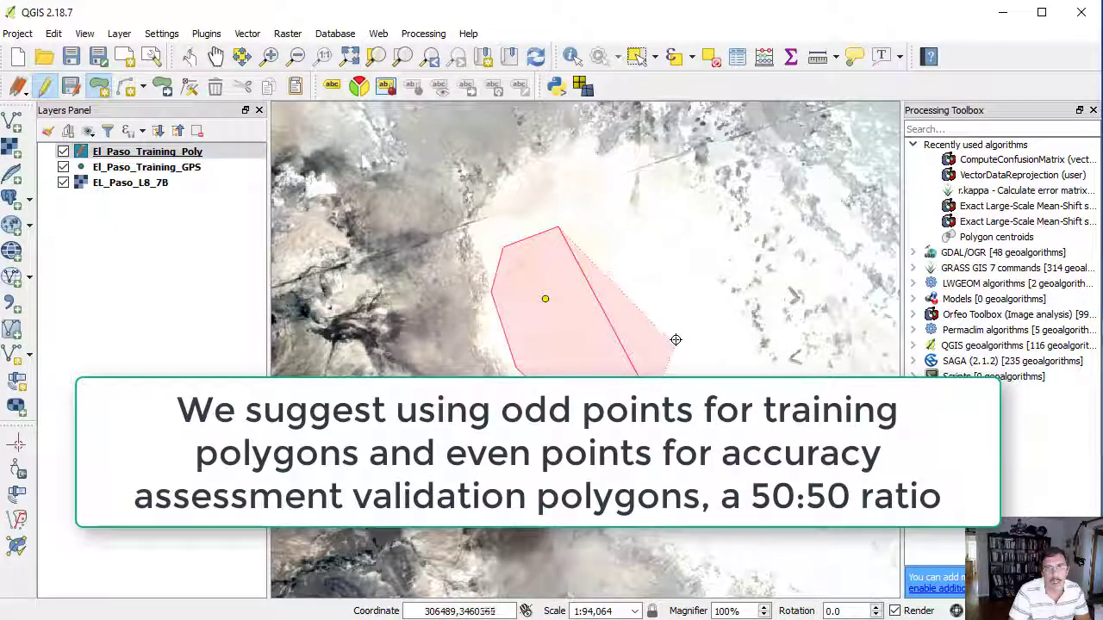
pyautogui.click(668, 326)
pyautogui.click(633, 267)
pyautogui.rightClick(633, 267)
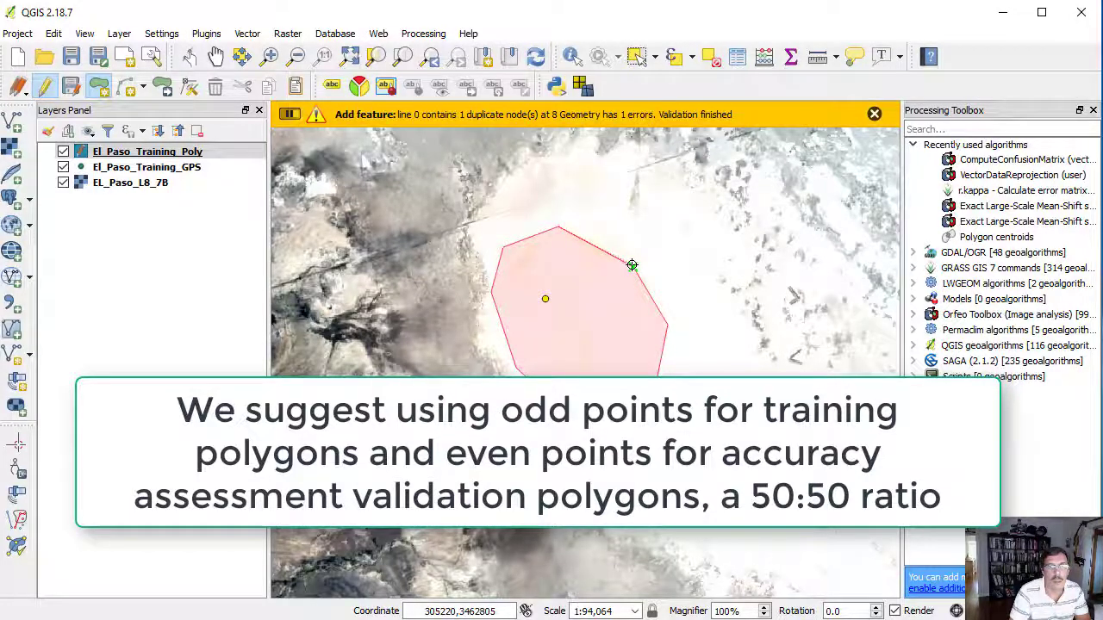
pyautogui.click(632, 265)
pyautogui.rightClick(632, 264)
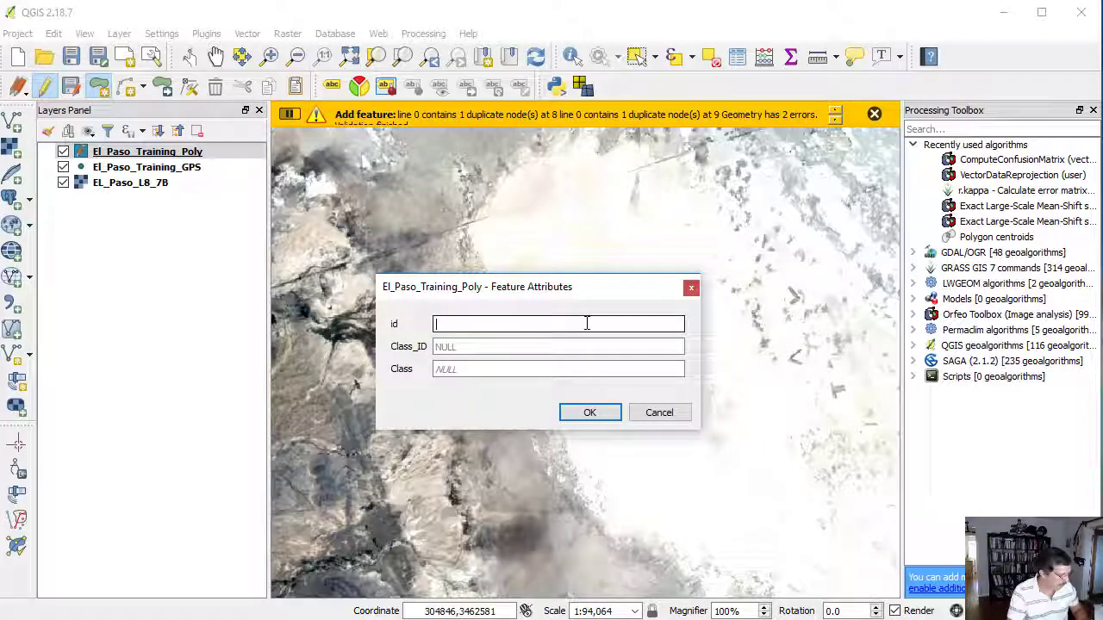
# Step: Give the white-sand polygon id 2, Class_ID 5 and Class Barren Land, and save its attributes
pyautogui.write('2')
pyautogui.click(552, 348)
pyautogui.write('5')
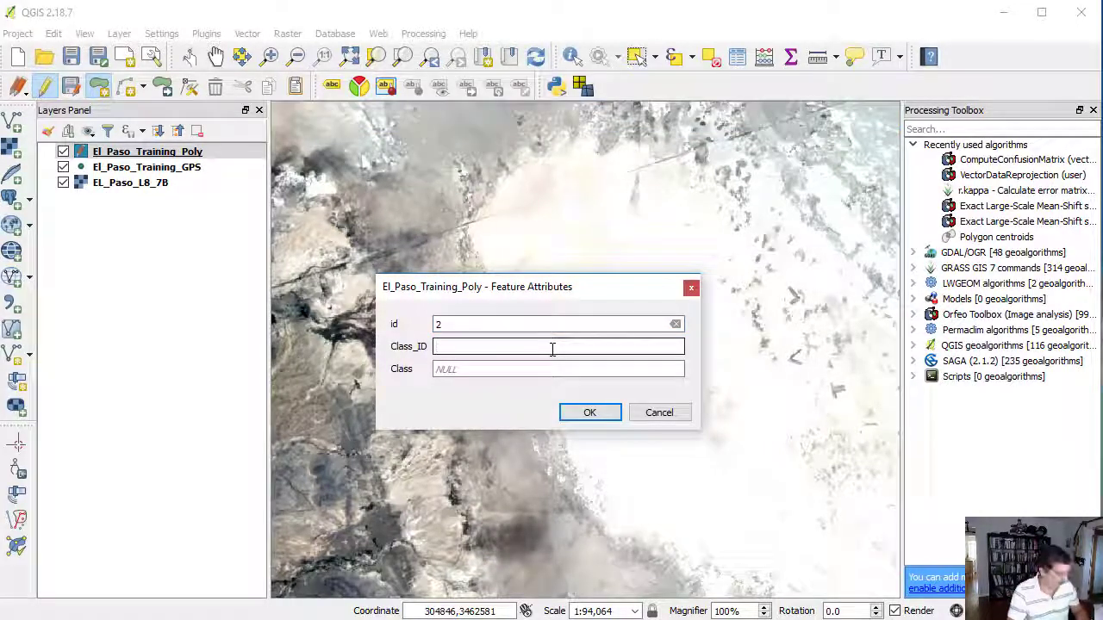
pyautogui.click(522, 370)
pyautogui.write('Barren Land')
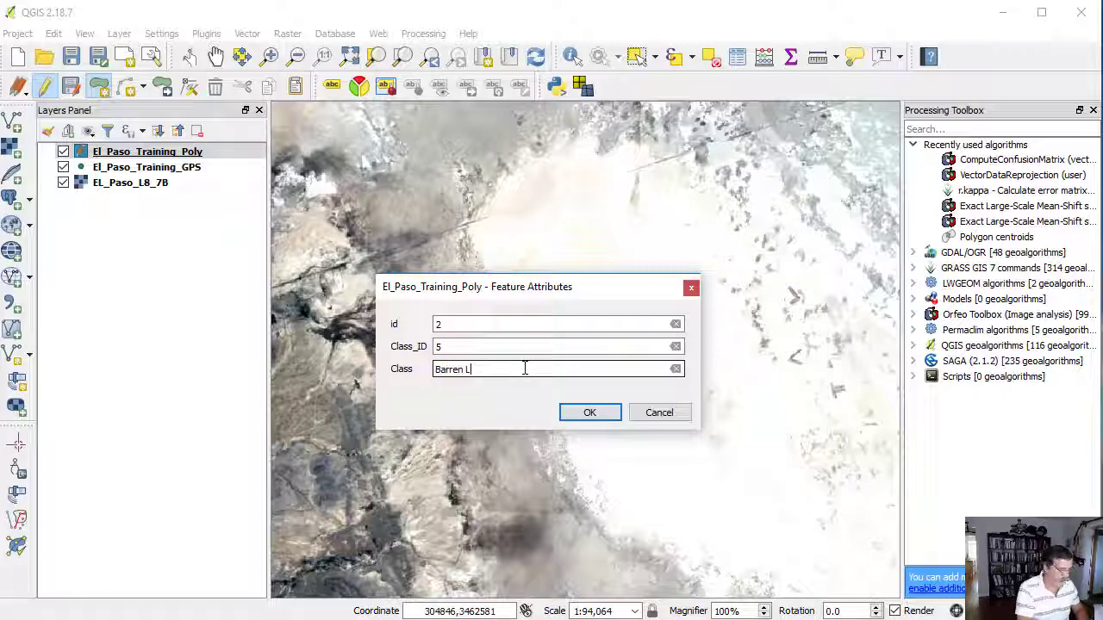
pyautogui.click(583, 414)
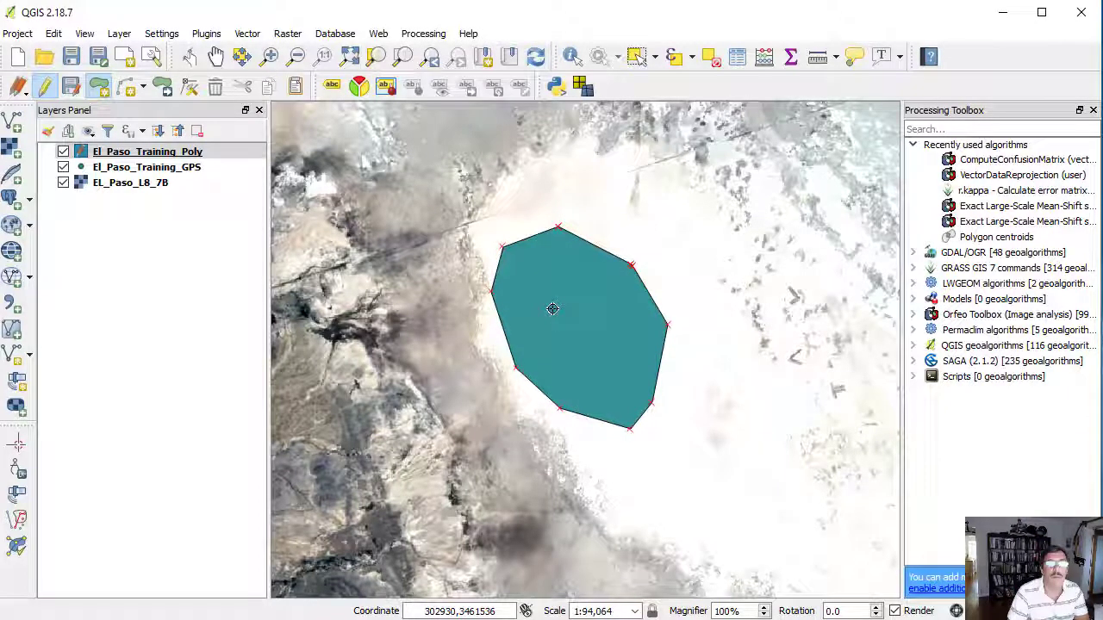
# Step: Identify the white-sand training polygon and review its id, Class_ID and Class values
pyautogui.click(573, 56)
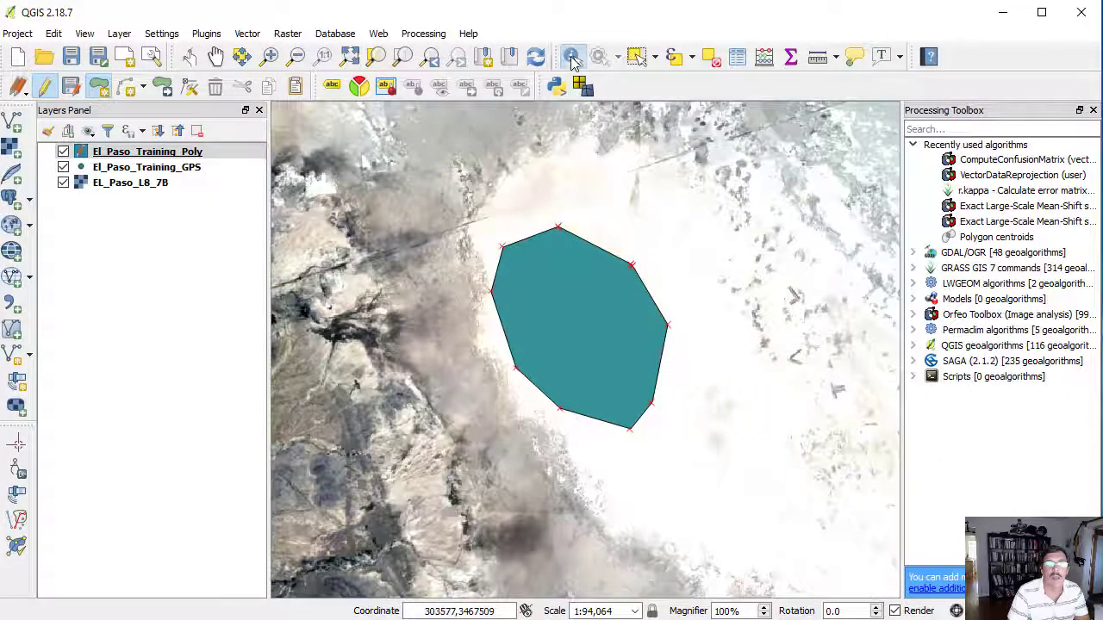
pyautogui.click(602, 318)
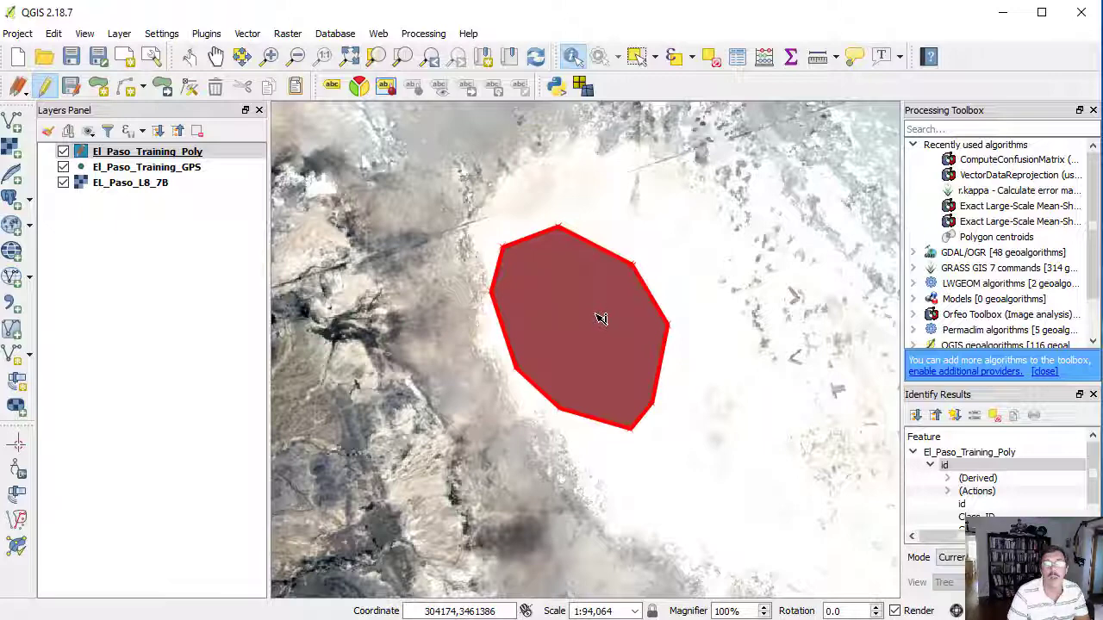
pyautogui.moveTo(1094, 487); pyautogui.dragTo(1094, 508)
pyautogui.moveTo(980, 536); pyautogui.dragTo(1041, 536)
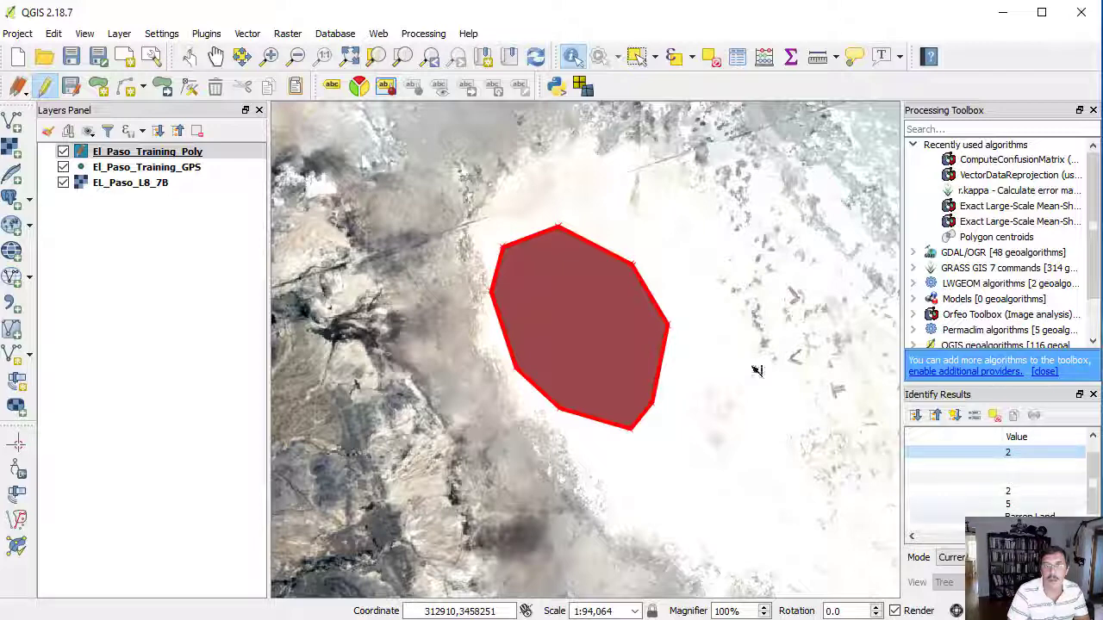
# Step: Show the El_Paso_Training_Poly and El_Paso_Accu_A_Poly layers on the map
pyautogui.click(125, 155)
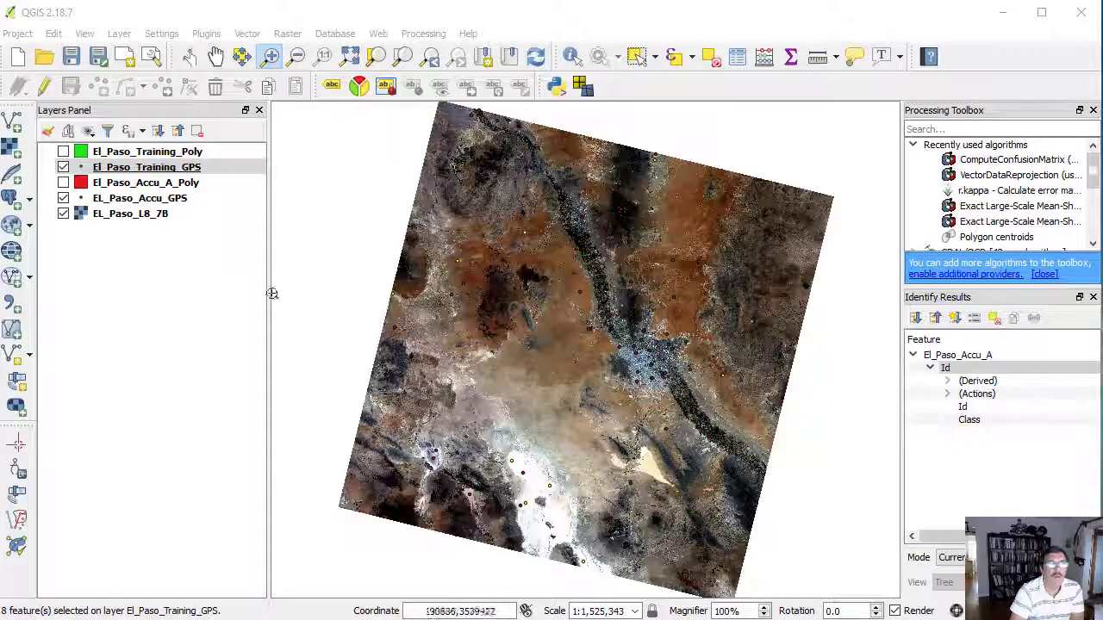
pyautogui.click(63, 152)
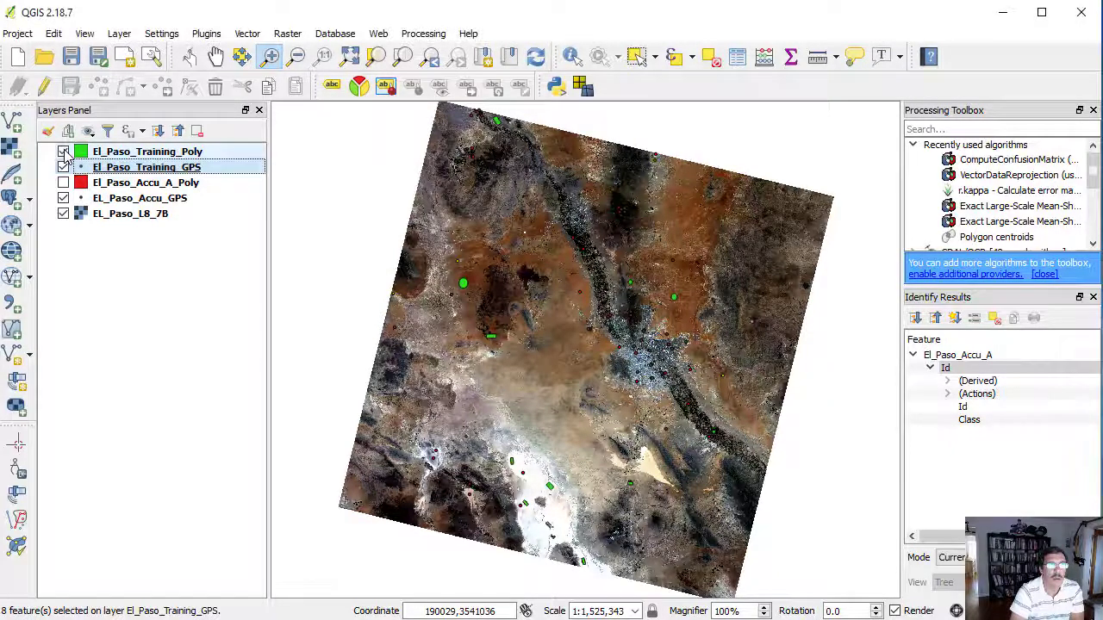
pyautogui.click(64, 183)
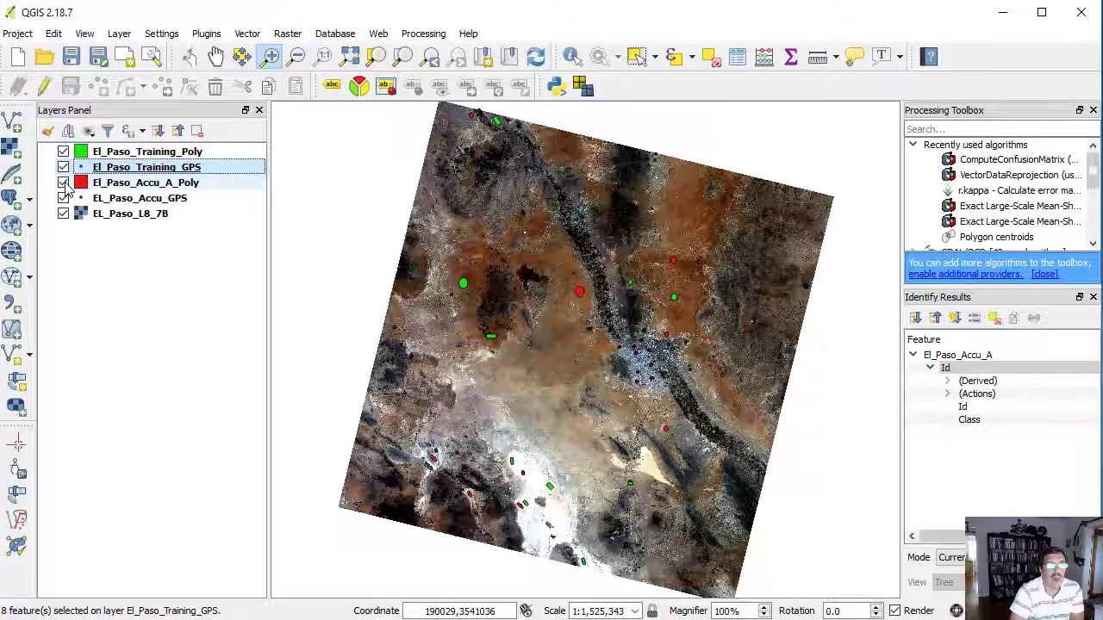
# Step: Review the class records in the El_Paso_Accu_A_Poly attribute table through to its last row, and close it
pyautogui.rightClick(120, 186)
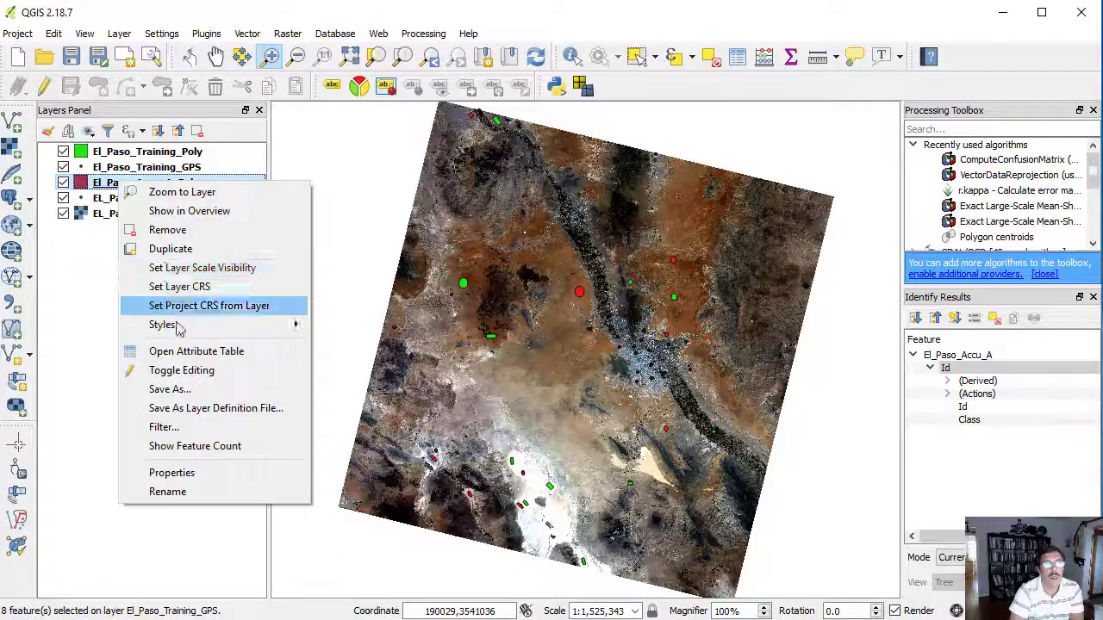
pyautogui.click(192, 355)
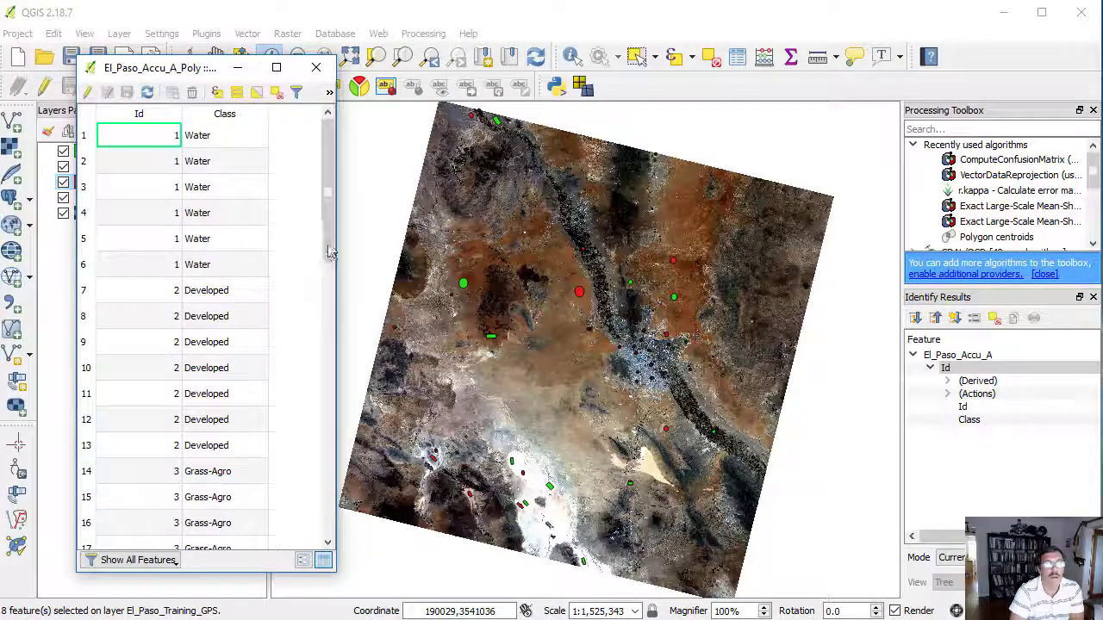
pyautogui.moveTo(327, 245); pyautogui.dragTo(326, 542)
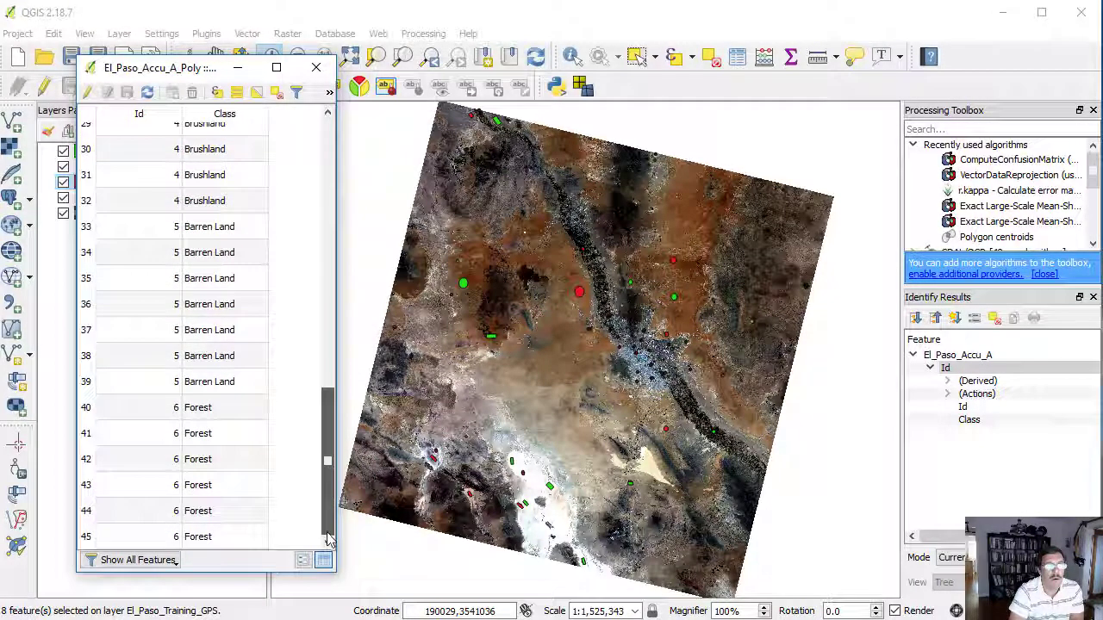
pyautogui.click(315, 67)
# Step: Open the El_Paso_Training_Poly attribute table and review its Id and Class records
pyautogui.rightClick(185, 152)
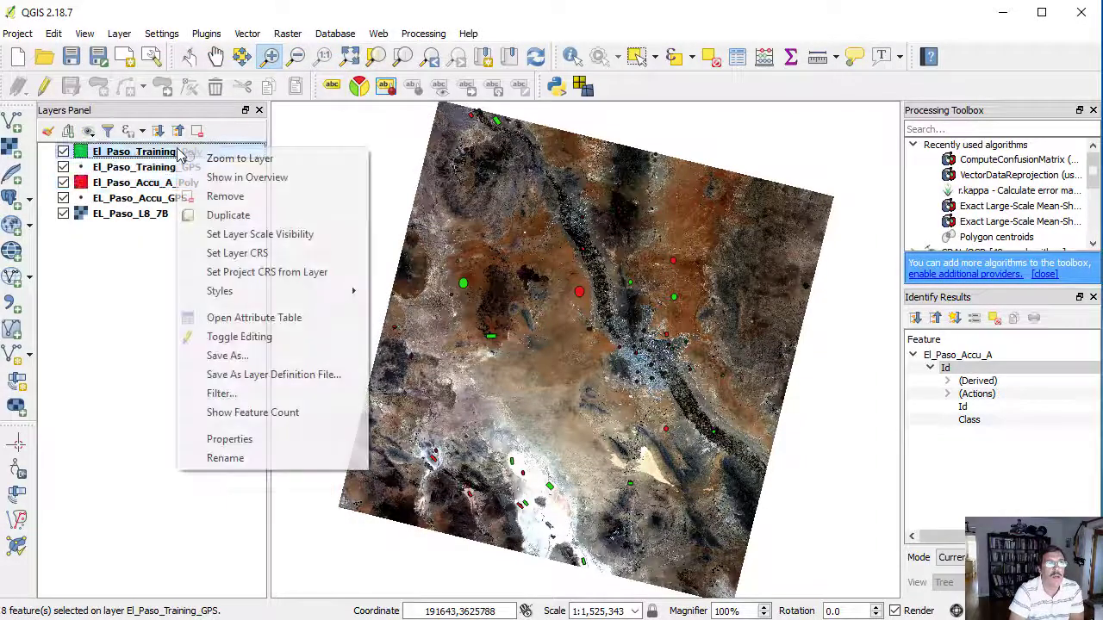
pyautogui.click(231, 318)
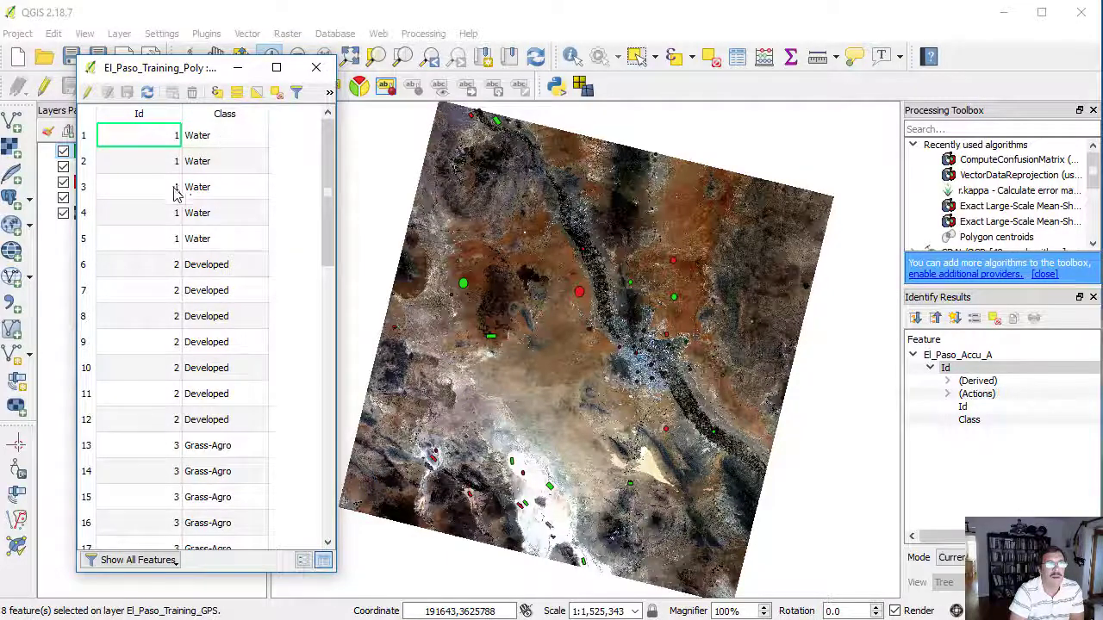
pyautogui.moveTo(328, 261)
pyautogui.mouseDown()
pyautogui.moveTo(321, 495)
pyautogui.moveTo(321, 224)
pyautogui.mouseUp()
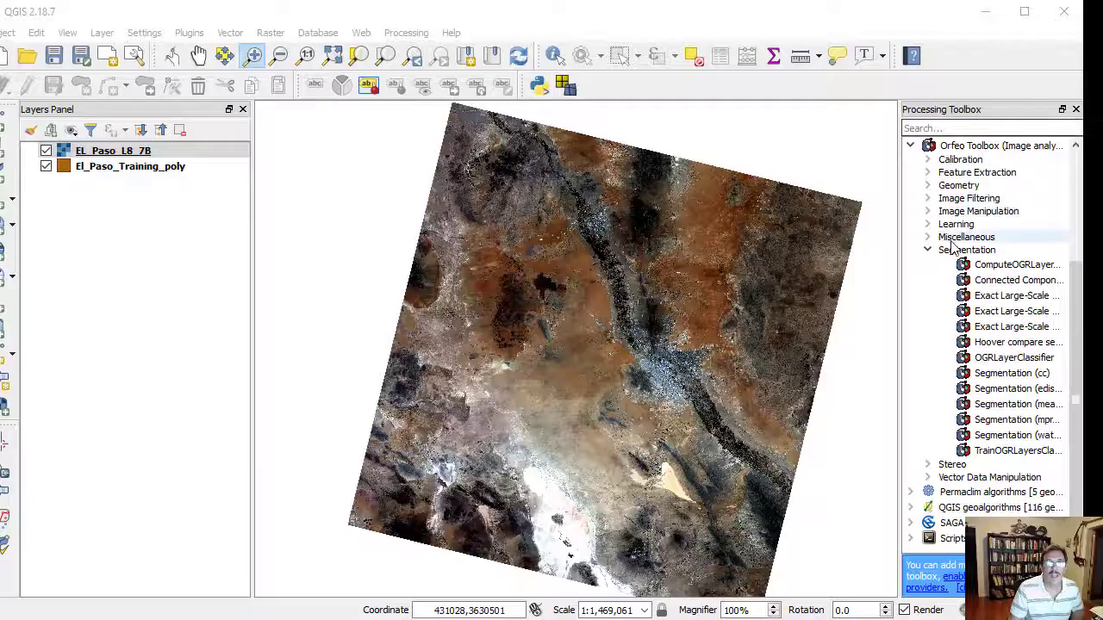
# Step: Open Orfeo's Exact Large-Scale Mean-Shift segmentation step 1 (smoothing) for EL_Paso_L8_7B, with available RAM 10000 Mb and range radius 30
pyautogui.moveTo(882, 253); pyautogui.dragTo(722, 241)
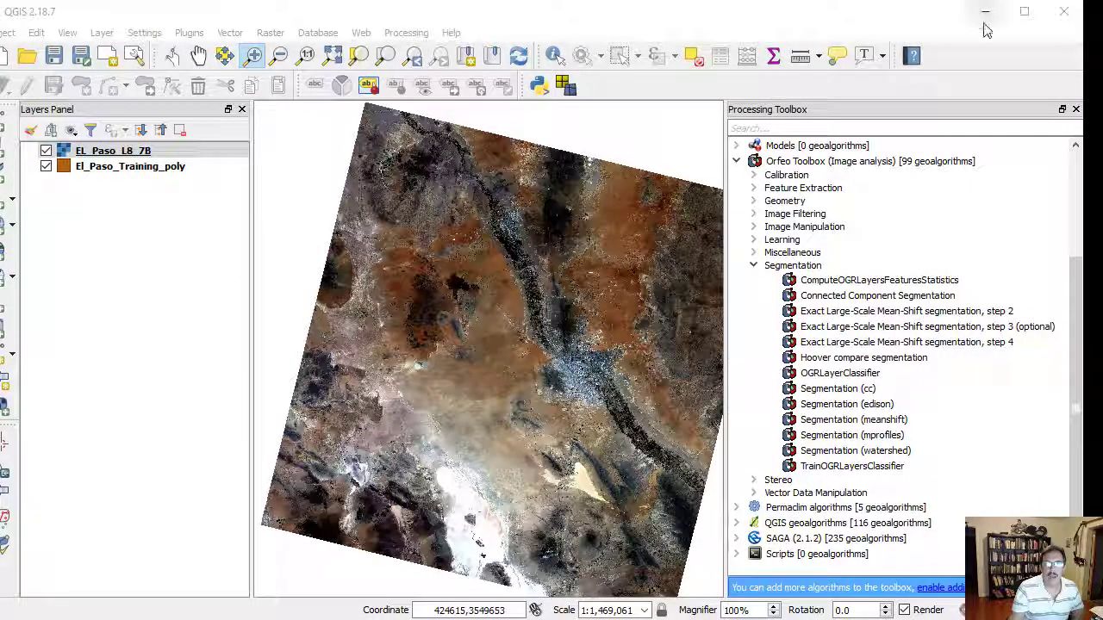
pyautogui.click(754, 214)
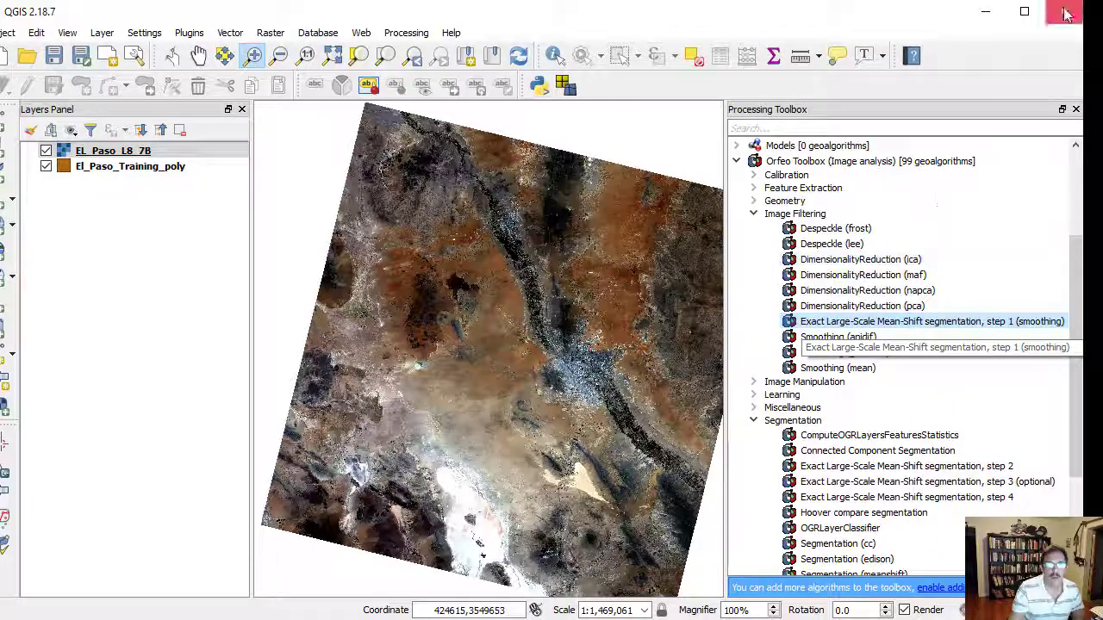
pyautogui.doubleClick(960, 321)
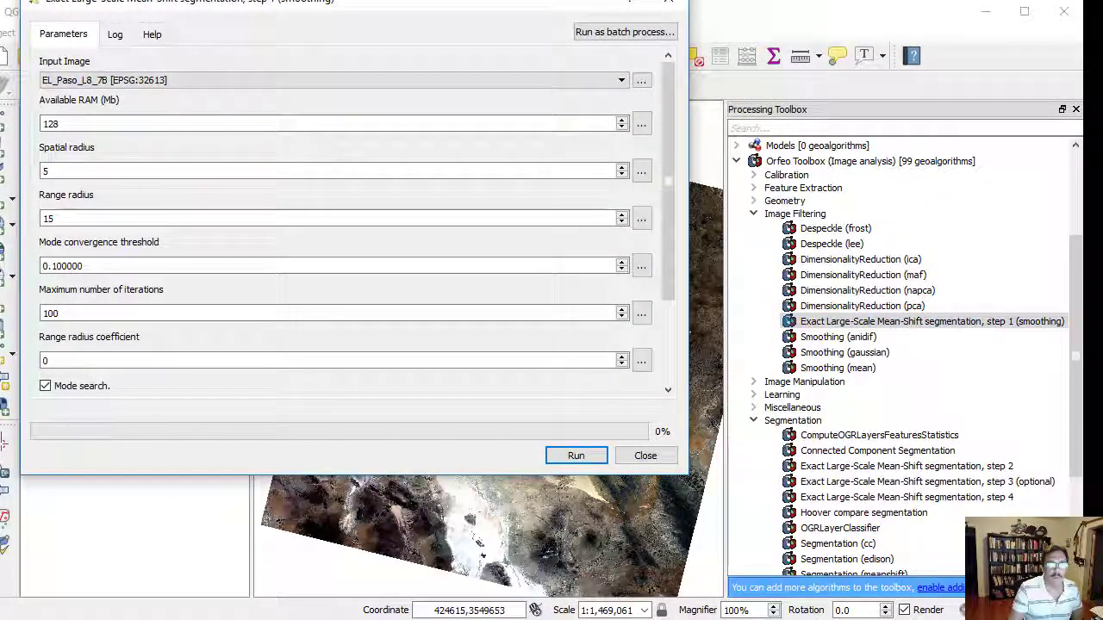
pyautogui.moveTo(530, 4); pyautogui.dragTo(648, 117)
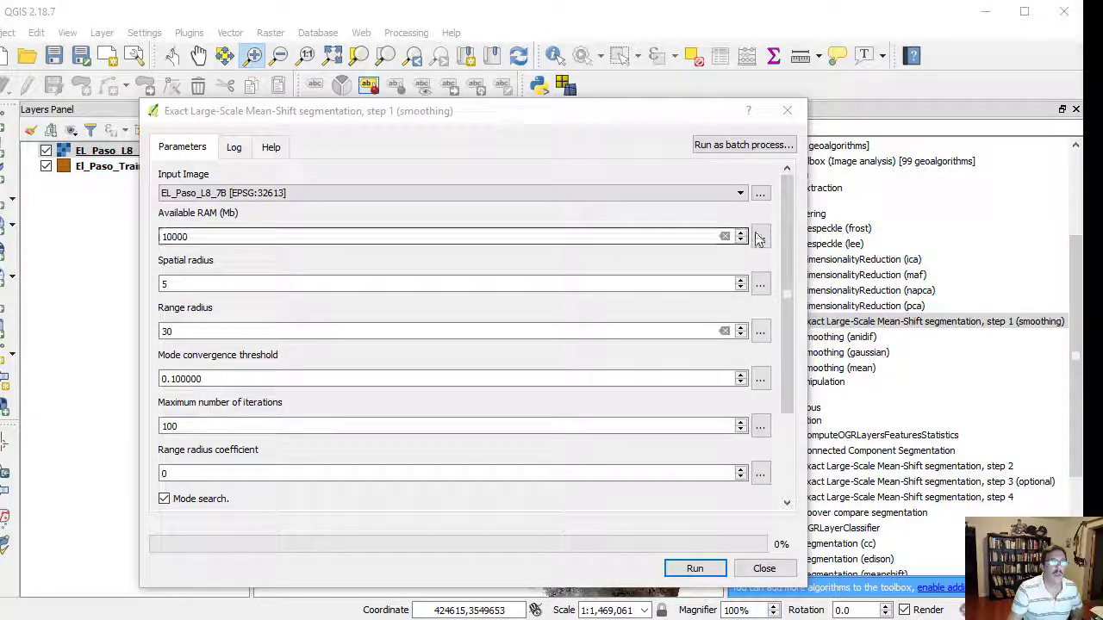
# Step: Review the MeanShiftSmoothing help for the descriptions of the smoothing parameters, including spatial radius and range radius
pyautogui.moveTo(786, 243); pyautogui.dragTo(787, 216)
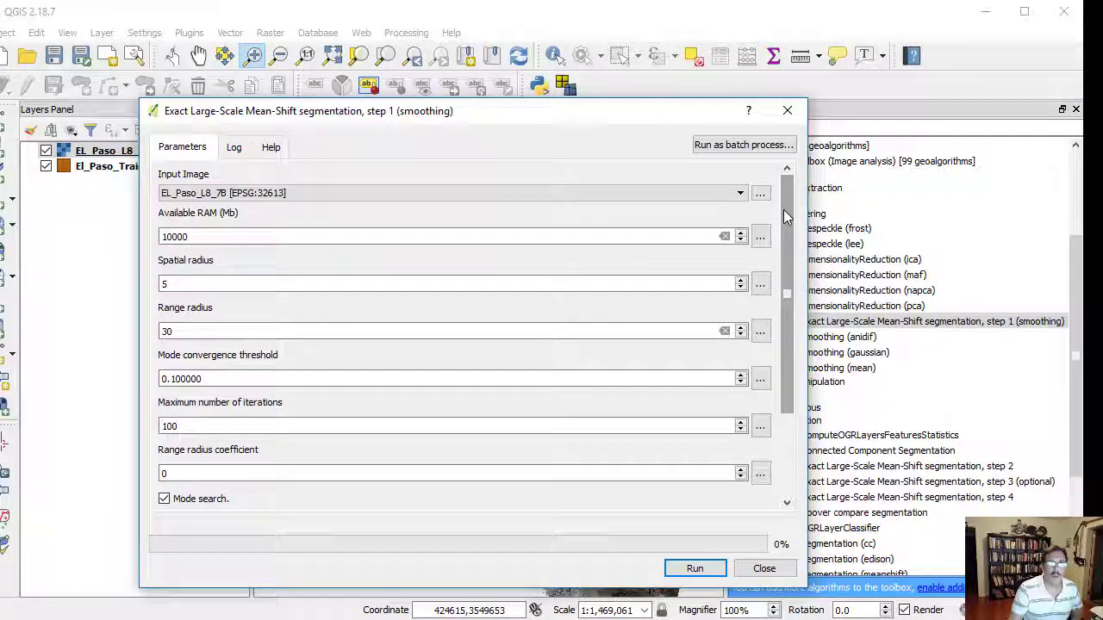
pyautogui.click(276, 151)
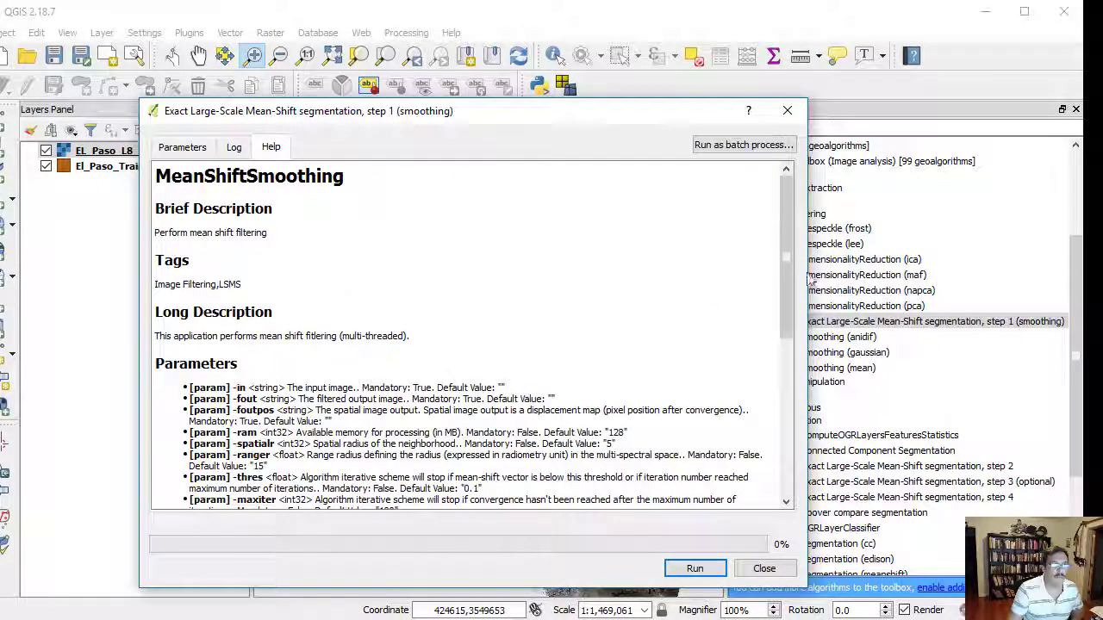
pyautogui.moveTo(785, 281); pyautogui.dragTo(786, 404)
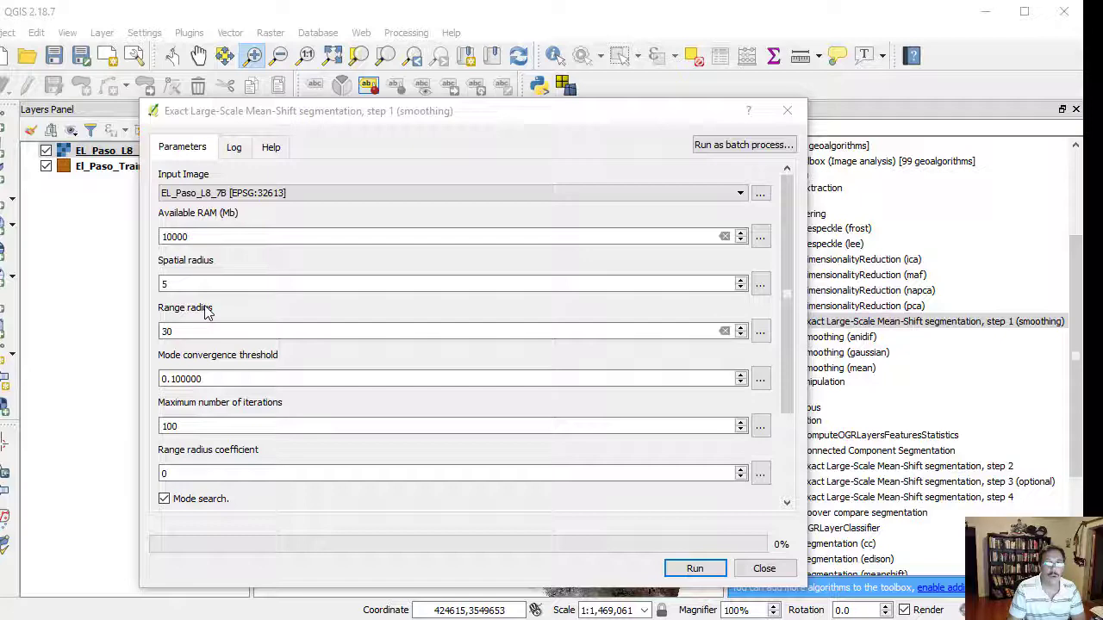
pyautogui.click(271, 147)
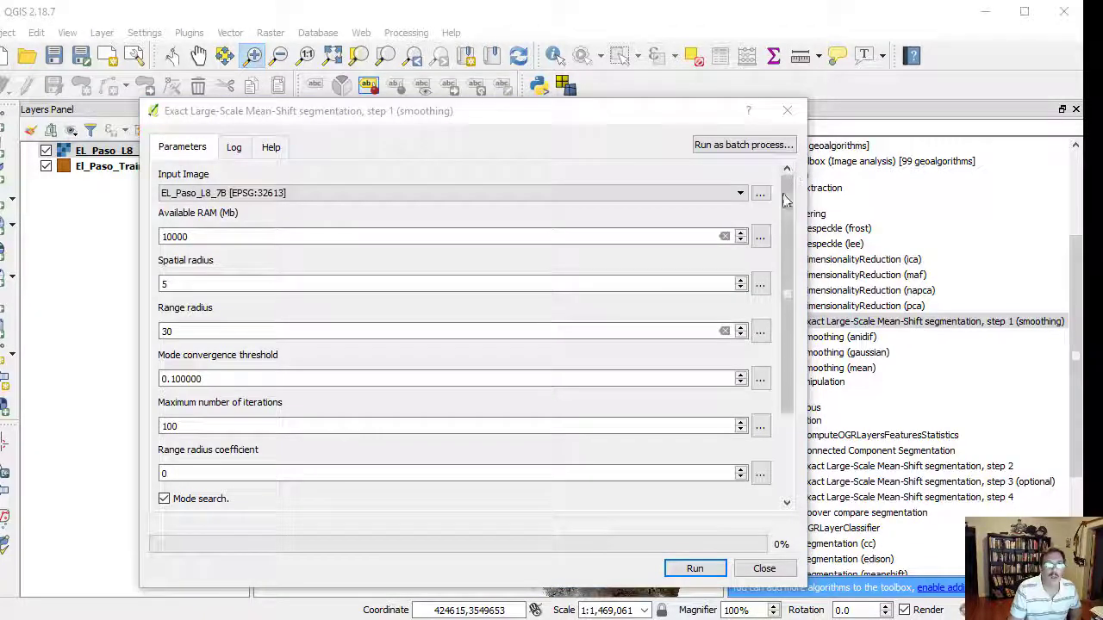
# Step: Try to run the smoothing with outputs El Paso L8 Filtered.tif and El Paso L8 Spatial.tif in Output for videos, and close the tool
pyautogui.moveTo(784, 200); pyautogui.dragTo(784, 258)
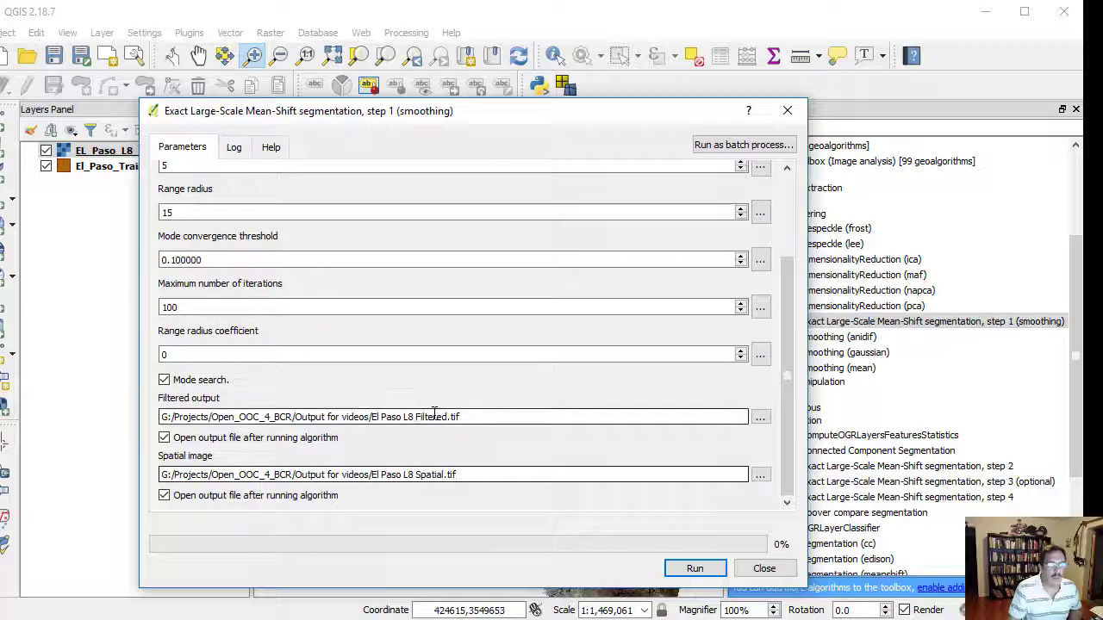
pyautogui.click(388, 479)
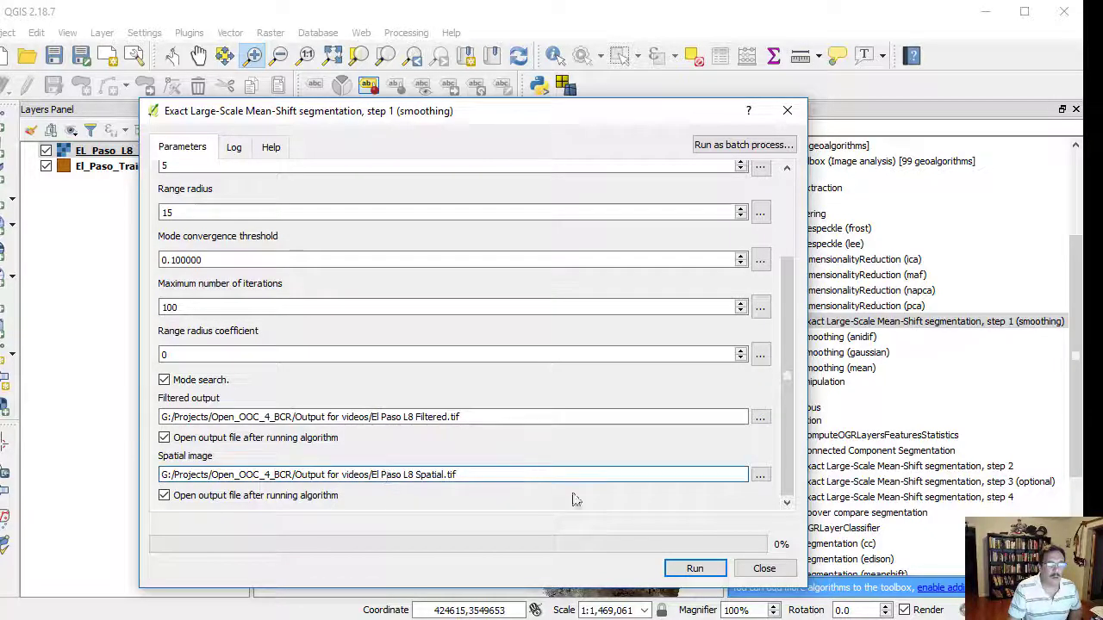
pyautogui.click(696, 568)
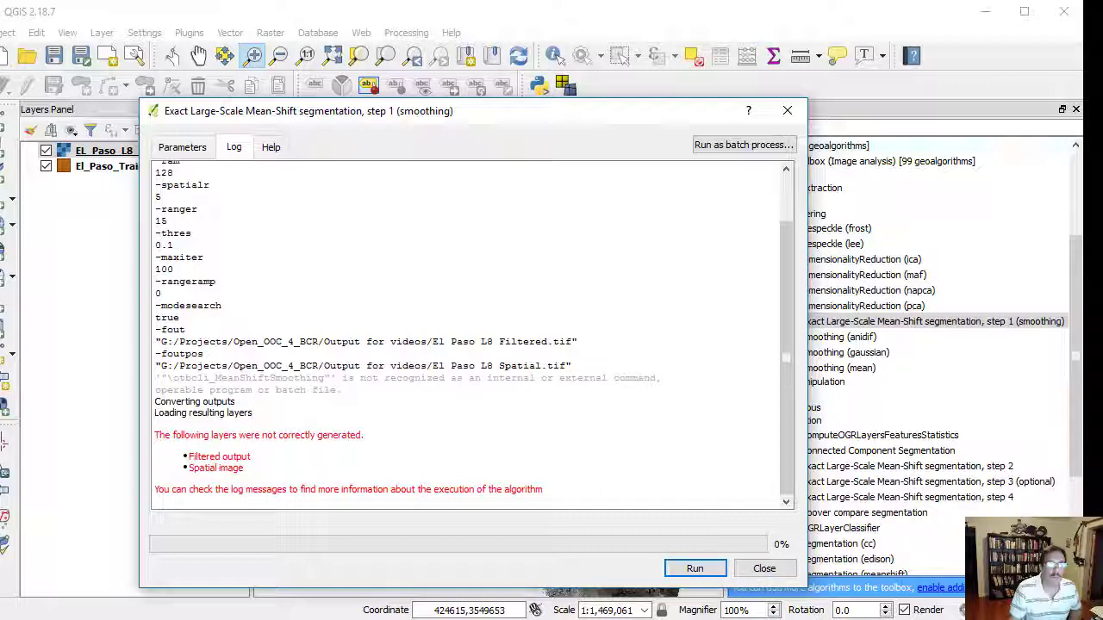
pyautogui.click(762, 571)
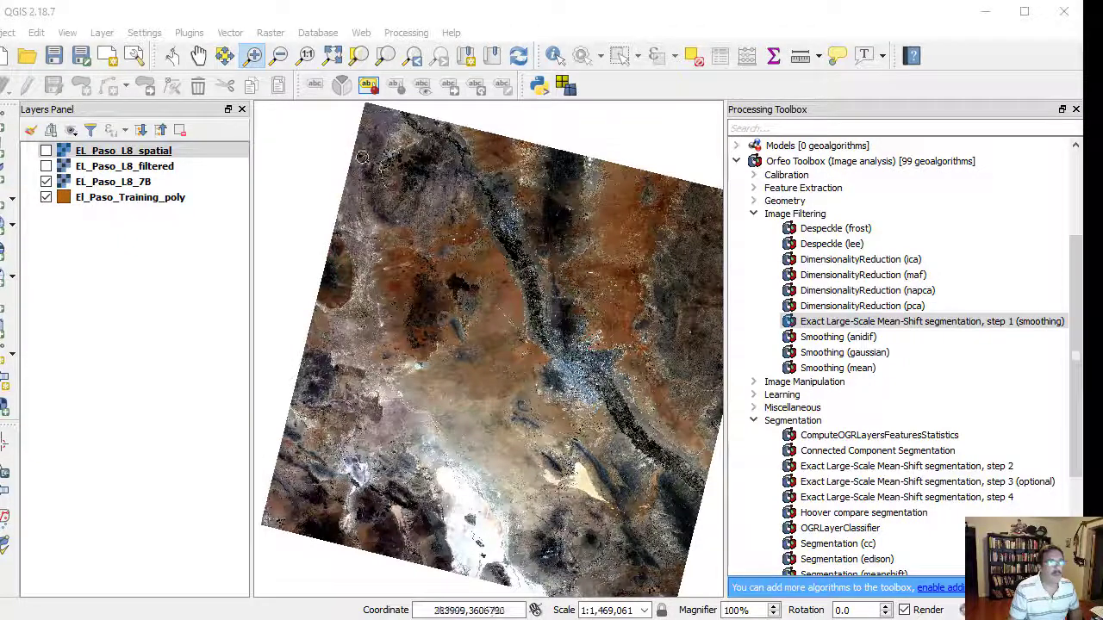
# Step: Show the EL_Paso_L8_filtered layer on the map and check which bands its style offers for the red channel
pyautogui.click(46, 167)
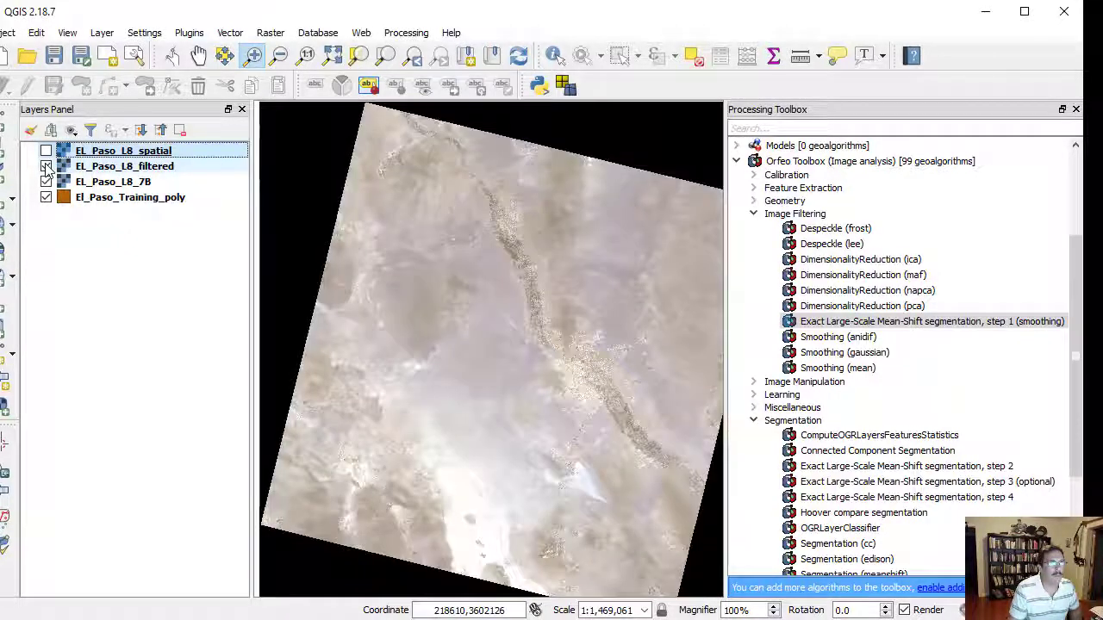
pyautogui.click(47, 152)
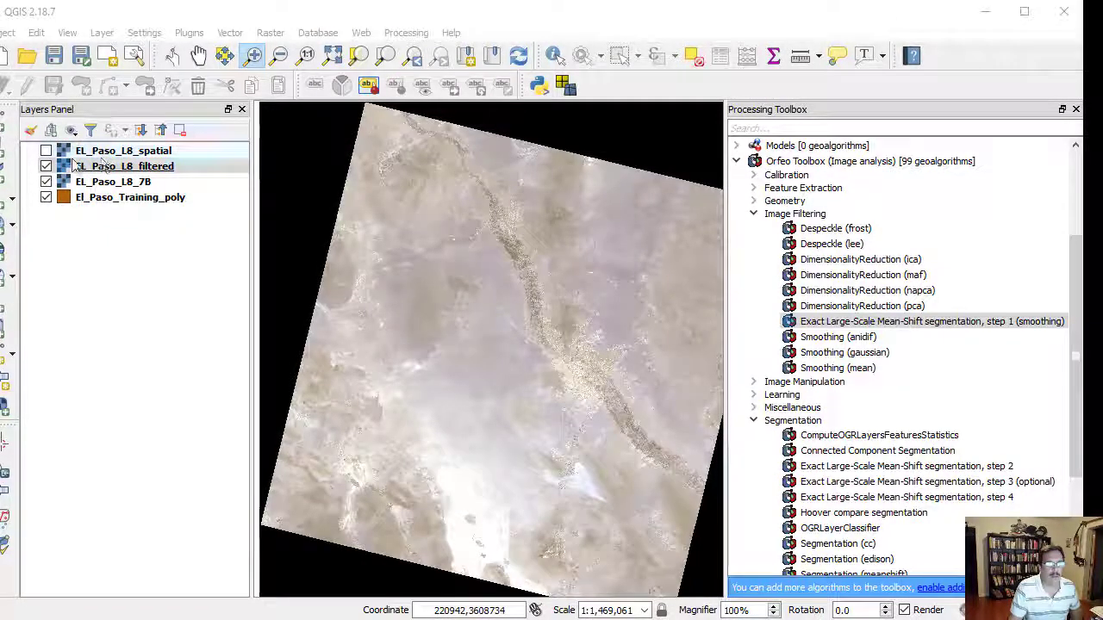
pyautogui.doubleClick(105, 168)
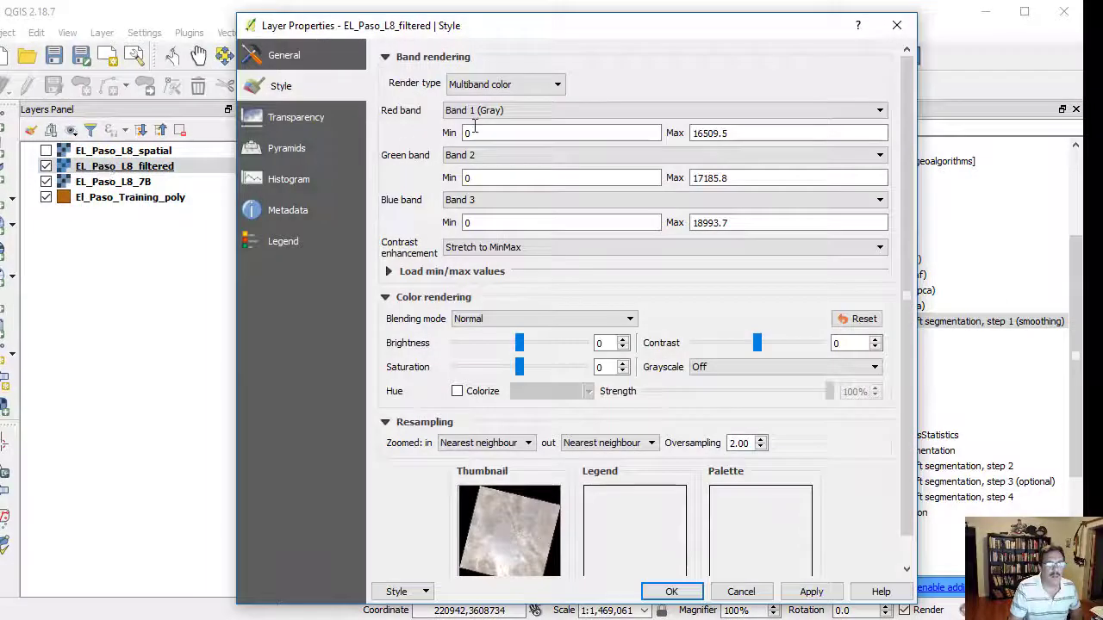
pyautogui.click(548, 114)
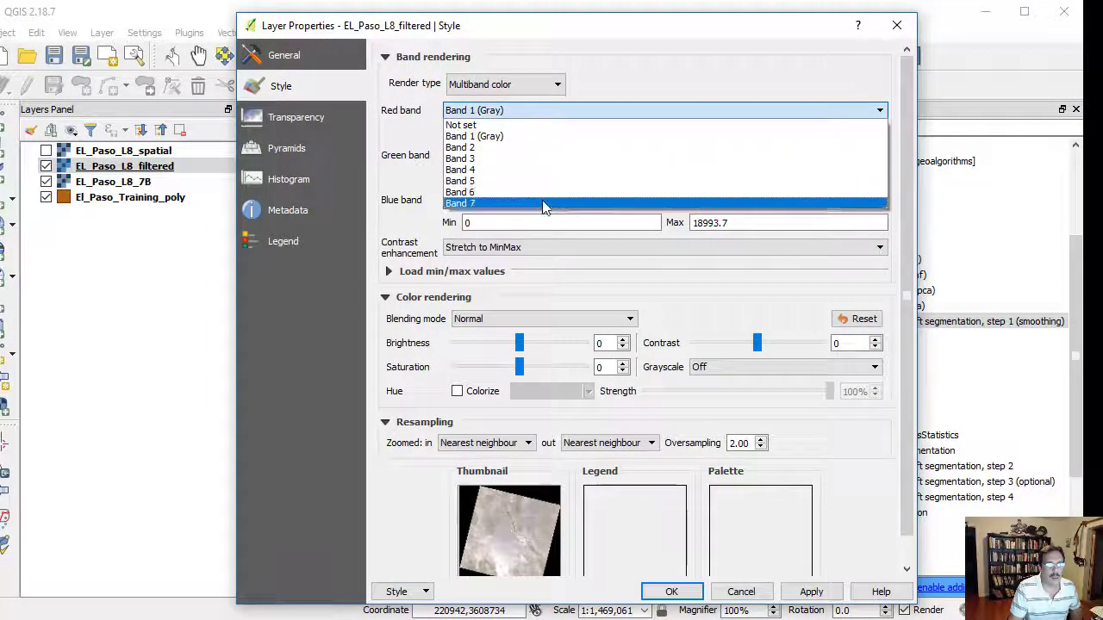
pyautogui.click(669, 592)
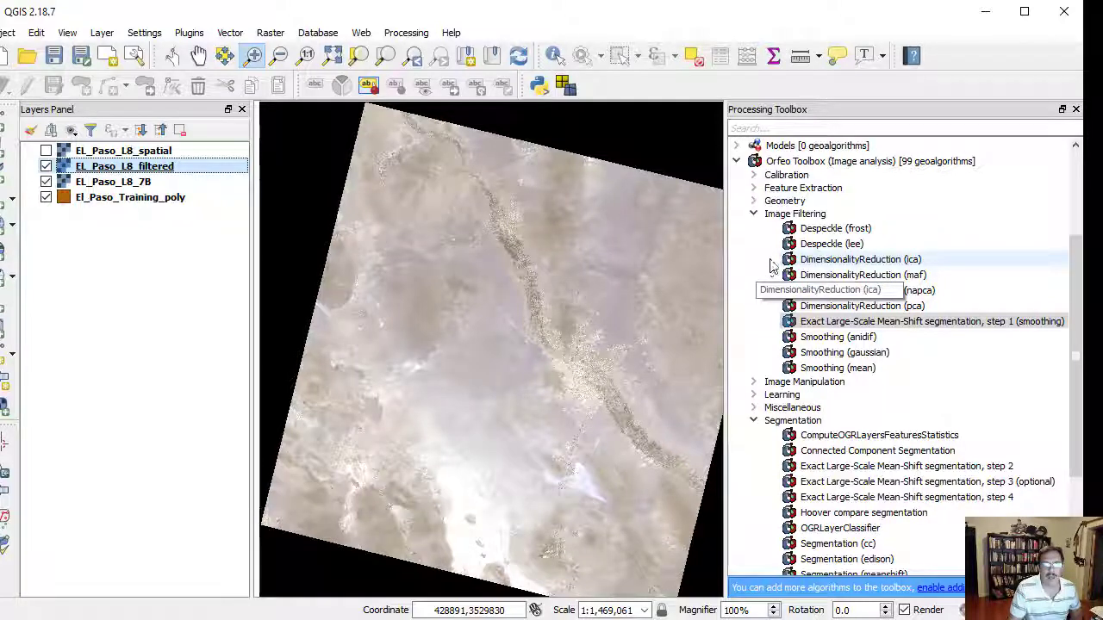
# Step: Open Exact Large-Scale Mean-Shift segmentation step 2 and choose EL_Paso_L8_filtered as the filtered image
pyautogui.click(754, 215)
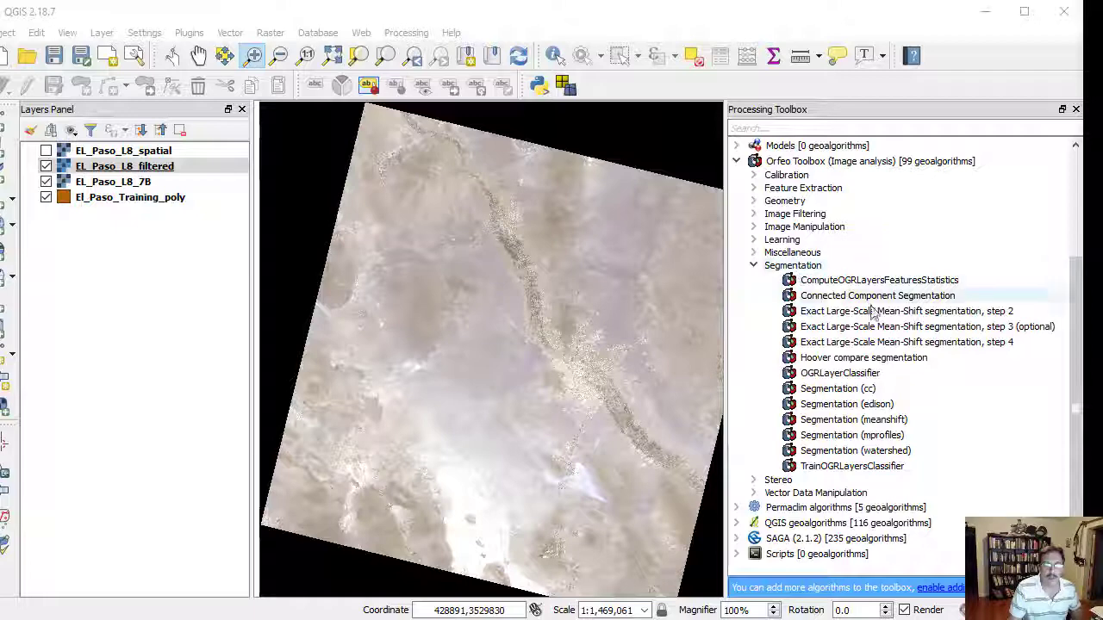
pyautogui.doubleClick(953, 314)
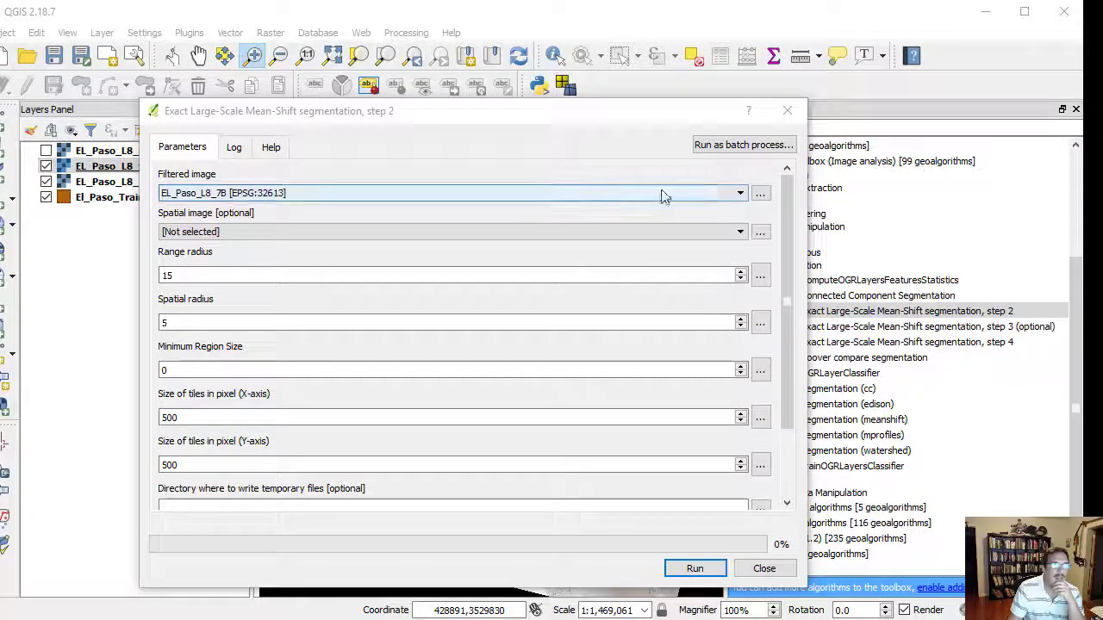
pyautogui.click(739, 194)
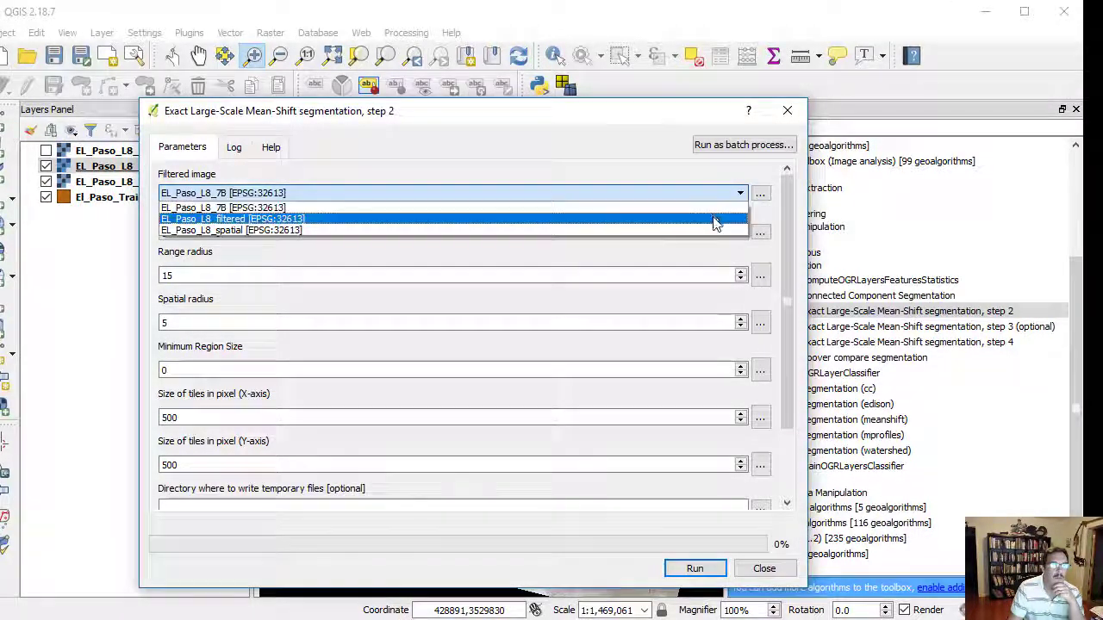
pyautogui.click(714, 220)
pyautogui.moveTo(483, 112); pyautogui.dragTo(559, 122)
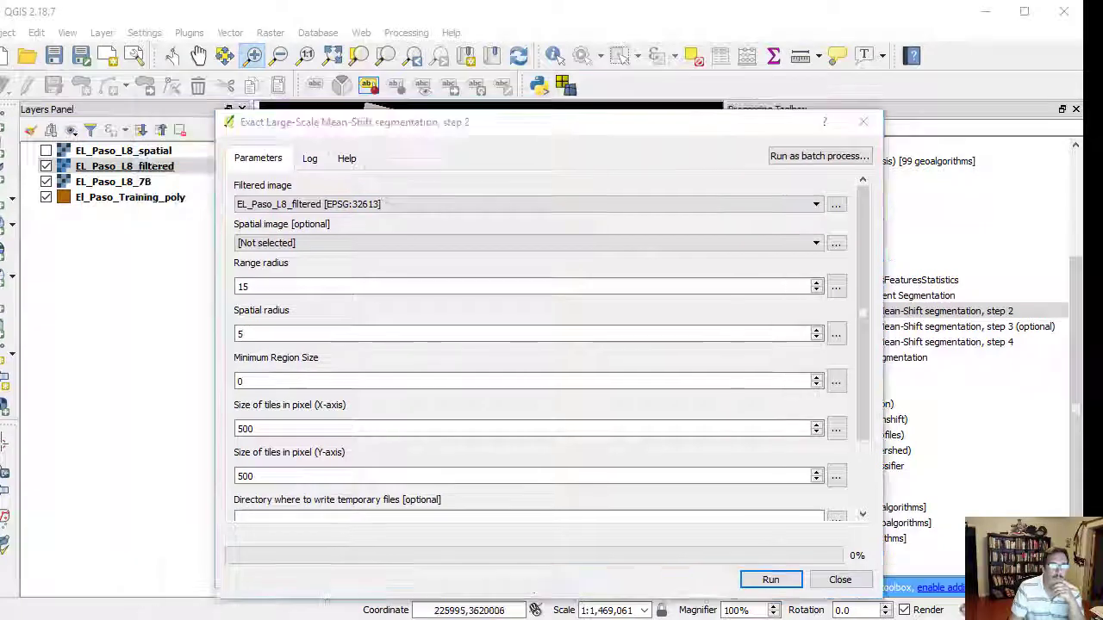
# Step: Examine the general info, band styling and raster histogram in the EL_Paso_L8_filtered layer properties
pyautogui.doubleClick(170, 169)
pyautogui.click(289, 58)
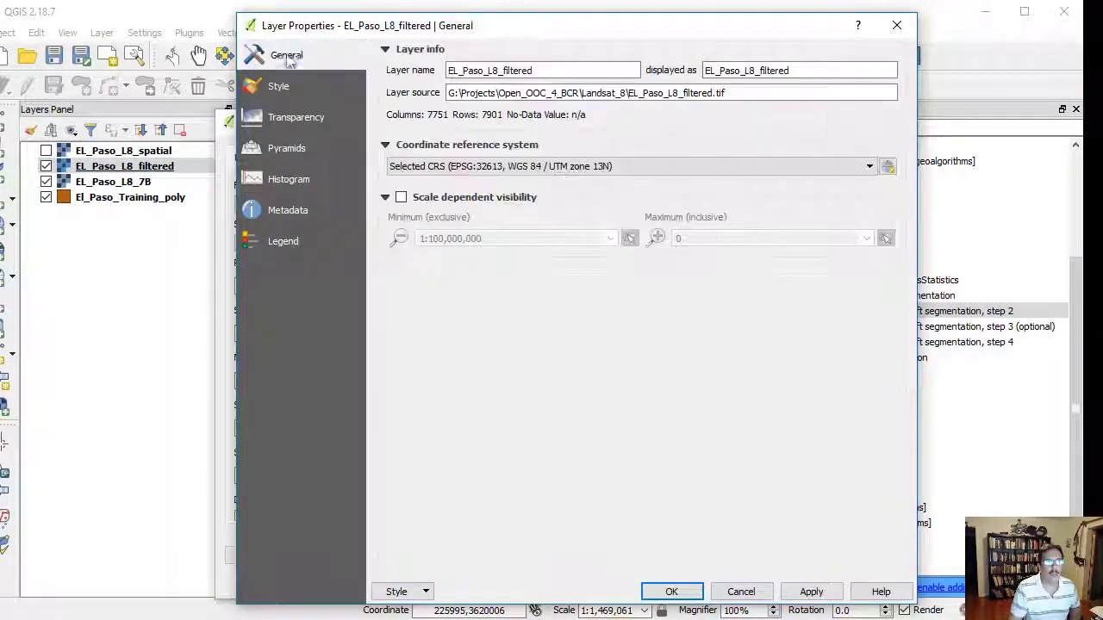
pyautogui.click(280, 89)
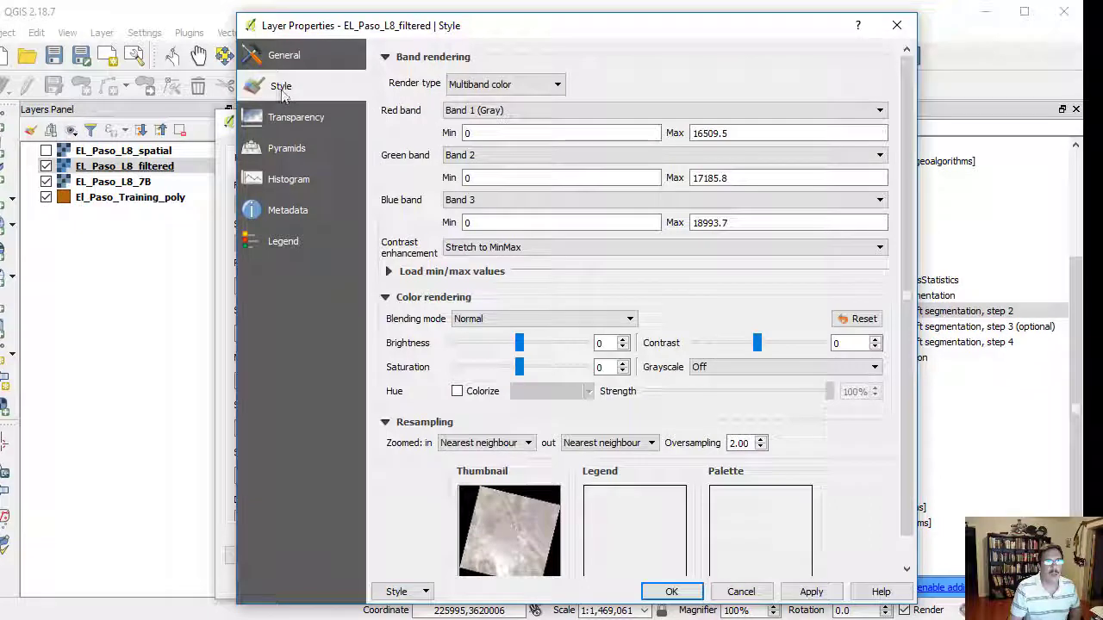
pyautogui.click(292, 181)
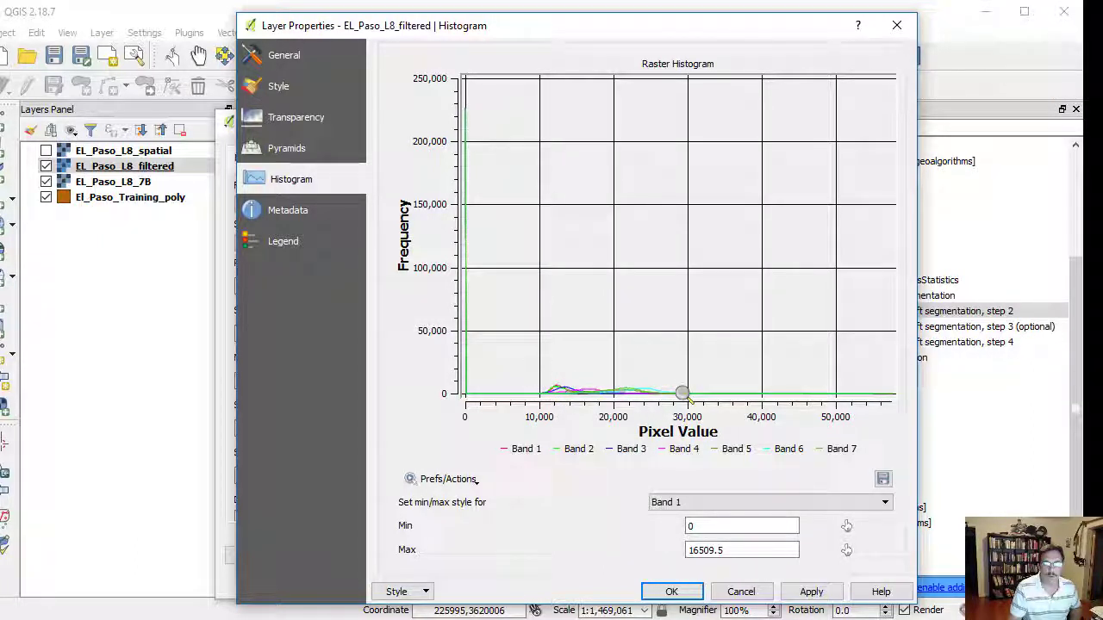
pyautogui.click(670, 591)
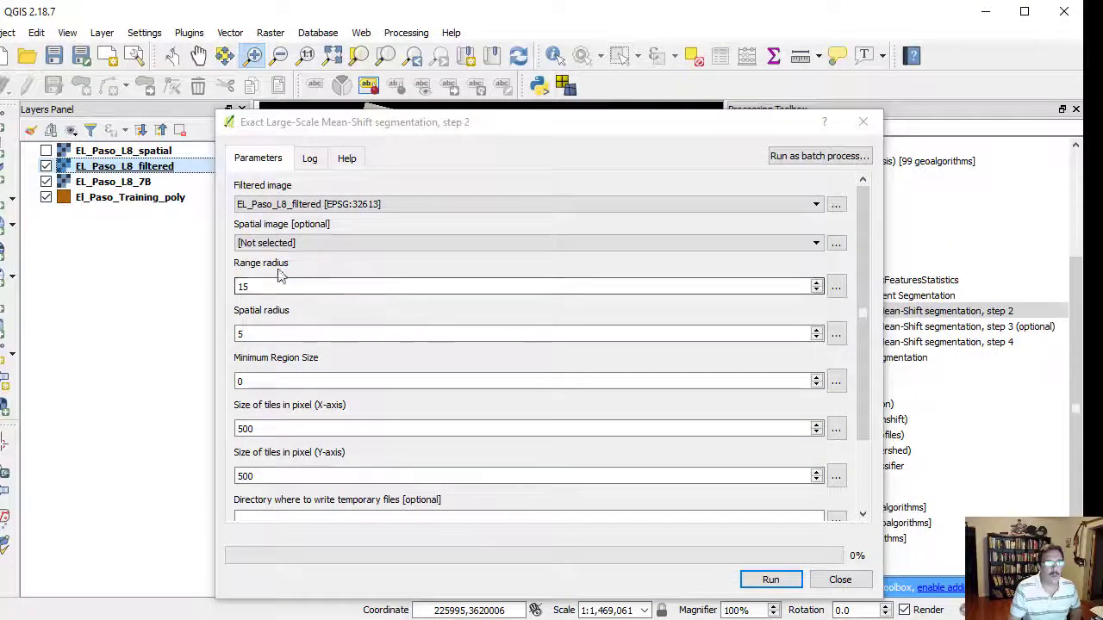
# Step: Change the range radius for the step 2 segmentation of the filtered image
pyautogui.click(260, 286)
pyautogui.write('00')
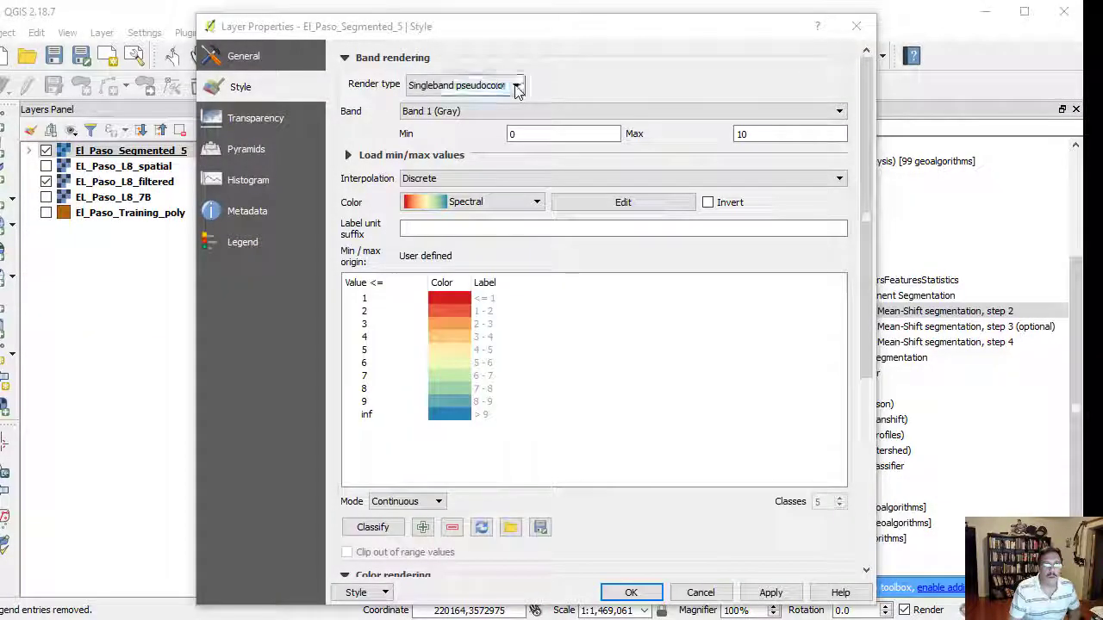
# Step: Render the El_Paso_Segmented_5 raster as singleband pseudocolor with Discrete interpolation and the Spectral color ramp
pyautogui.click(518, 86)
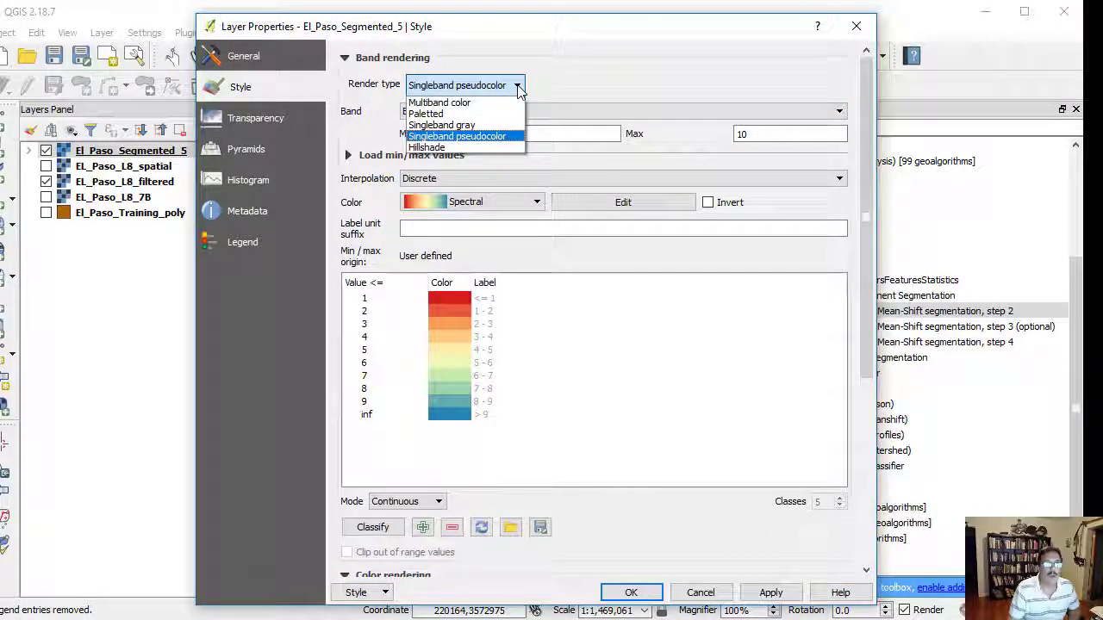
pyautogui.click(495, 136)
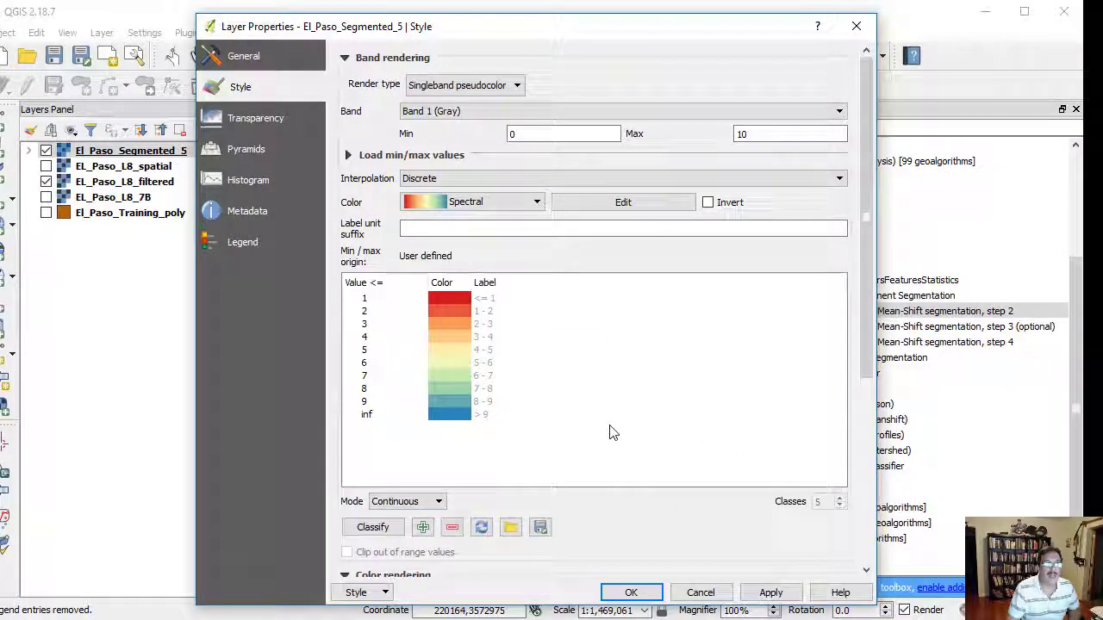
pyautogui.click(631, 592)
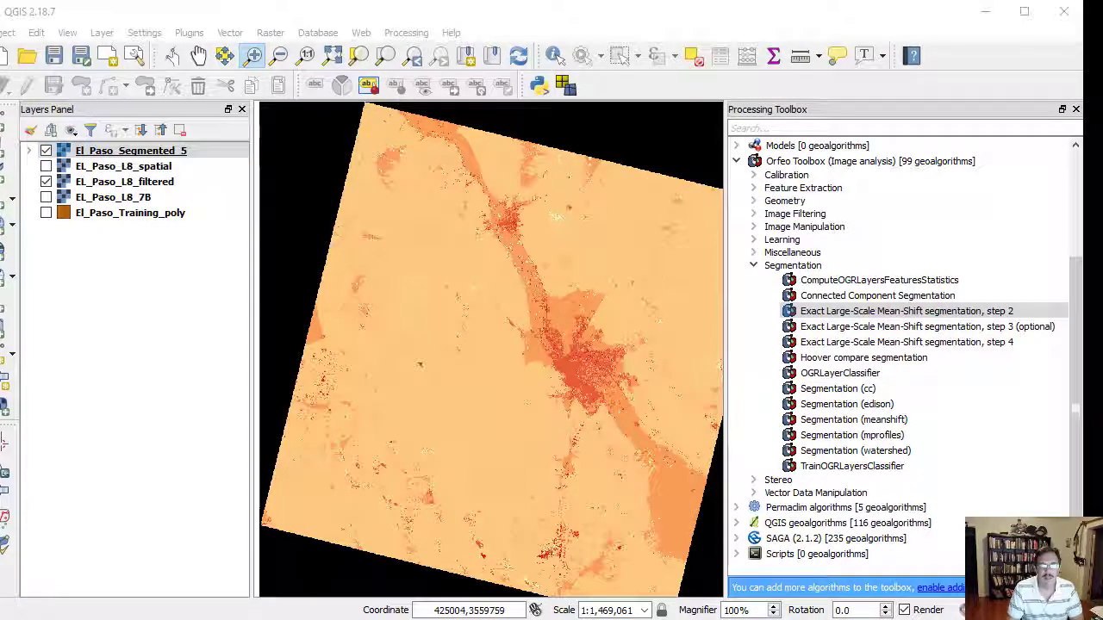
# Step: Merge small regions of El_Paso_Segmented_5 with segmentation step 3, using input EL_Paso_L8_7B, minimum region size 10 and output El_Paso_output3, and review the tool's help
pyautogui.press('Down')
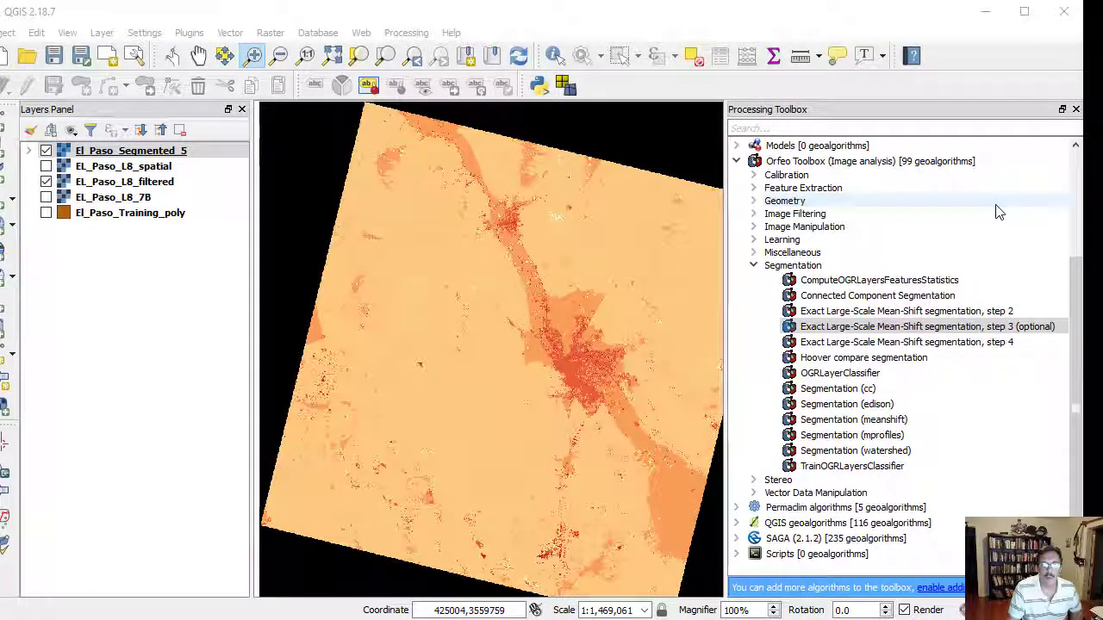
pyautogui.doubleClick(945, 332)
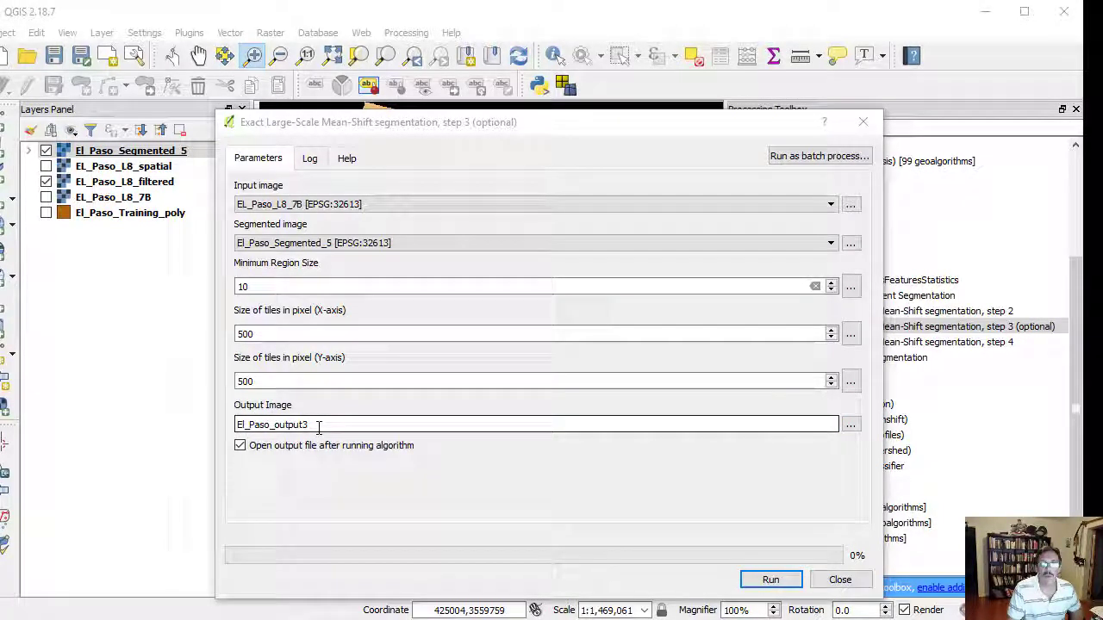
pyautogui.click(348, 159)
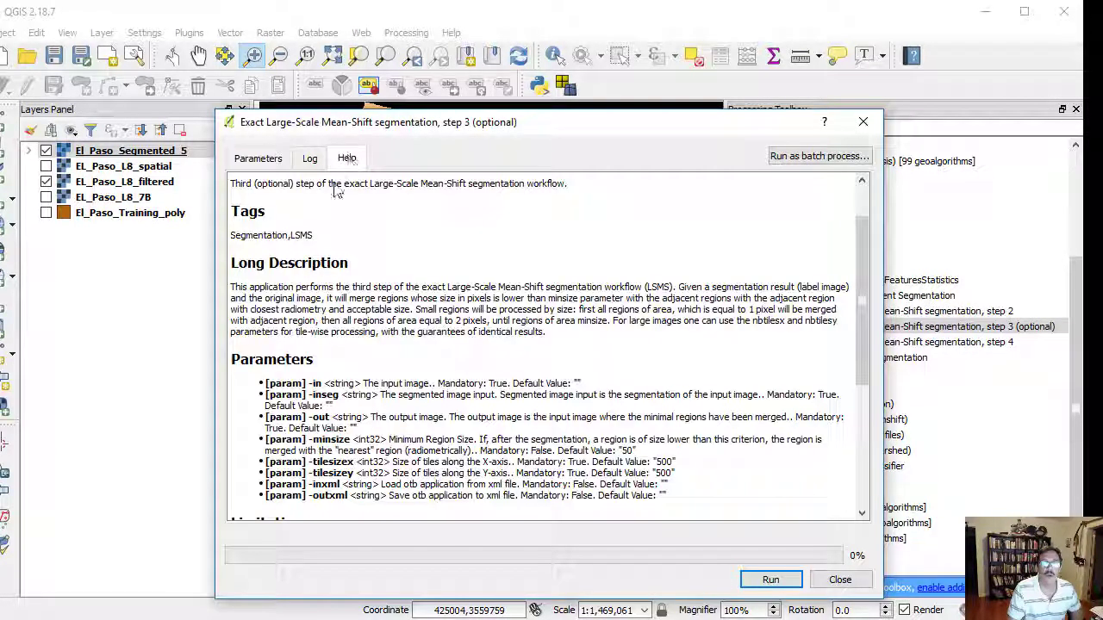
pyautogui.scroll(-5, 395, 347)
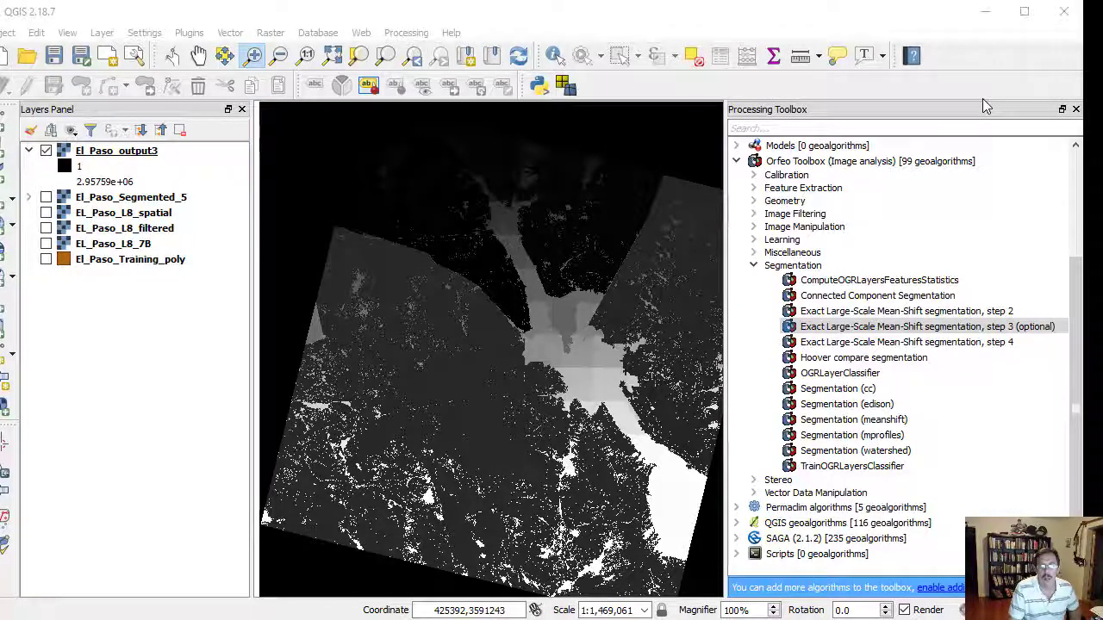
# Step: Vectorize El_Paso_output3 with segmentation step 4, using EL_Paso_L8_7B as input, 500-pixel tiles and EL_Paso_Segmented_5.shp as output
pyautogui.doubleClick(929, 344)
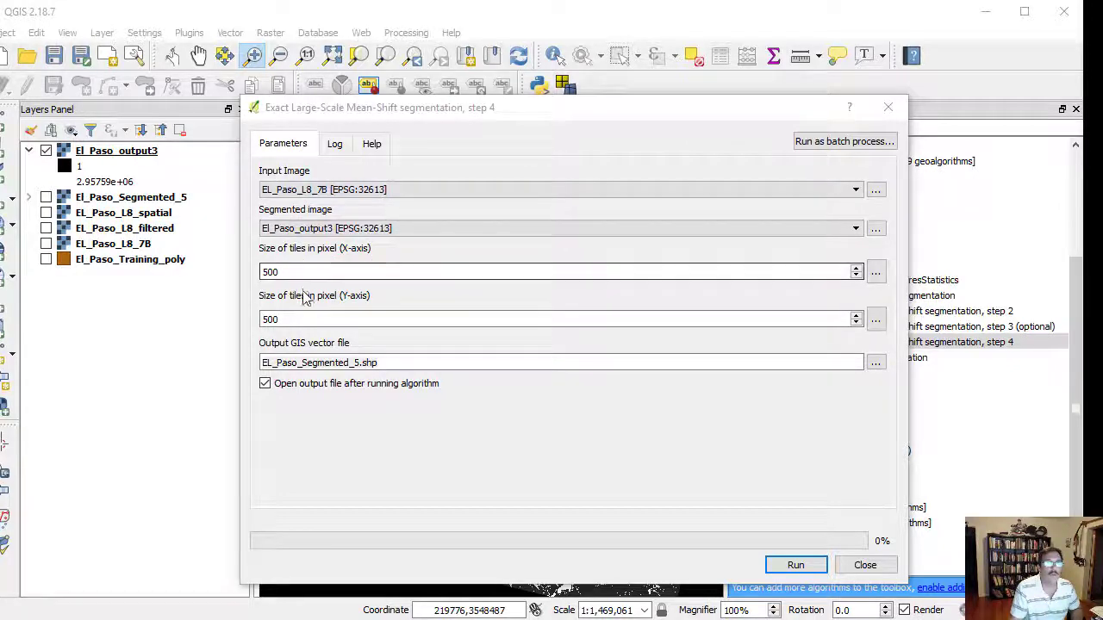
pyautogui.click(802, 570)
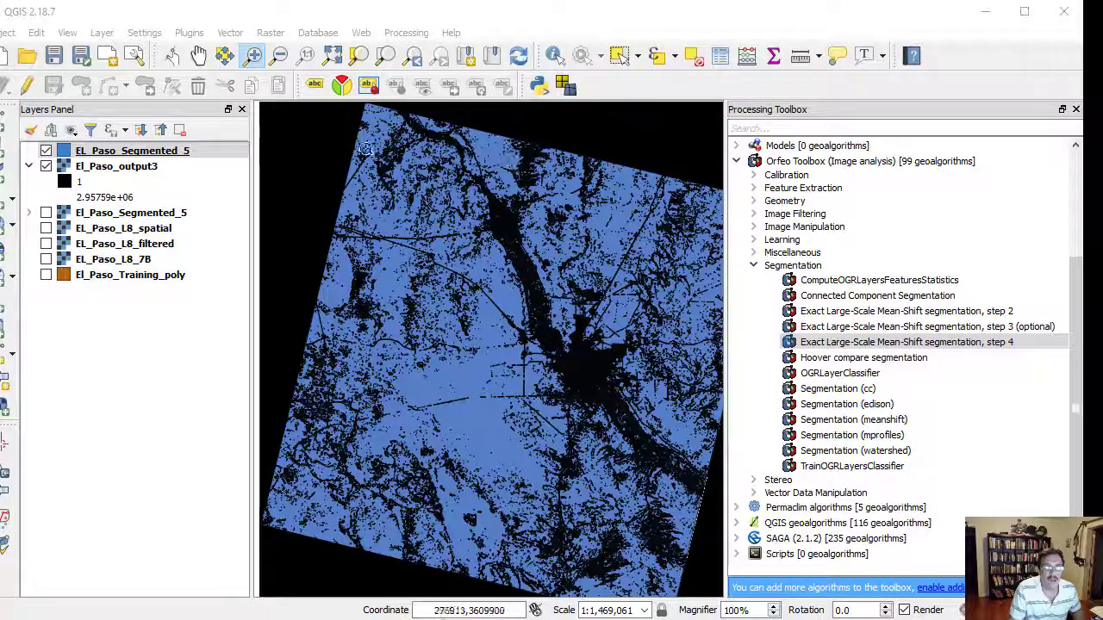
# Step: Style the EL_Paso_Segmented_5 vector layer with a transparent fill and green outline, and inspect the segments over the EL_Paso_L8_7B imagery
pyautogui.doubleClick(159, 151)
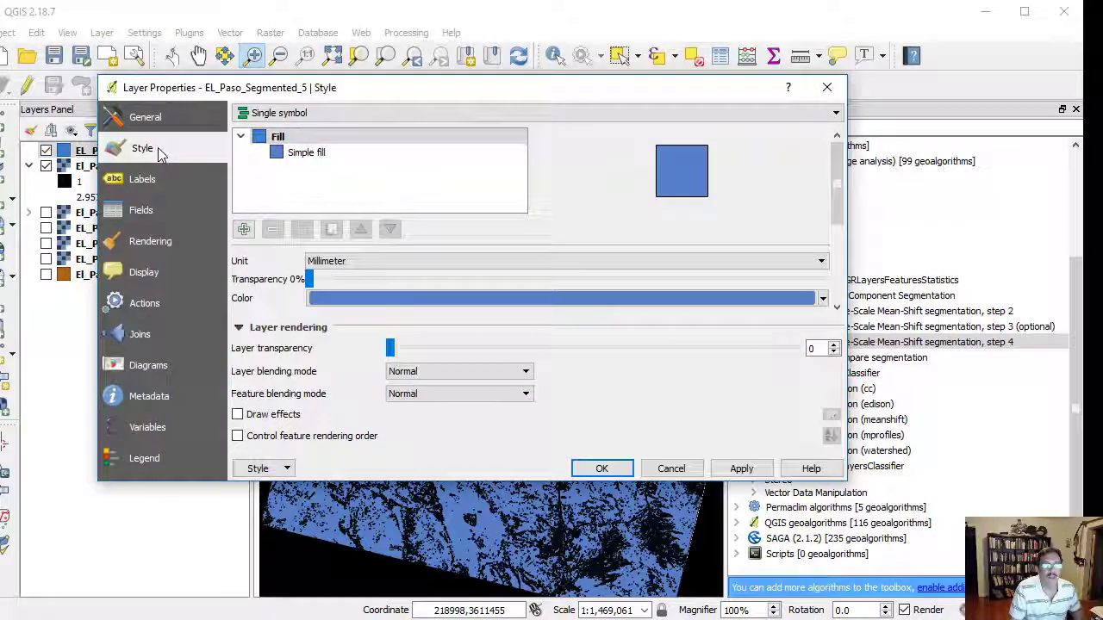
pyautogui.click(304, 153)
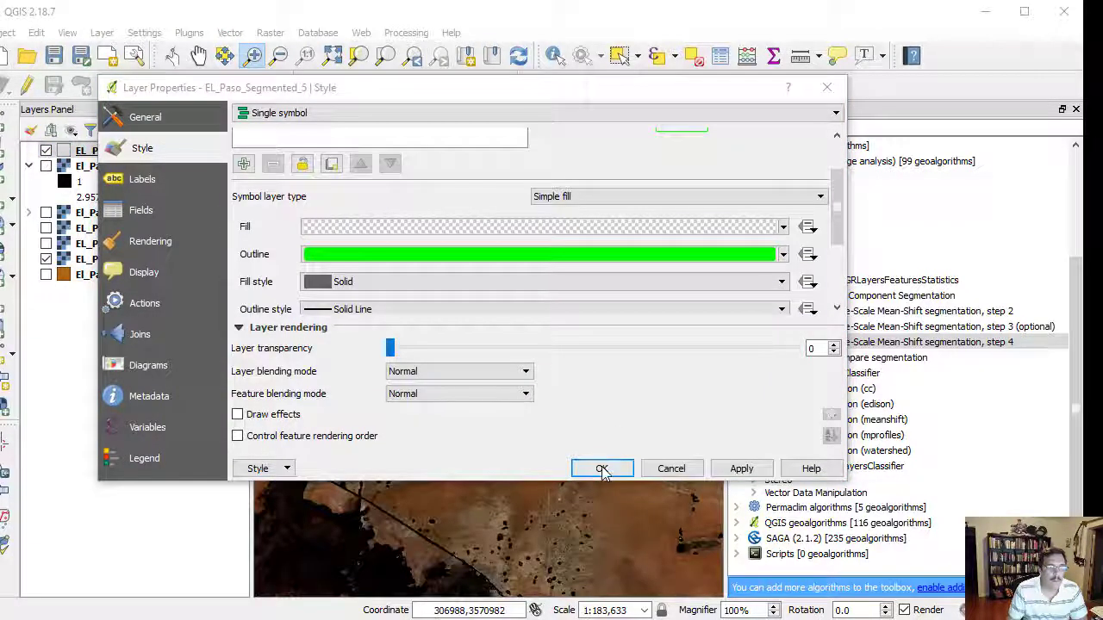
pyautogui.click(602, 469)
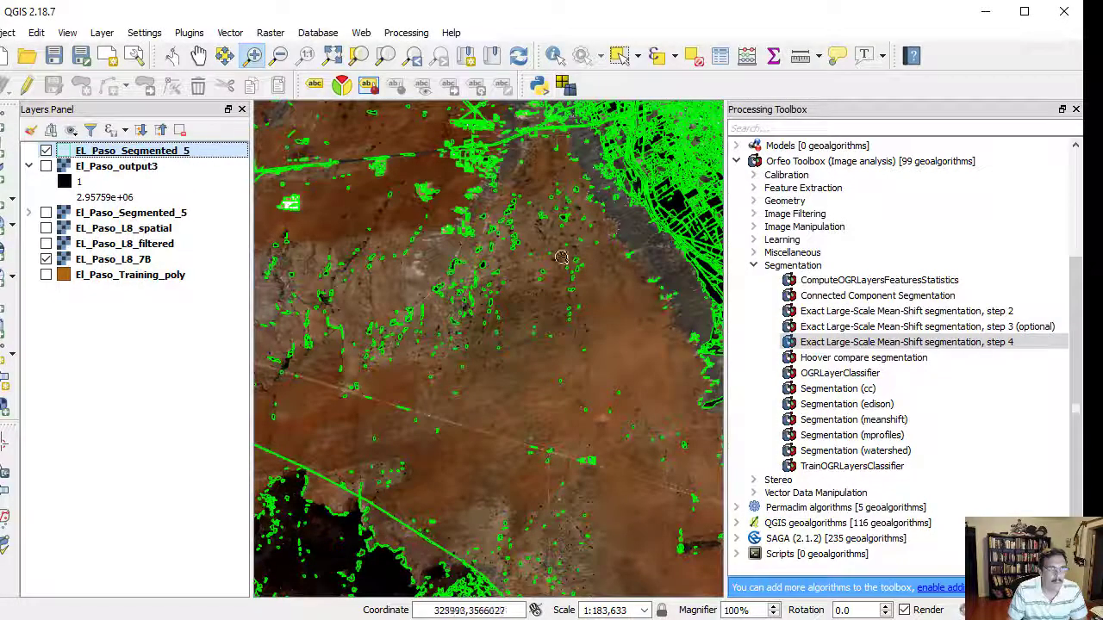
pyautogui.click(665, 219)
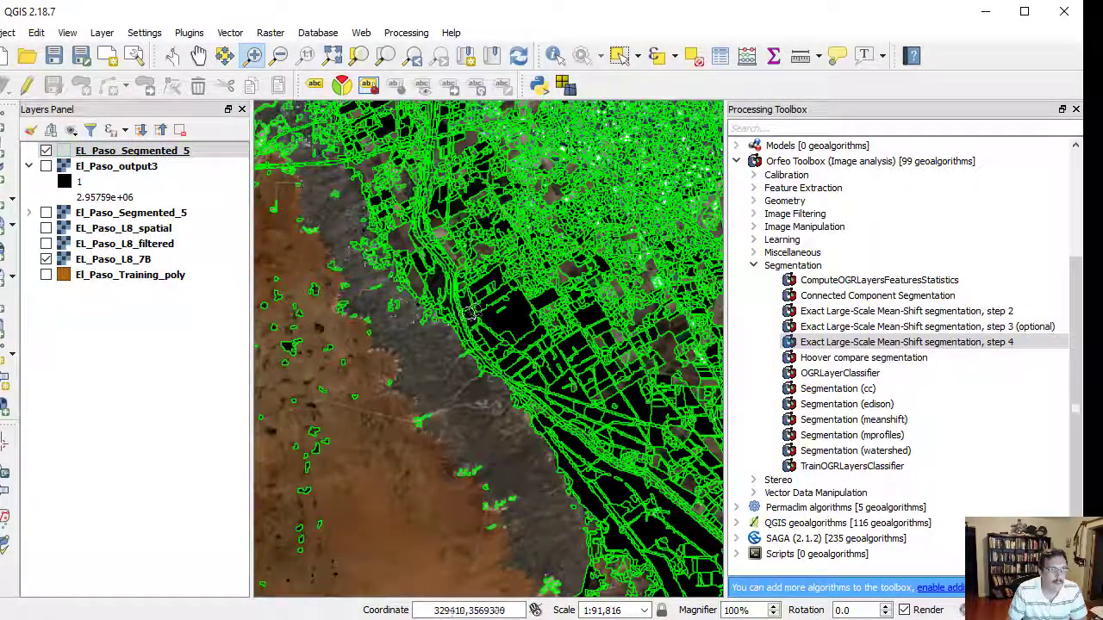
pyautogui.click(463, 315)
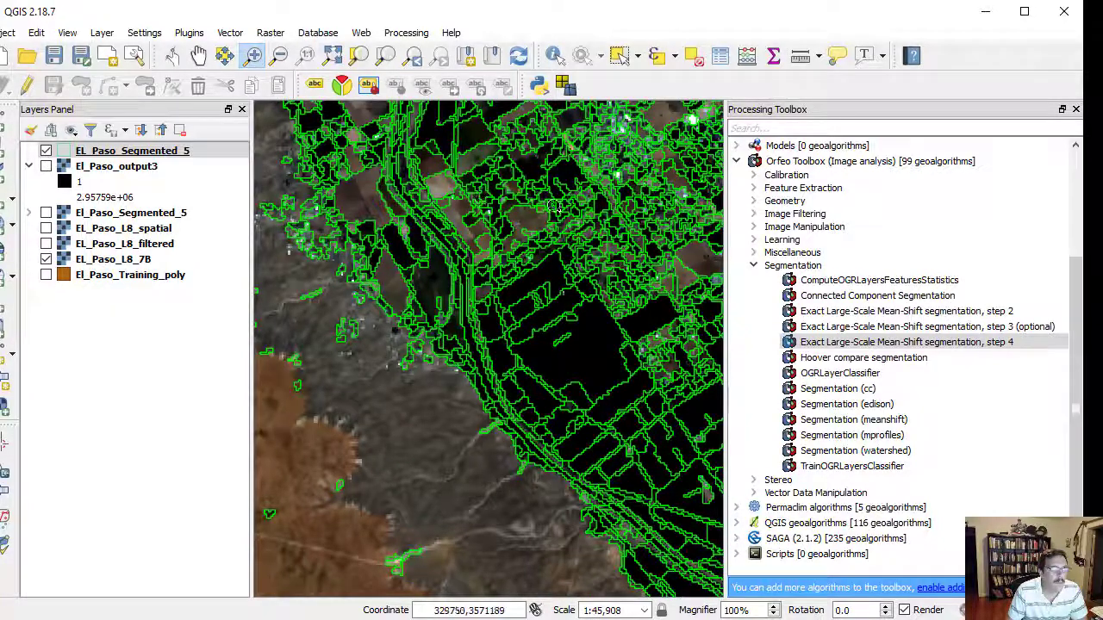
pyautogui.moveTo(607, 209); pyautogui.dragTo(517, 248)
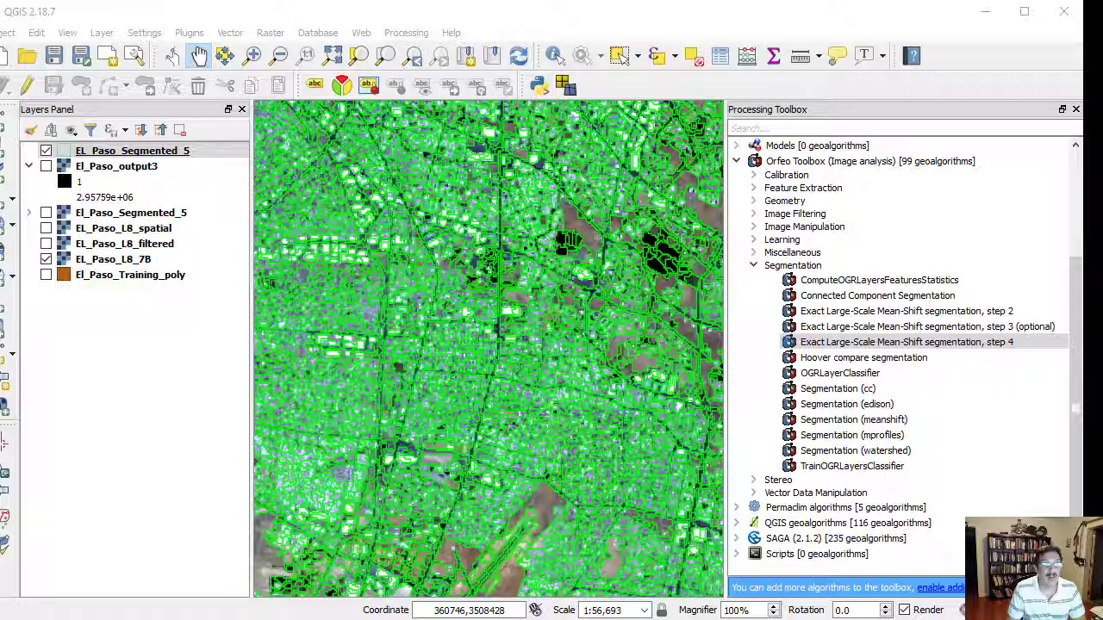
# Step: Examine the attribute table of the EL_Paso_Segmented_5 vector layer, including its pixel counts and band mean columns
pyautogui.click(133, 151)
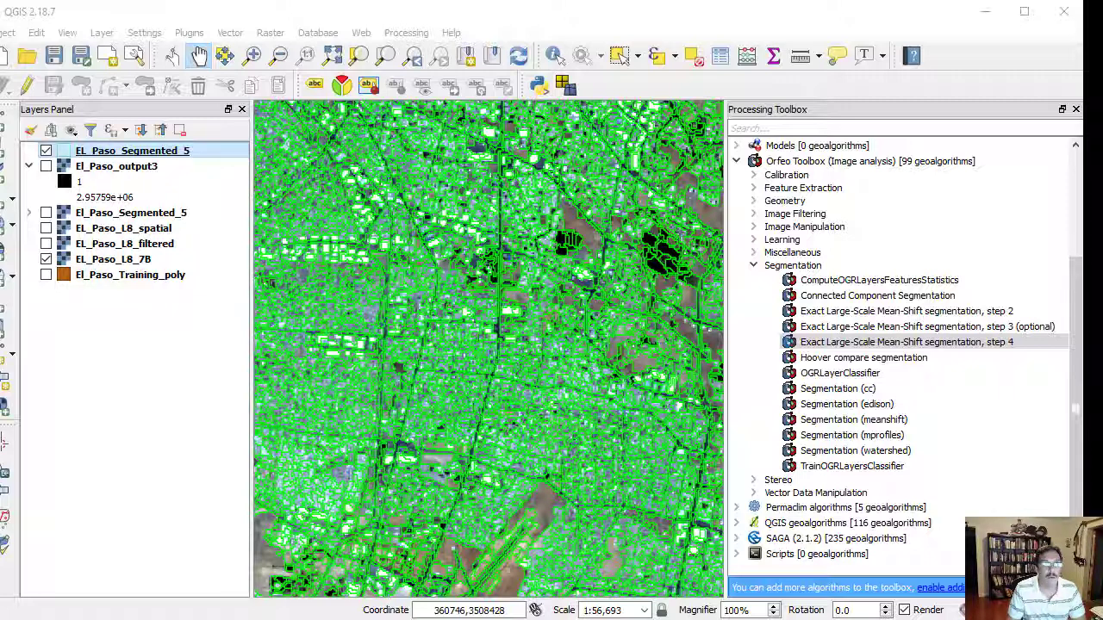
pyautogui.rightClick(154, 155)
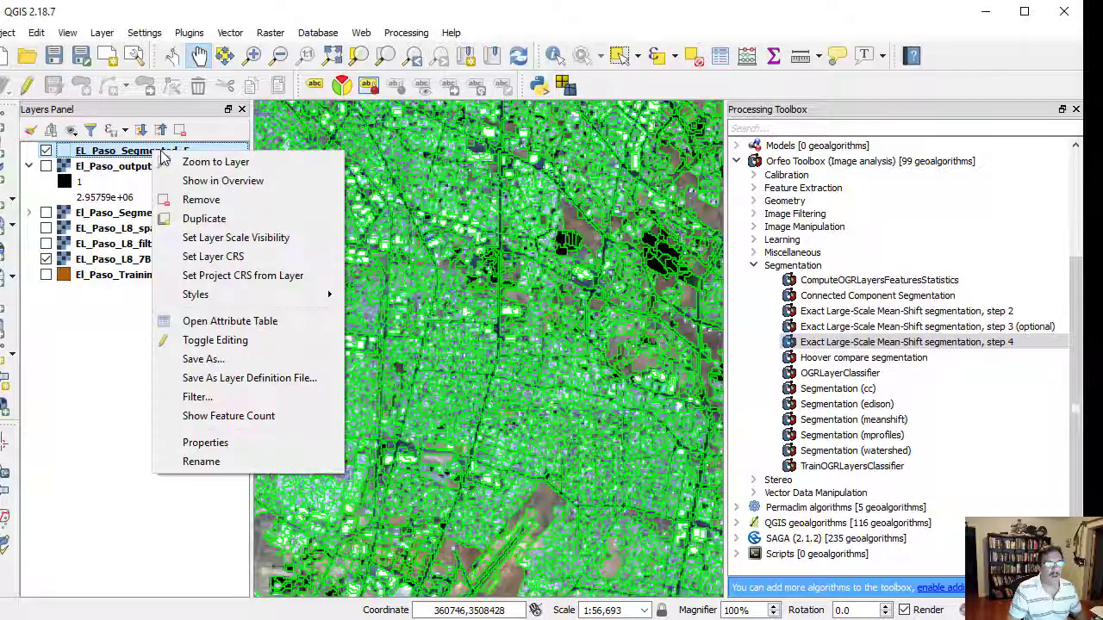
pyautogui.click(210, 321)
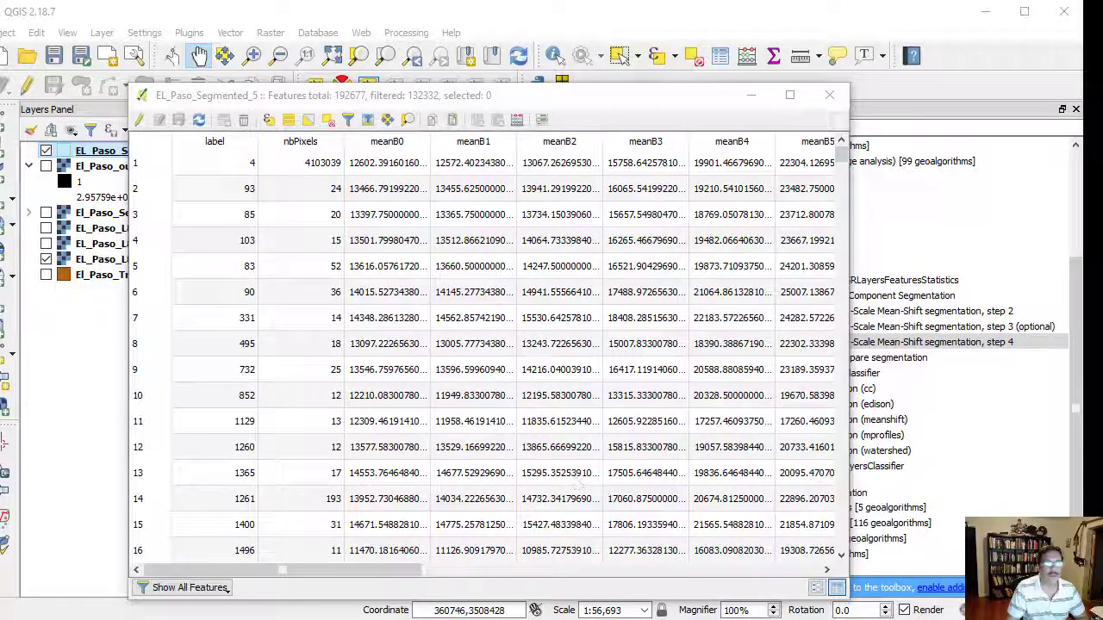
pyautogui.moveTo(362, 574); pyautogui.dragTo(444, 576)
pyautogui.moveTo(398, 568); pyautogui.dragTo(390, 567)
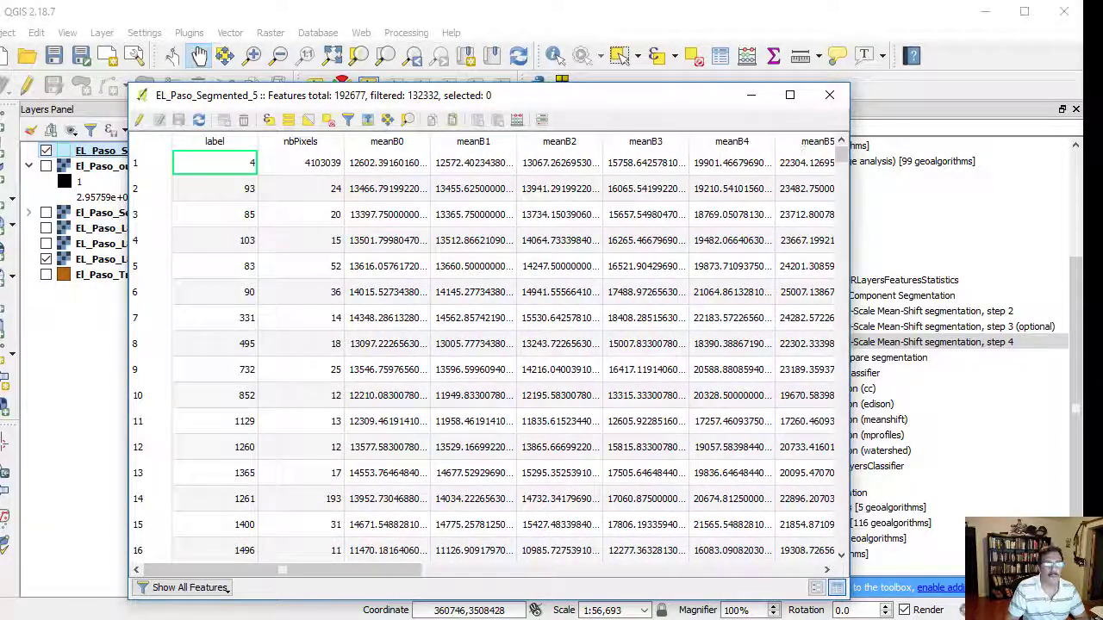
pyautogui.click(829, 94)
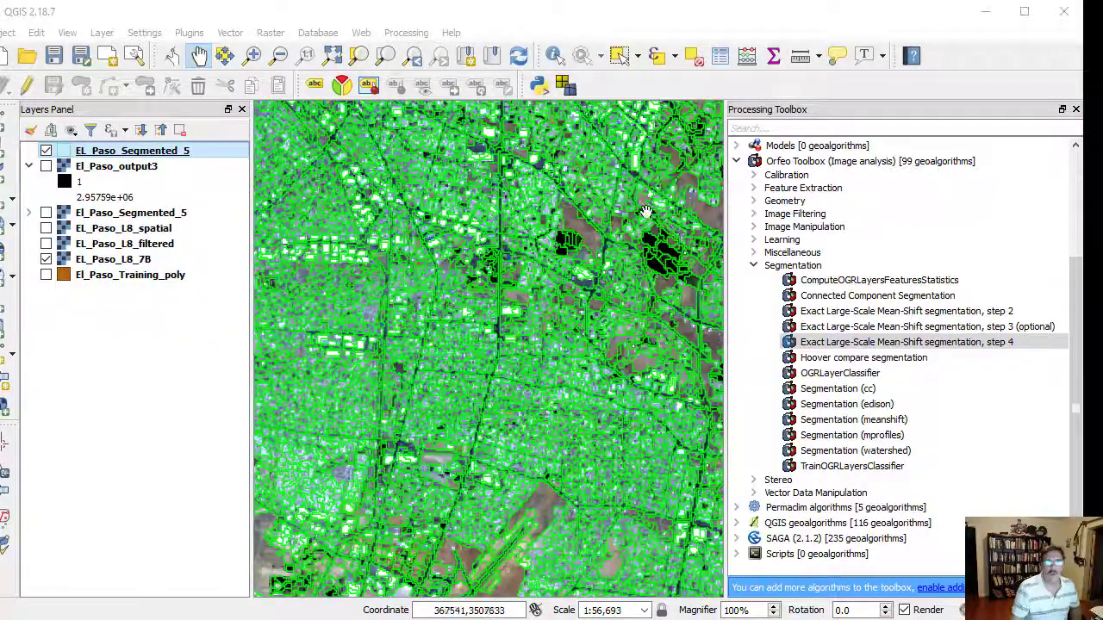
# Step: Move El_Paso_Training_poly above all other layers and display it over the segments
pyautogui.moveTo(131, 280); pyautogui.dragTo(136, 153)
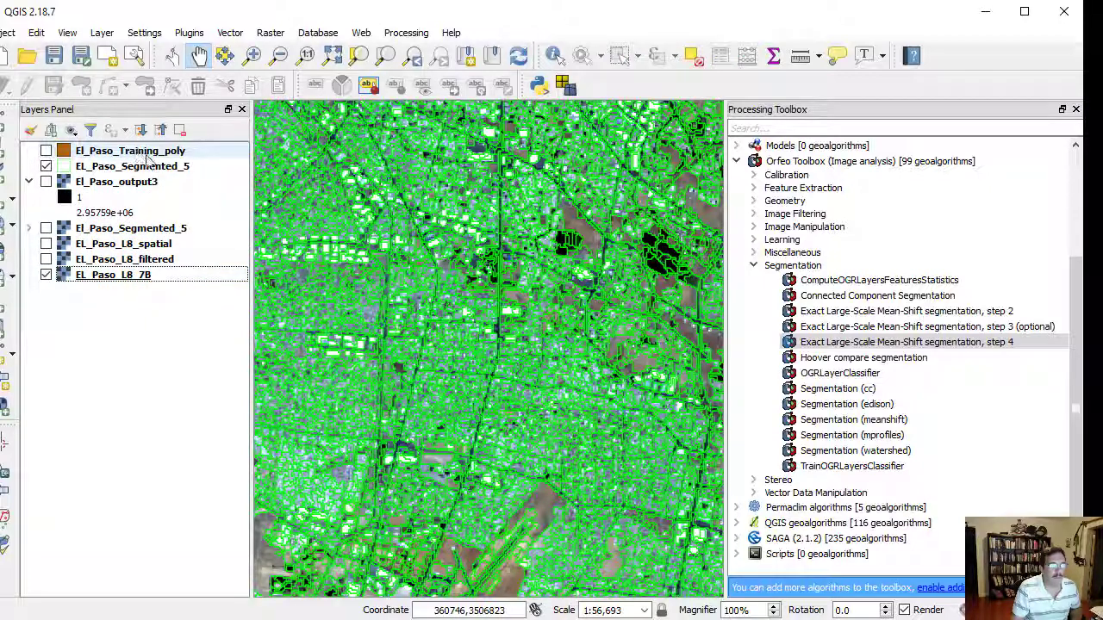
pyautogui.click(45, 151)
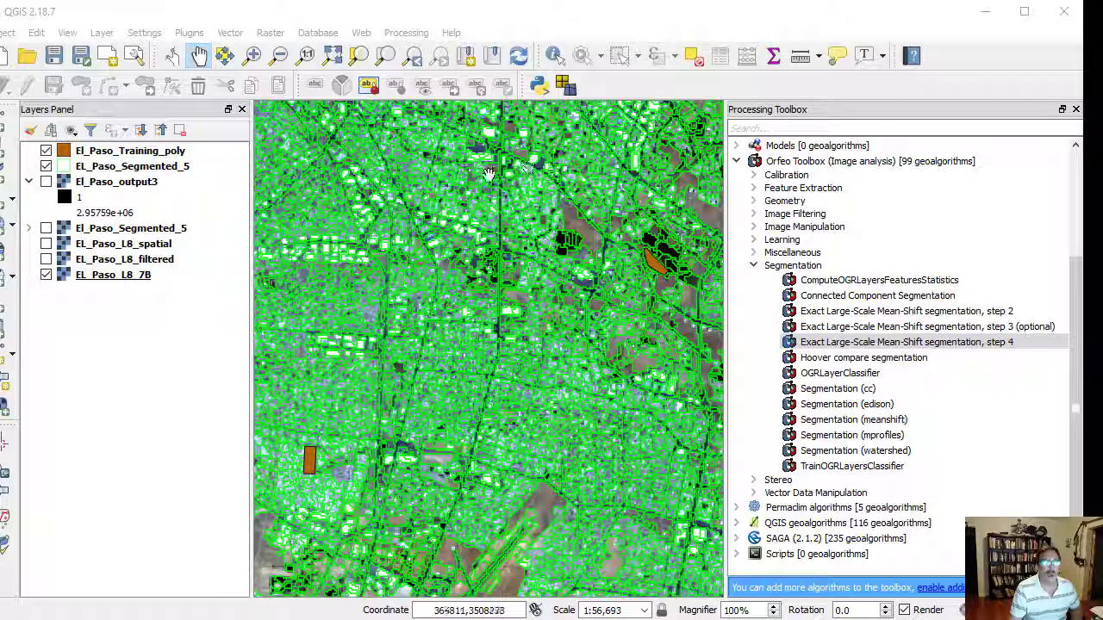
pyautogui.click(164, 168)
pyautogui.press('space')
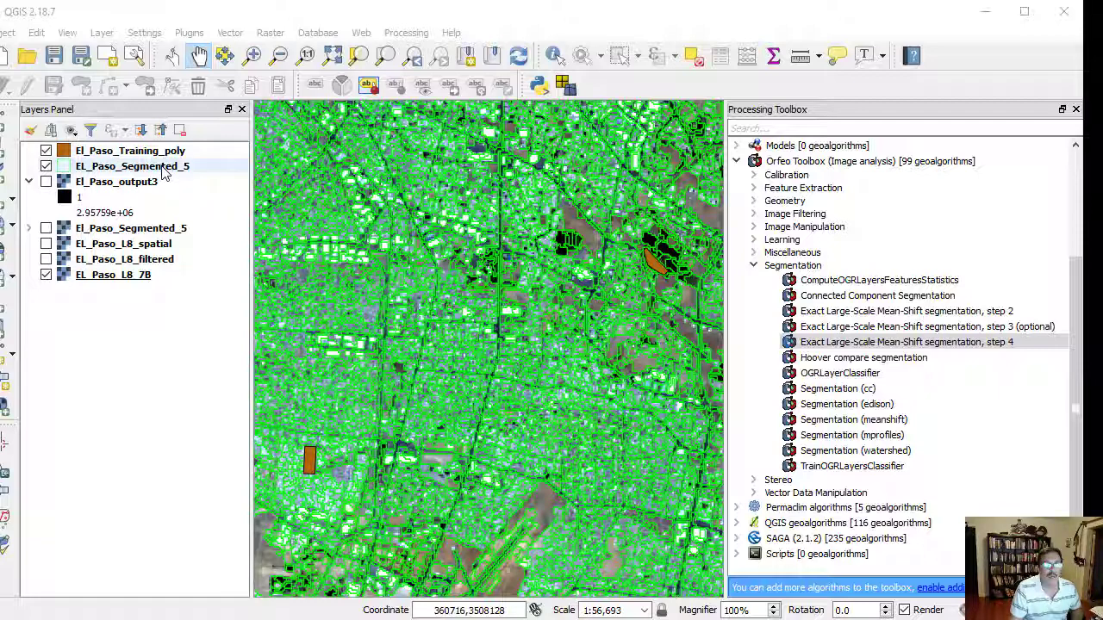
pyautogui.press('space')
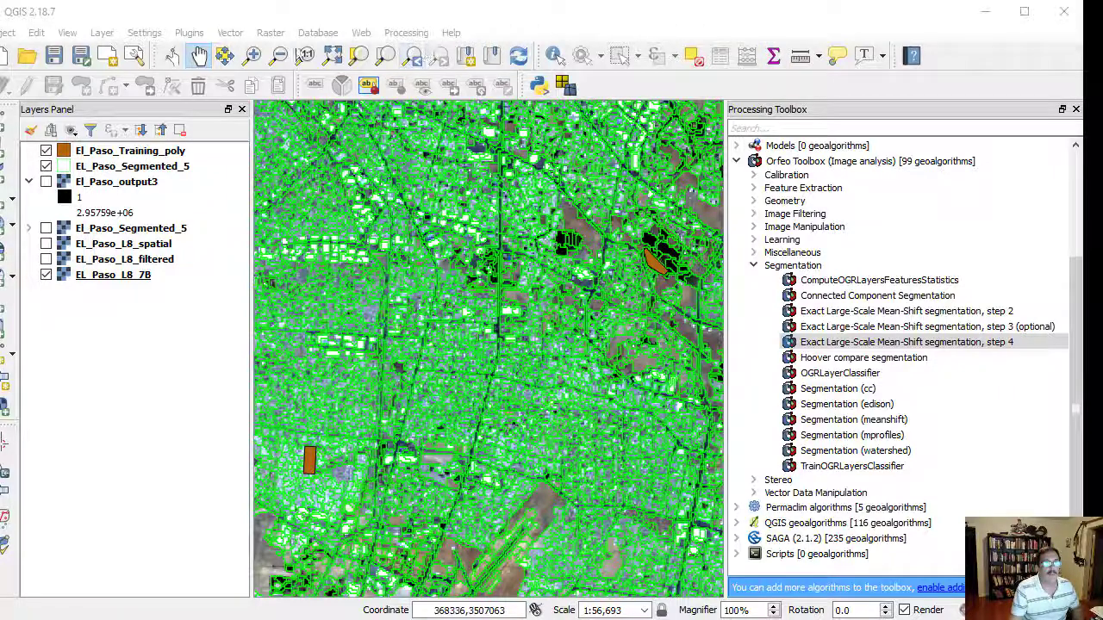
# Step: Join the El_Paso_Training_poly attributes to EL_Paso_Segmented_5 by location, keeping only matching records, as El_Paso_S_T_Join
pyautogui.click(230, 33)
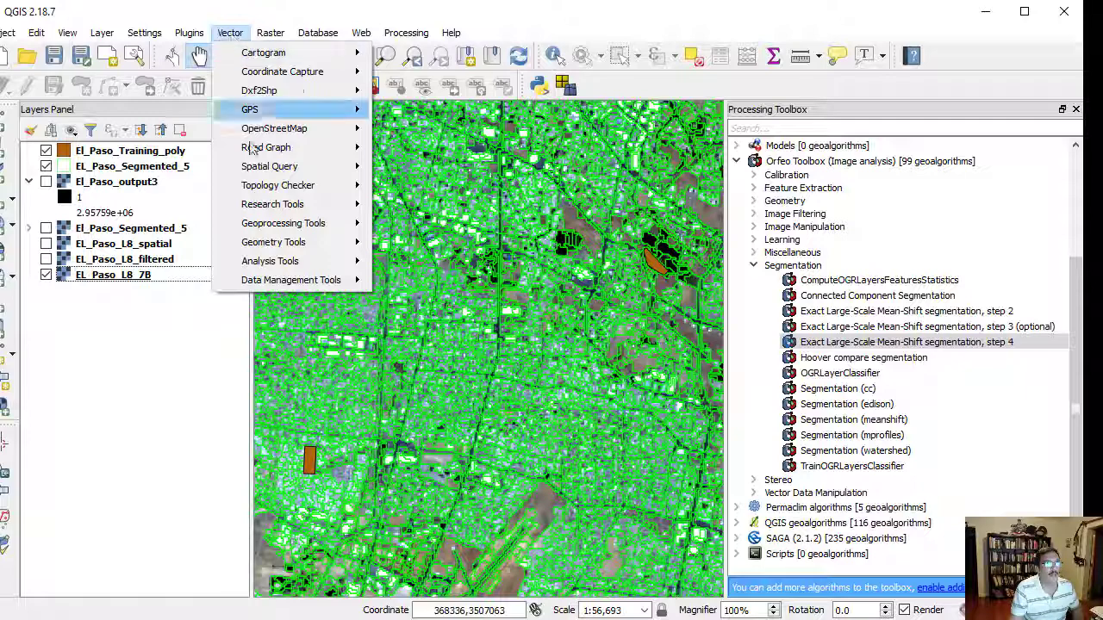
pyautogui.moveTo(329, 280)
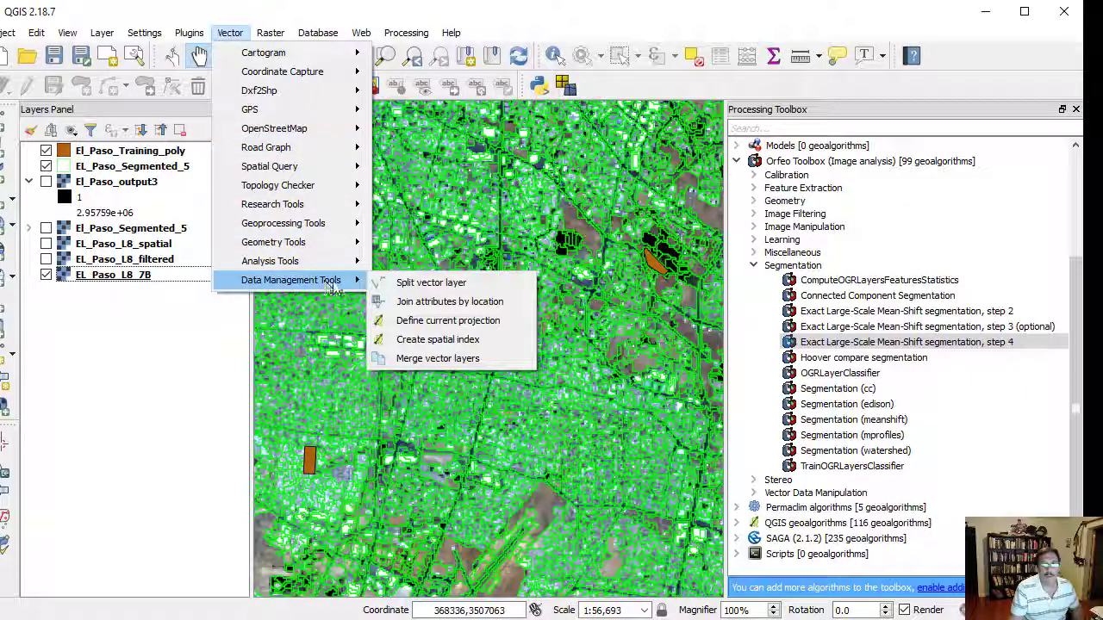
pyautogui.click(438, 307)
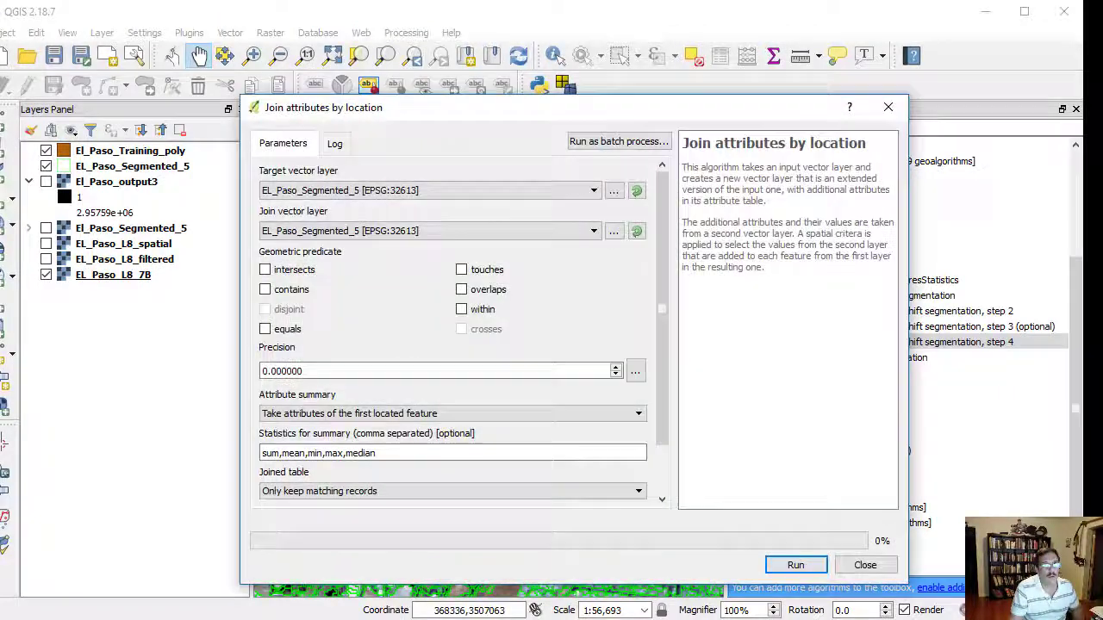
pyautogui.scroll(-2, 565, 184)
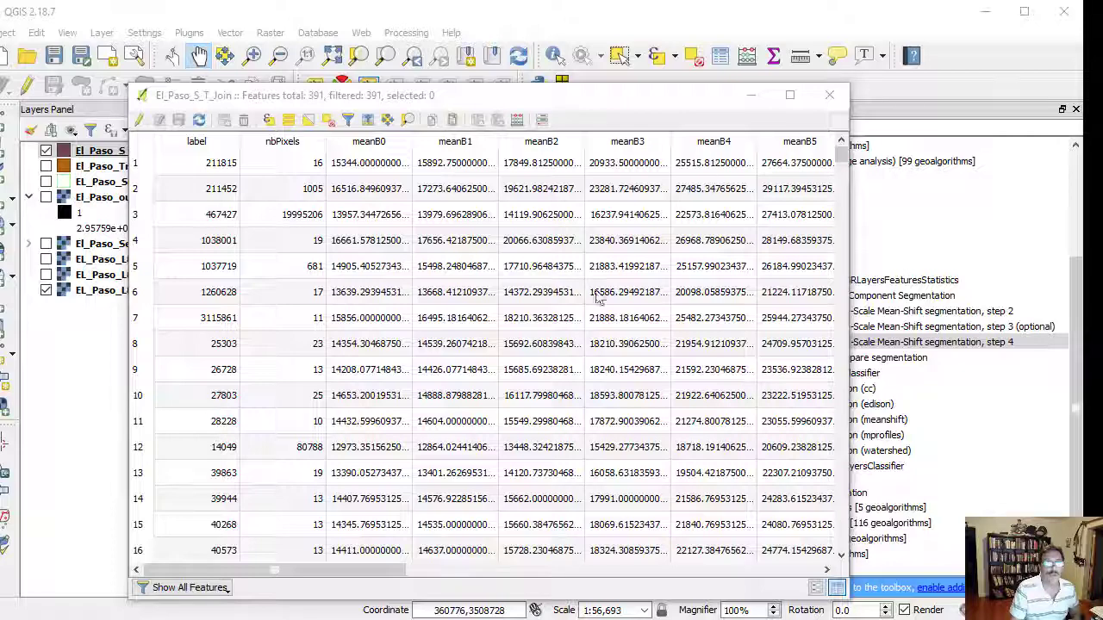
# Step: Check the Id and Class columns through to the last records in the El_Paso_S_T_Join attribute table
pyautogui.moveTo(326, 577); pyautogui.dragTo(724, 574)
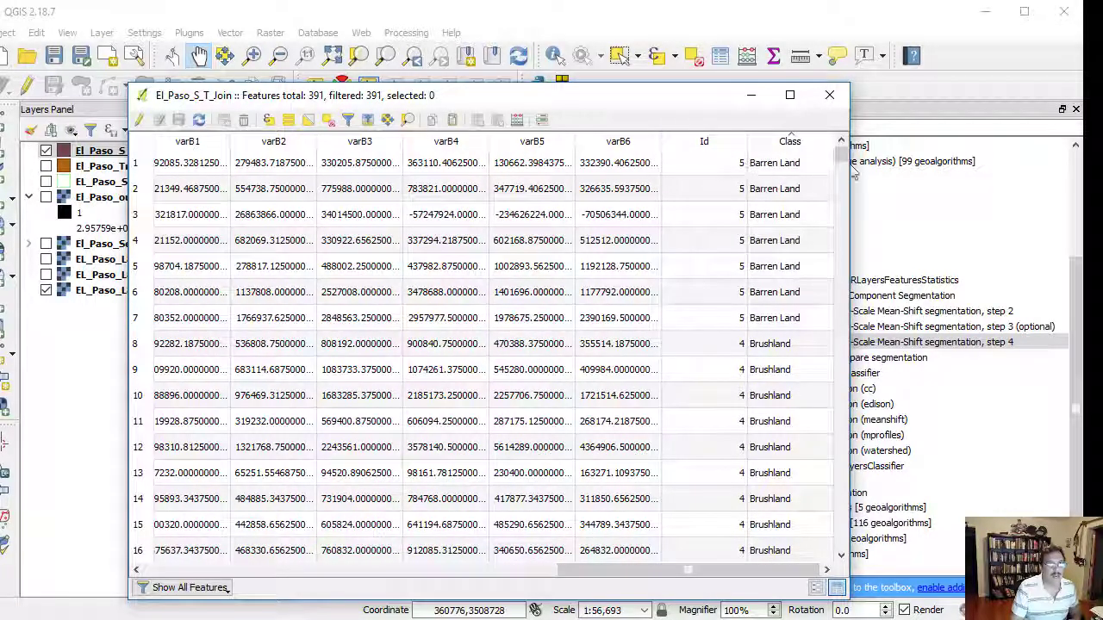
pyautogui.moveTo(841, 151); pyautogui.dragTo(849, 550)
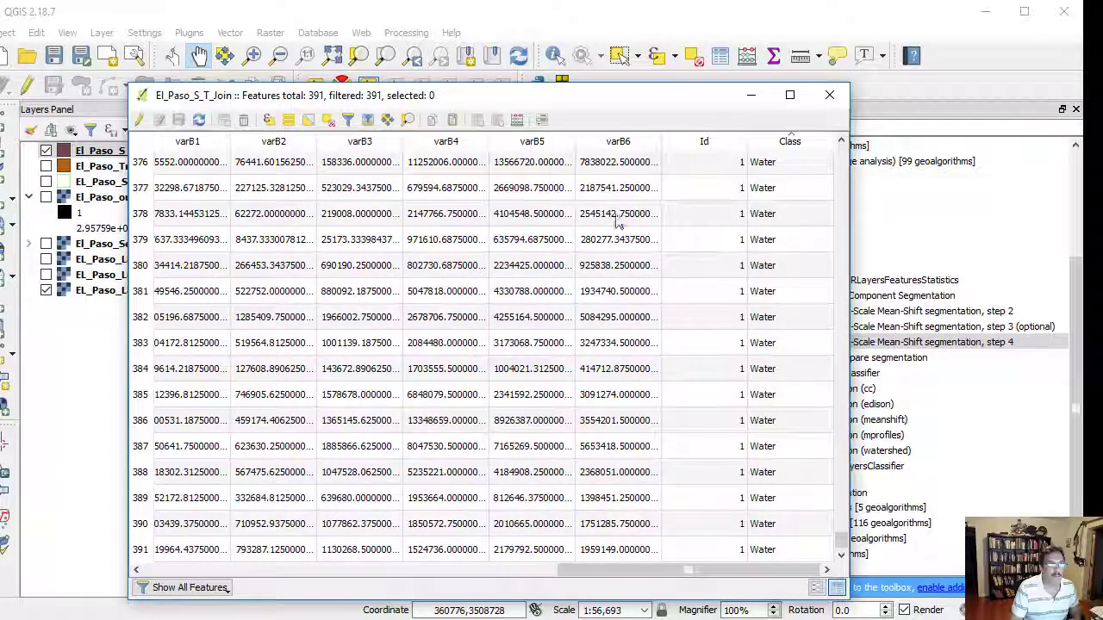
pyautogui.click(832, 93)
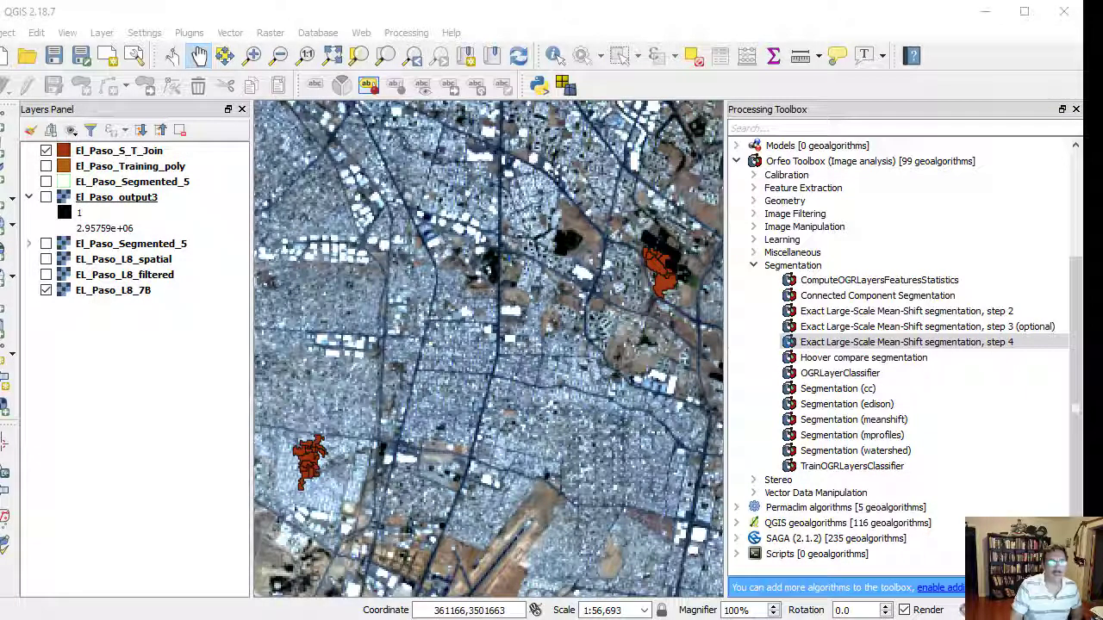
# Step: Switch to the OSGeo4W Shell and change the working directory to G:\Projects\Open_OOC_4_BCR\Landsat_8\prueba
pyautogui.press('super')
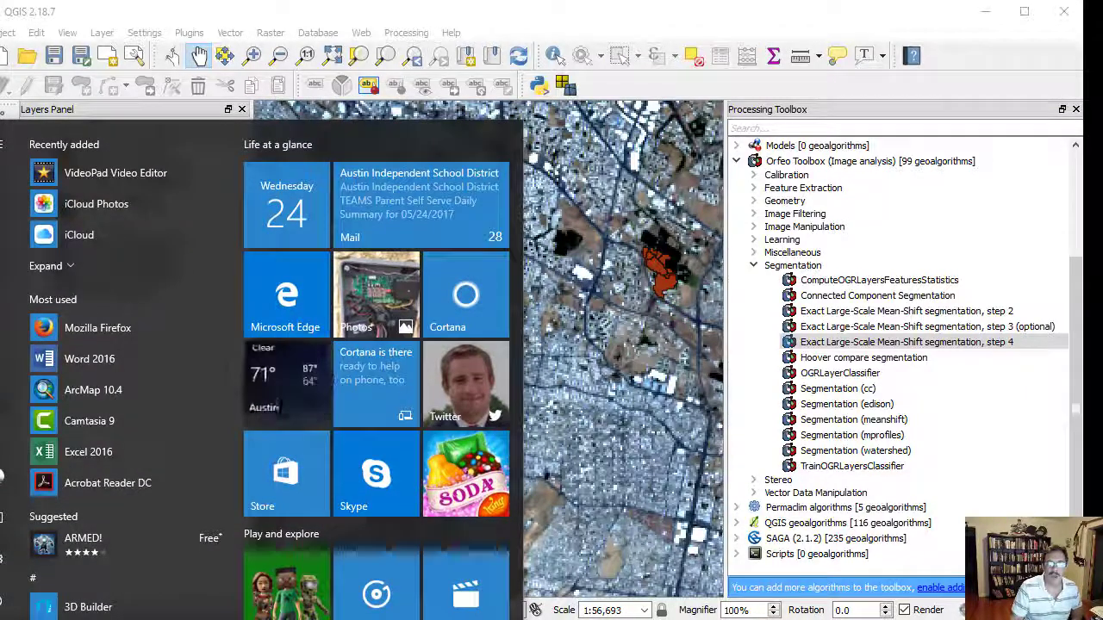
pyautogui.write('os')
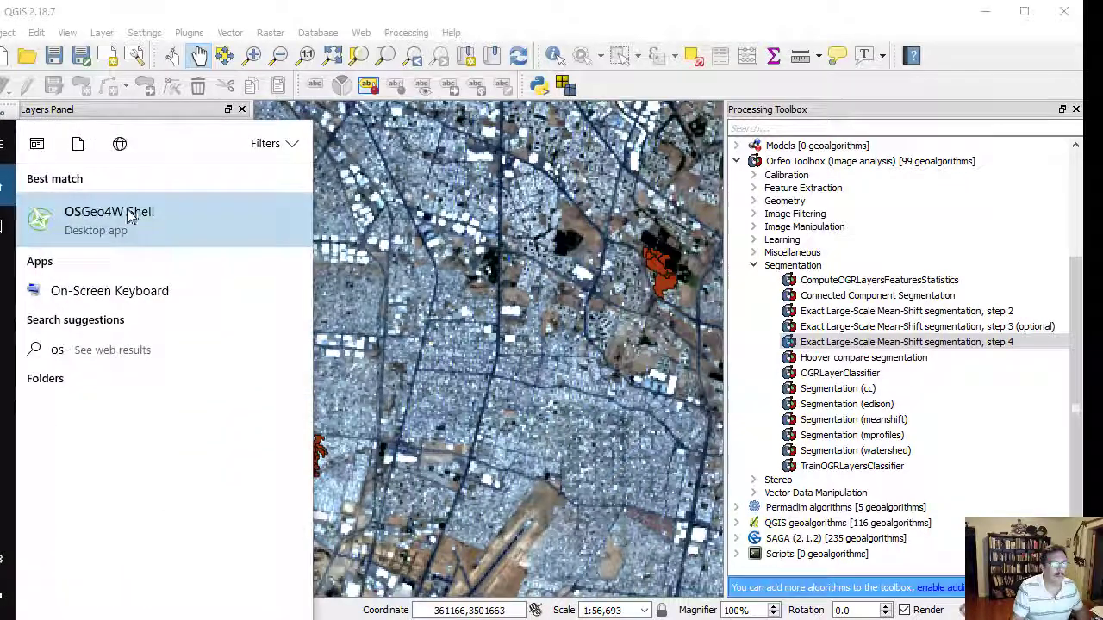
pyautogui.click(123, 218)
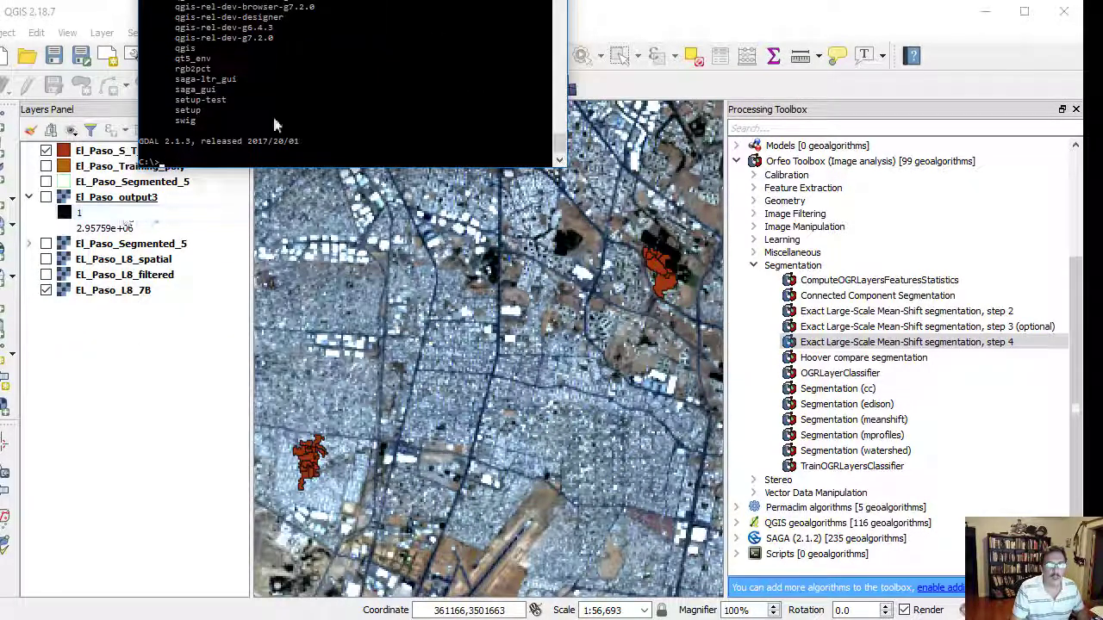
pyautogui.moveTo(343, 0); pyautogui.dragTo(349, 60)
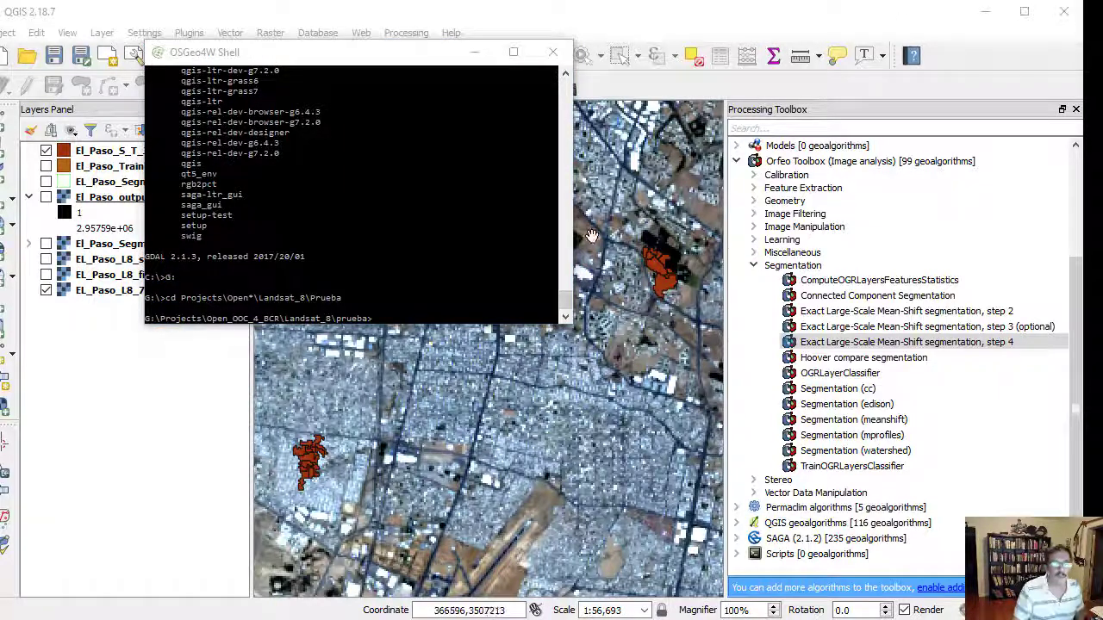
pyautogui.click(469, 220)
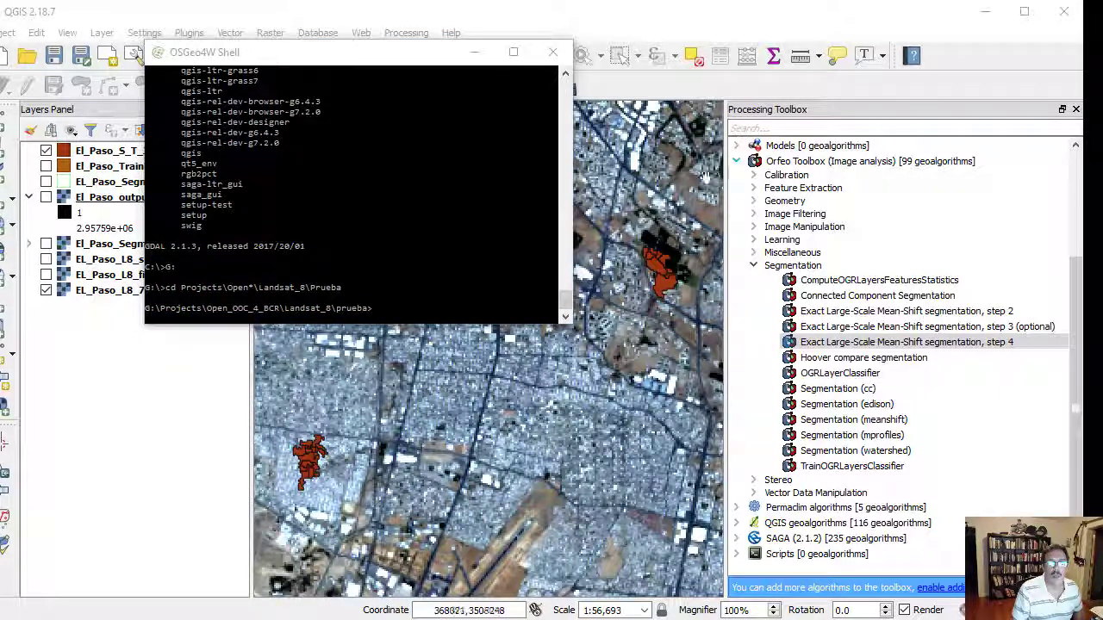
# Step: Launch otbgui_ComputeOGRLayersFeaturesStatistics from the shell, with El_Paso_S_T_Join.shp as input shapefile and El_Paso_S_T_Join.xml as the statistics file
pyautogui.click(454, 227)
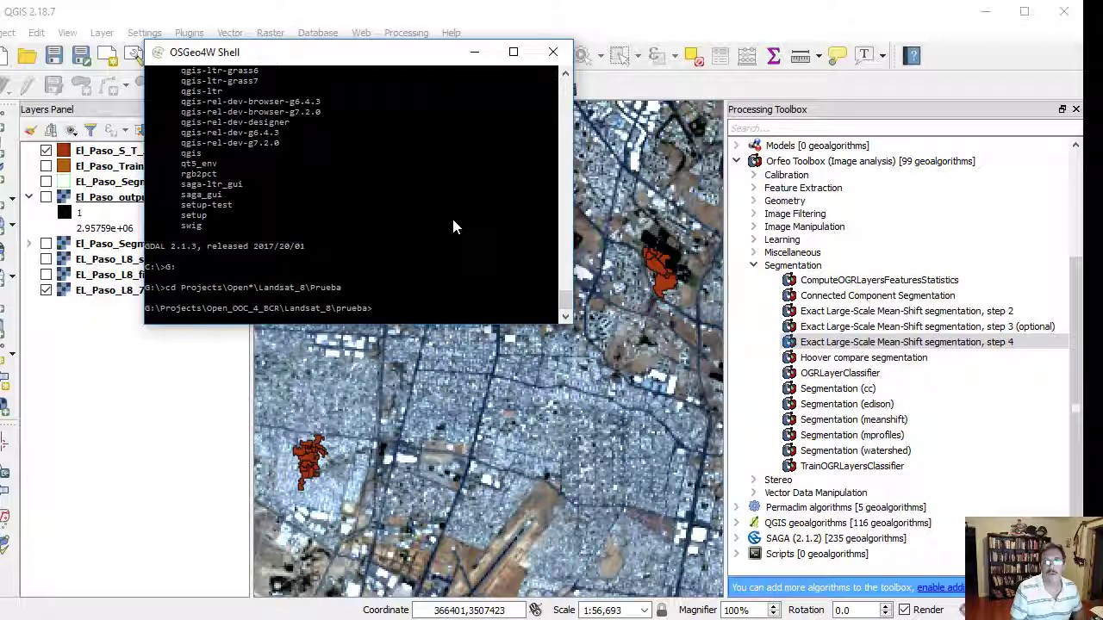
pyautogui.rightClick(415, 298)
pyautogui.click(459, 352)
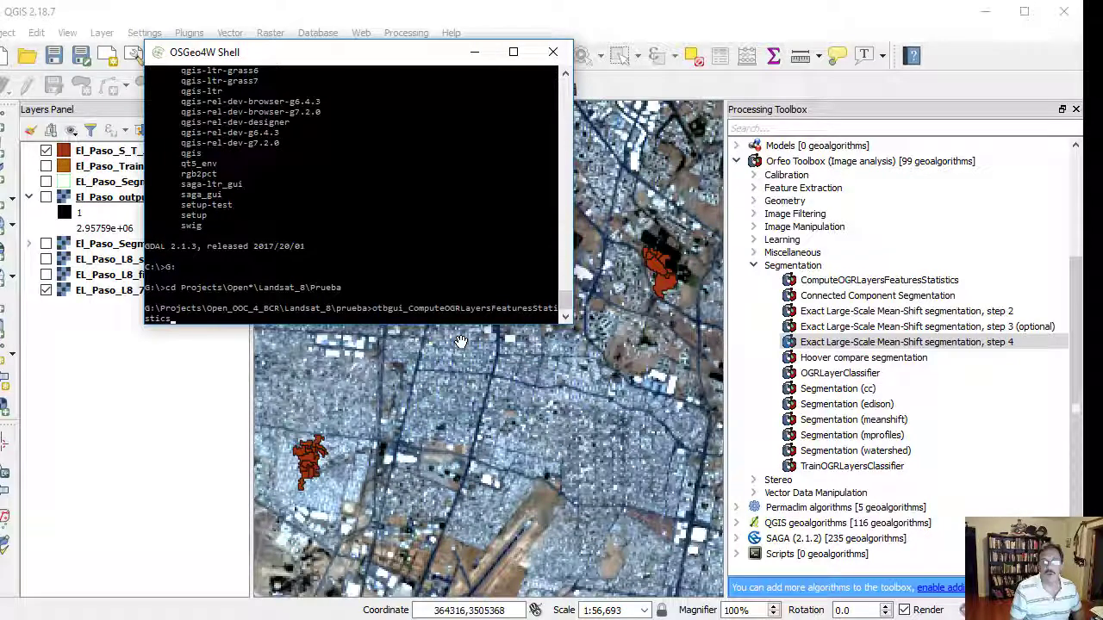
pyautogui.press('Return')
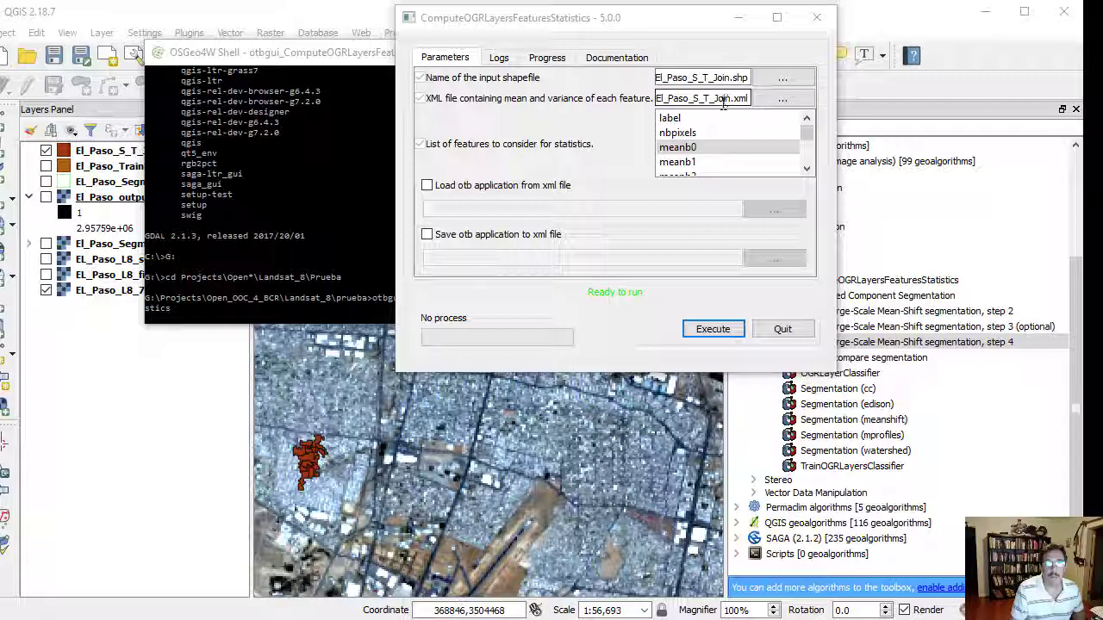
# Step: Choose meanb0 through meanb6 as the features to consider and run the statistics computation for El_Paso_S_T_Join
pyautogui.click(706, 150)
pyautogui.moveTo(810, 134); pyautogui.dragTo(810, 148)
pyautogui.scroll(-2, 806, 147)
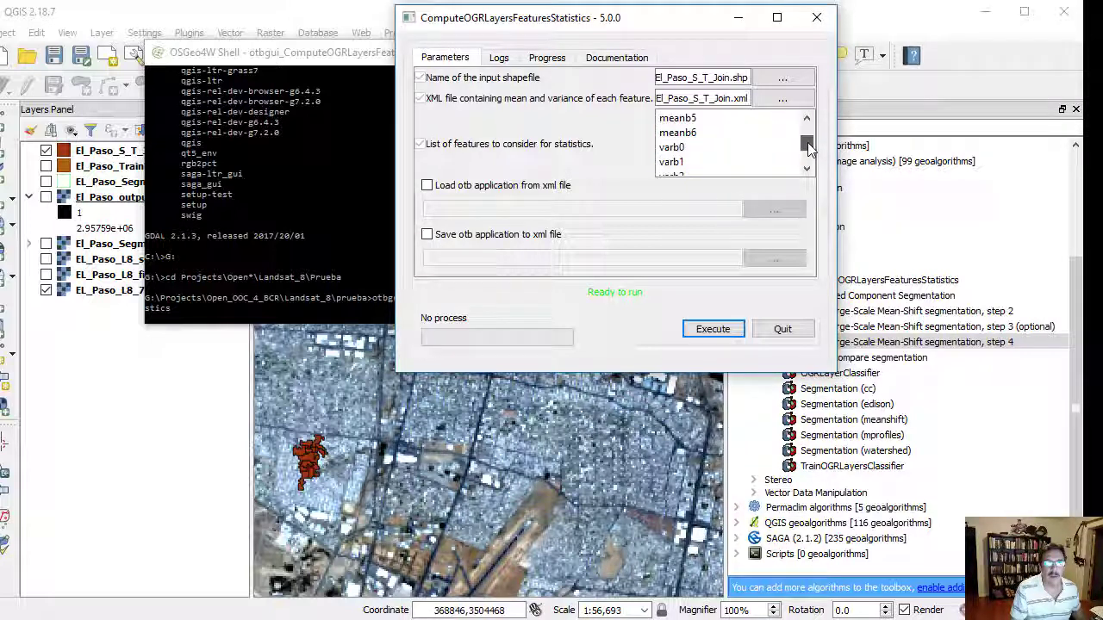
pyautogui.click(683, 134)
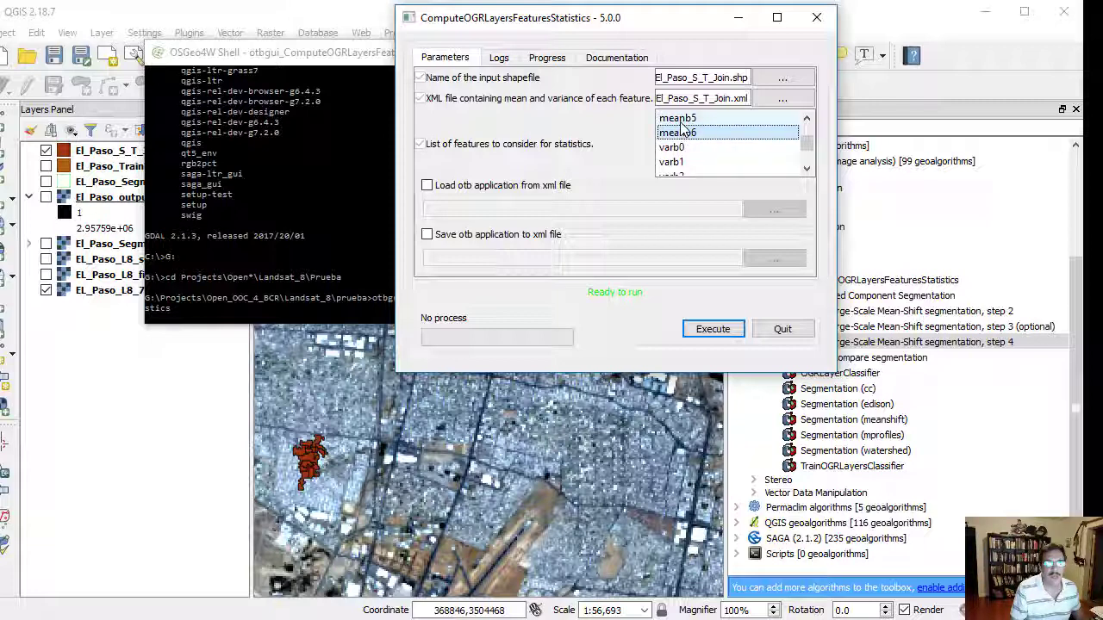
pyautogui.keyDown('ctrl'); pyautogui.click(683, 120); pyautogui.keyUp('ctrl')
pyautogui.click(807, 118)
pyautogui.keyDown('ctrl'); pyautogui.click(702, 120); pyautogui.keyUp('ctrl')
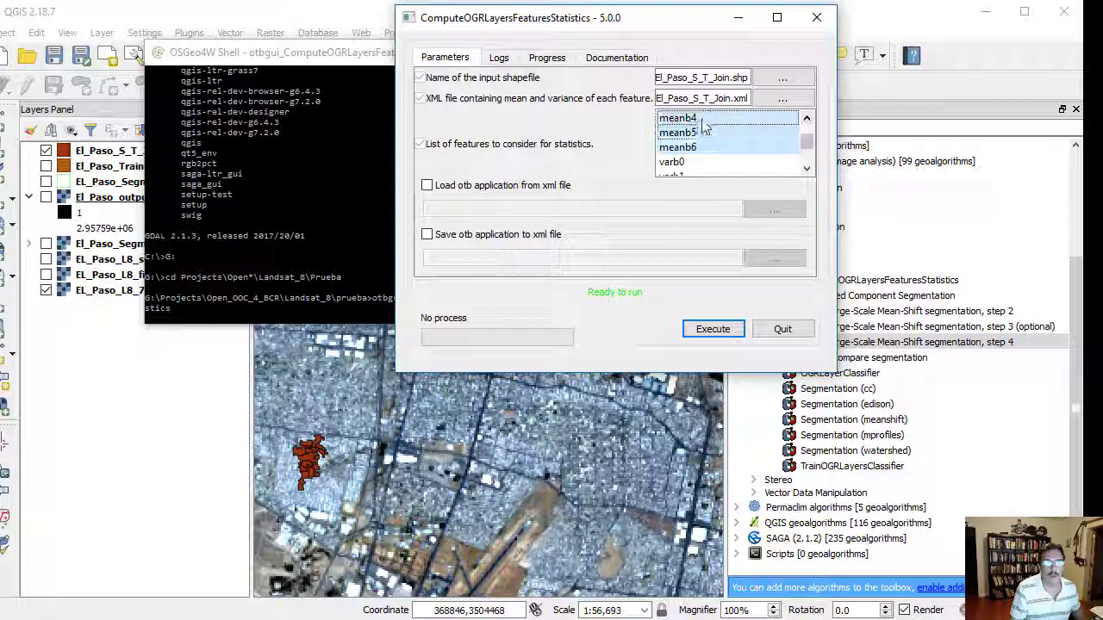
pyautogui.click(807, 119)
pyautogui.keyDown('ctrl'); pyautogui.click(737, 120); pyautogui.keyUp('ctrl')
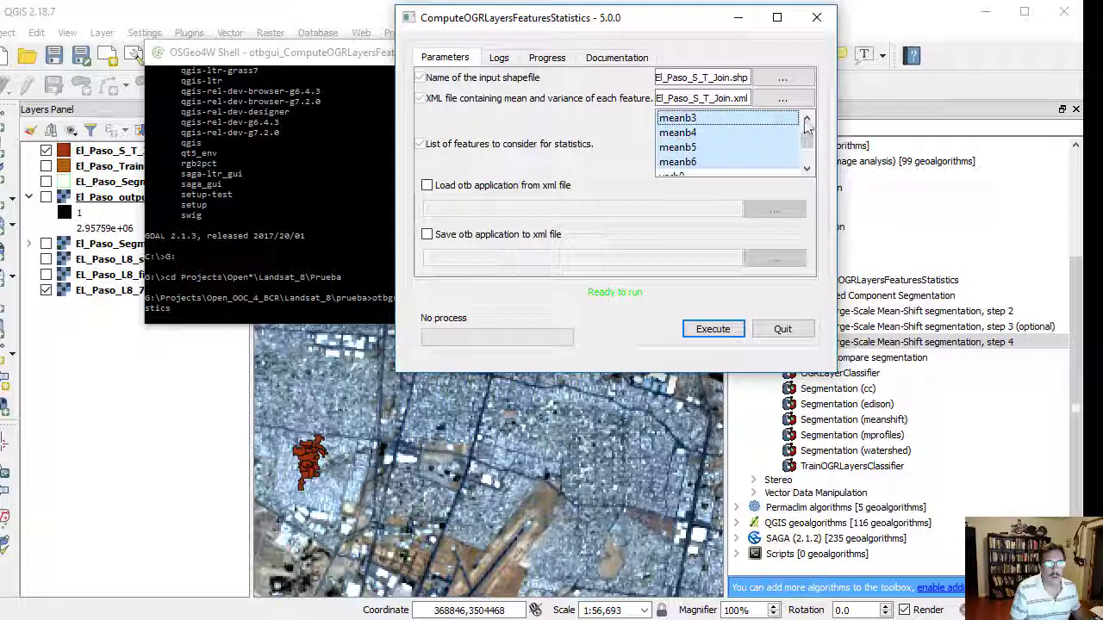
pyautogui.scroll(1, 773, 126)
pyautogui.keyDown('ctrl'); pyautogui.click(694, 119); pyautogui.keyUp('ctrl')
pyautogui.scroll(1, 698, 120)
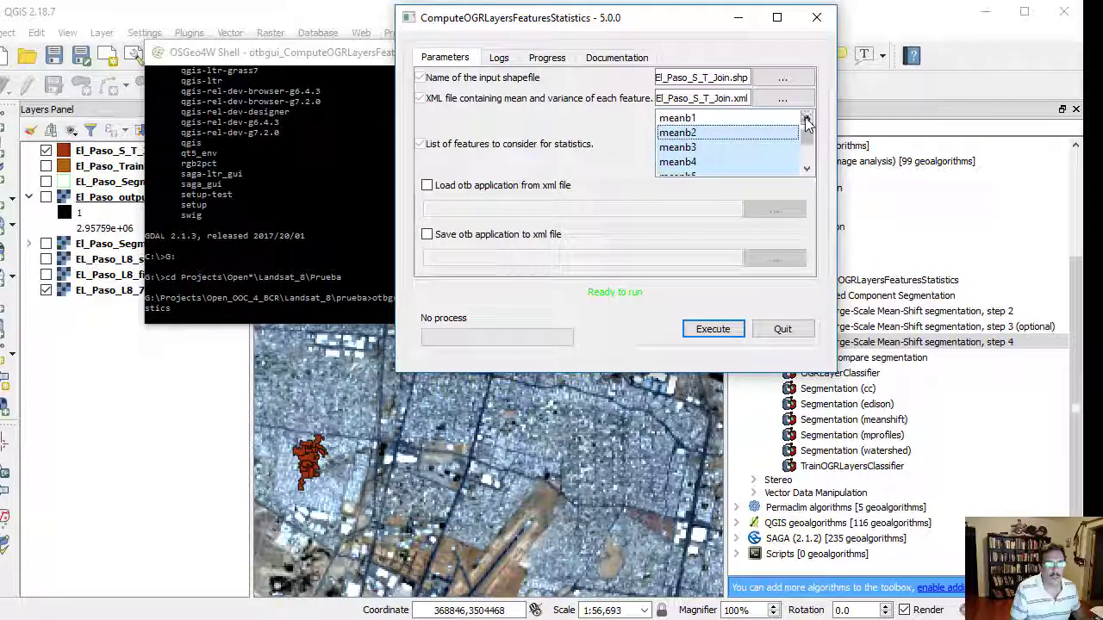
pyautogui.keyDown('ctrl'); pyautogui.click(696, 119); pyautogui.keyUp('ctrl')
pyautogui.scroll(2, 694, 129)
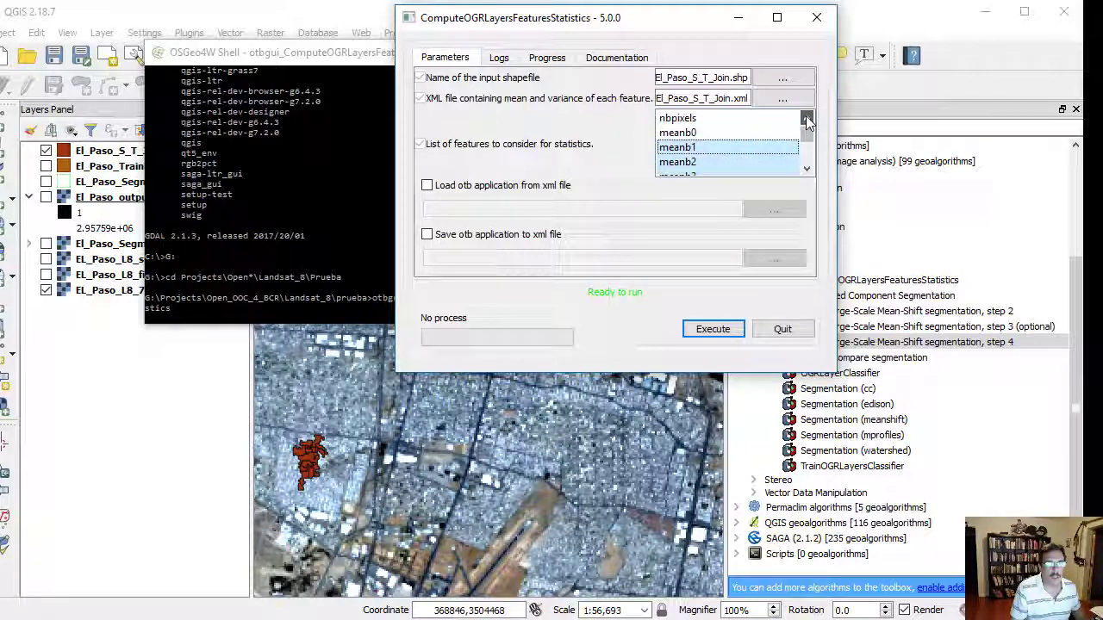
pyautogui.keyDown('ctrl'); pyautogui.click(689, 134); pyautogui.keyUp('ctrl')
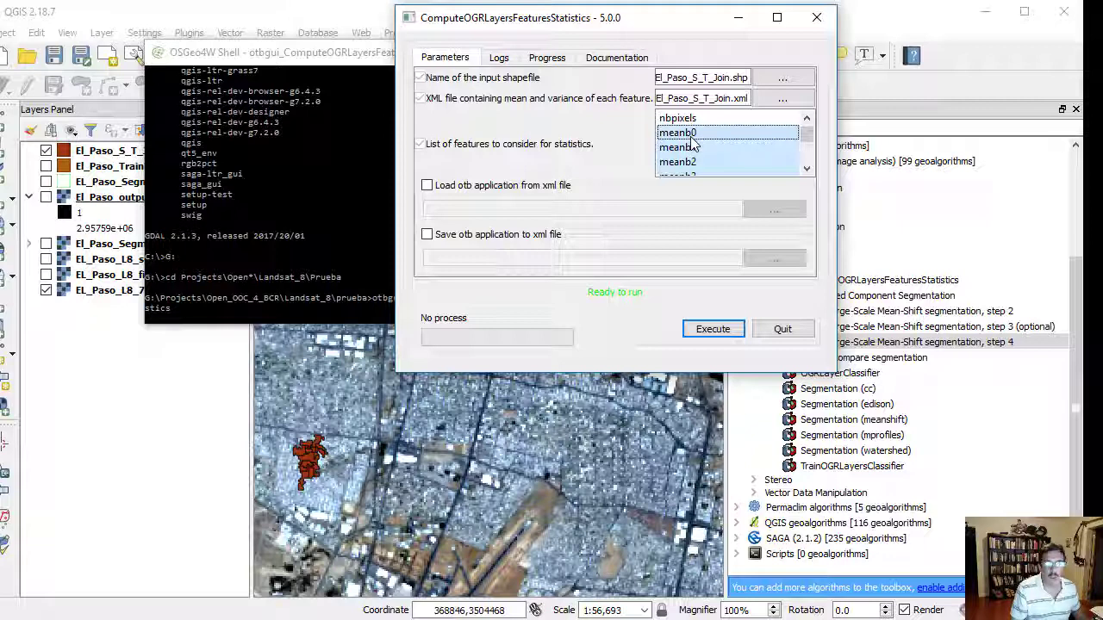
pyautogui.click(711, 329)
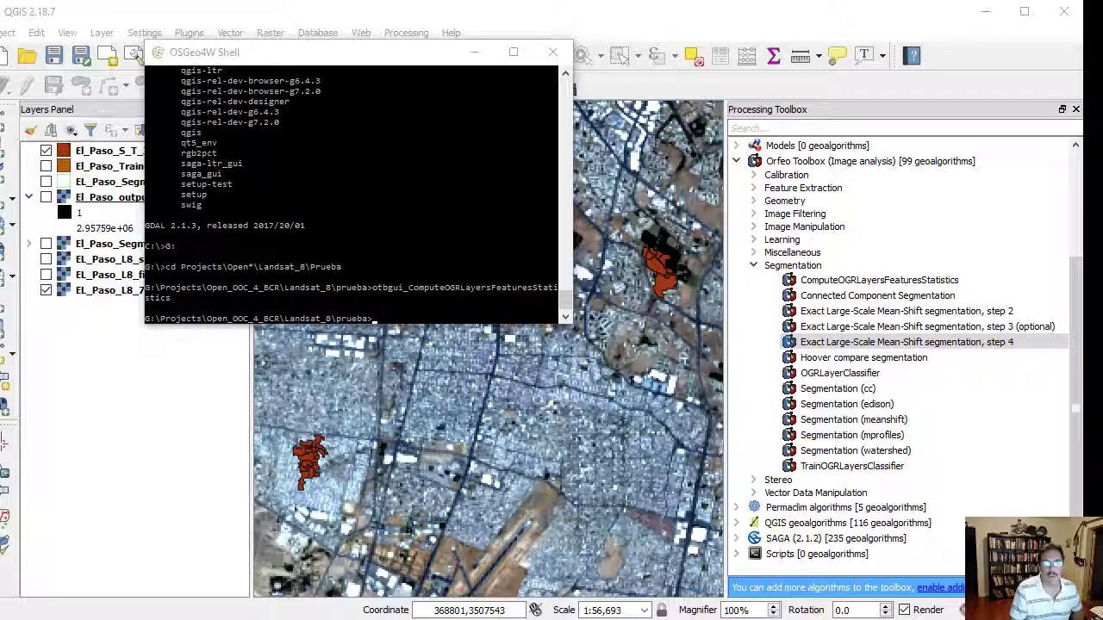
# Step: Switch to the prueba folder in File Explorer and open El_Paso_S_T_Join.xml to review its mean and stddev values
pyautogui.hotkey('alt', 'Tab')
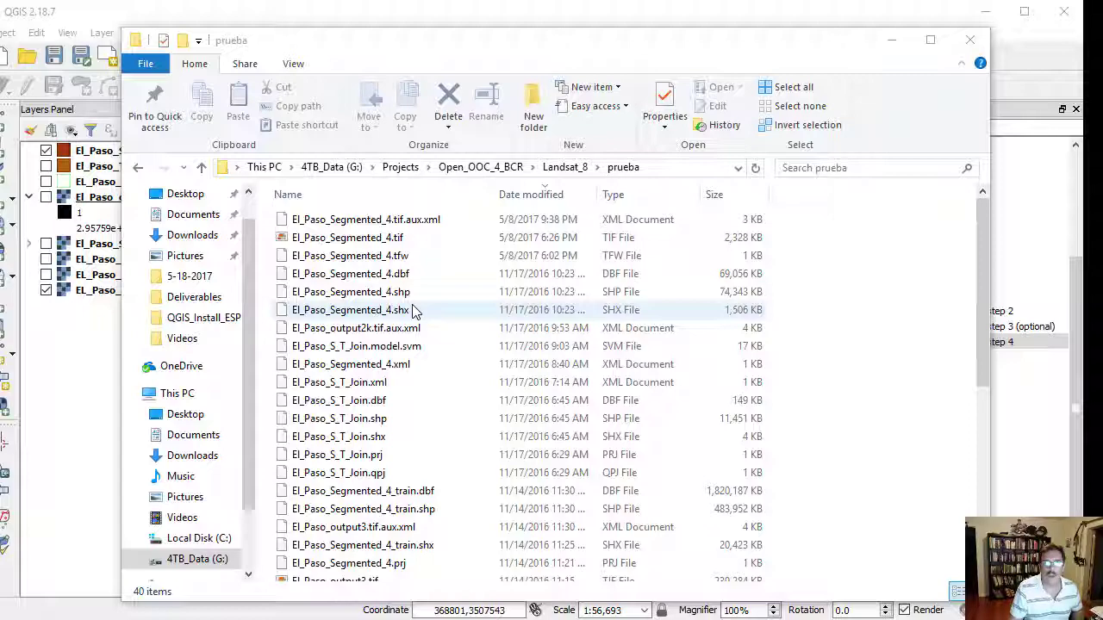
pyautogui.scroll(-2, 413, 311)
pyautogui.click(375, 274)
pyautogui.doubleClick(375, 274)
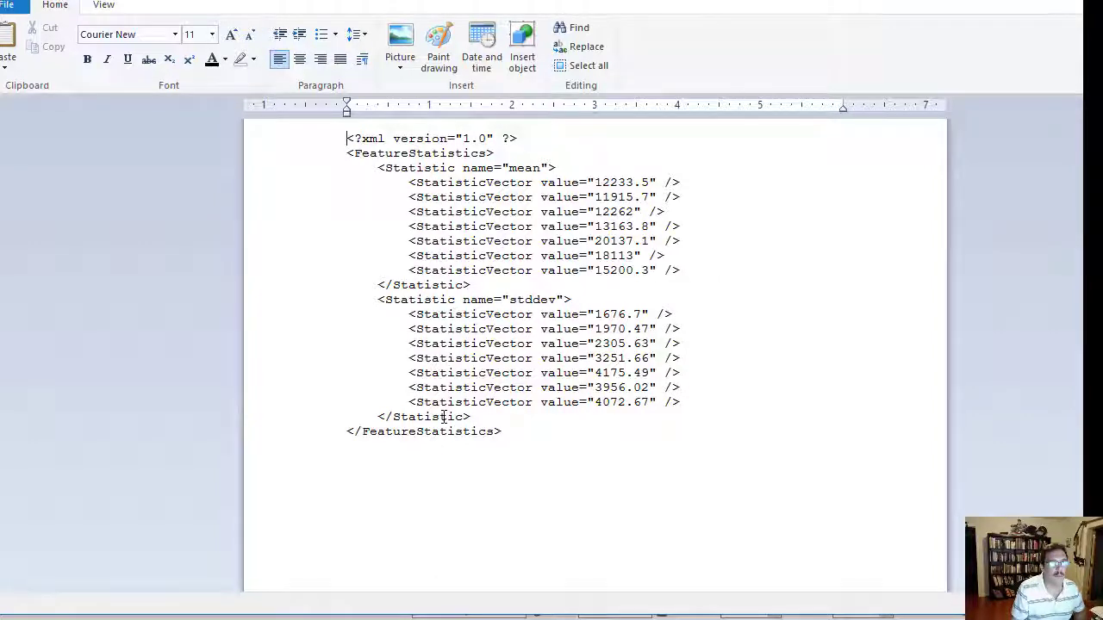
# Step: Relaunch otbgui_ComputeOGRLayersFeaturesStatistics from the OSGeo4W Shell for El_Paso_Segmented_5.shp, with El_Paso_Segmented_5.xml and the mean band features, and quit the tool
pyautogui.hotkey('alt', 'Tab')
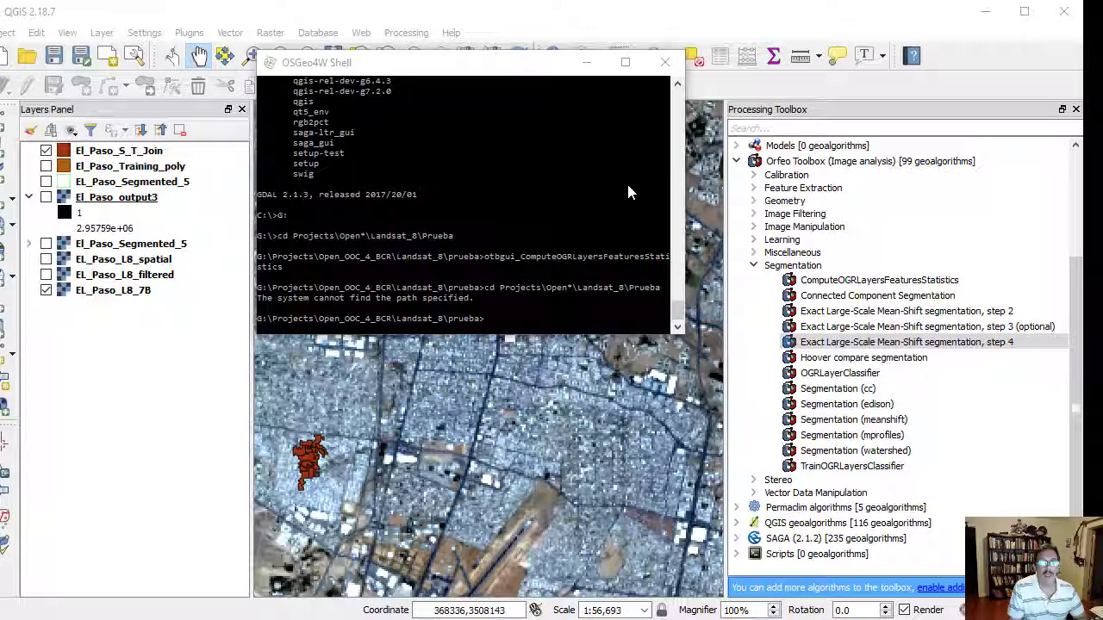
pyautogui.press('Up')
pyautogui.press('Up')
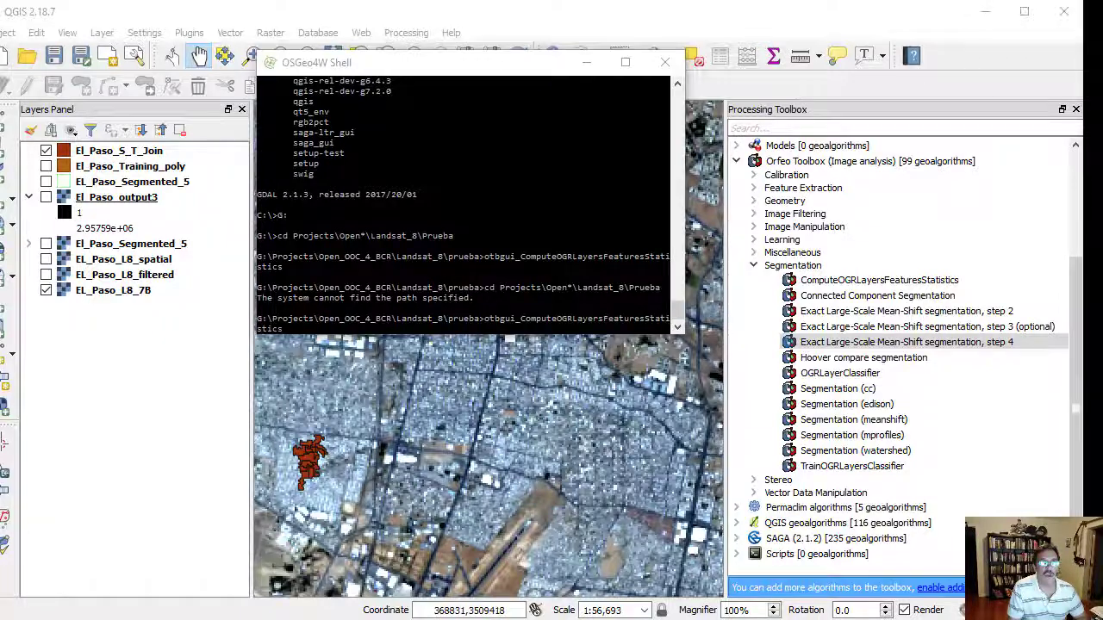
pyautogui.click(583, 204)
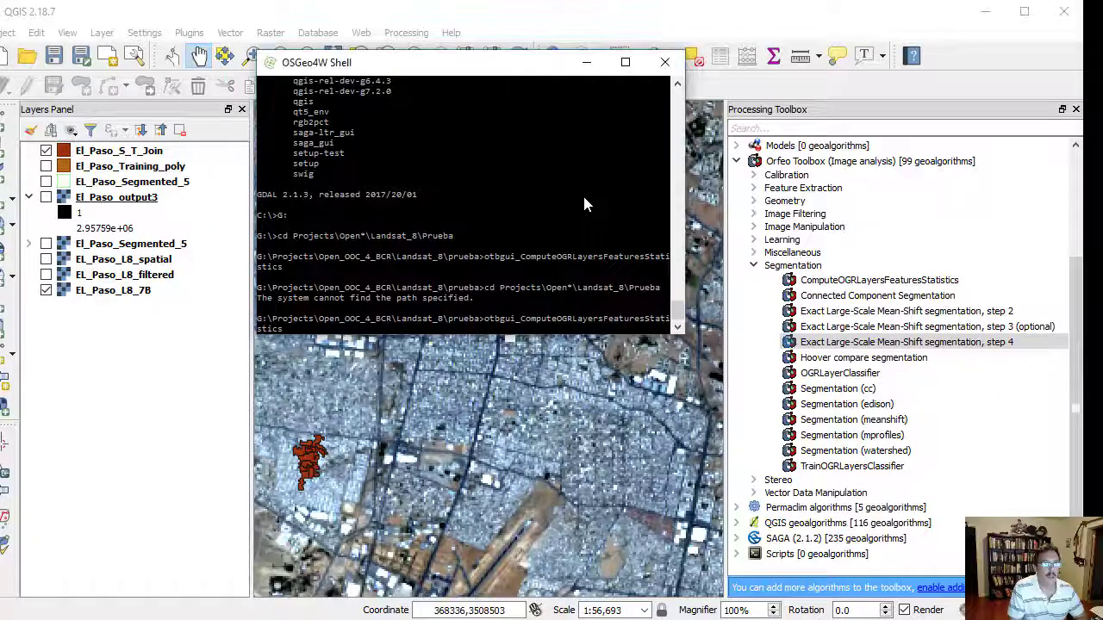
pyautogui.press('Return')
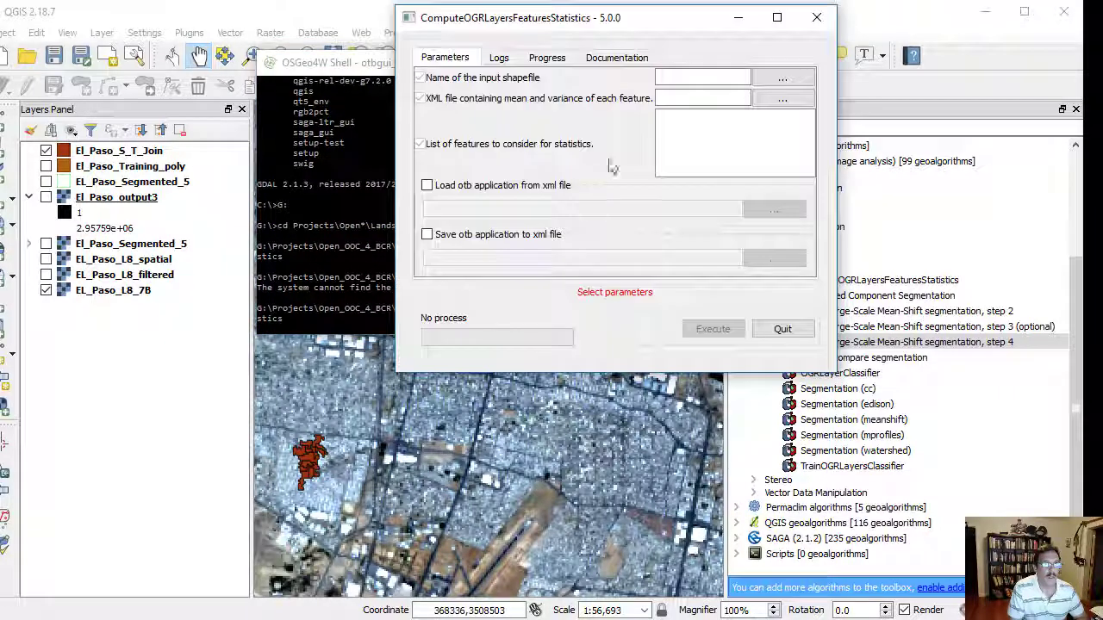
pyautogui.moveTo(670, 18); pyautogui.dragTo(601, 134)
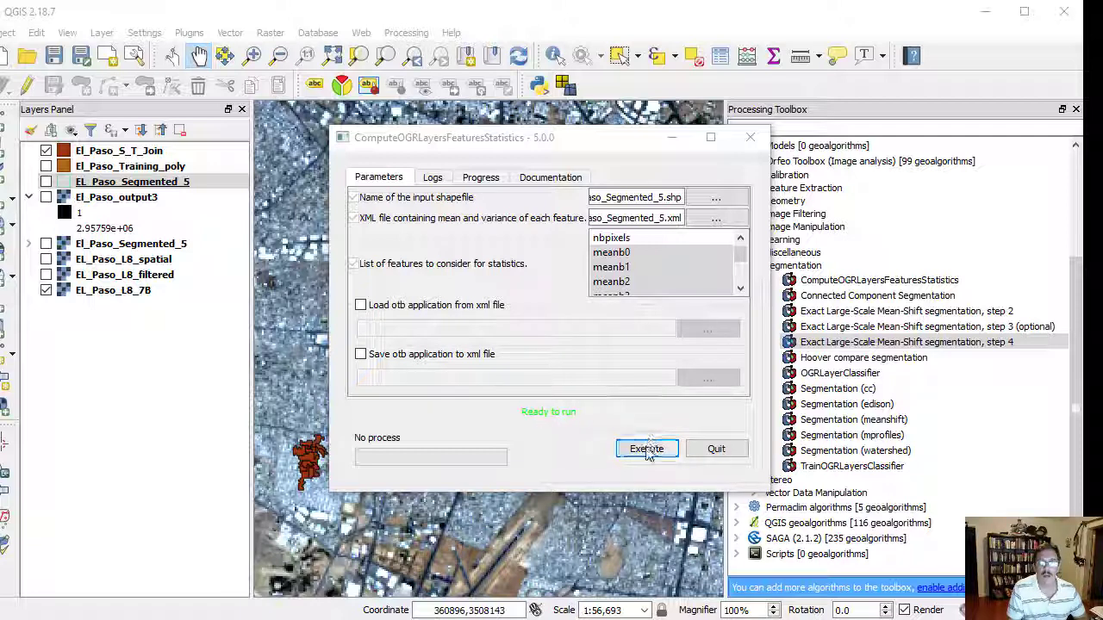
pyautogui.click(716, 449)
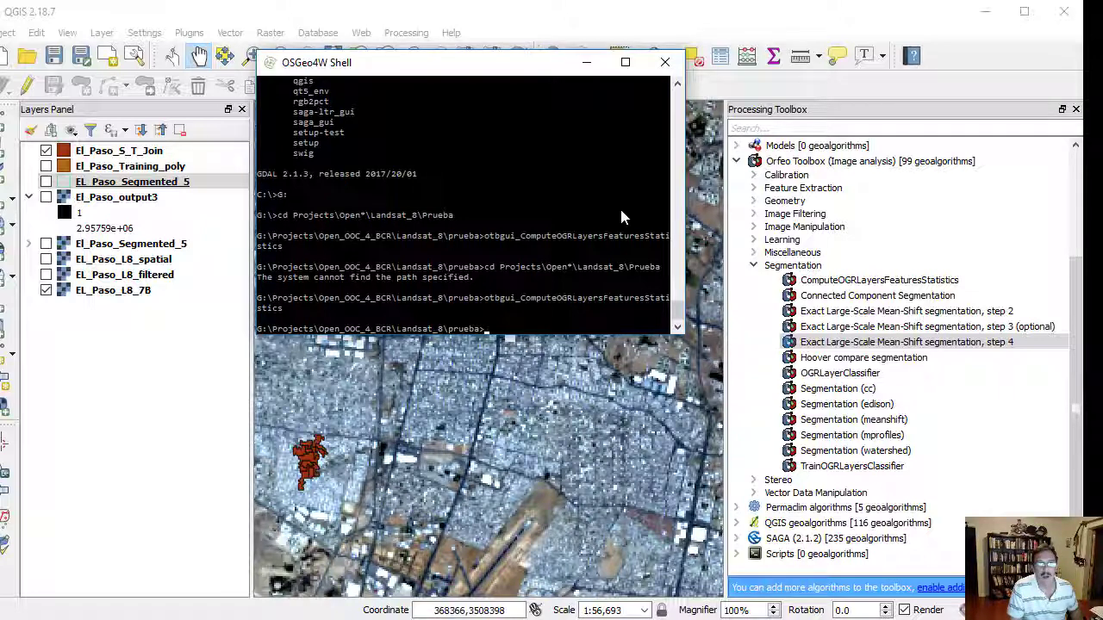
# Step: Launch otbgui_TrainOGRLayersClassifier from the shell and read its documentation
pyautogui.write('otbgui_TrainOGRLayersClassifier')
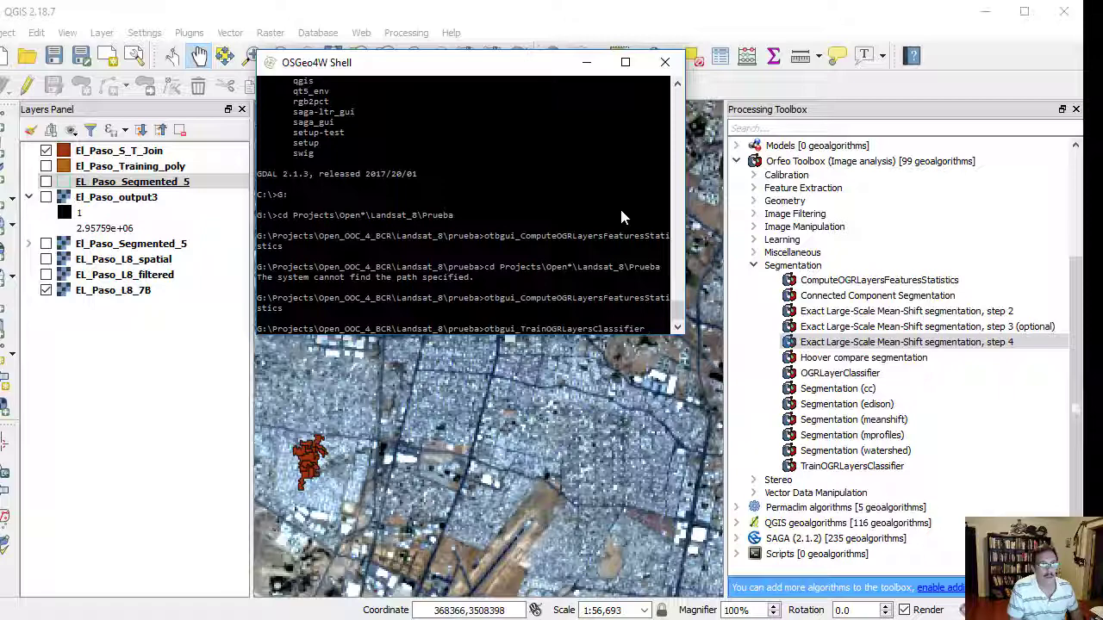
pyautogui.press('Return')
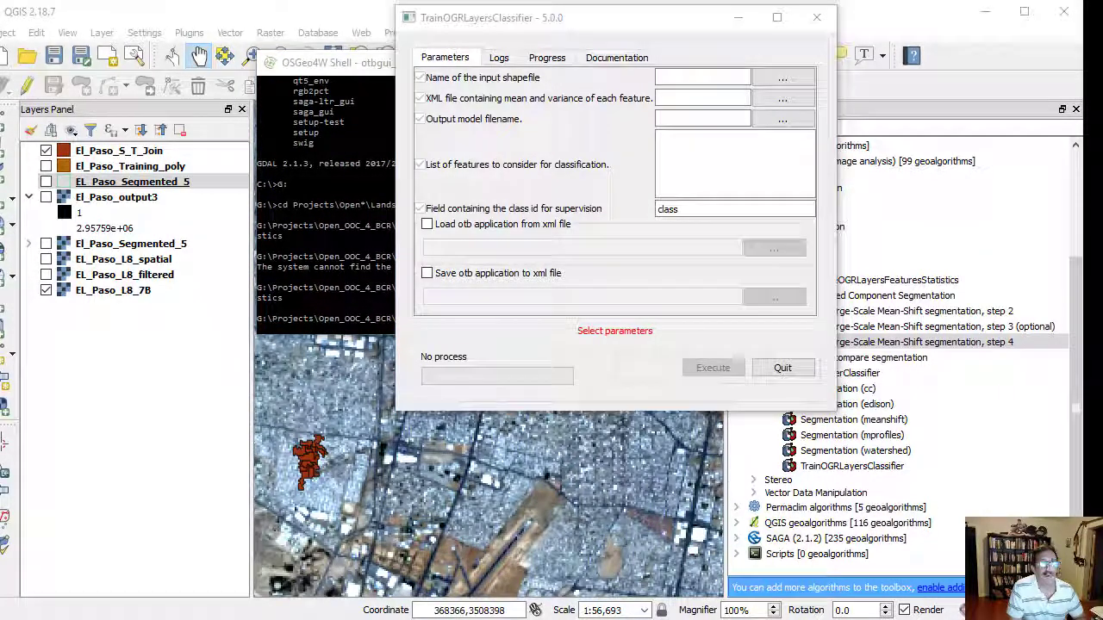
pyautogui.click(627, 66)
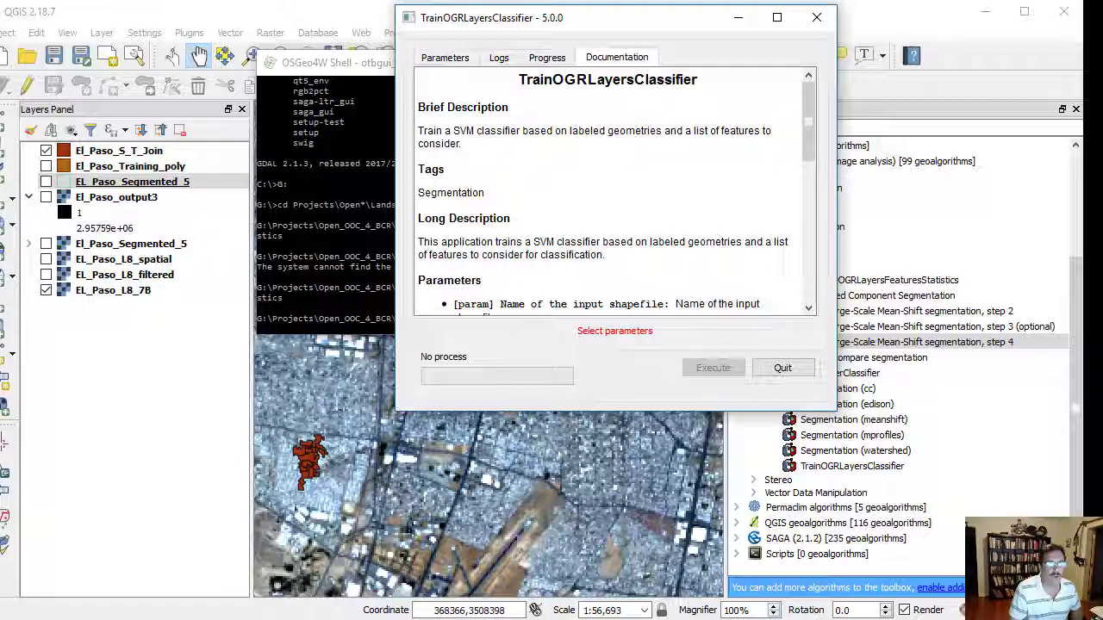
# Step: Set up classifier training with El_Paso_S_T_Join.shp, El_Paso_S_T_Join.xml, features meanb0 through meanb6, output model El_Paso_S_T_Join.model.svm and class field Id
pyautogui.click(298, 619)
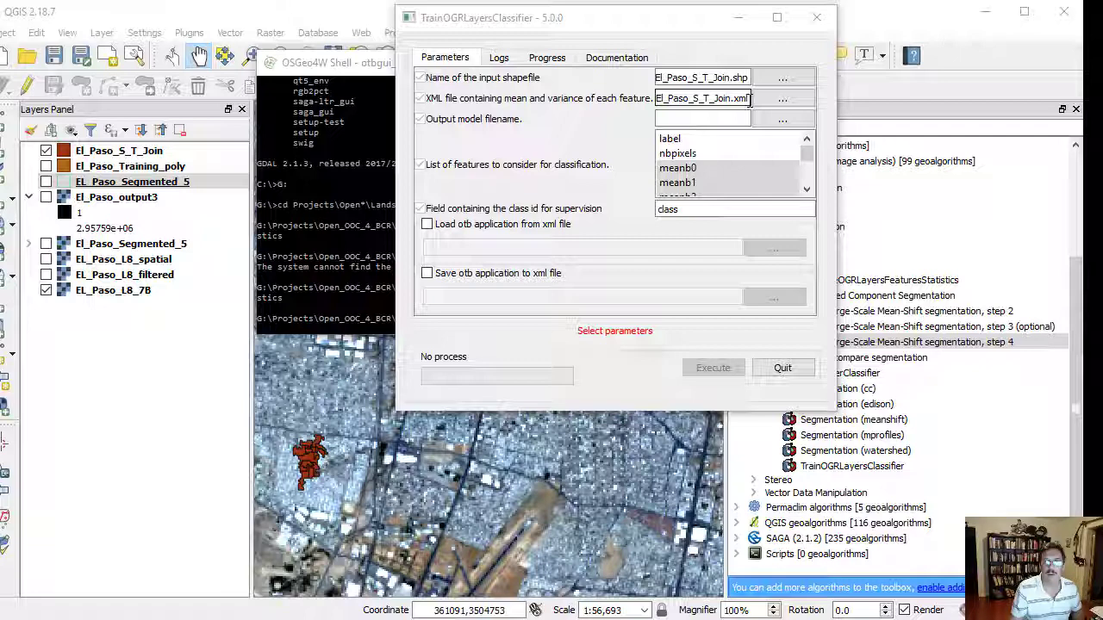
pyautogui.click(661, 169)
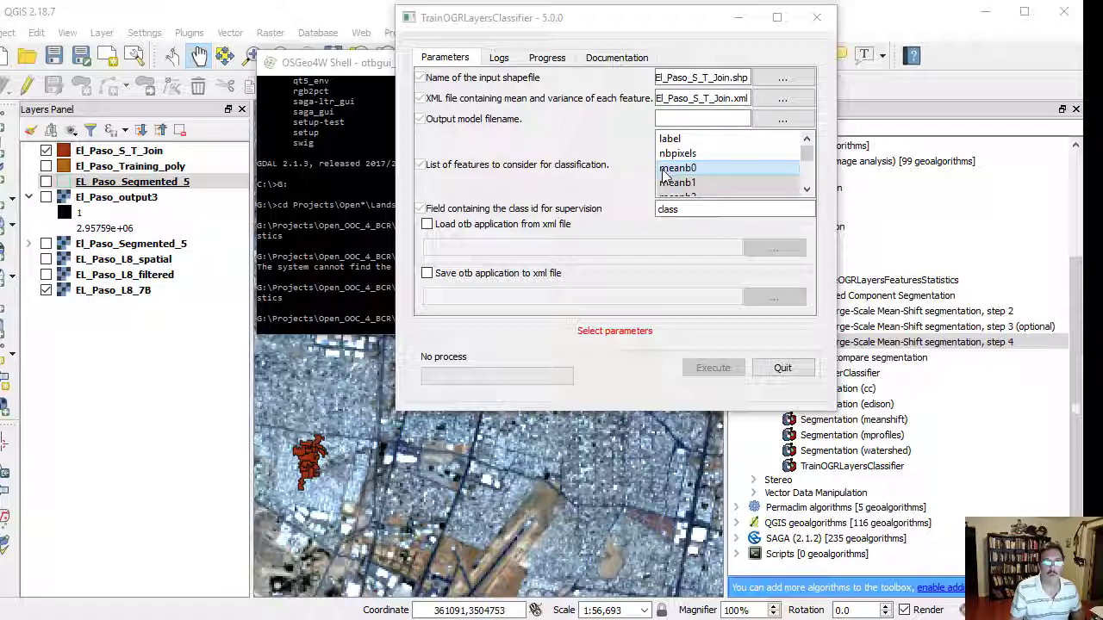
pyautogui.moveTo(703, 177); pyautogui.dragTo(808, 165)
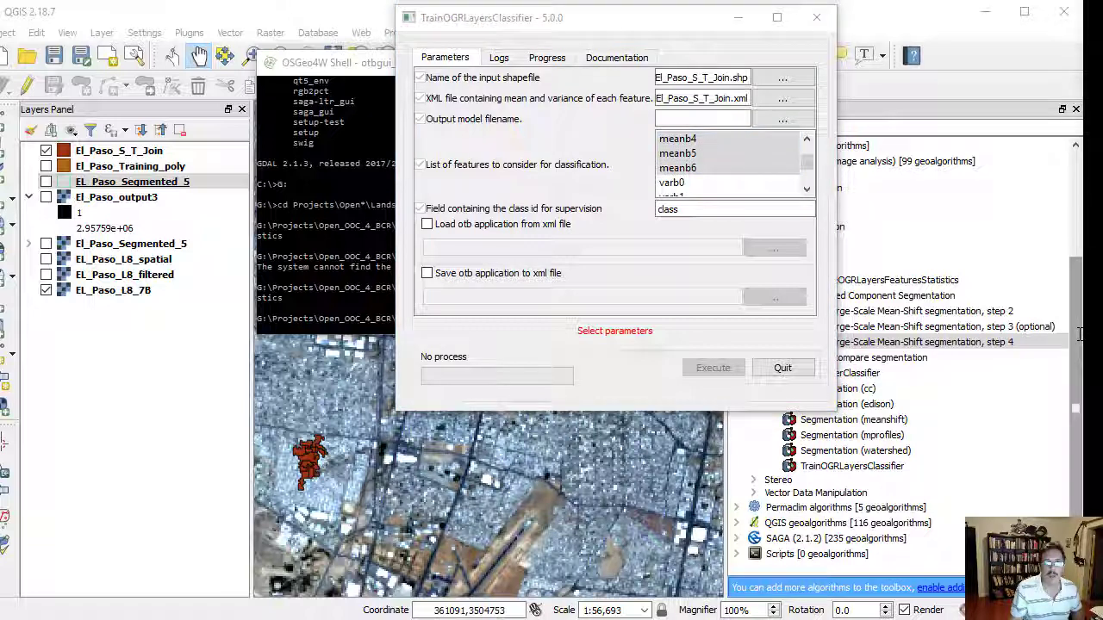
pyautogui.click(725, 119)
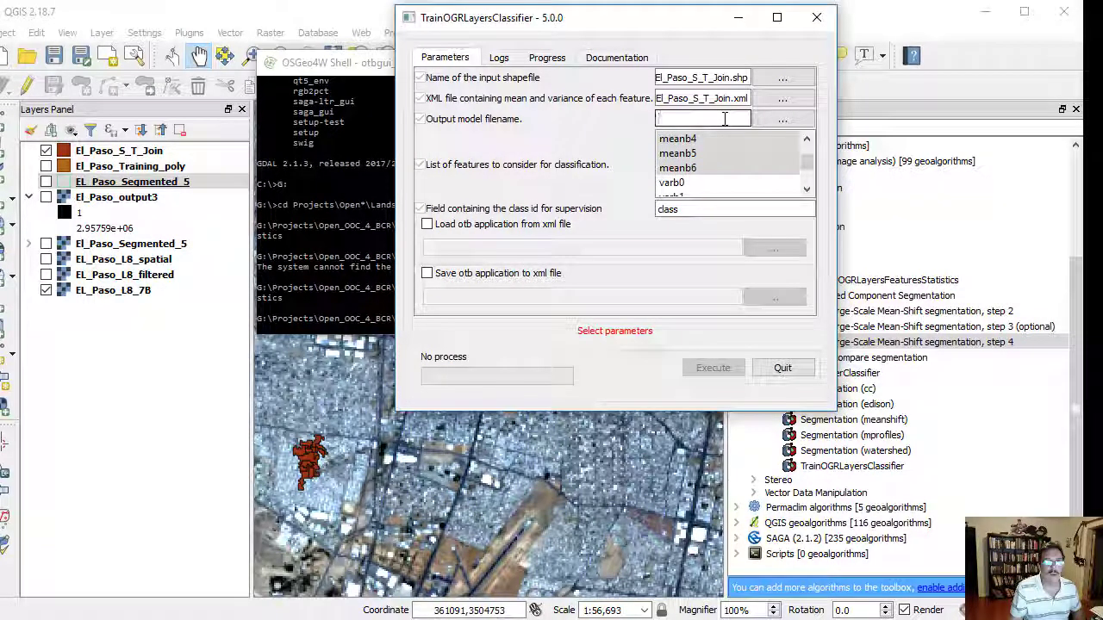
pyautogui.write('El_Paso_S_T_Join.model.svm')
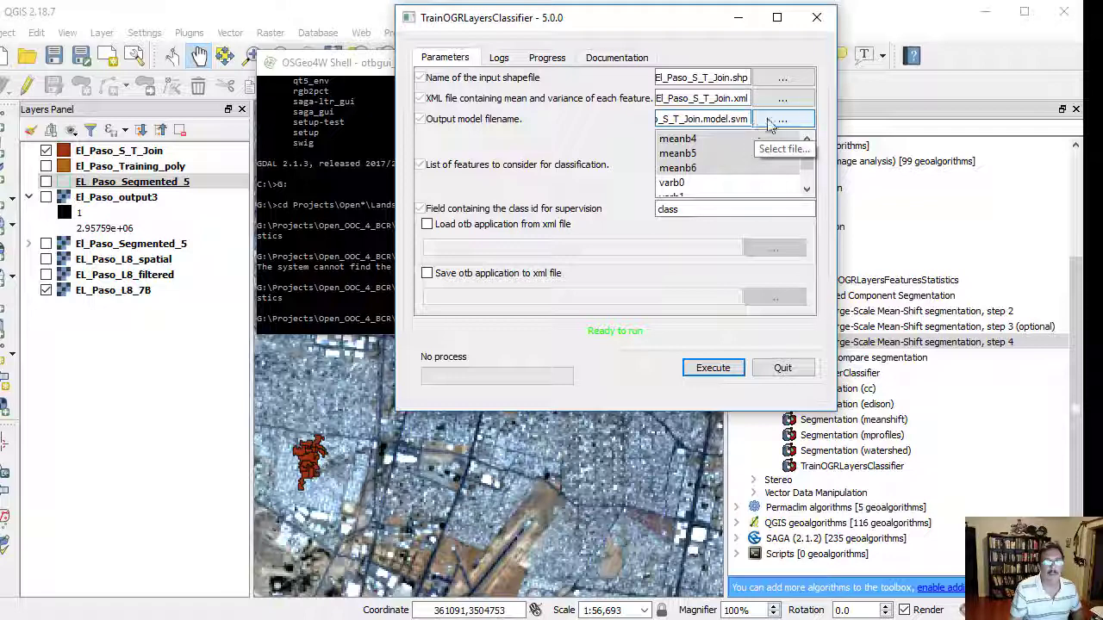
pyautogui.click(754, 124)
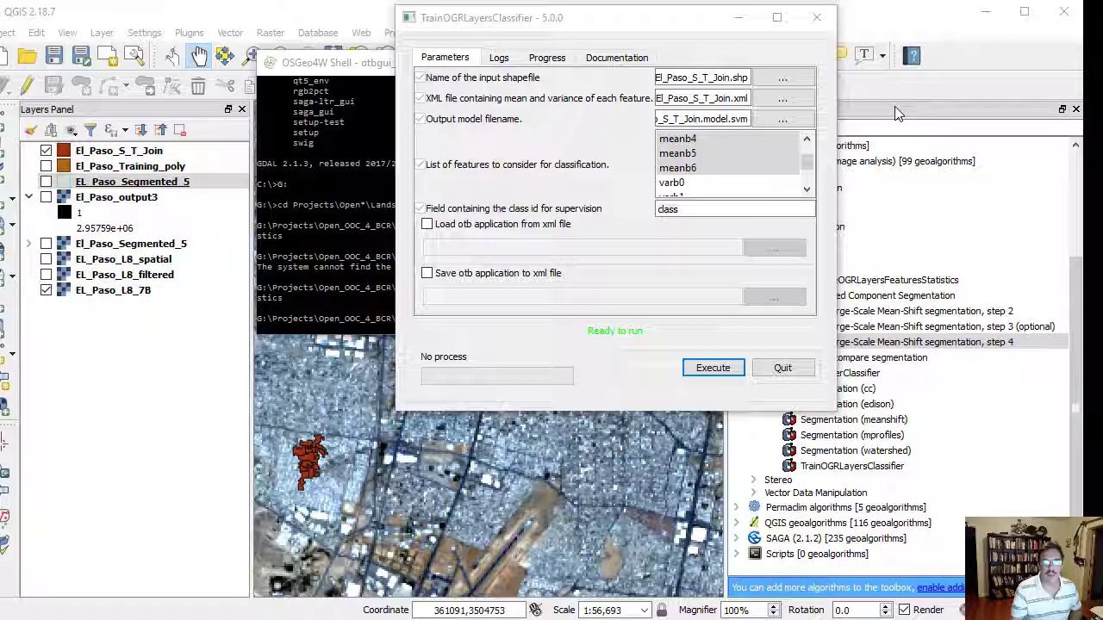
pyautogui.moveTo(715, 210); pyautogui.dragTo(657, 216)
pyautogui.press('BackSpace')
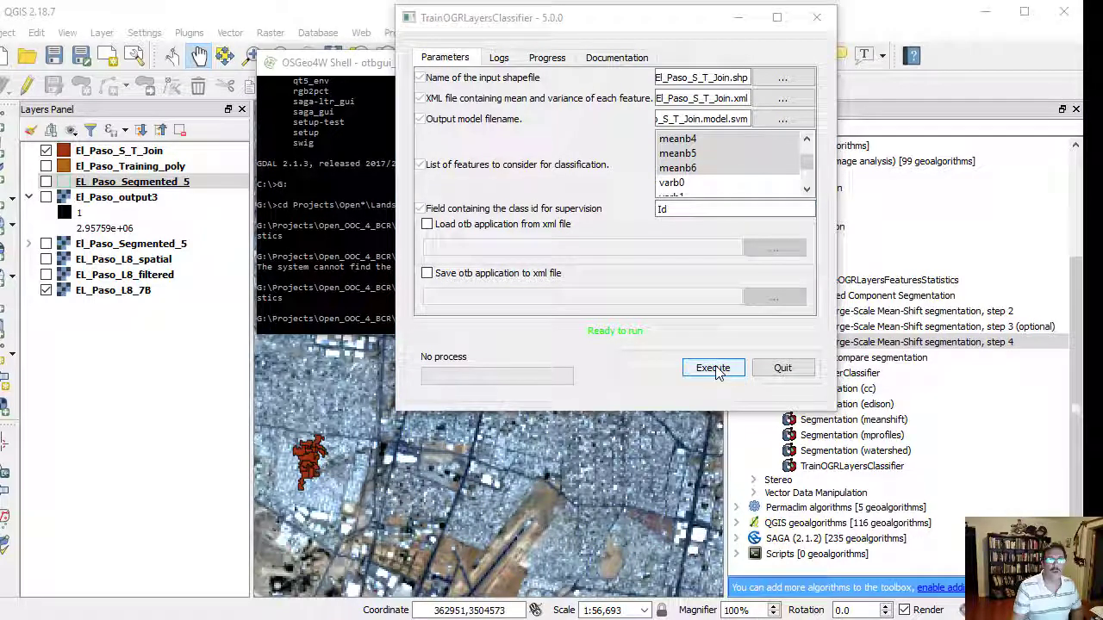
# Step: Open El_Paso_S_T_Join.model.svm from the prueba folder in Notepad, look over the trained model's contents and close it
pyautogui.hotkey('alt', 'Tab')
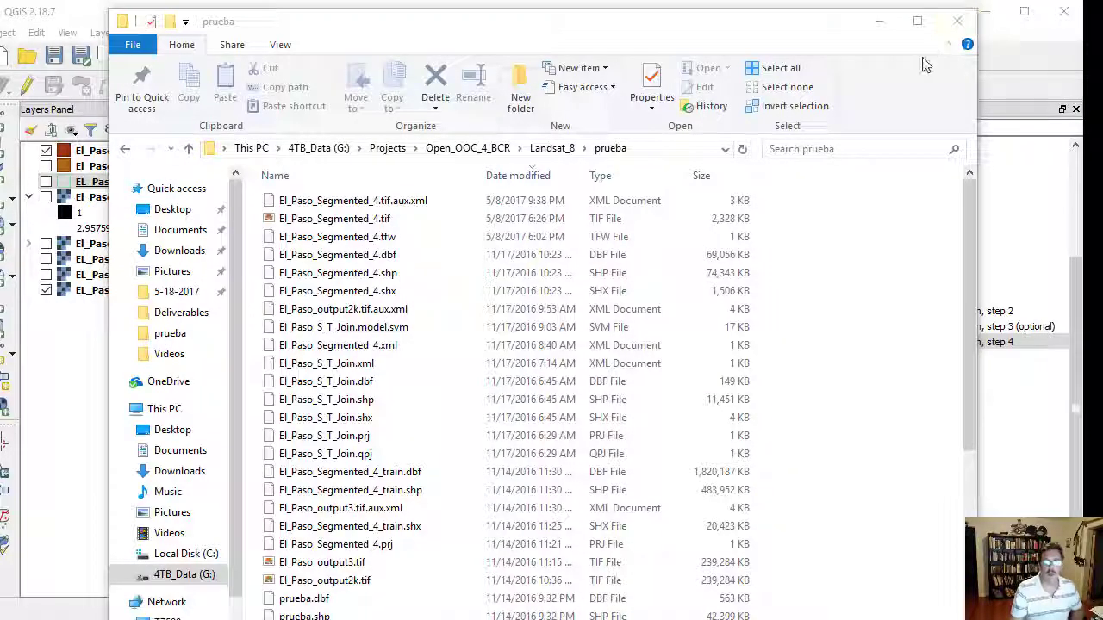
pyautogui.doubleClick(361, 335)
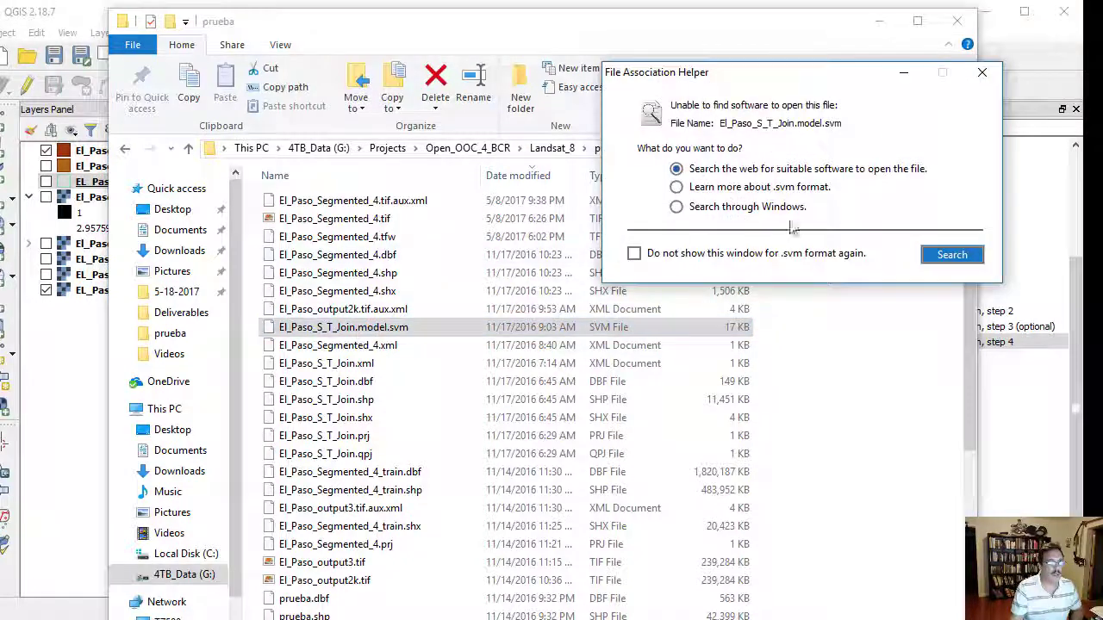
pyautogui.click(981, 72)
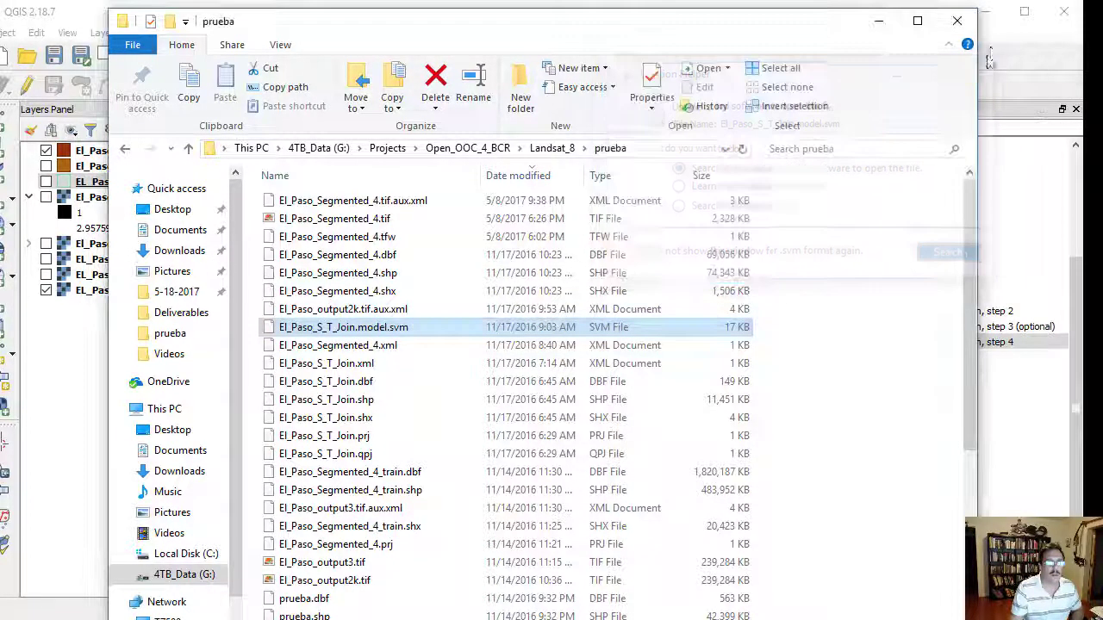
pyautogui.doubleClick(324, 334)
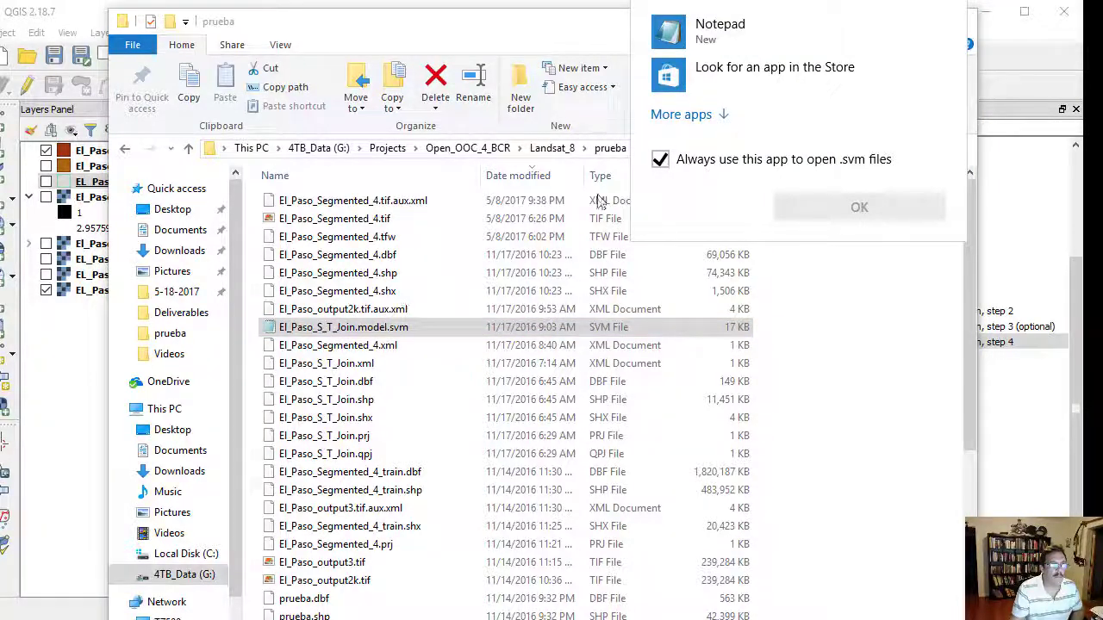
pyautogui.click(715, 32)
pyautogui.click(840, 209)
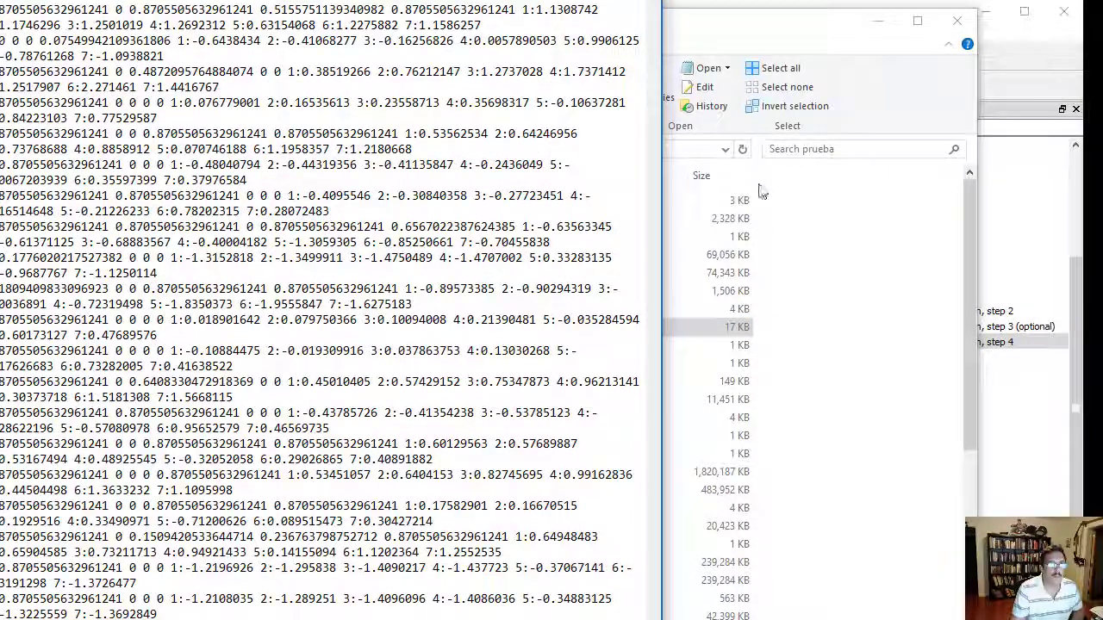
pyautogui.moveTo(367, 0); pyautogui.dragTo(540, 9)
pyautogui.hotkey('alt', 'F4')
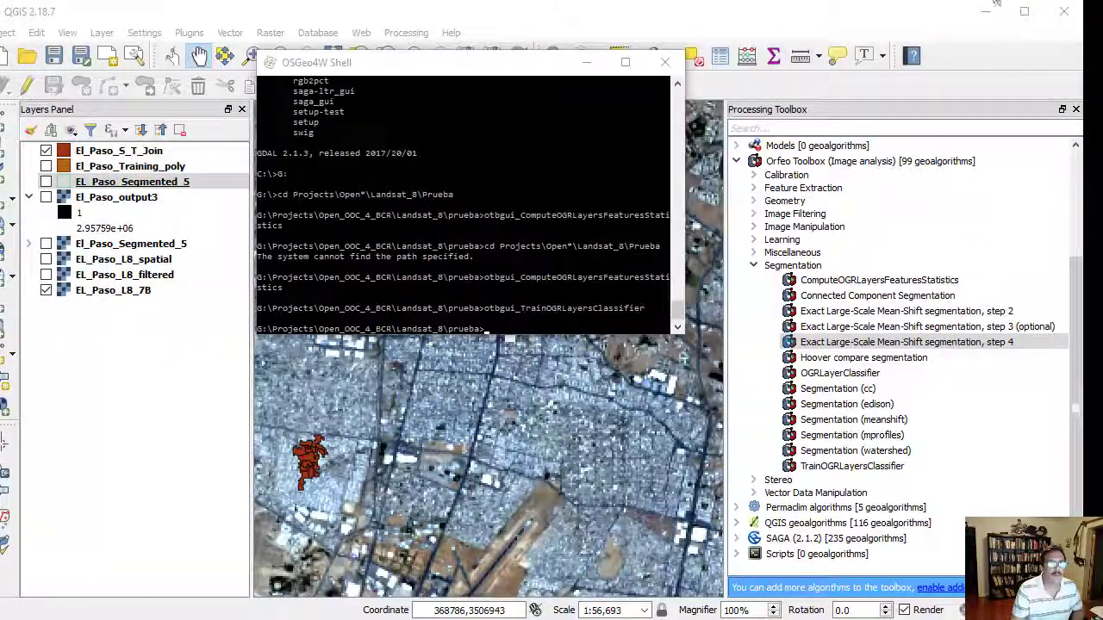
# Step: Launch otbgui_OGRLayerClassifier from the OSGeo4W Shell
pyautogui.rightClick(573, 290)
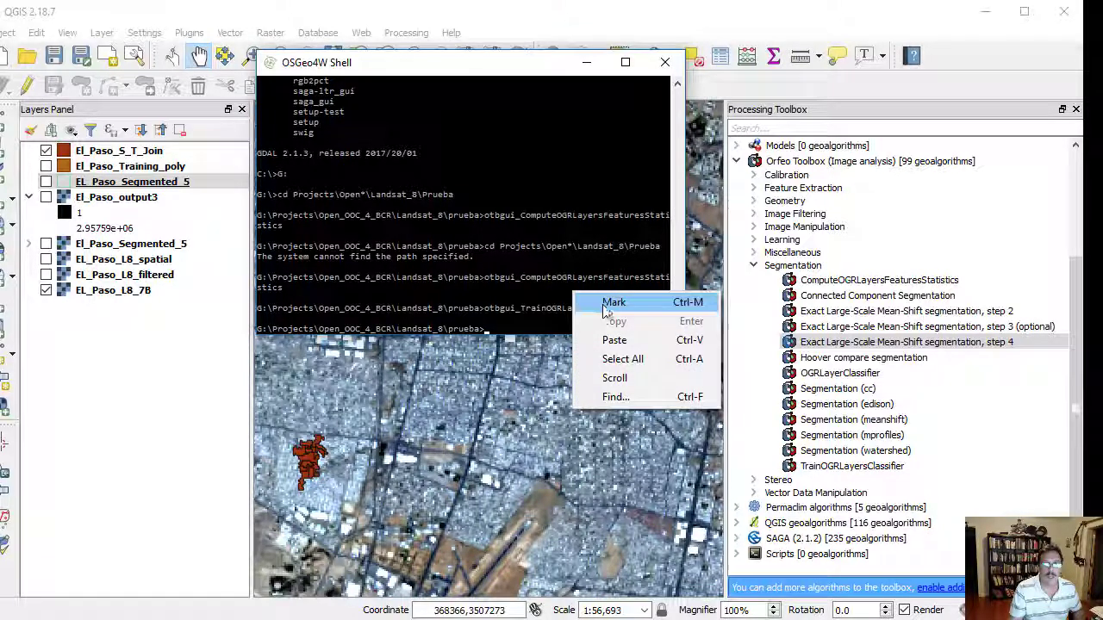
pyautogui.click(614, 340)
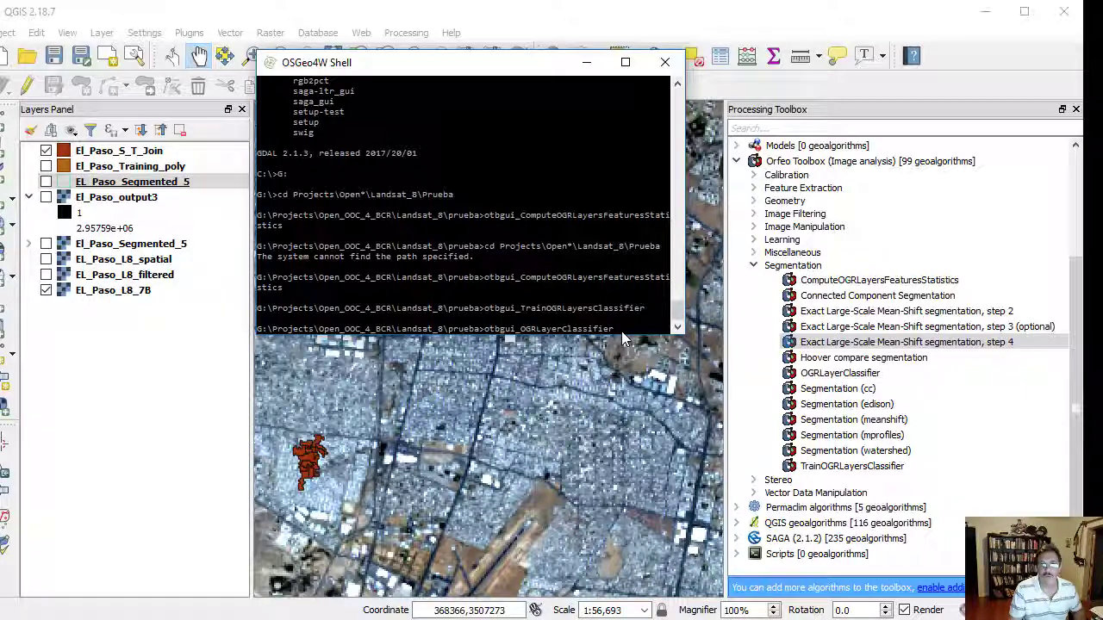
pyautogui.press('Return')
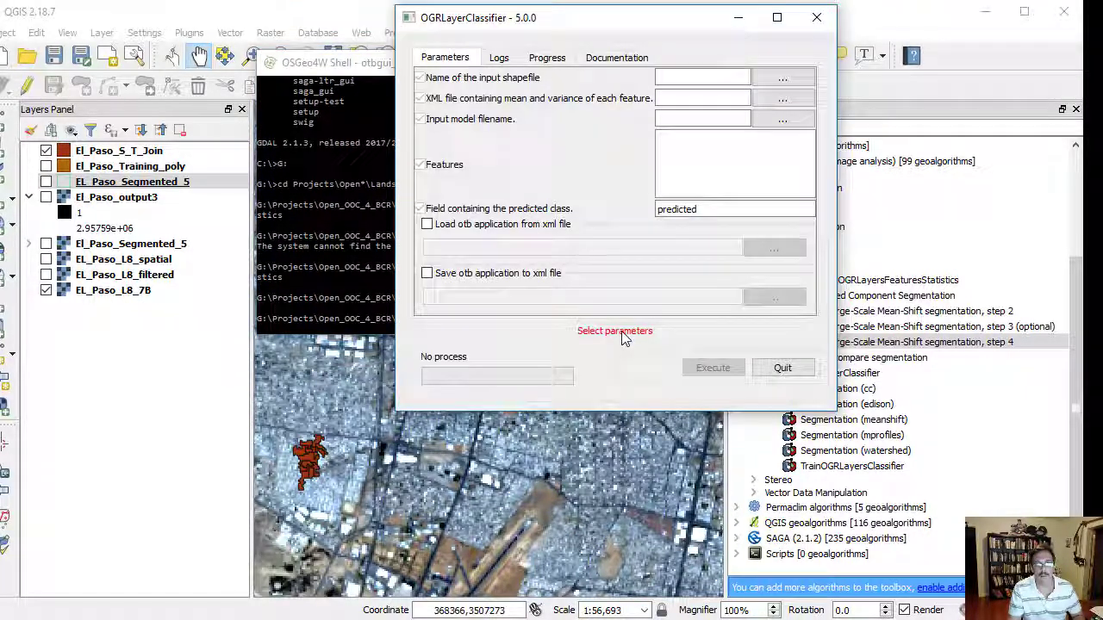
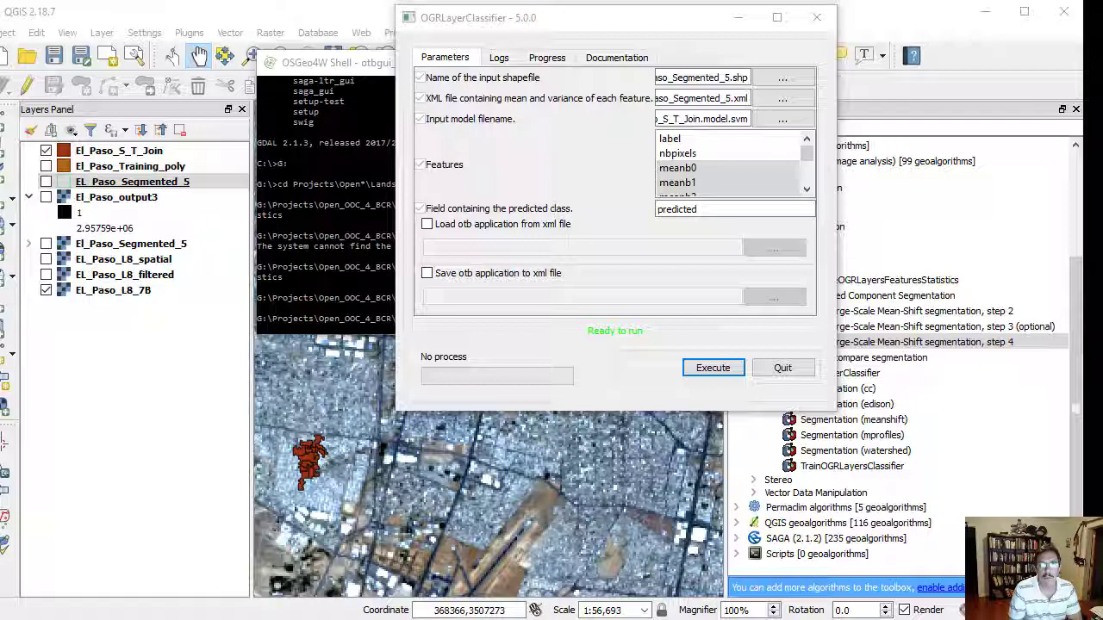
# Step: Show the EL_Paso_Segmented_5 vector layer and check the predicted class values in its attribute table
pyautogui.click(45, 181)
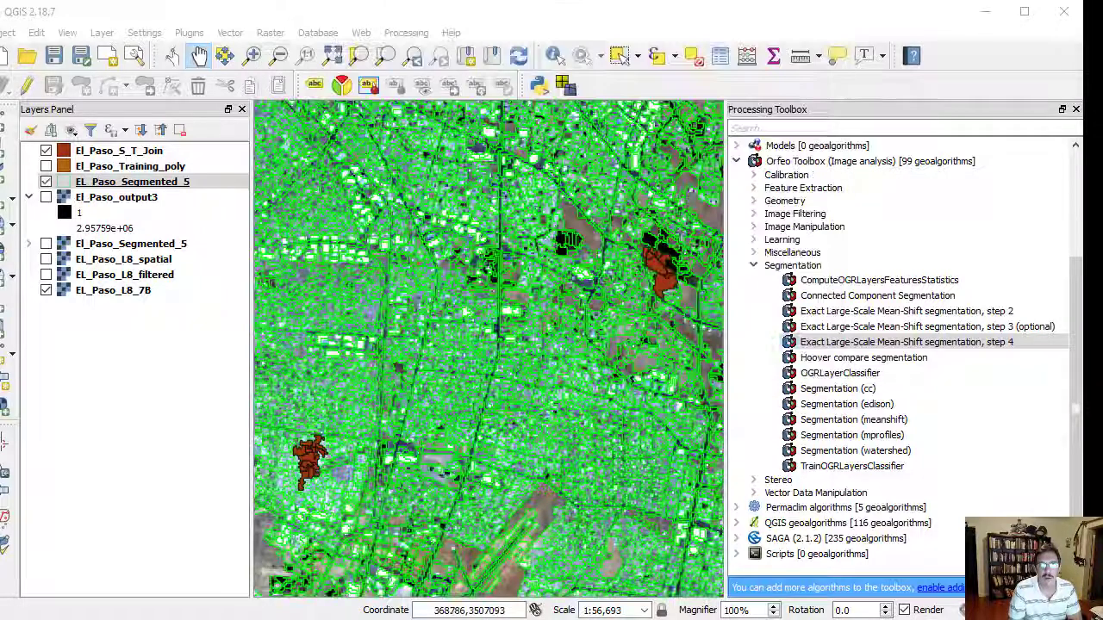
pyautogui.rightClick(178, 187)
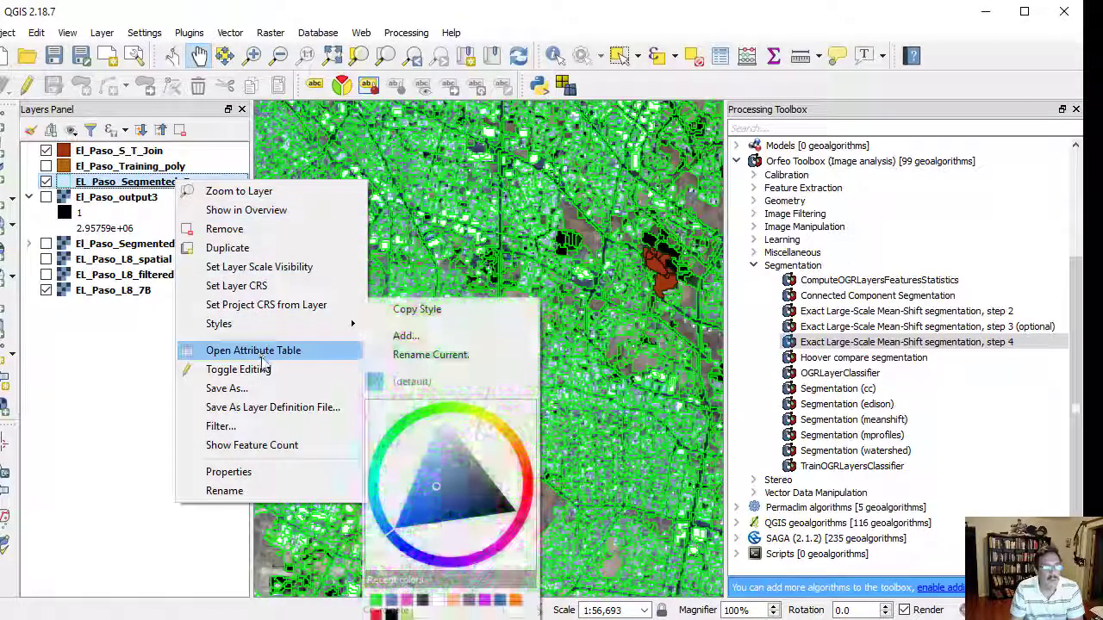
pyautogui.click(262, 355)
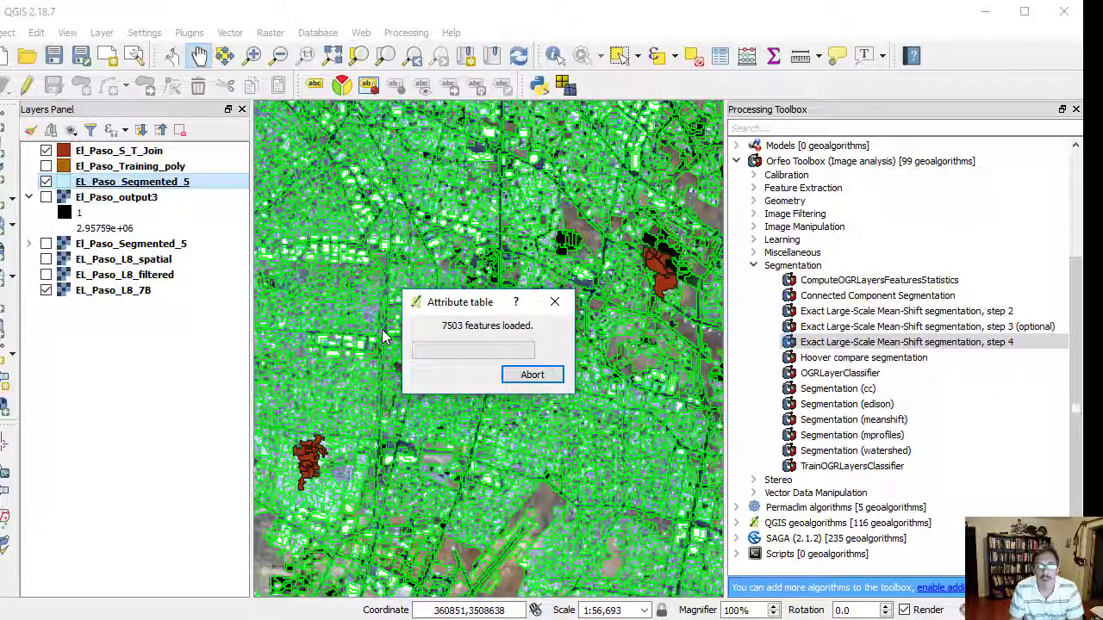
pyautogui.click(532, 375)
pyautogui.moveTo(357, 570); pyautogui.dragTo(758, 581)
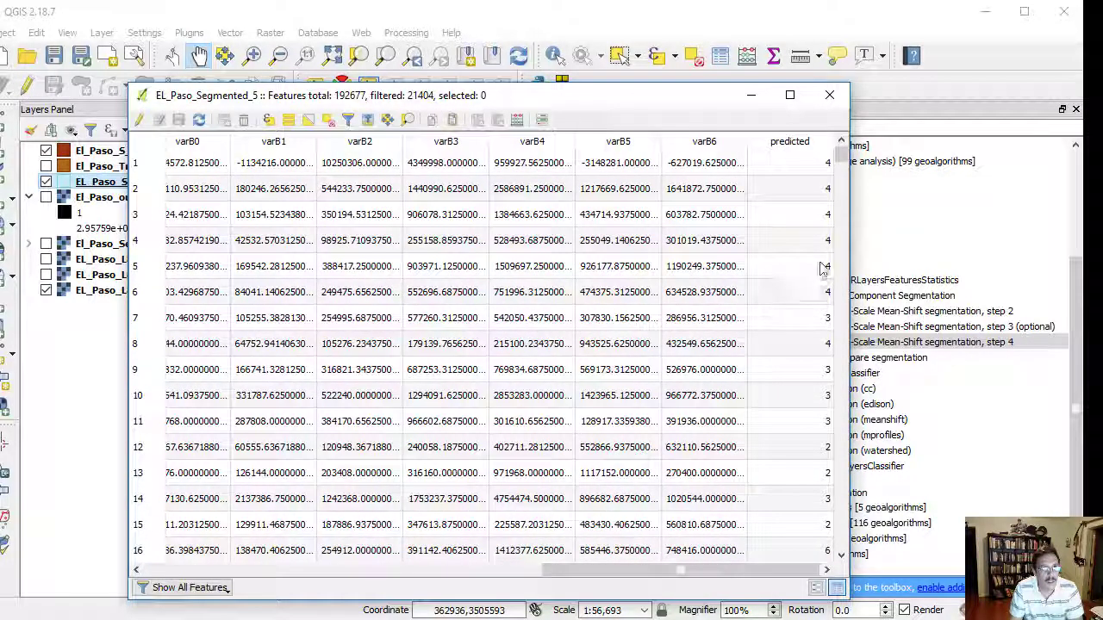
pyautogui.moveTo(841, 157); pyautogui.dragTo(847, 274)
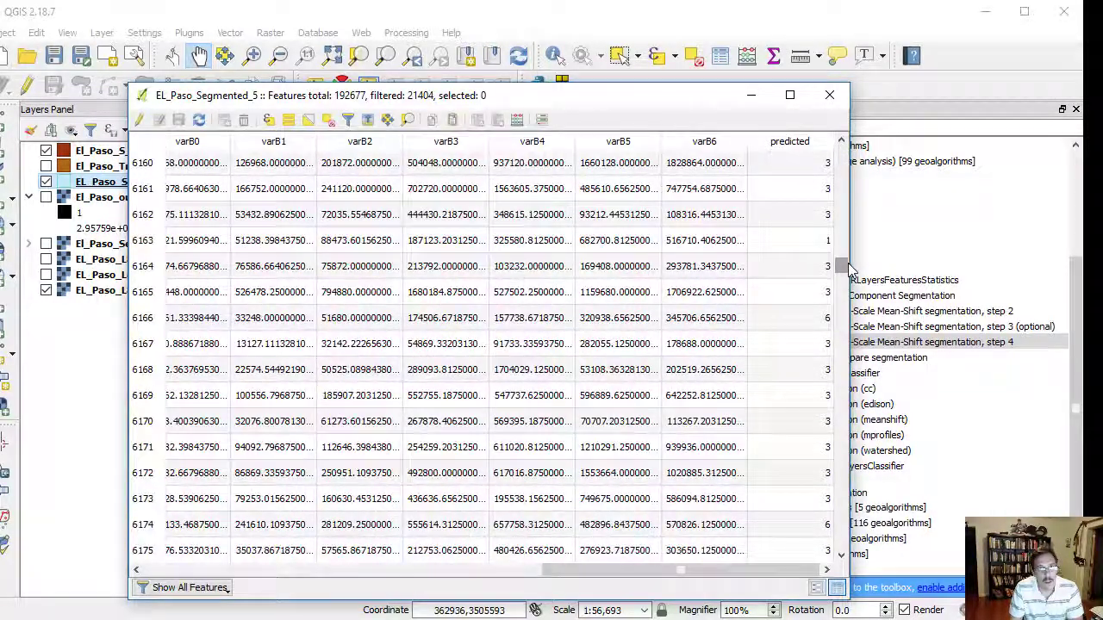
pyautogui.click(829, 95)
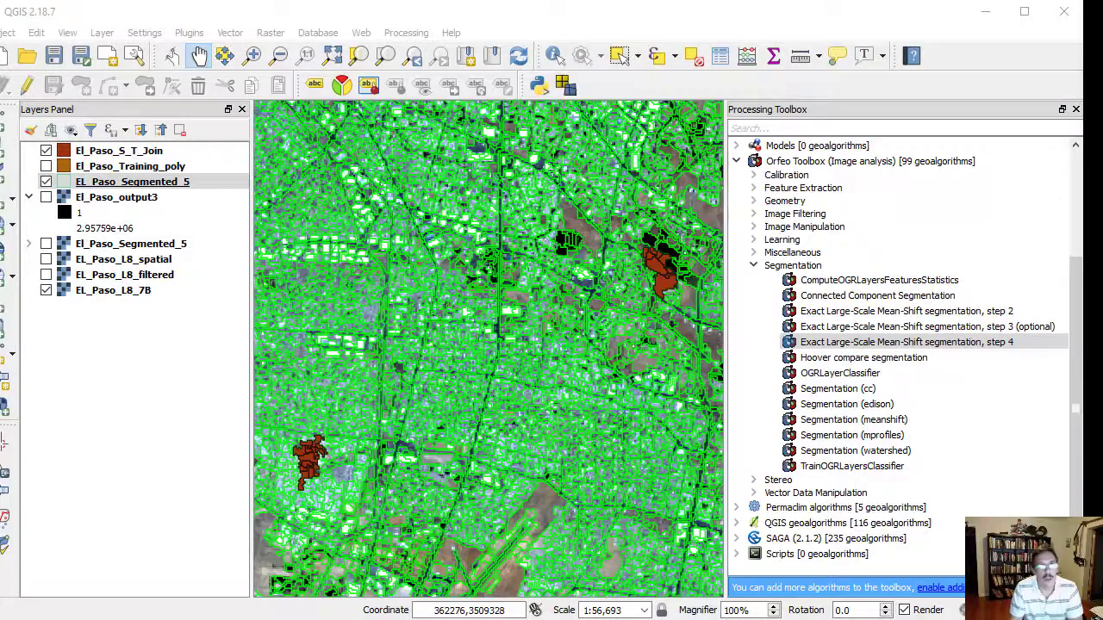
# Step: Style the EL_Paso_Segmented_5 vector layer as Categorized on the predicted column with random colors and classify its values
pyautogui.click(176, 189)
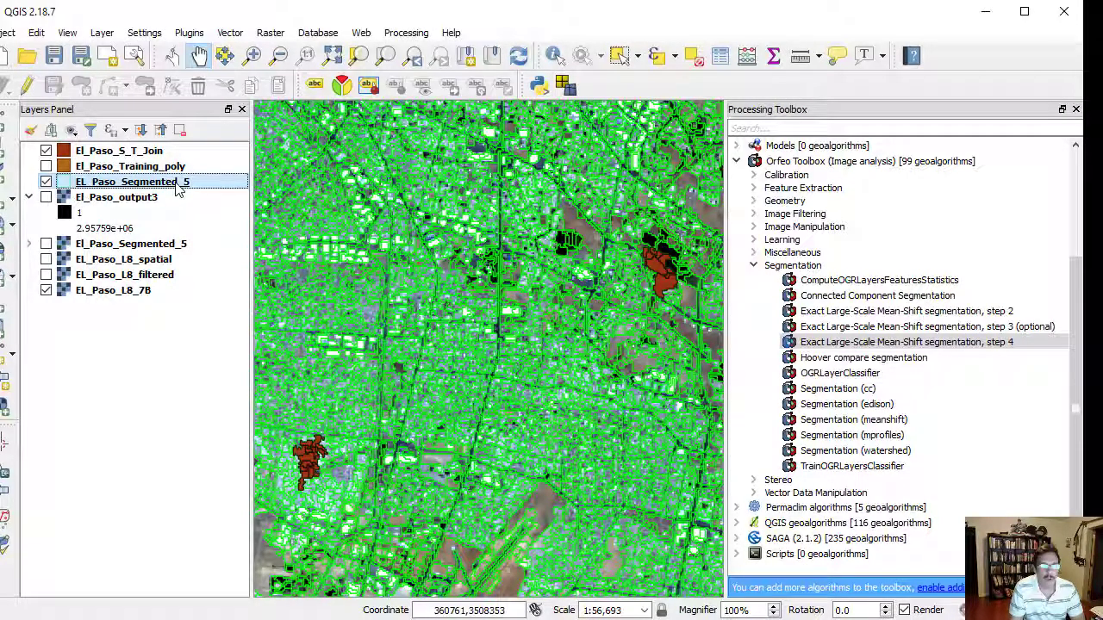
pyautogui.doubleClick(186, 181)
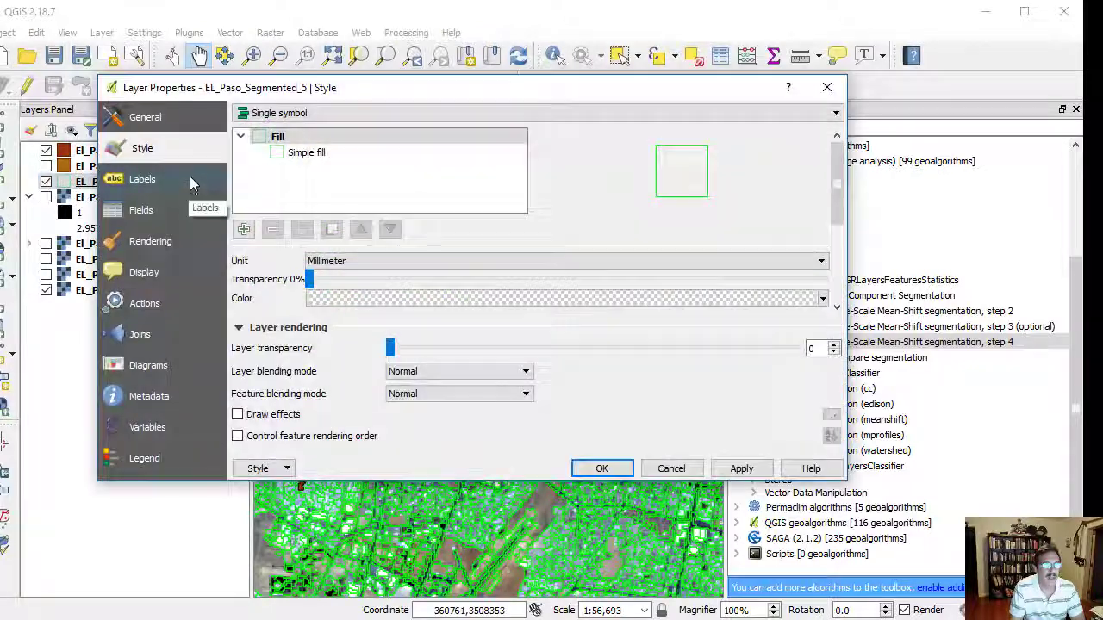
pyautogui.click(293, 117)
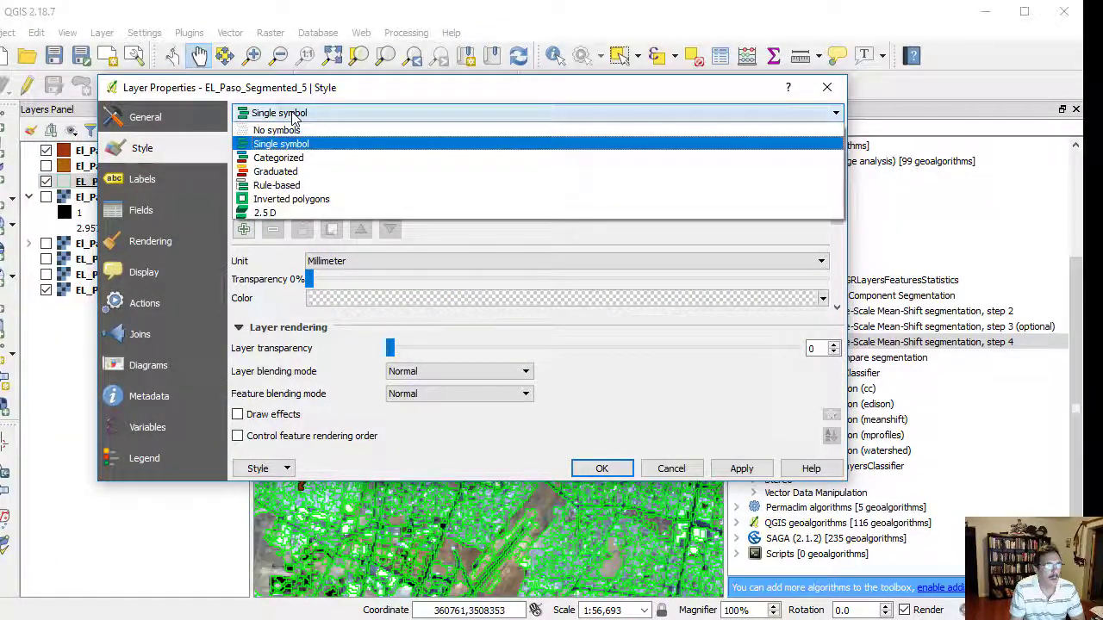
pyautogui.click(280, 160)
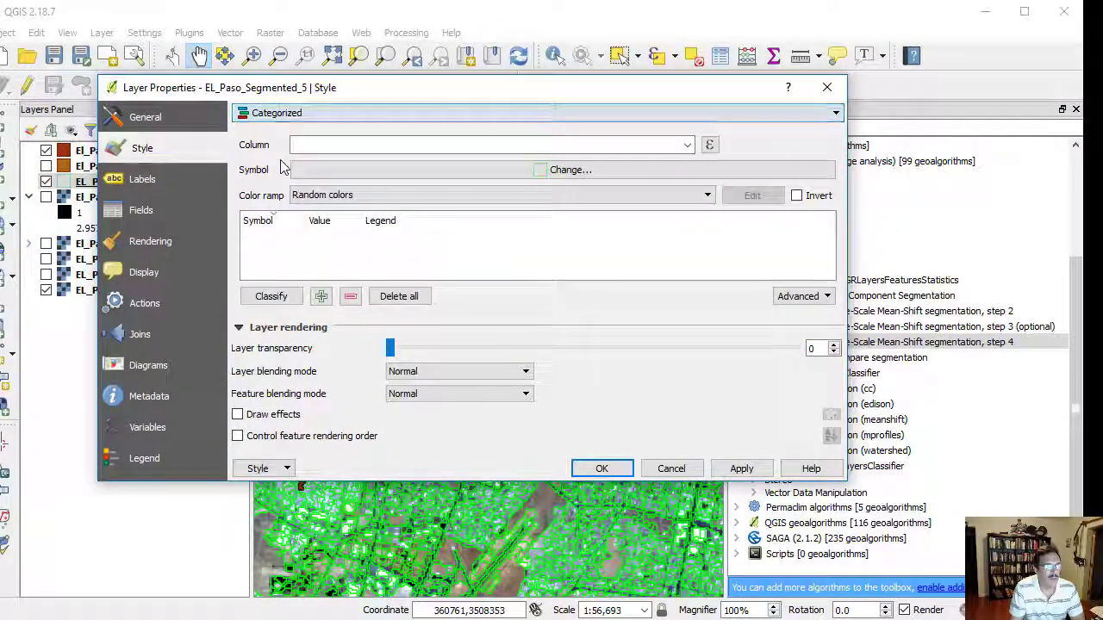
pyautogui.click(687, 145)
pyautogui.scroll(-5, 655, 216)
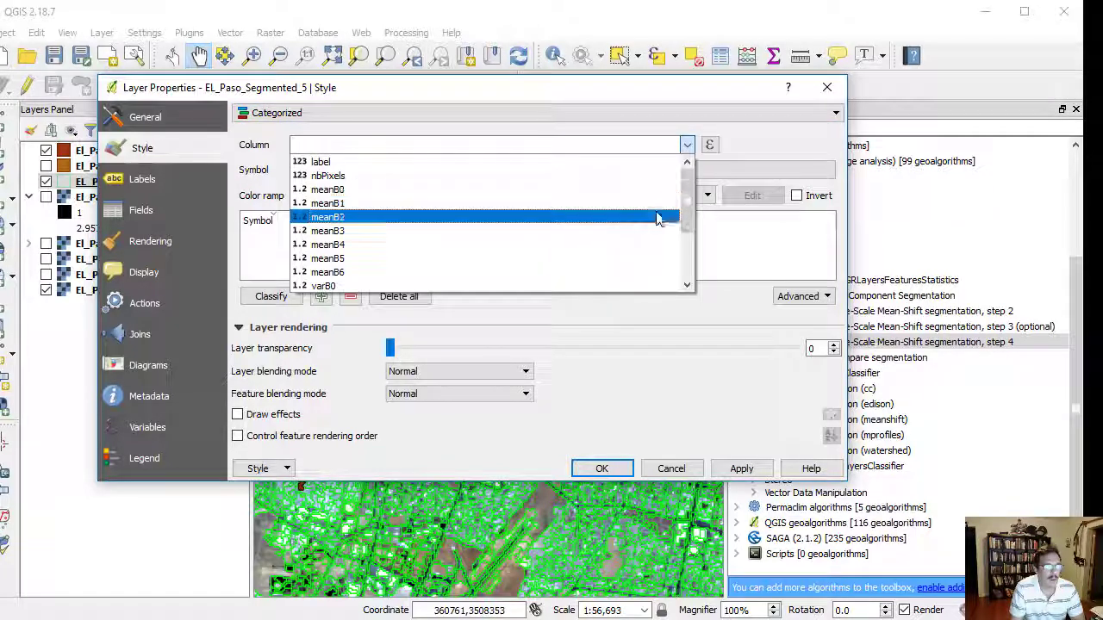
pyautogui.click(477, 286)
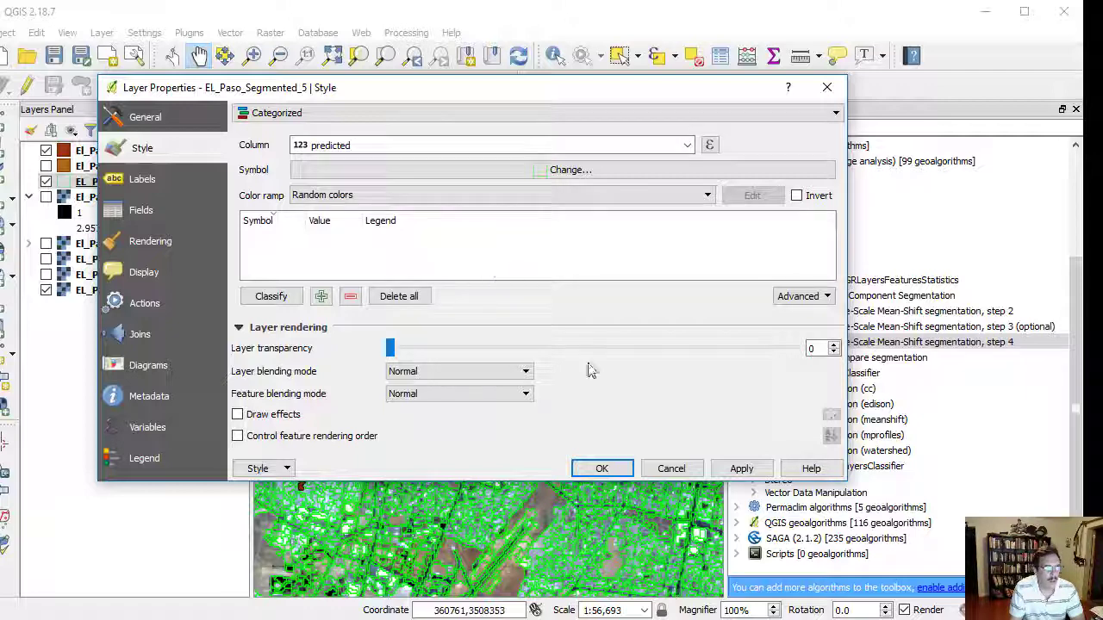
pyautogui.click(271, 296)
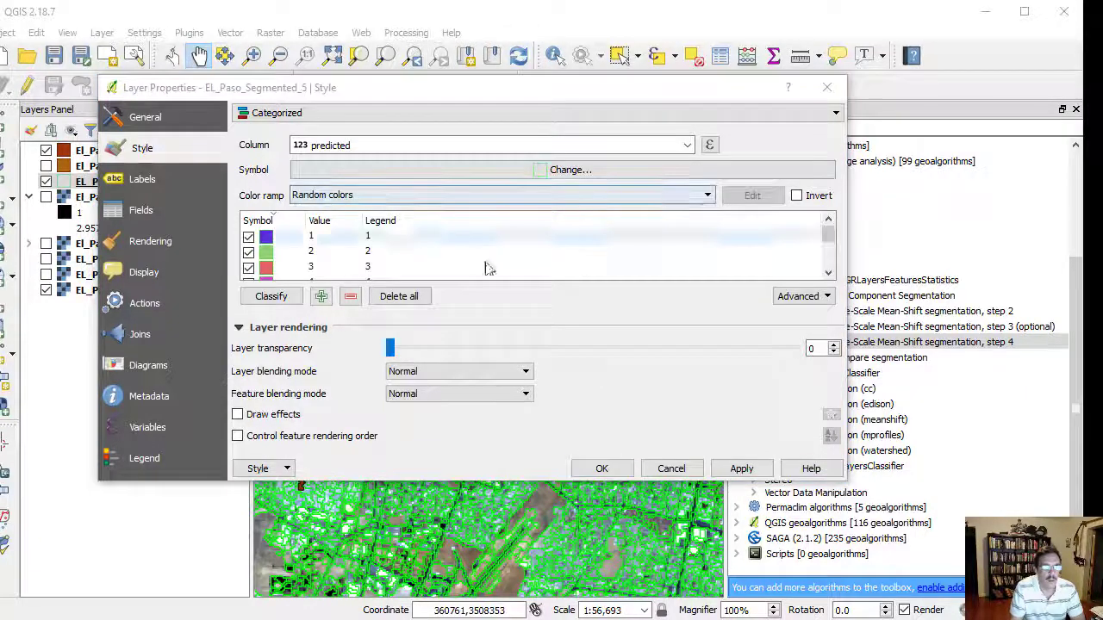
pyautogui.click(269, 295)
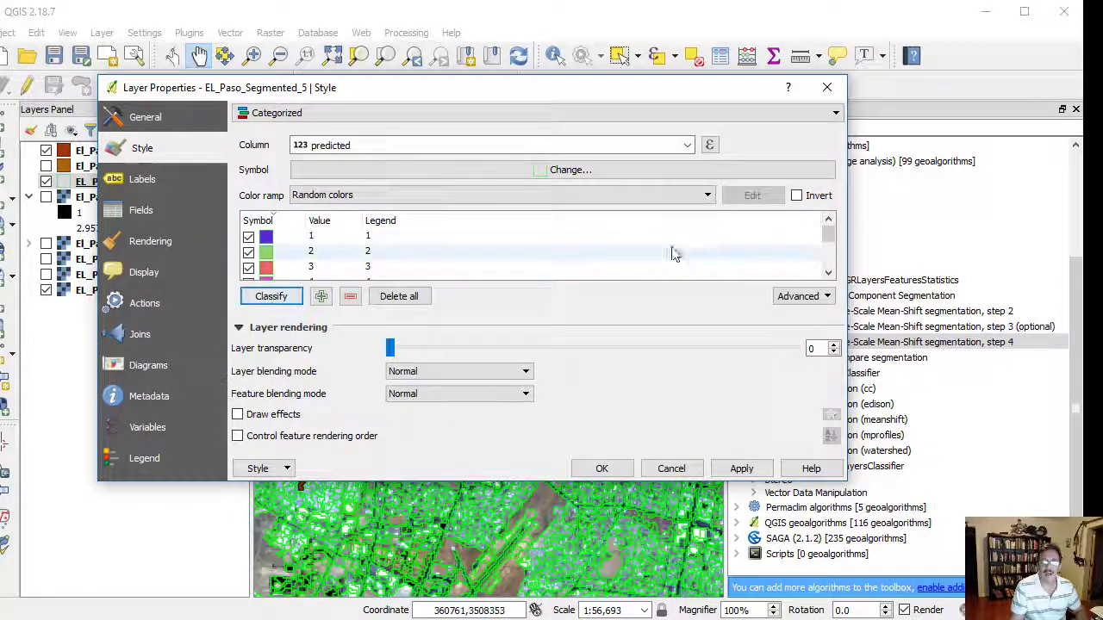
pyautogui.moveTo(828, 232); pyautogui.dragTo(829, 266)
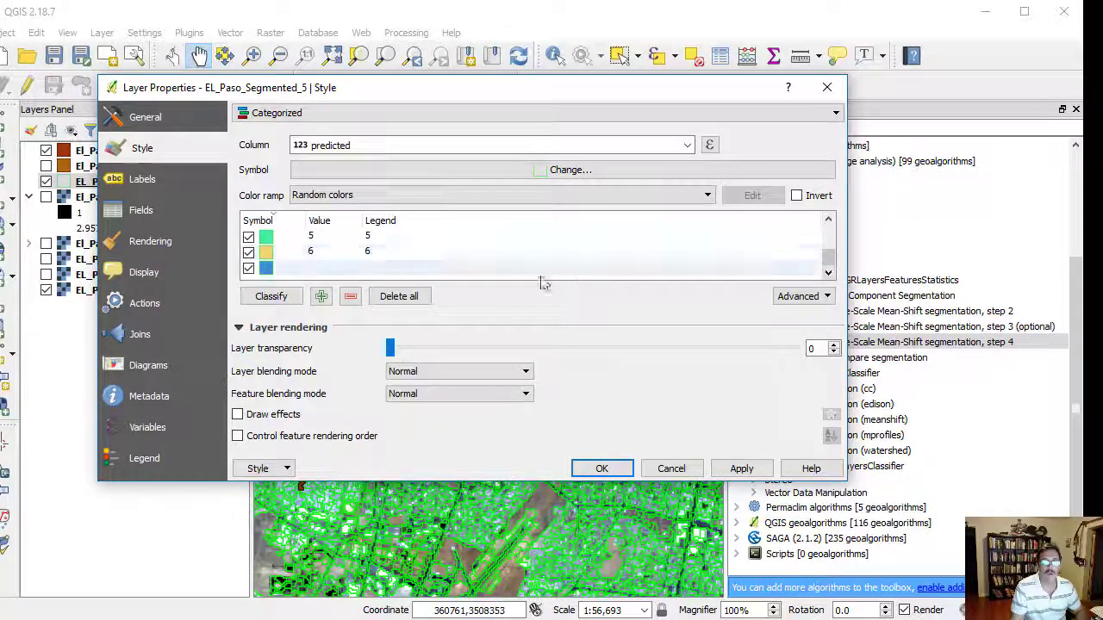
pyautogui.click(601, 468)
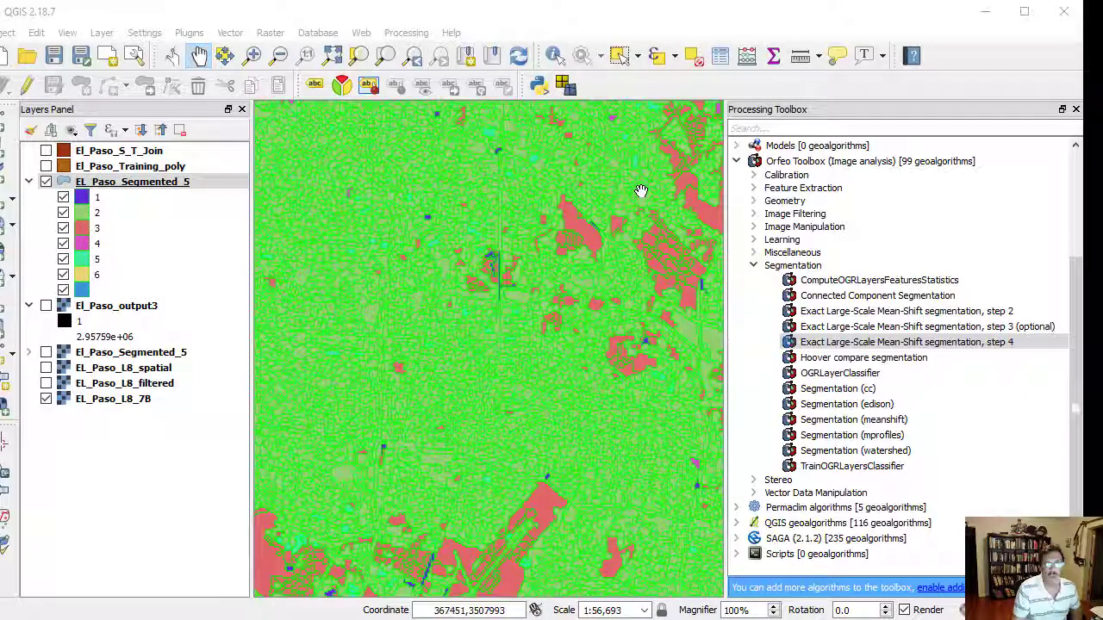
# Step: Set the layer transparency of the EL_Paso_Segmented_5 vector layer to 62
pyautogui.click(140, 189)
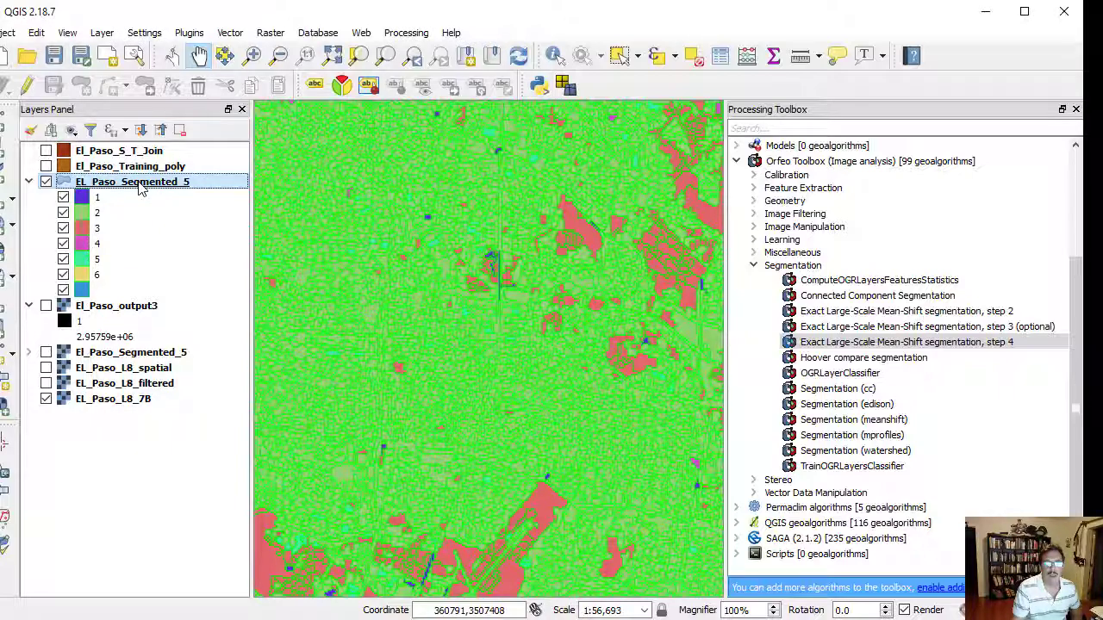
pyautogui.doubleClick(141, 189)
pyautogui.moveTo(392, 349); pyautogui.dragTo(642, 355)
pyautogui.click(741, 468)
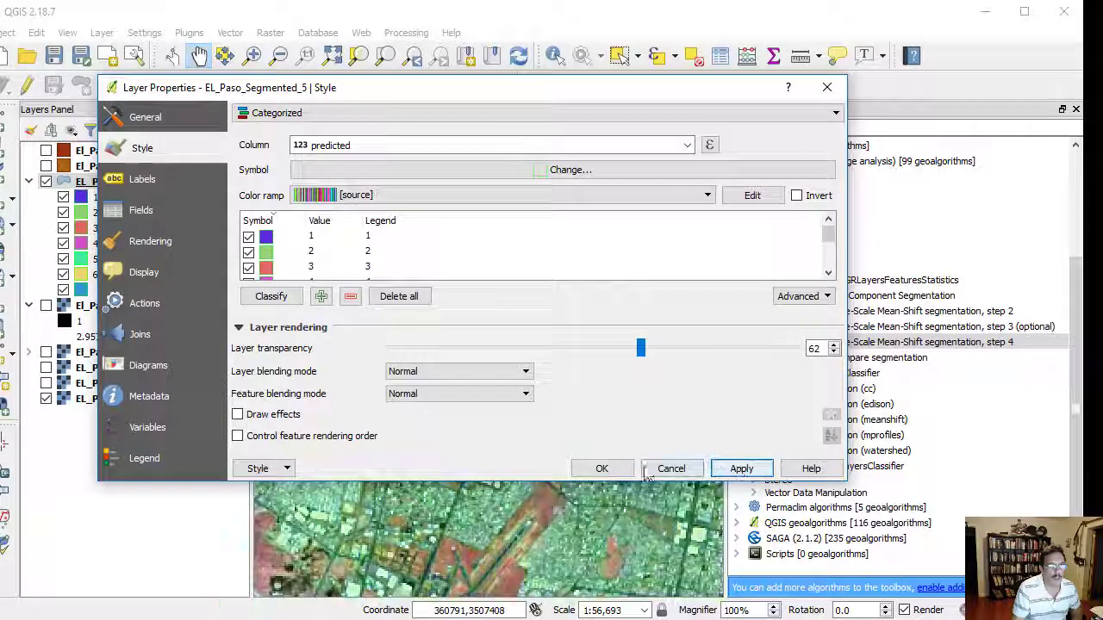
pyautogui.click(603, 468)
# Step: Examine the semi-transparent classification over the Landsat image, from the southern outskirts out to the wider El Paso and Ciudad Juarez area
pyautogui.moveTo(540, 414); pyautogui.dragTo(578, 244)
pyautogui.moveTo(489, 433); pyautogui.dragTo(527, 226)
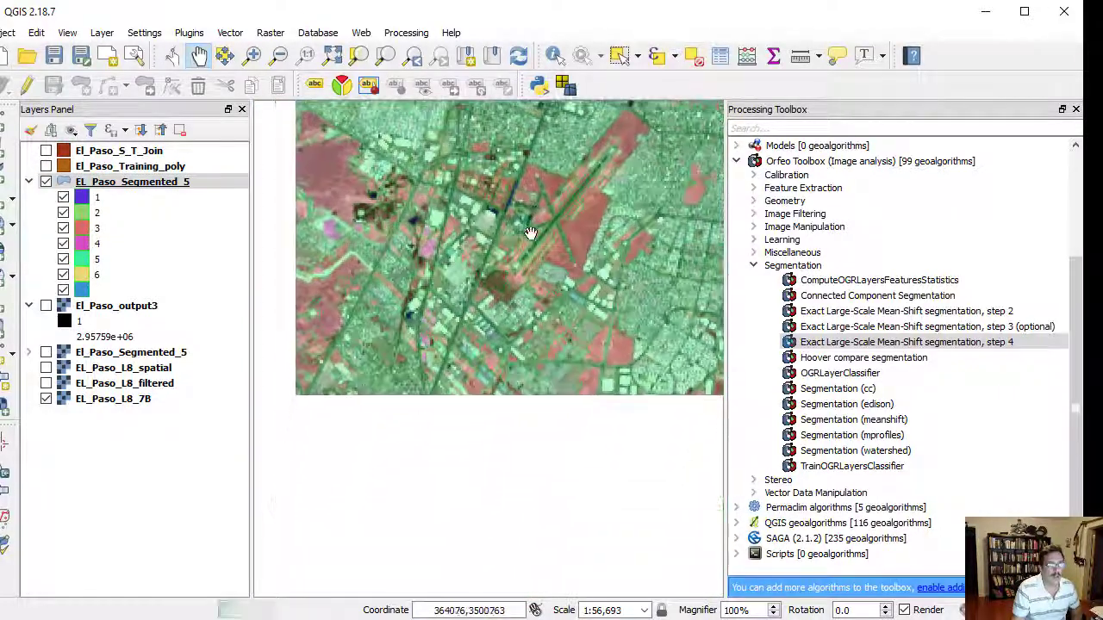
pyautogui.moveTo(473, 427); pyautogui.dragTo(585, 253)
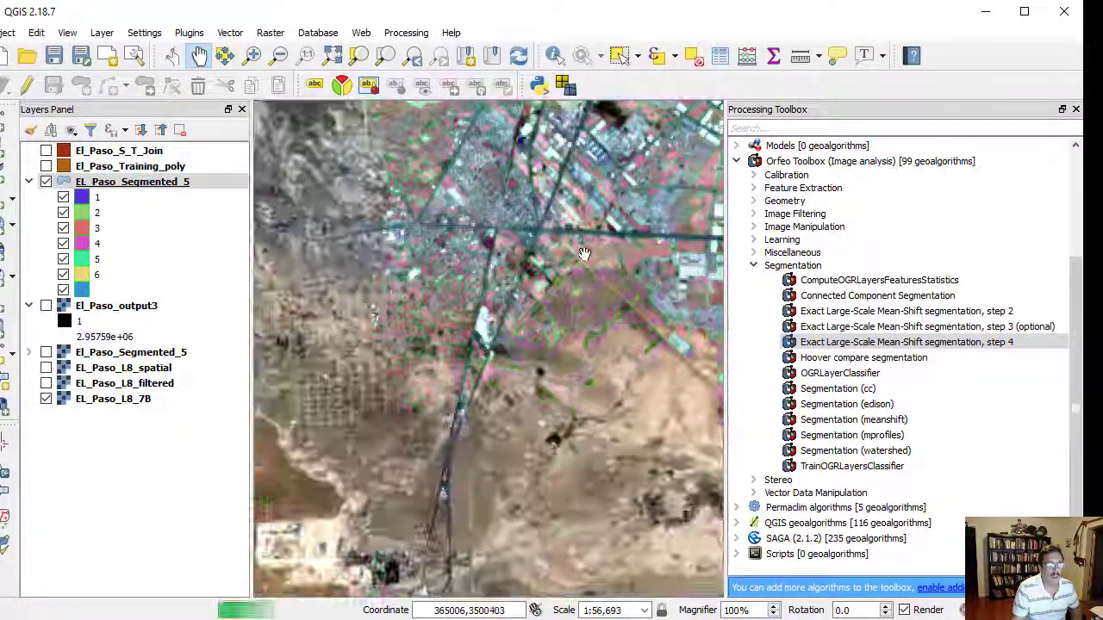
pyautogui.moveTo(394, 404); pyautogui.dragTo(473, 129)
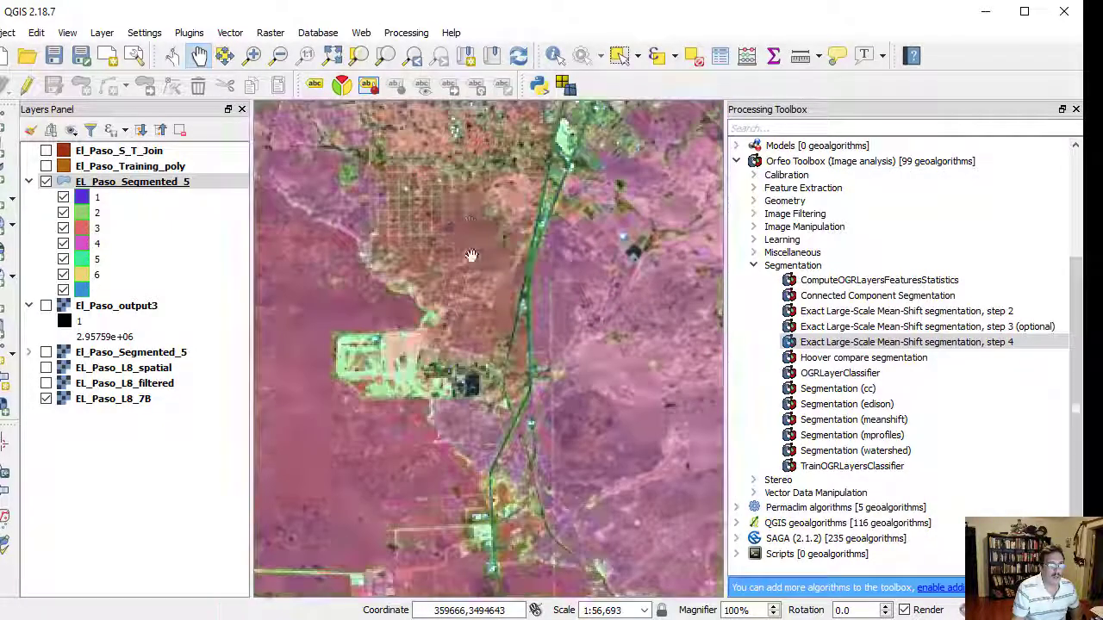
pyautogui.moveTo(493, 428); pyautogui.dragTo(447, 245)
pyautogui.moveTo(495, 482); pyautogui.dragTo(375, 245)
pyautogui.scroll(-1, 529, 440)
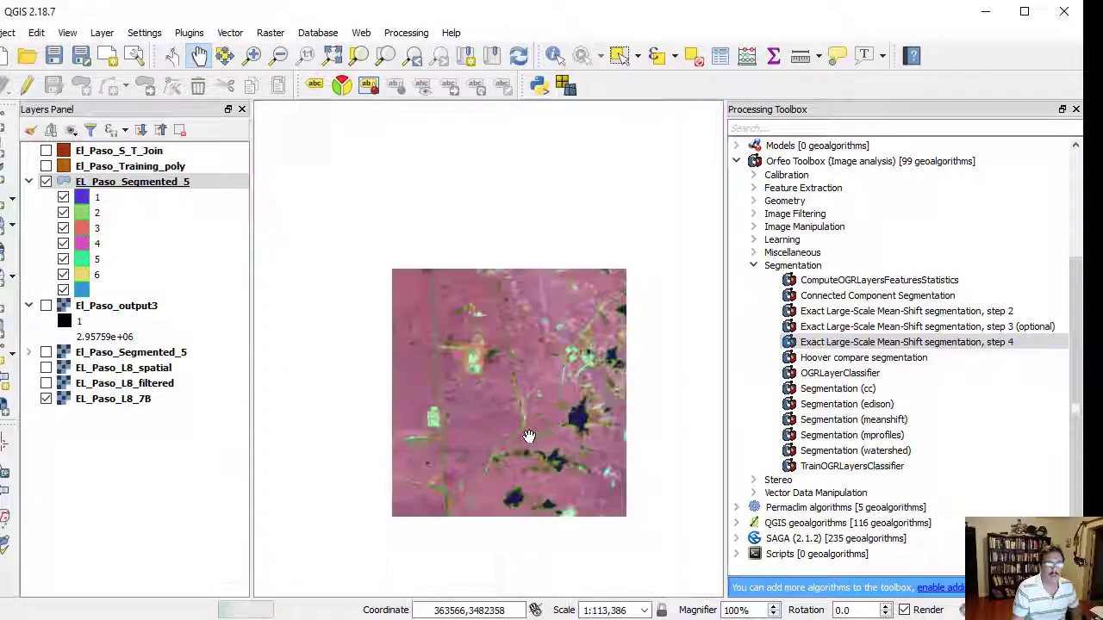
pyautogui.scroll(-1, 529, 438)
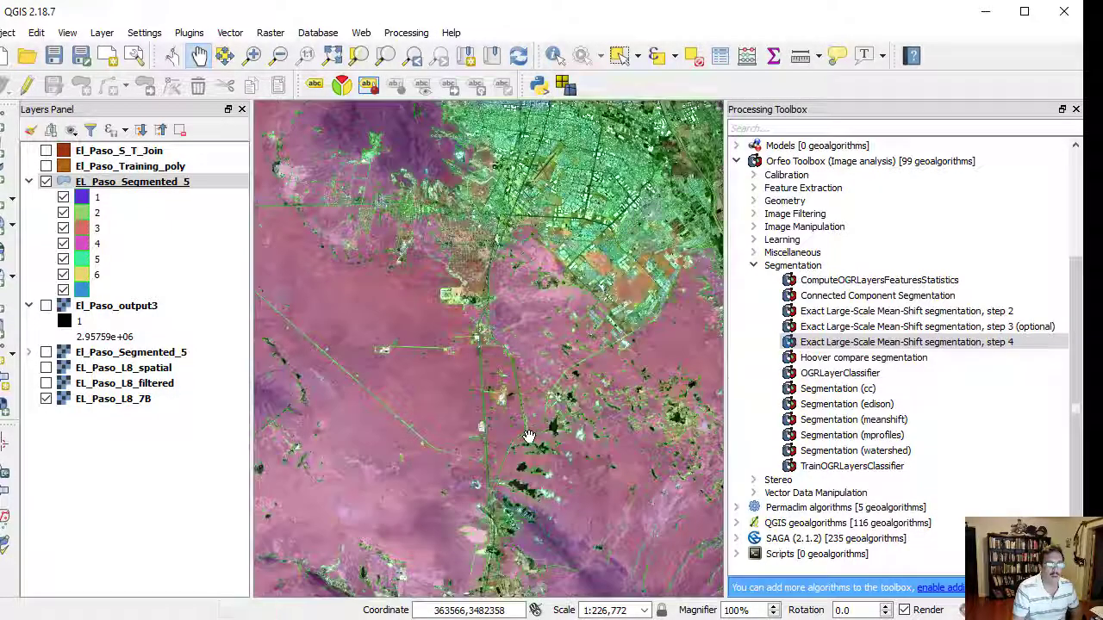
pyautogui.scroll(-1, 375, 341)
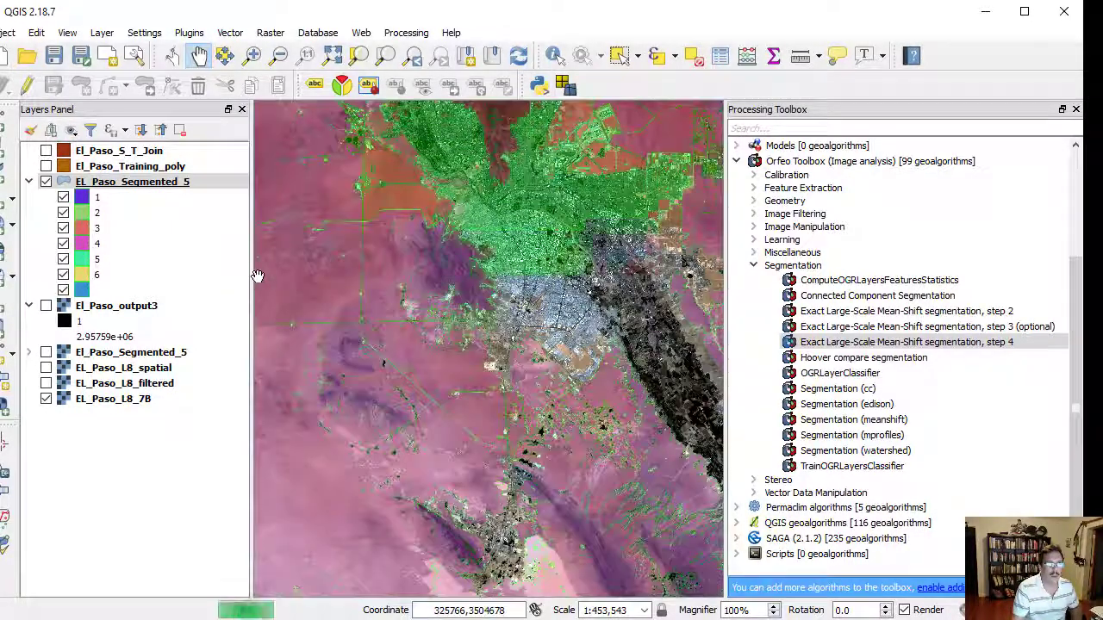
# Step: Compare the classified EL_Paso_Segmented_5 layer with the underlying EL_Paso_L8_7B image by toggling its visibility, leaving the classification hidden
pyautogui.click(45, 181)
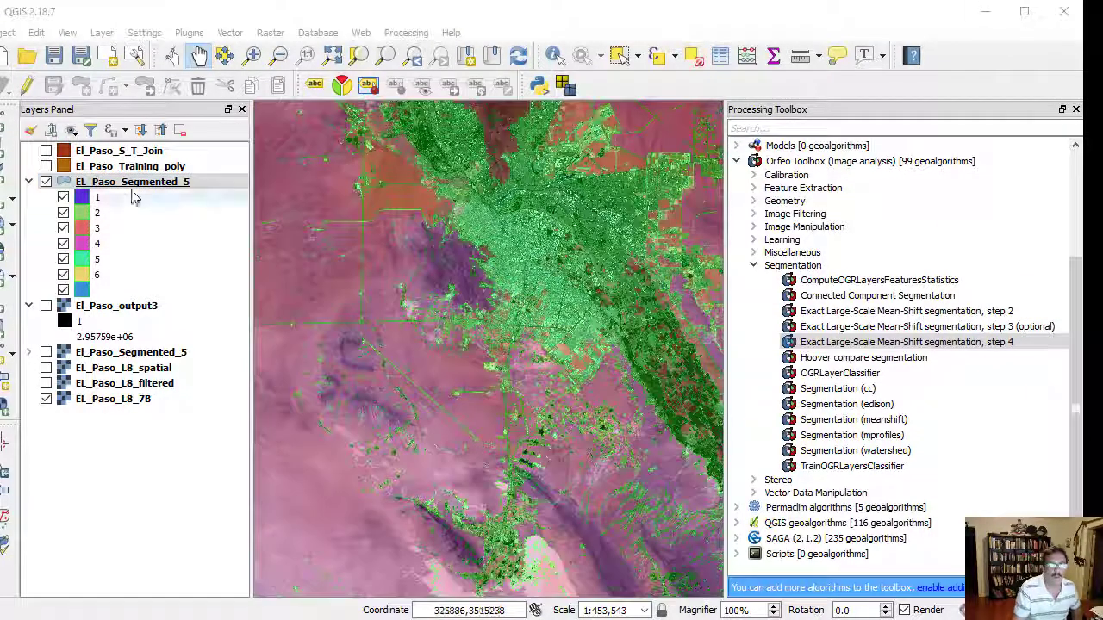
pyautogui.click(46, 182)
pyautogui.click(46, 182)
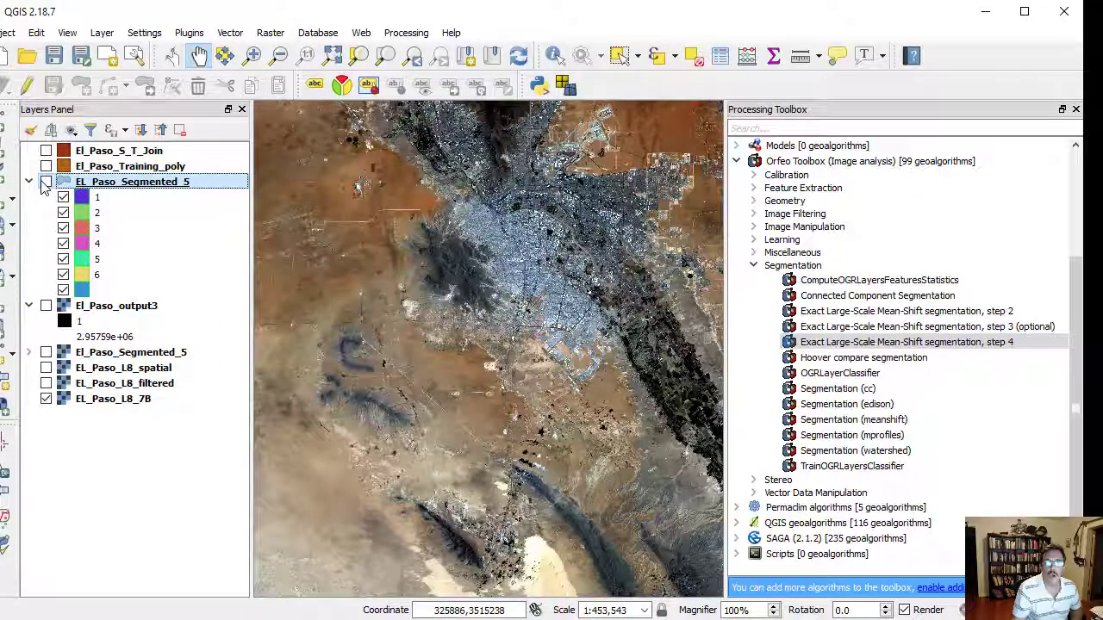
pyautogui.click(46, 182)
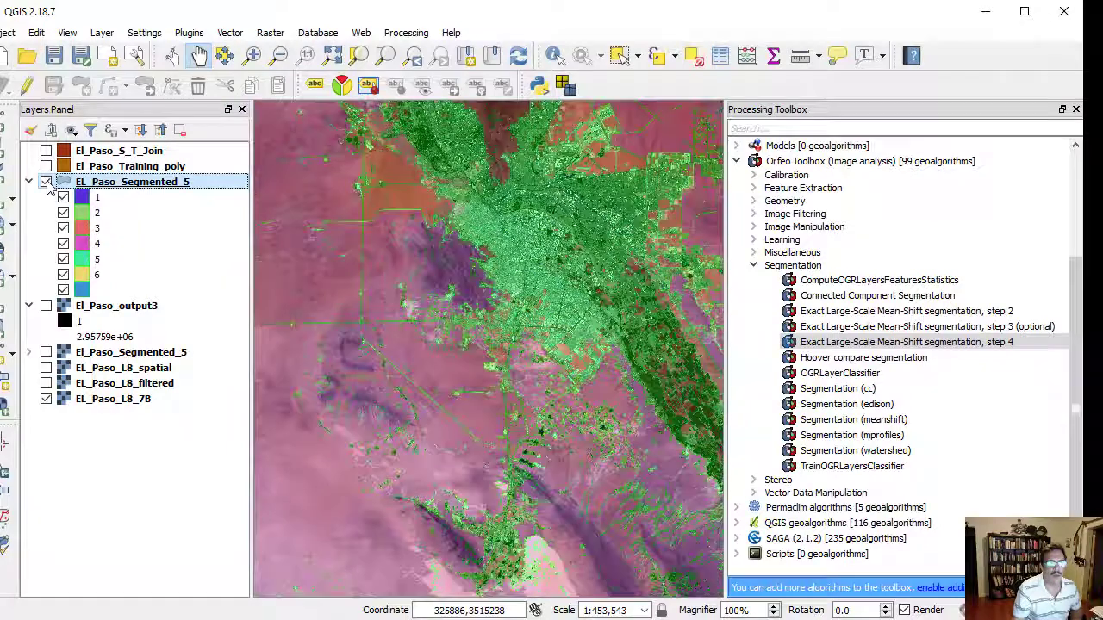
pyautogui.click(46, 182)
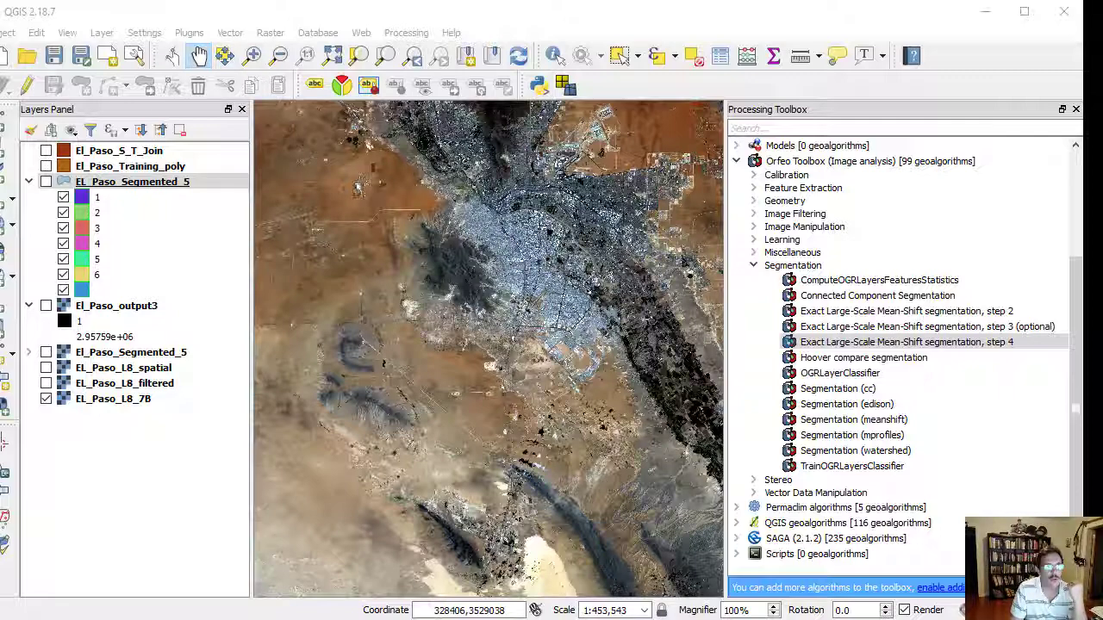
# Step: Add the vector layer EL_Paso_Accu_A.shp from the Deliverables folder to the project
pyautogui.hotkey('ctrl', 'shift', 'v')
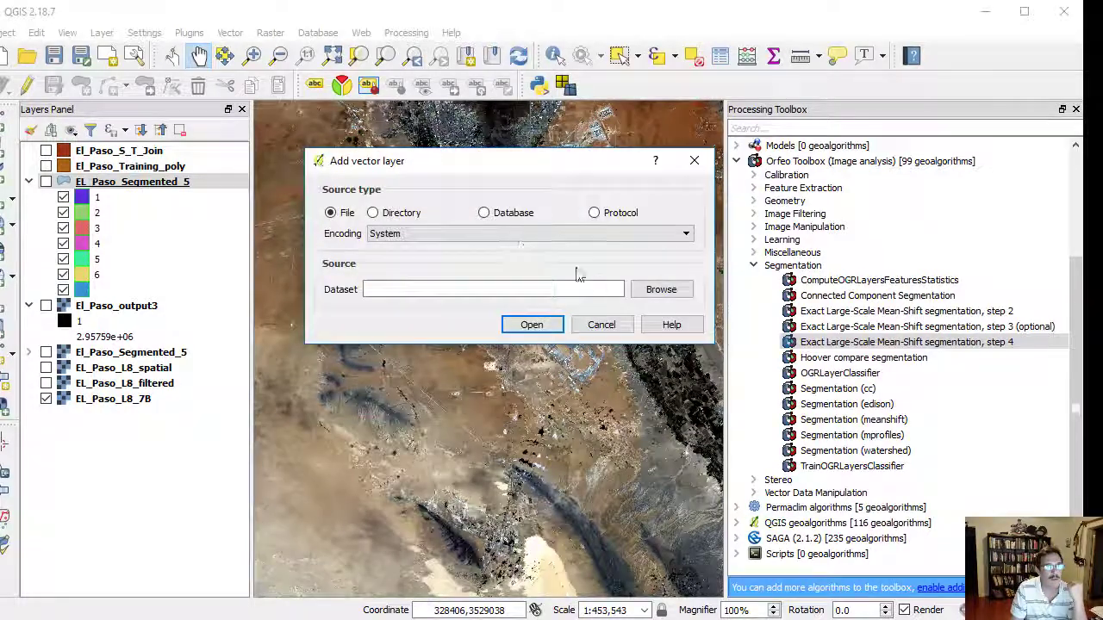
pyautogui.click(662, 291)
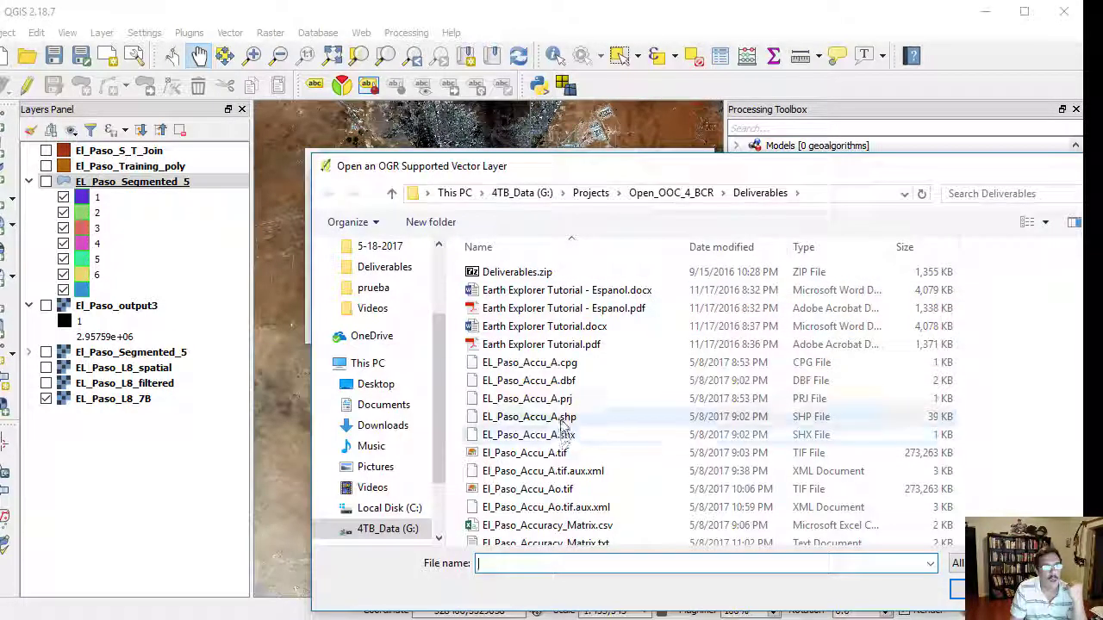
pyautogui.click(562, 417)
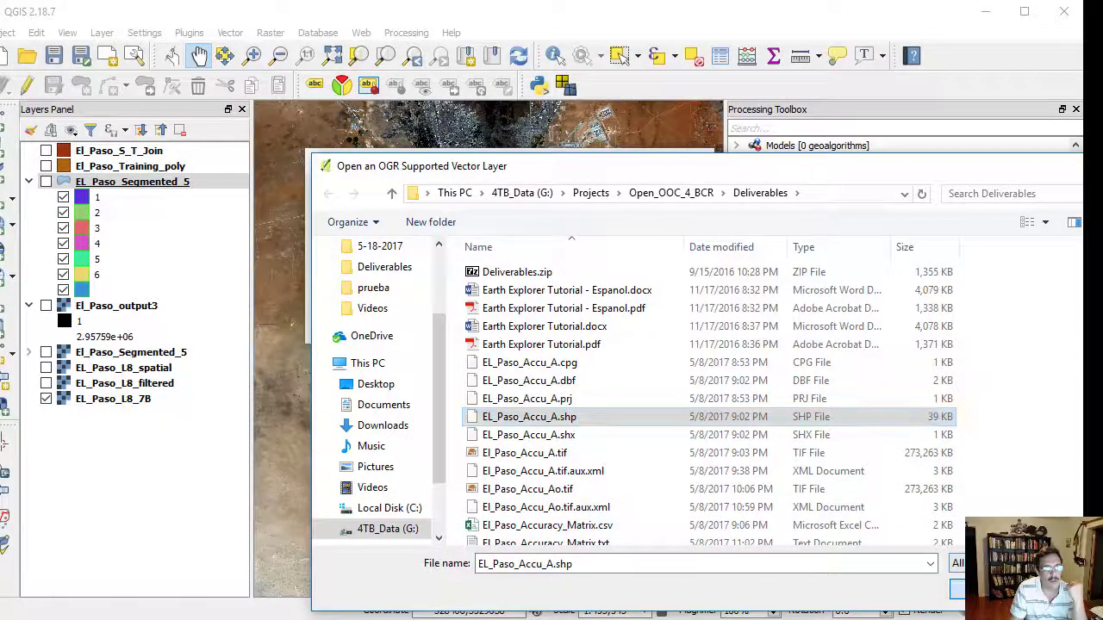
pyautogui.click(958, 589)
pyautogui.click(529, 324)
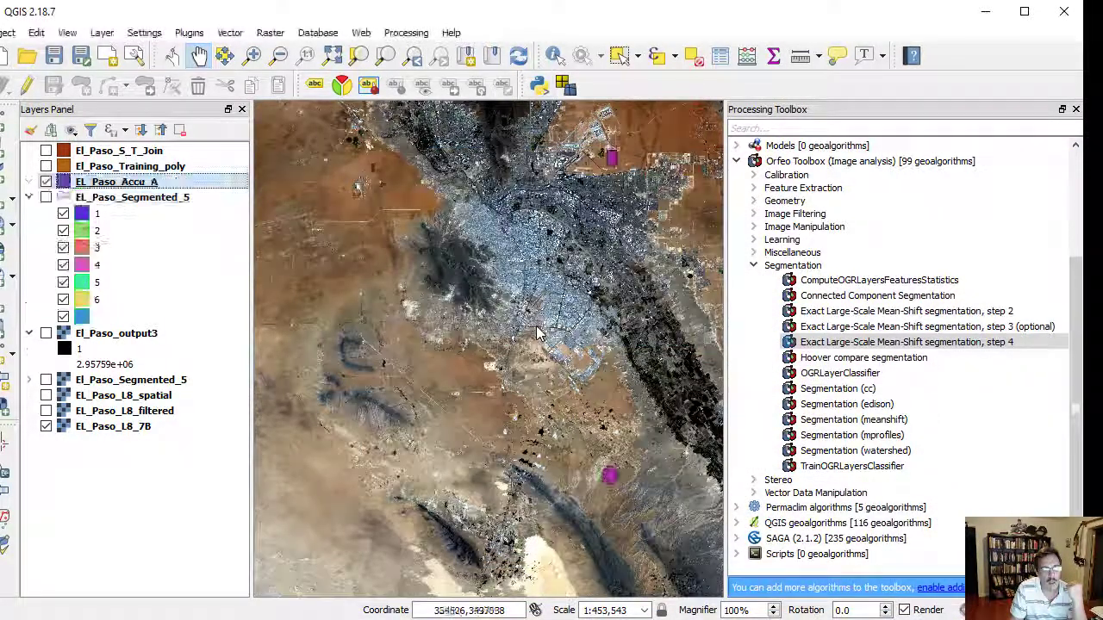
pyautogui.click(676, 619)
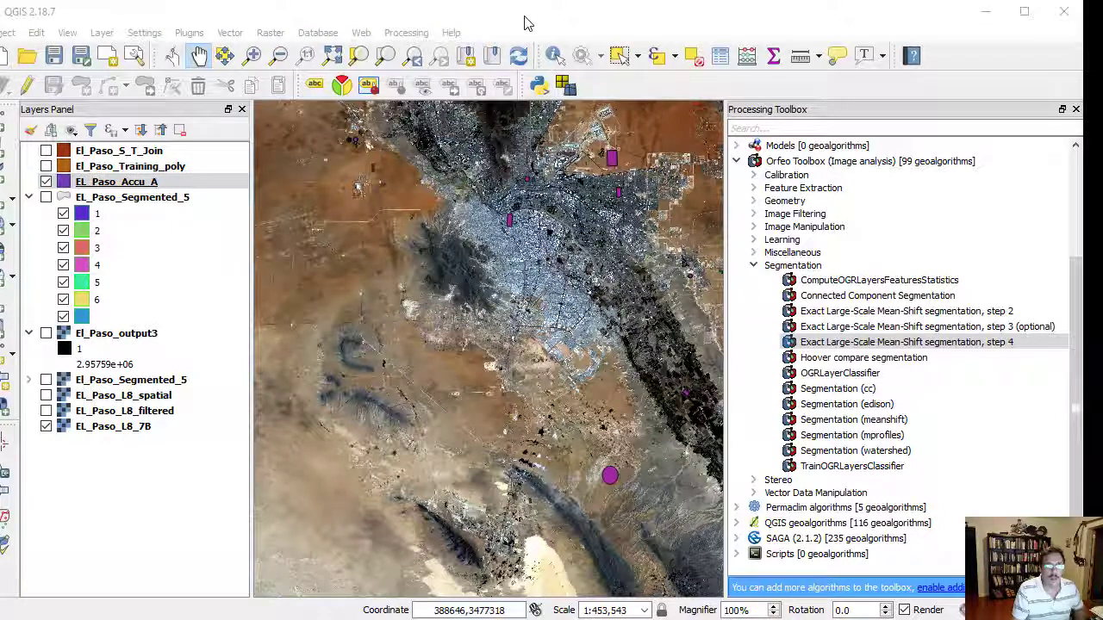
# Step: Set up the rasterization of EL_Paso_Accu_A by ID_Num into EL_Paso_Accu_A.tif, with horizontal and vertical resolution of 30 map units per pixel
pyautogui.click(270, 35)
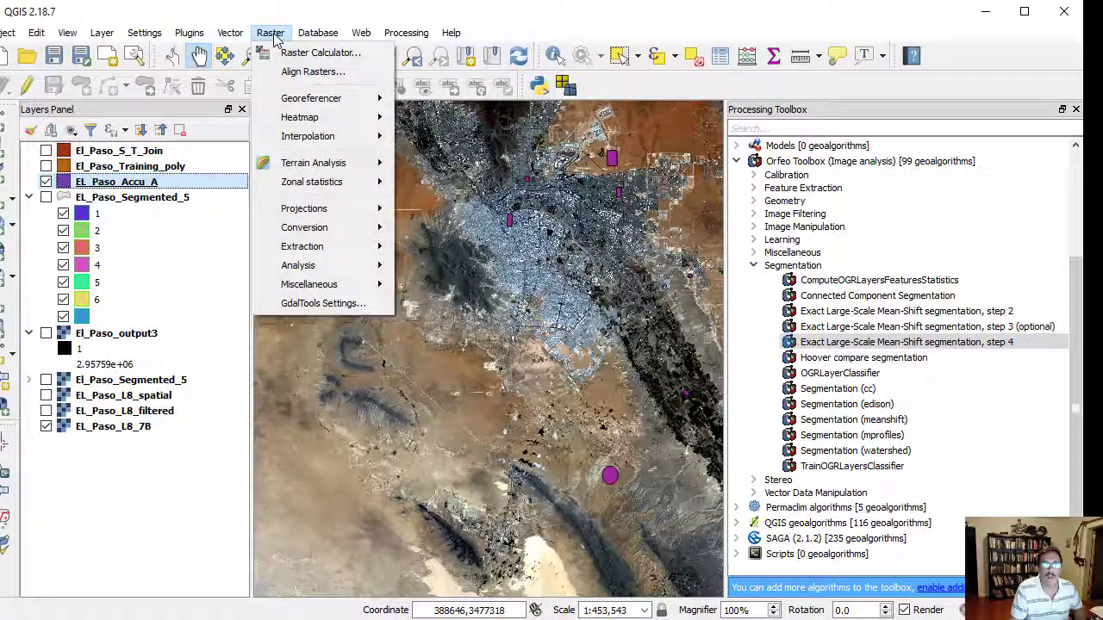
pyautogui.moveTo(341, 226)
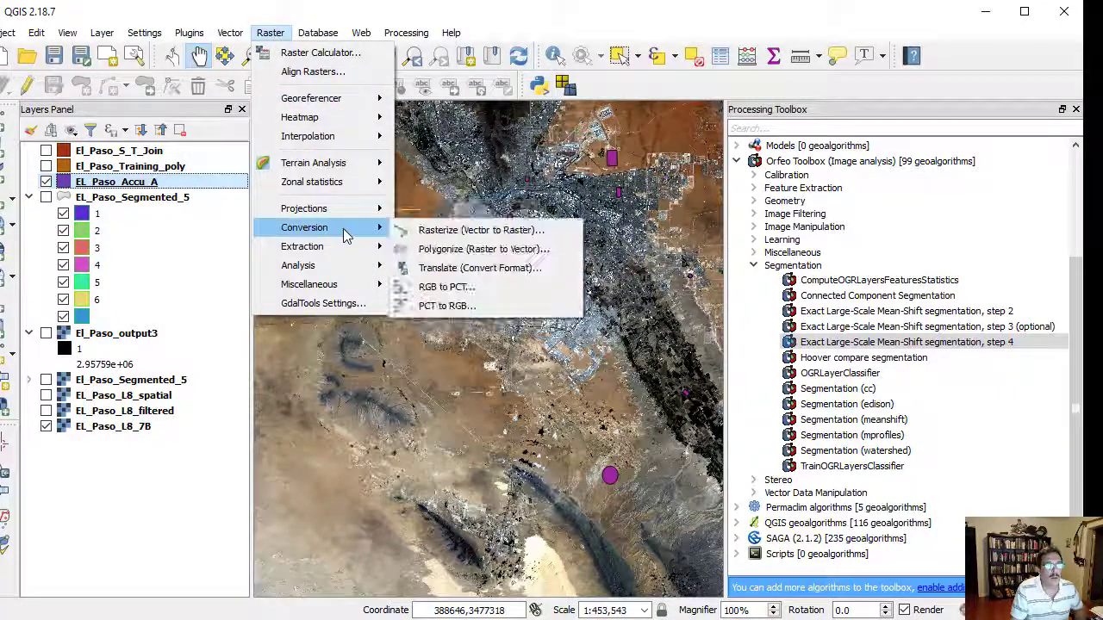
pyautogui.click(428, 239)
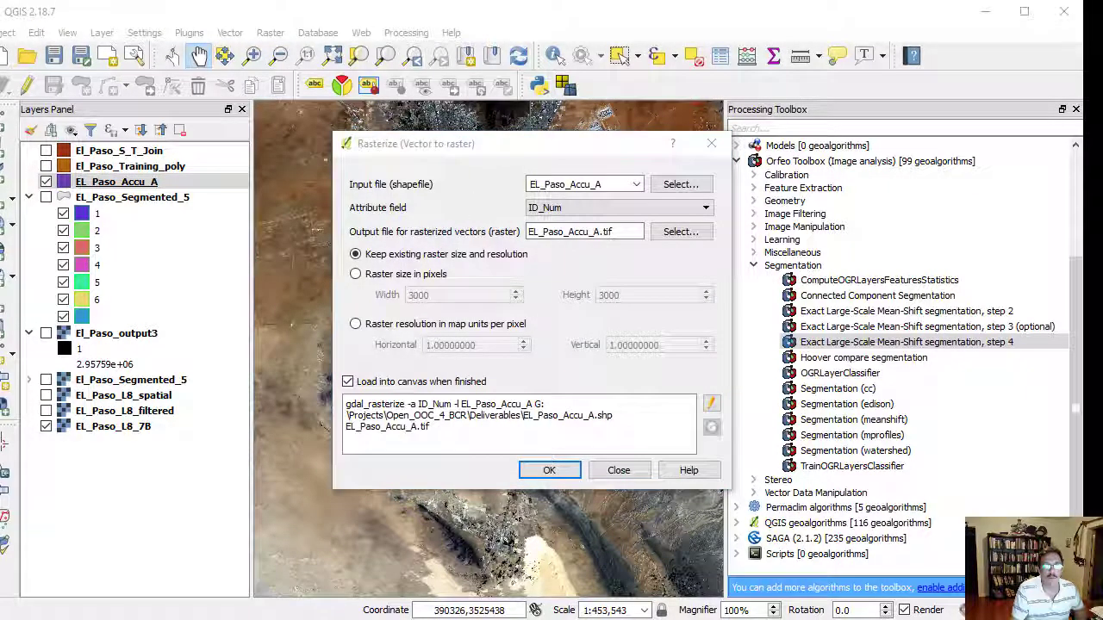
pyautogui.click(355, 324)
pyautogui.click(472, 345)
pyautogui.moveTo(464, 345); pyautogui.dragTo(421, 344)
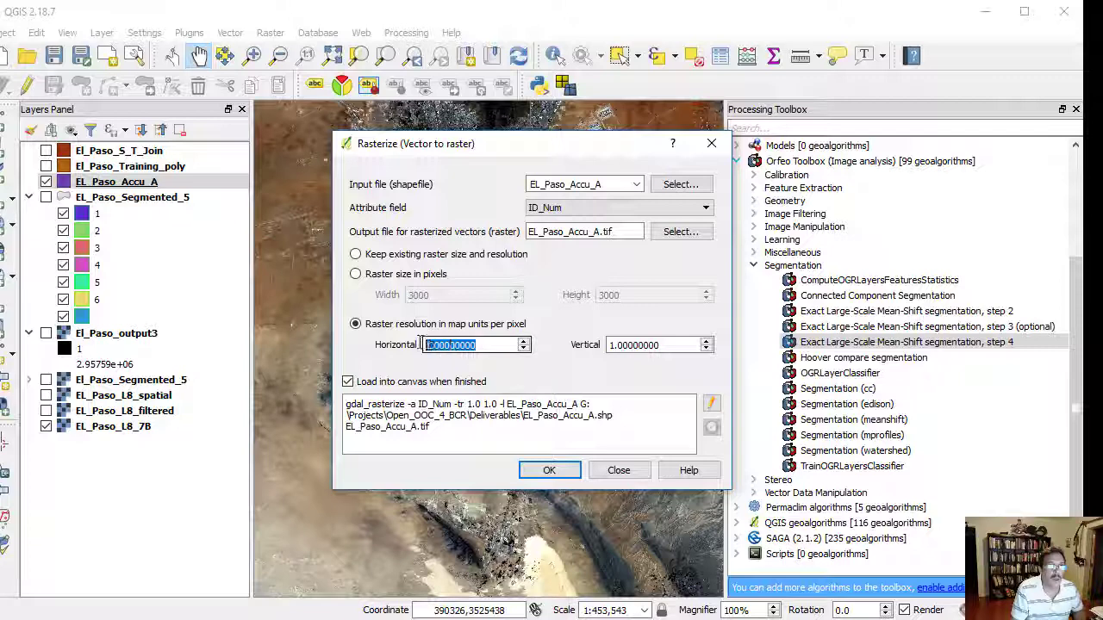
pyautogui.write('30')
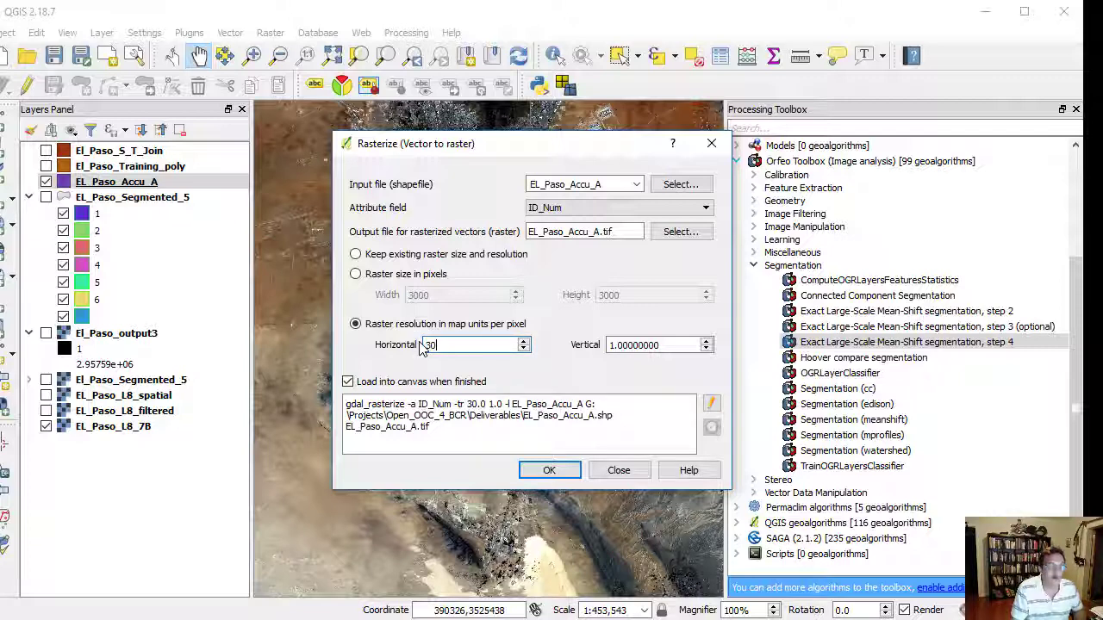
pyautogui.moveTo(661, 345); pyautogui.dragTo(600, 344)
pyautogui.write('30')
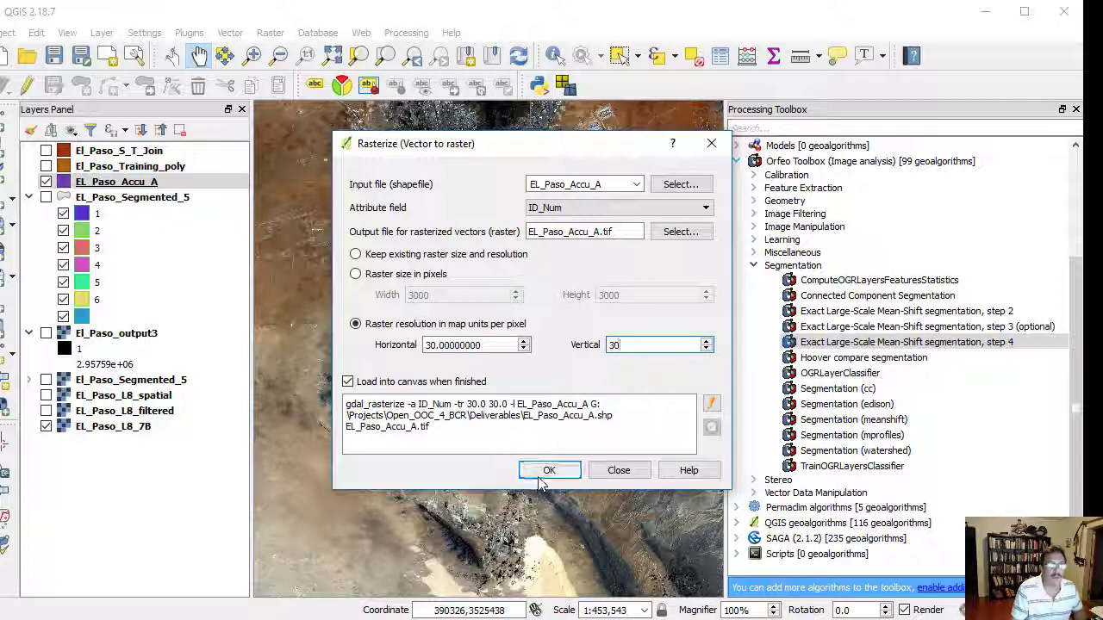
pyautogui.press('Return')
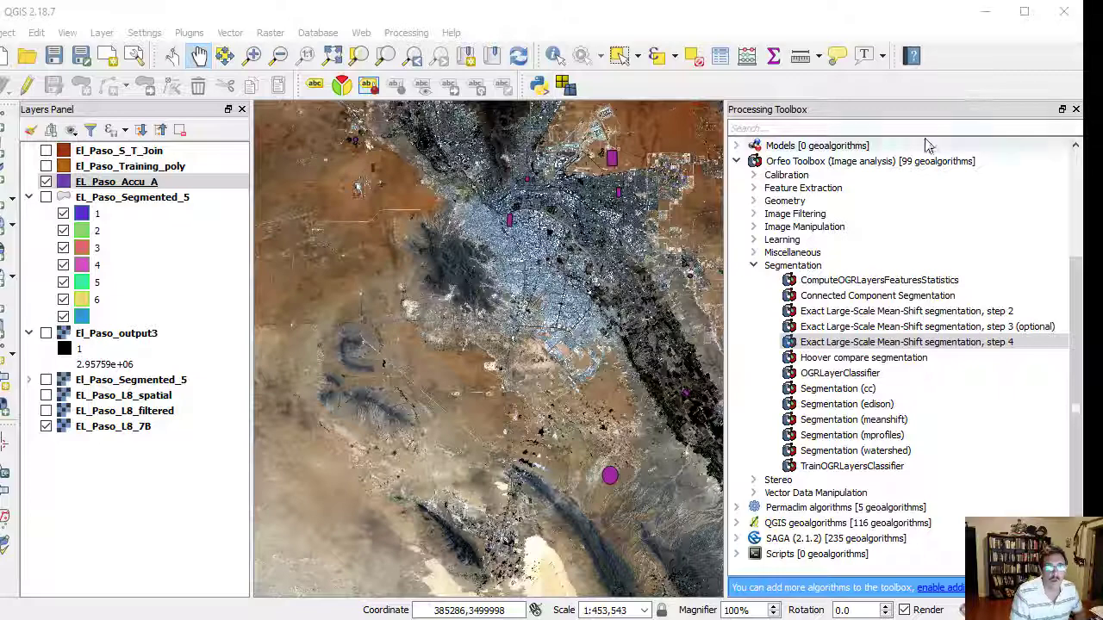
# Step: Open the r.kappa error matrix and kappa algorithm from the GRASS GIS 7 raster commands
pyautogui.scroll(3, 1066, 170)
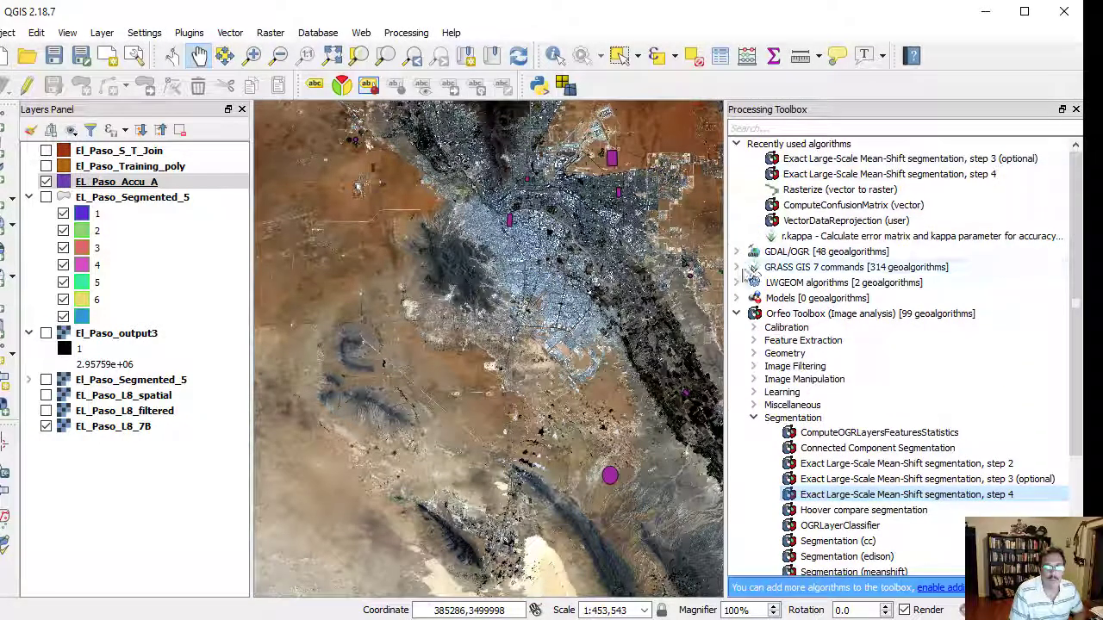
pyautogui.click(736, 267)
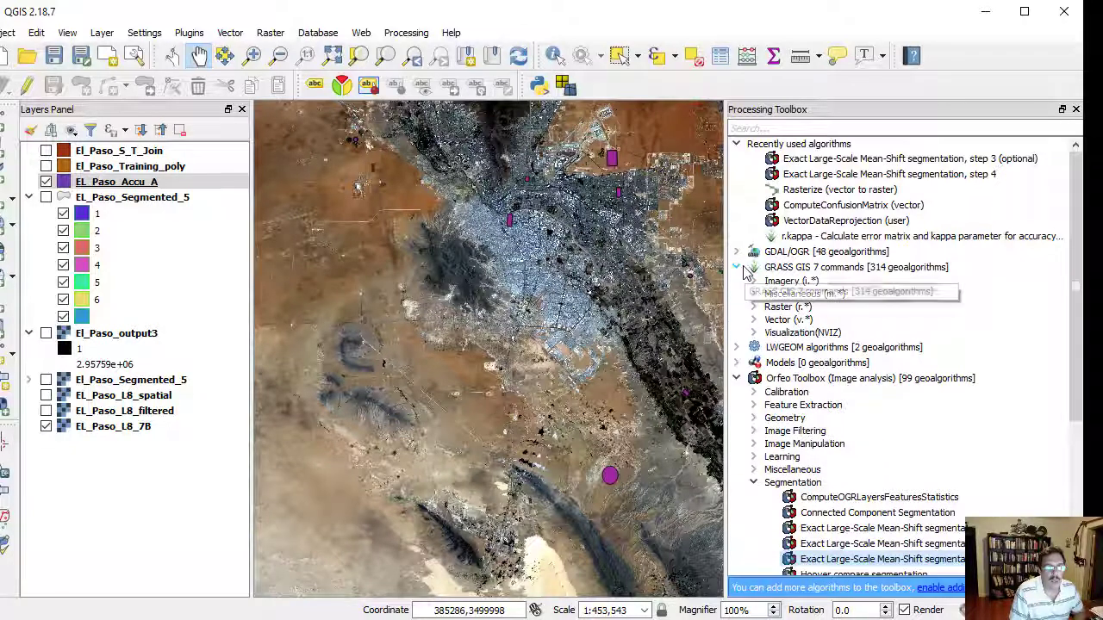
pyautogui.click(755, 308)
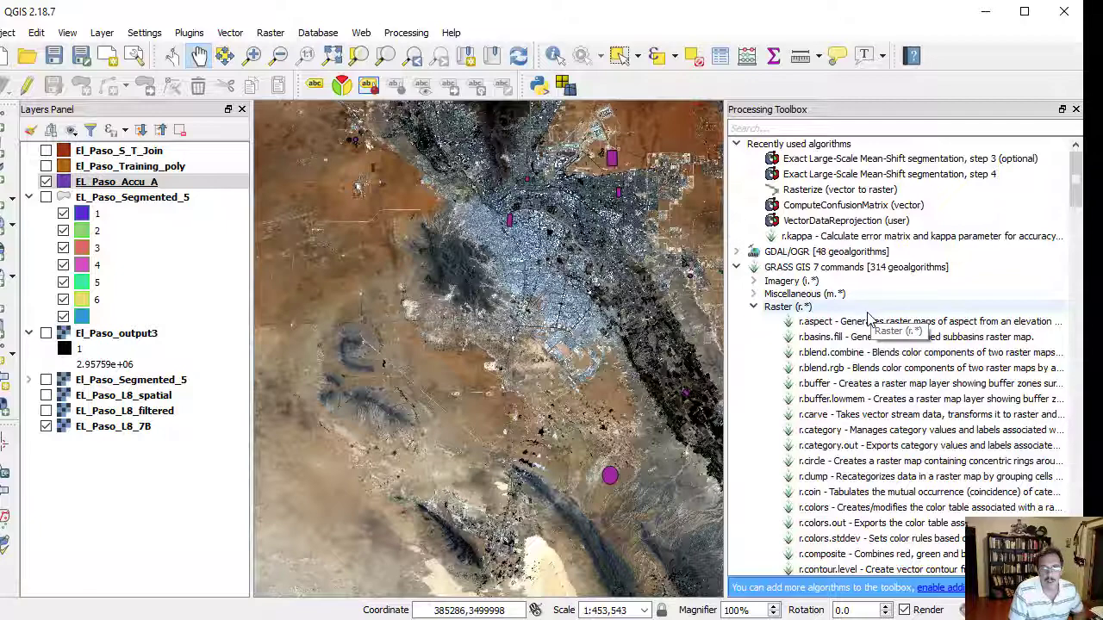
pyautogui.scroll(-6, 869, 319)
pyautogui.scroll(-7, 868, 318)
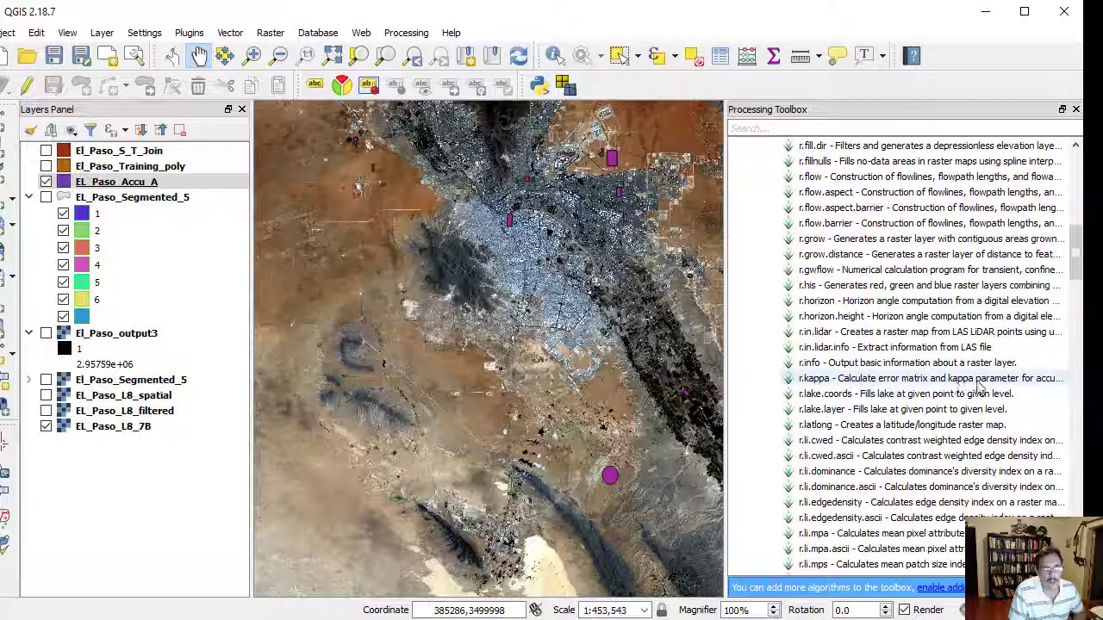
pyautogui.click(824, 379)
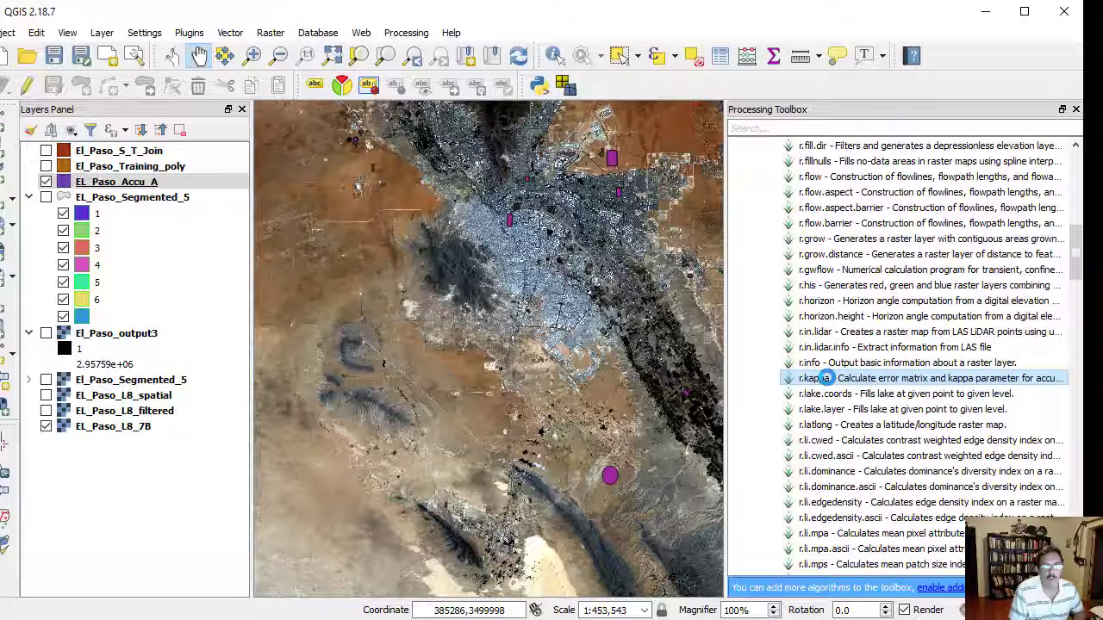
pyautogui.doubleClick(998, 378)
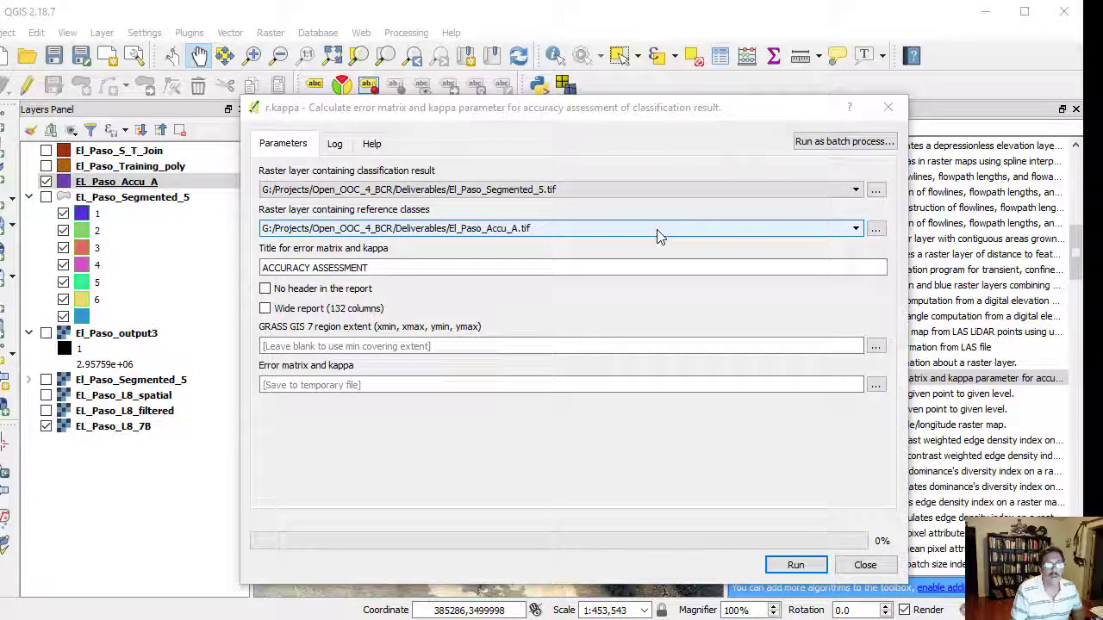
# Step: Name the r.kappa error matrix output file El_Paso_Error_Matrix.txt, and close the tool without running it
pyautogui.click(560, 385)
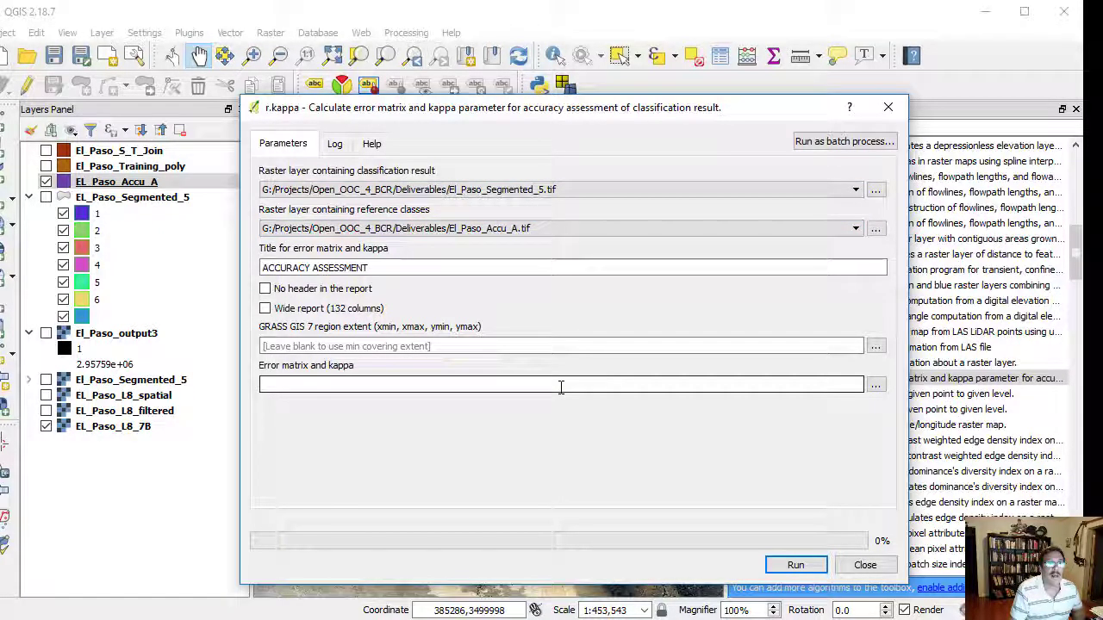
pyautogui.write('El_Paso_Error_Matrix.txt')
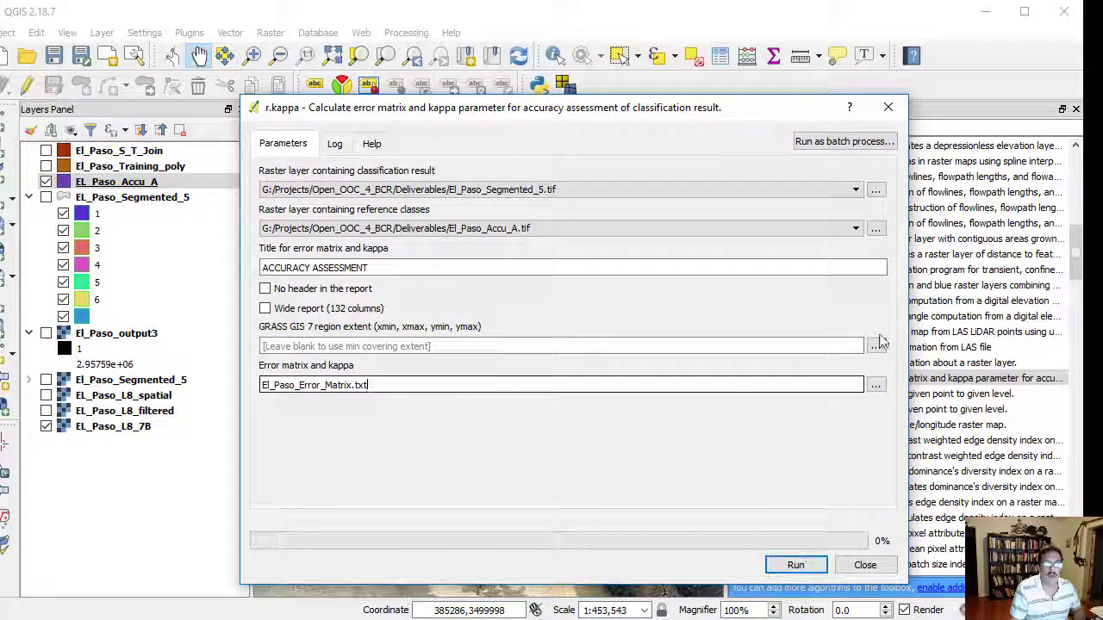
pyautogui.click(864, 565)
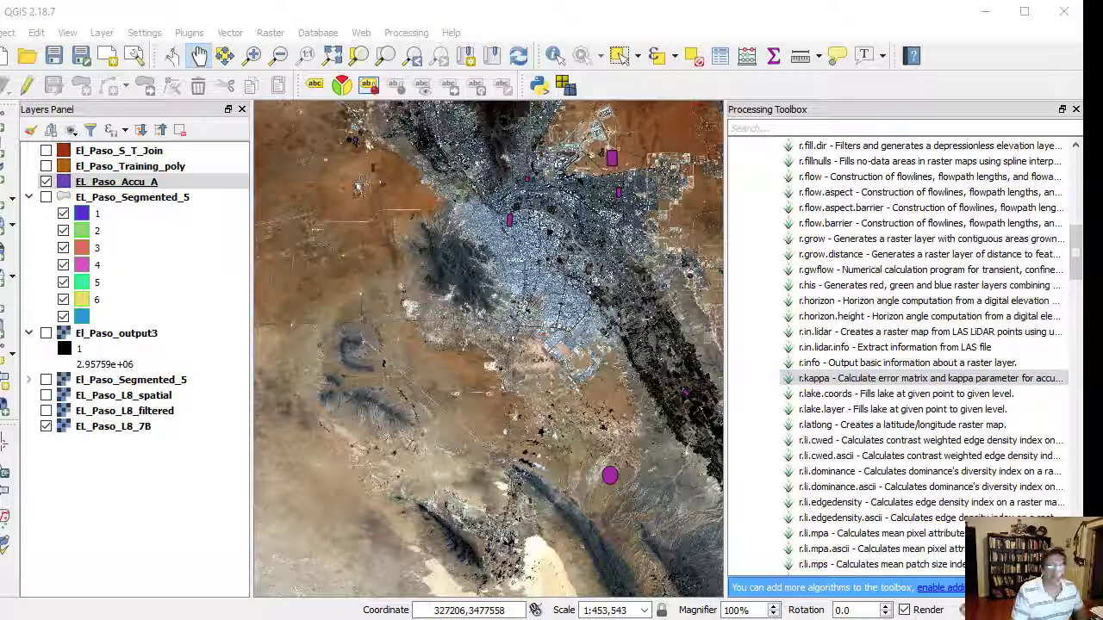
# Step: Open El_Paso_Accuracy_Matrix.txt from the Deliverables folder and examine its error matrix, commission and omission errors, and kappa statistics
pyautogui.moveTo(0, 6); pyautogui.dragTo(724, 26)
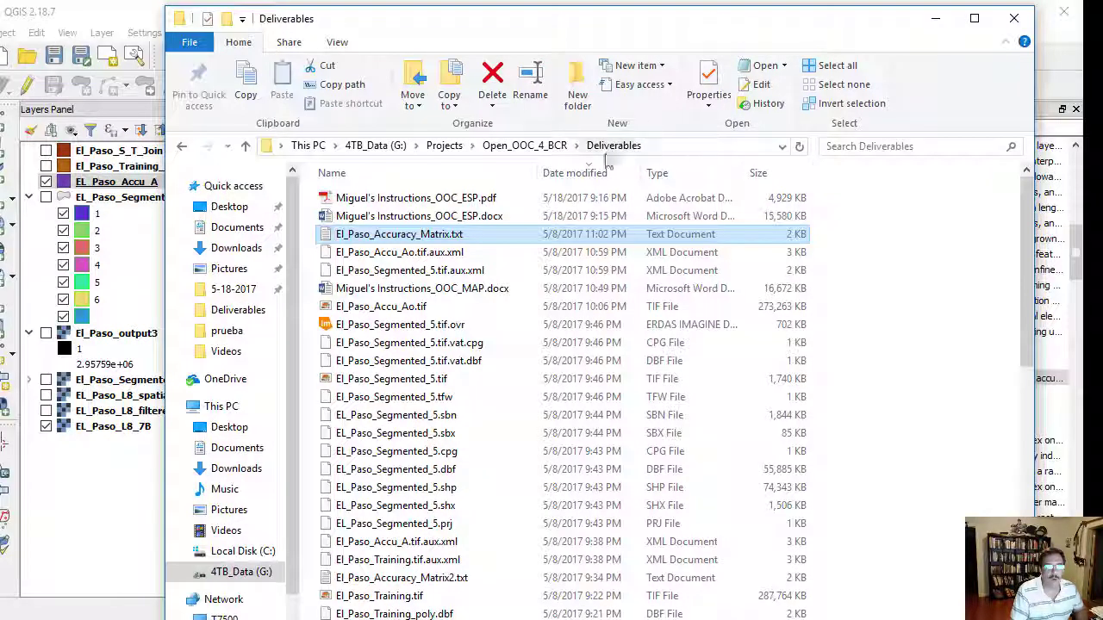
pyautogui.doubleClick(401, 240)
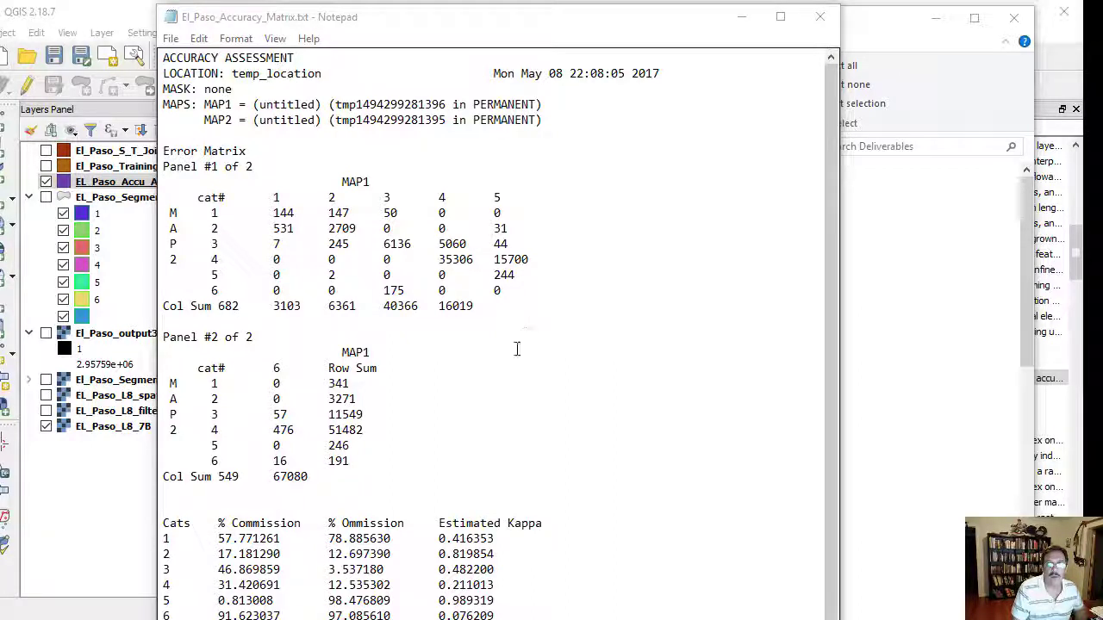
pyautogui.scroll(-3, 419, 458)
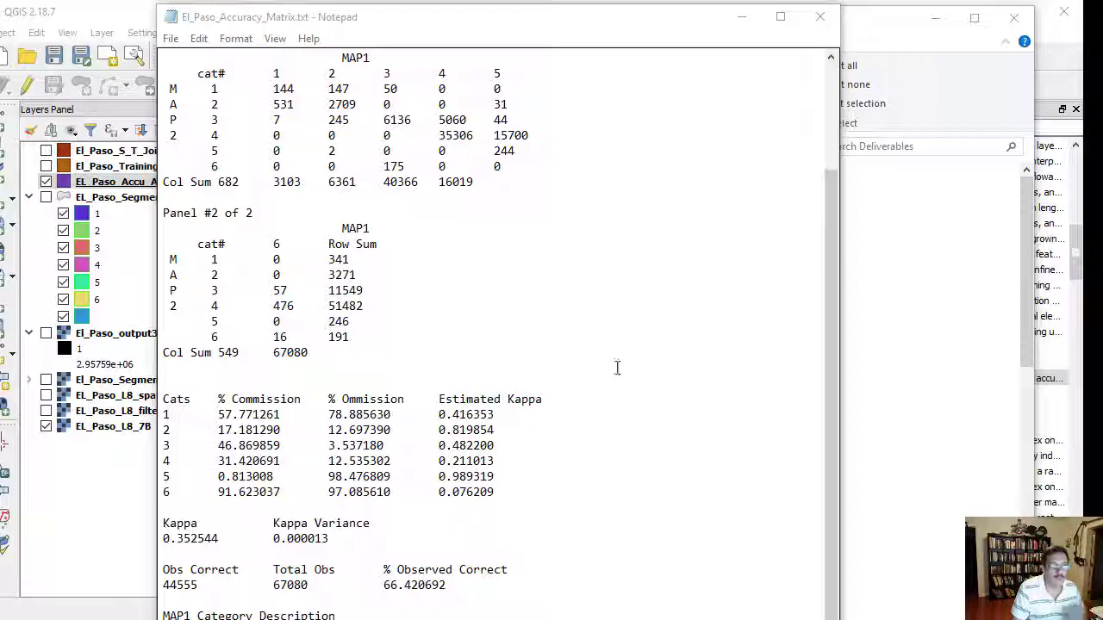
pyautogui.moveTo(576, 22); pyautogui.dragTo(581, 0)
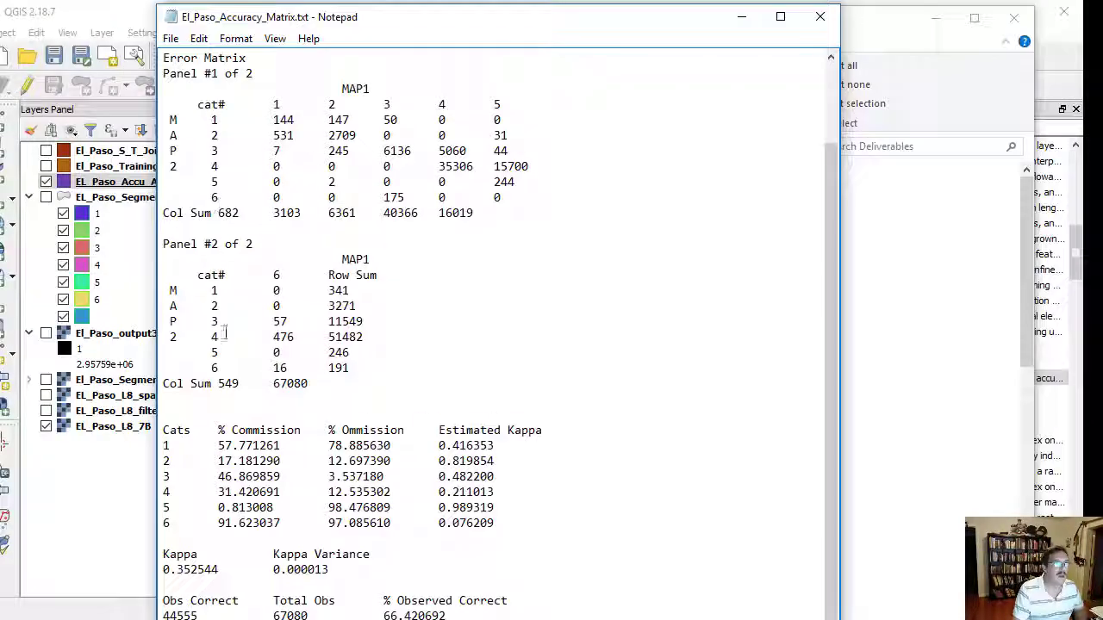
pyautogui.scroll(-1, 278, 487)
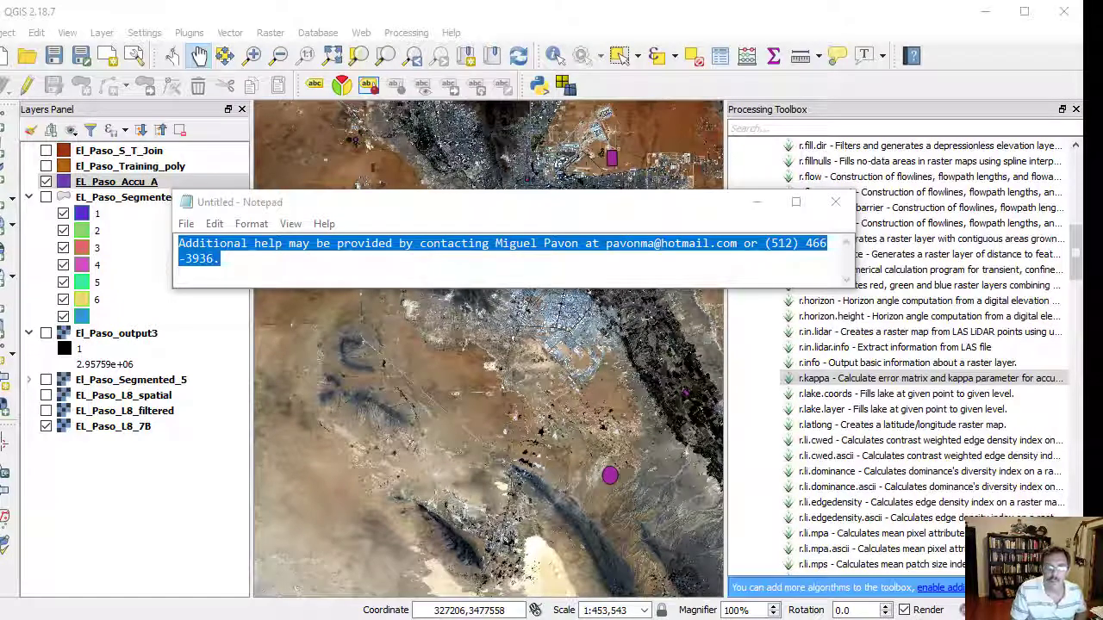
# Step: Switch to the web browser with the online QGIS User Guide
pyautogui.hotkey('alt', 'Tab')
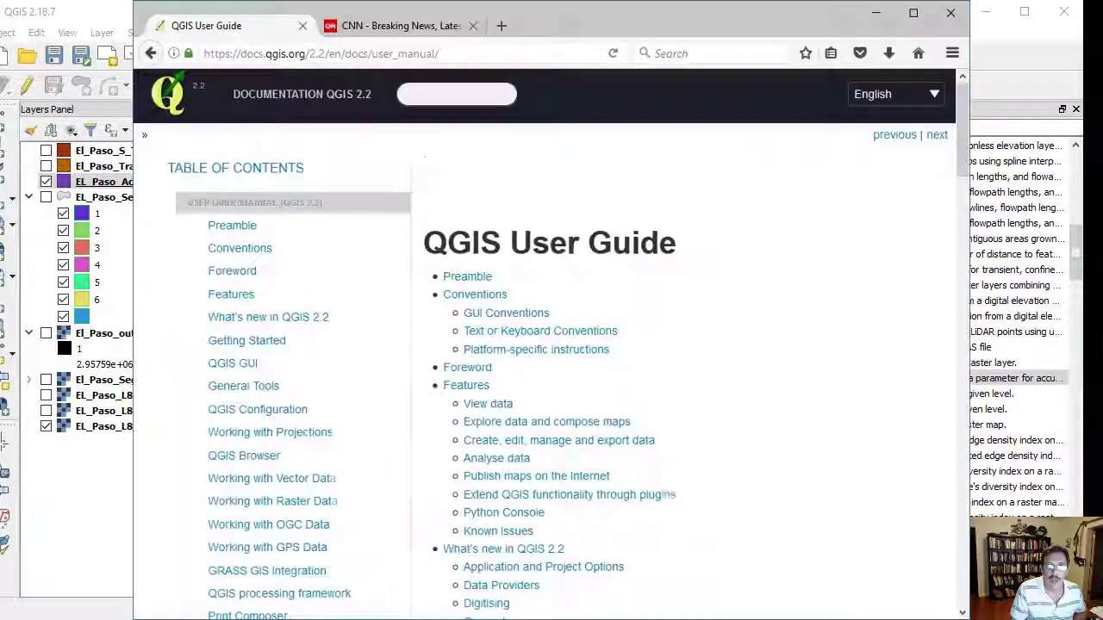